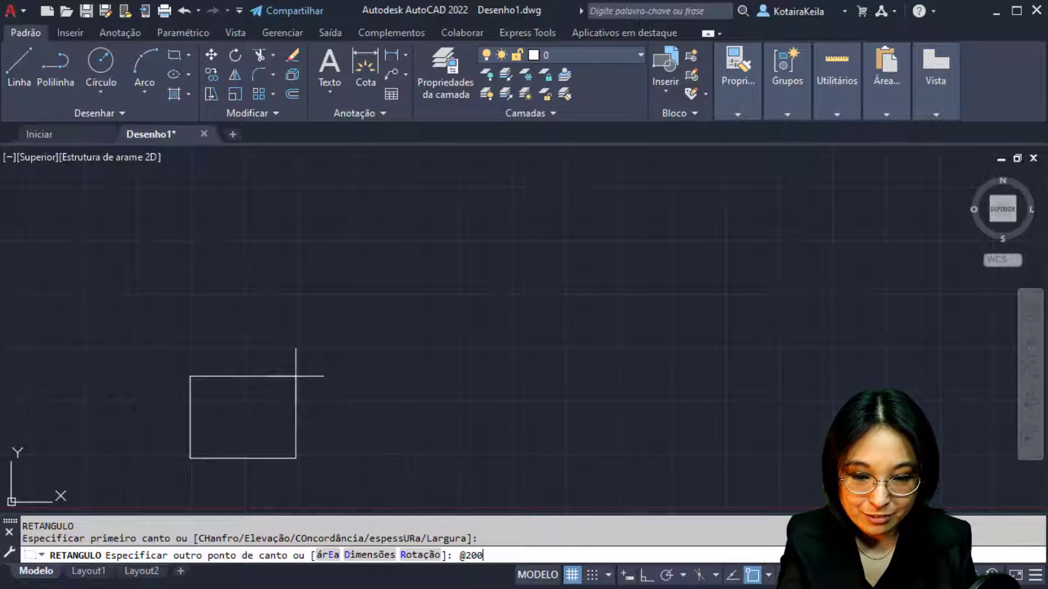
key("Return")
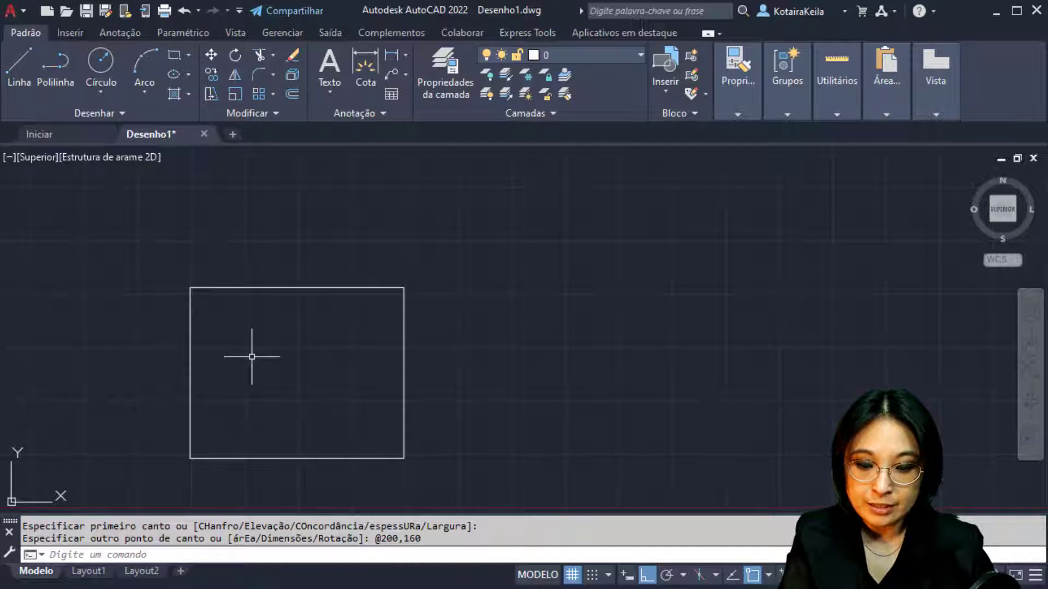
Step: Measure the rectangle's left edge and top edge between their endpoints with the distance command
type("DI")
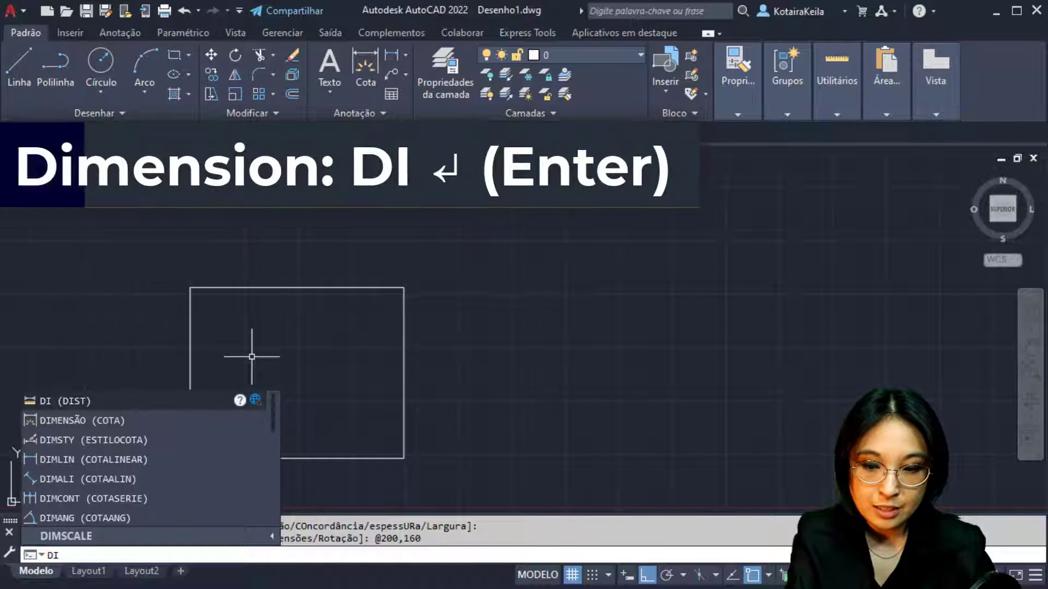
key("Return")
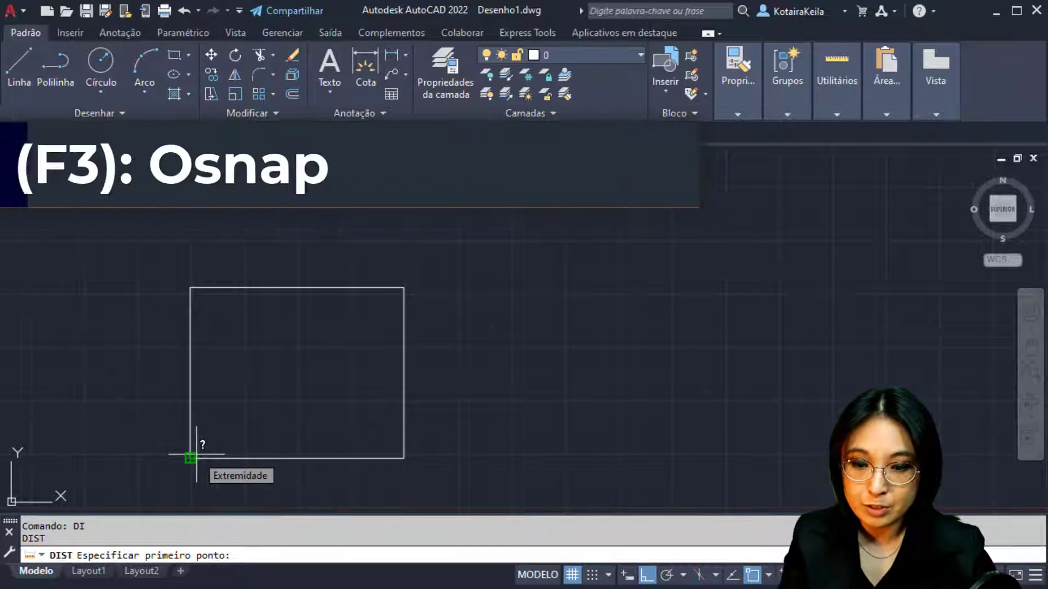
left_click(197, 453)
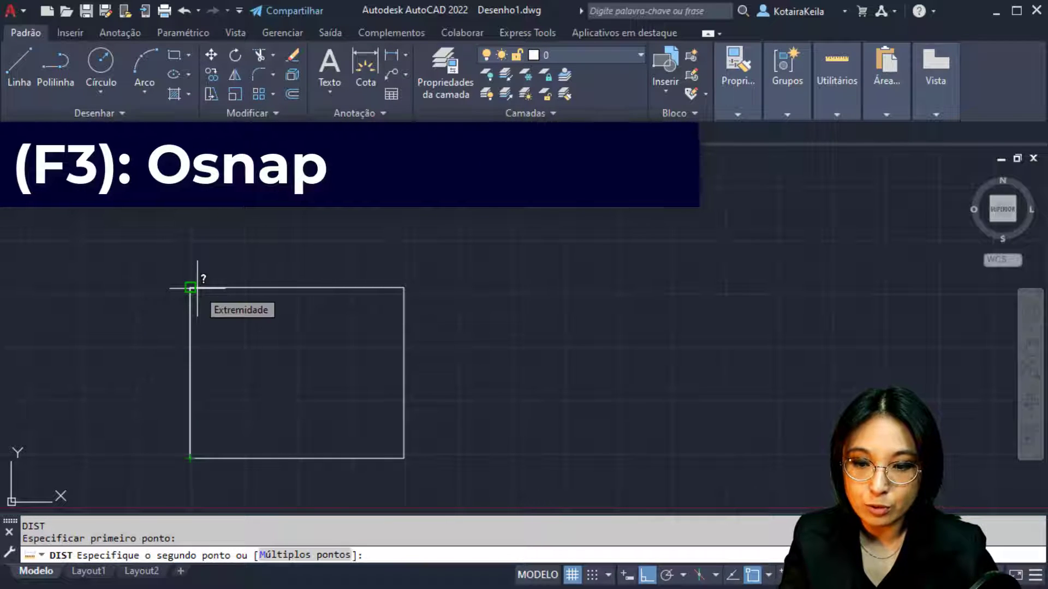
left_click(197, 287)
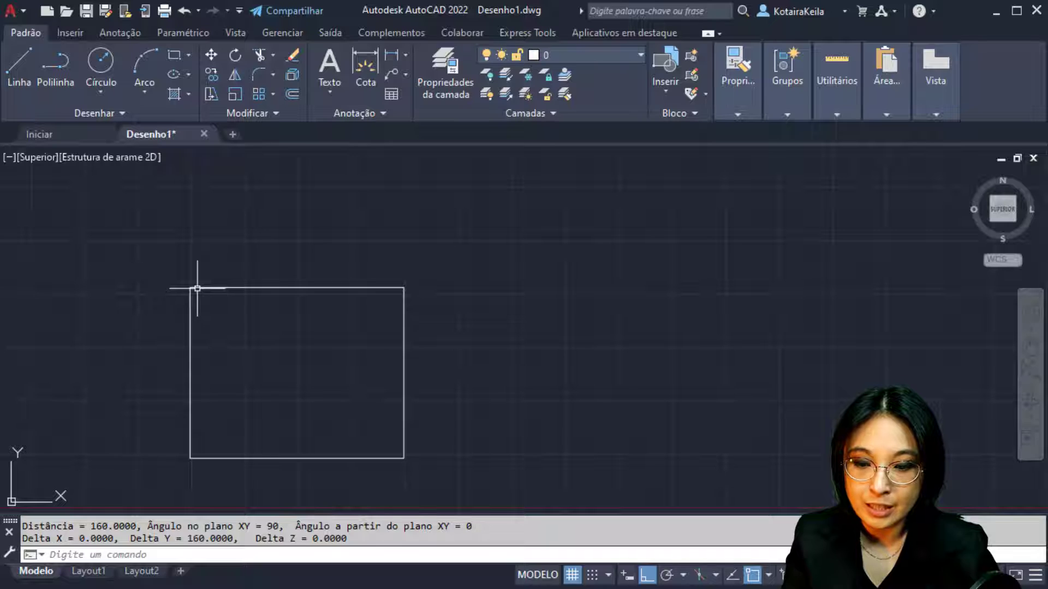
key("ctrl")
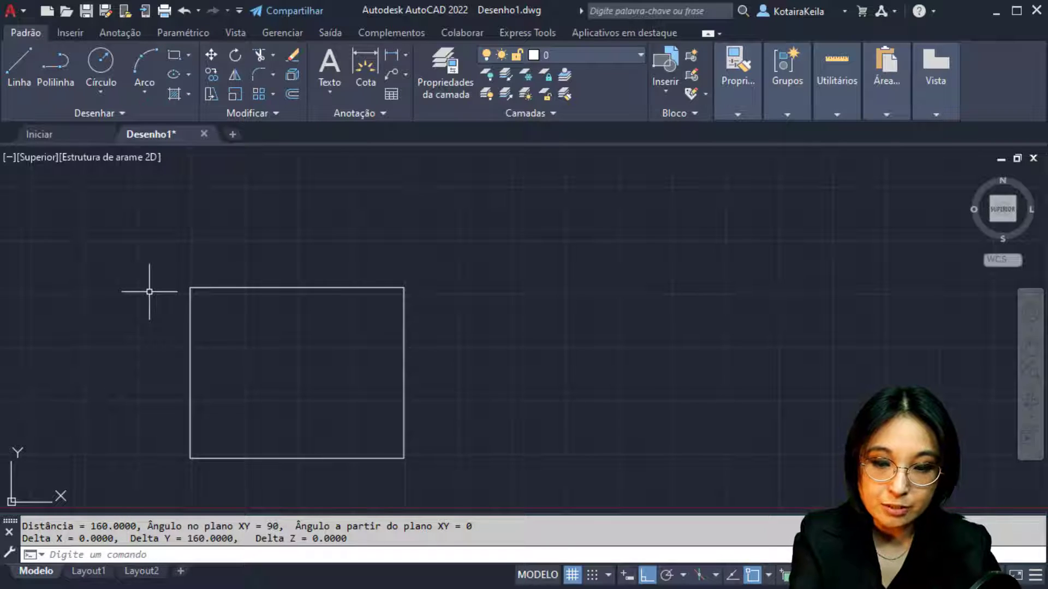
key("Return")
key("ctrl")
left_click(190, 287)
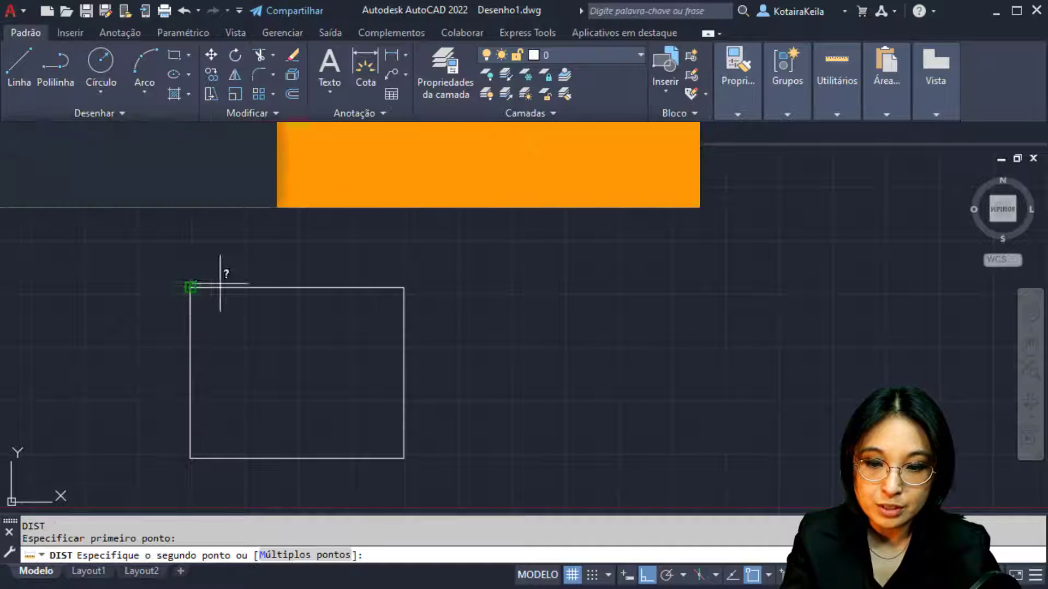
left_click(405, 284)
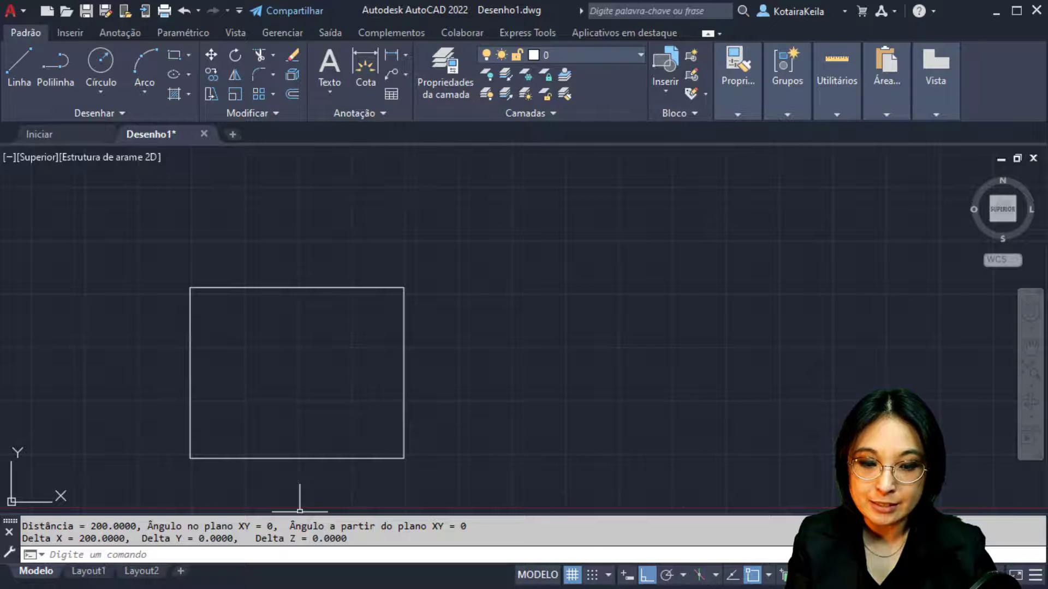
Step: Switch to Photos and check the double bed's dimensions in the exercise image
key("alt+Tab")
key("ctrl")
key("ctrl")
key("ctrl")
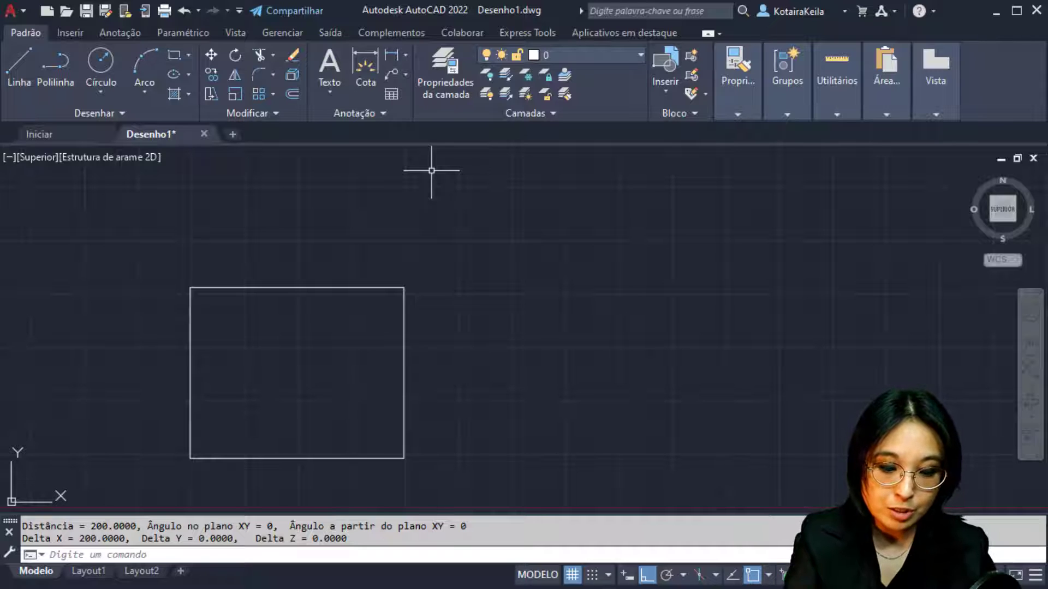
Step: Offset the outer rectangle inward by 10, using the original English OFFSET command
type("_")
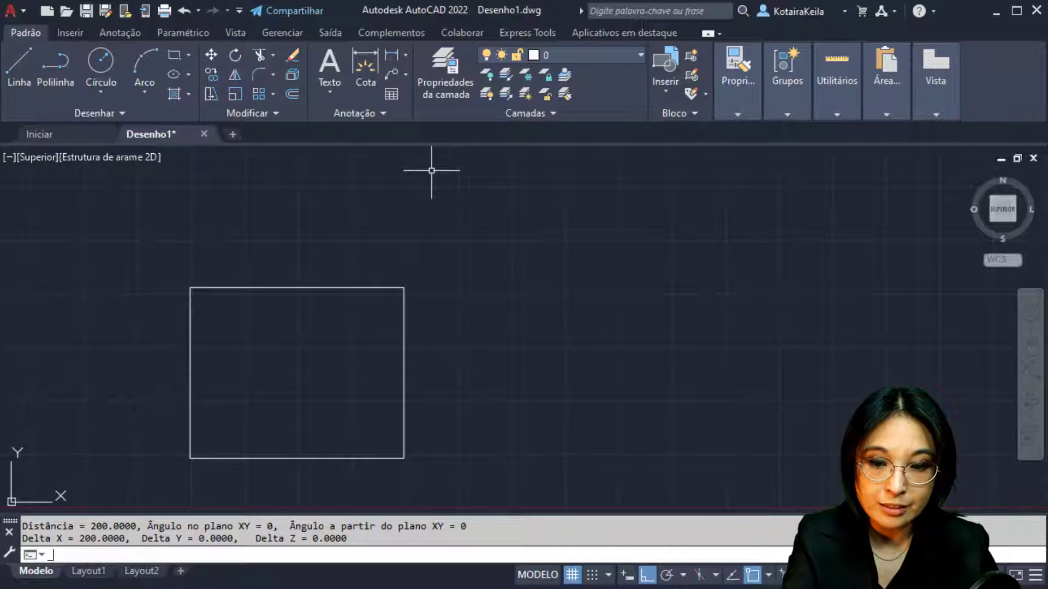
type("O")
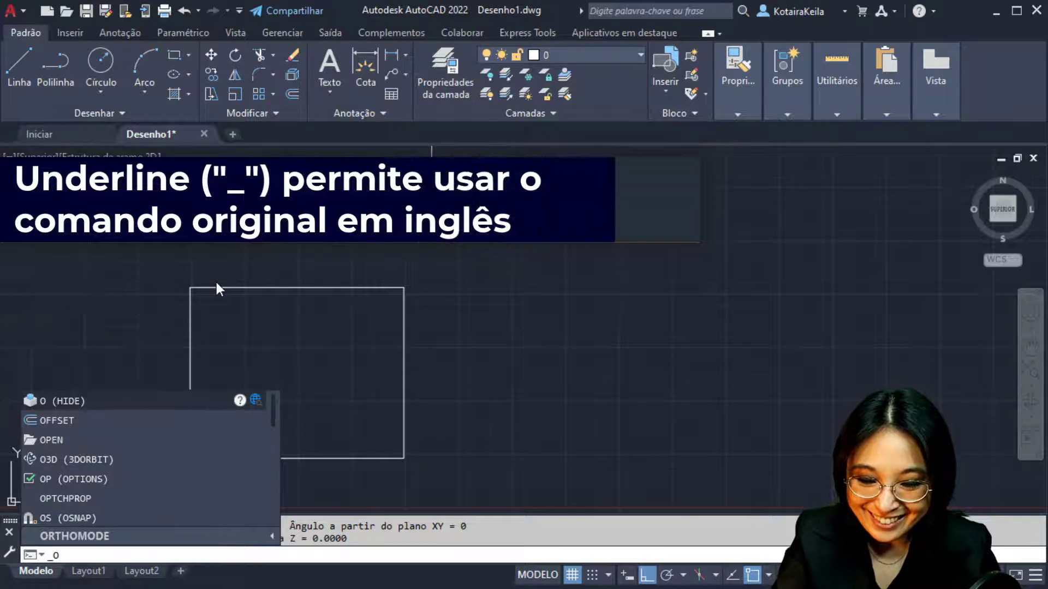
type("FFSET")
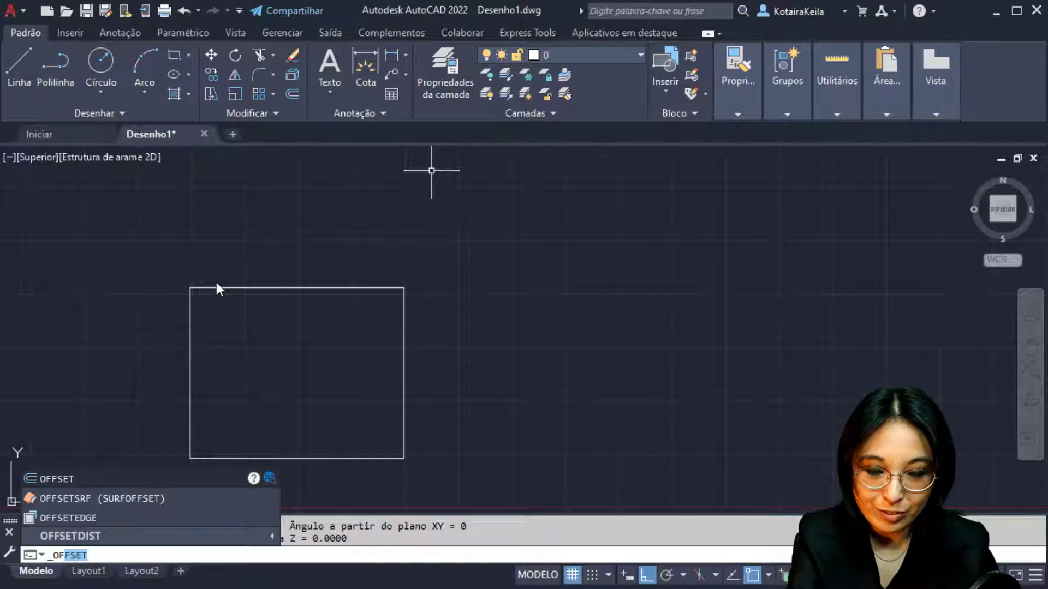
key("Return")
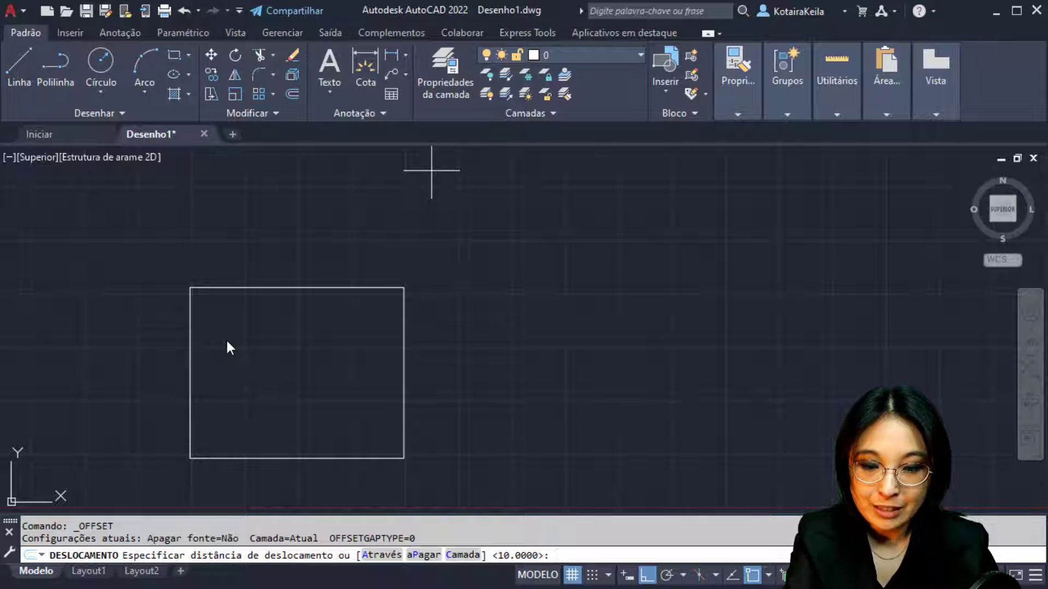
type("10")
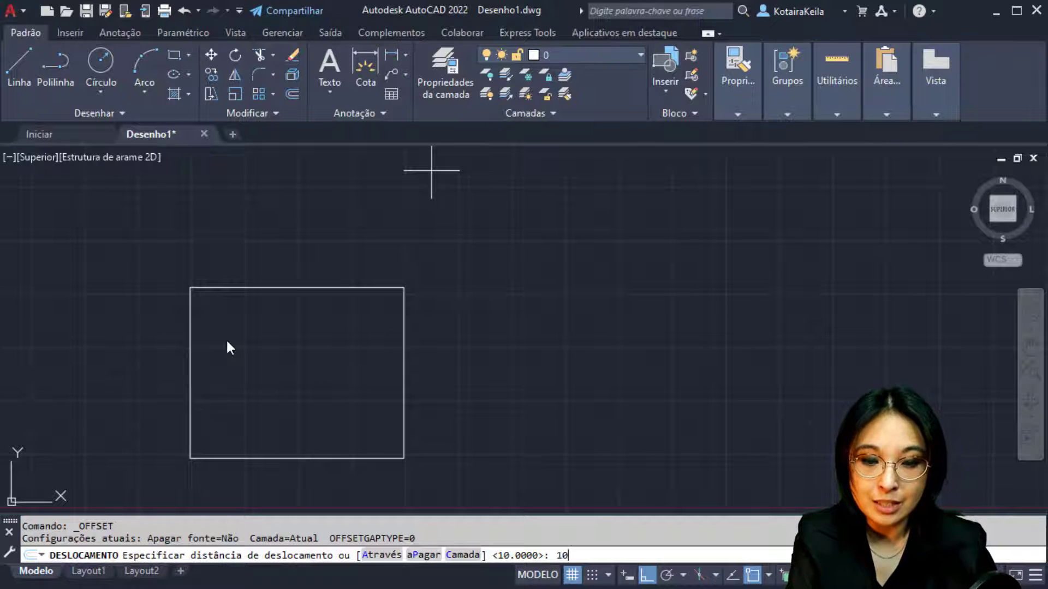
key("Return")
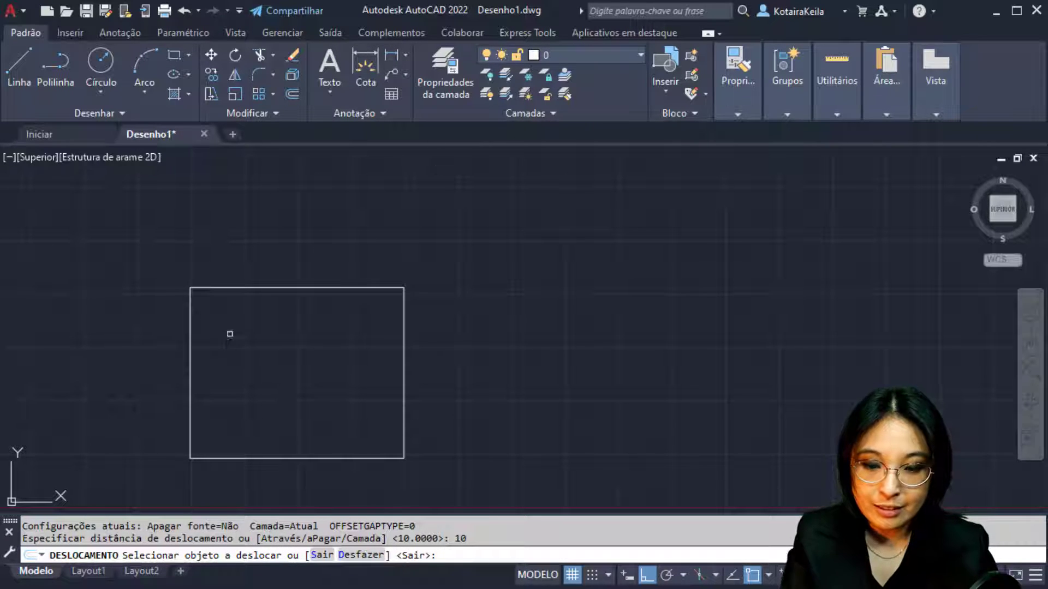
key("ctrl")
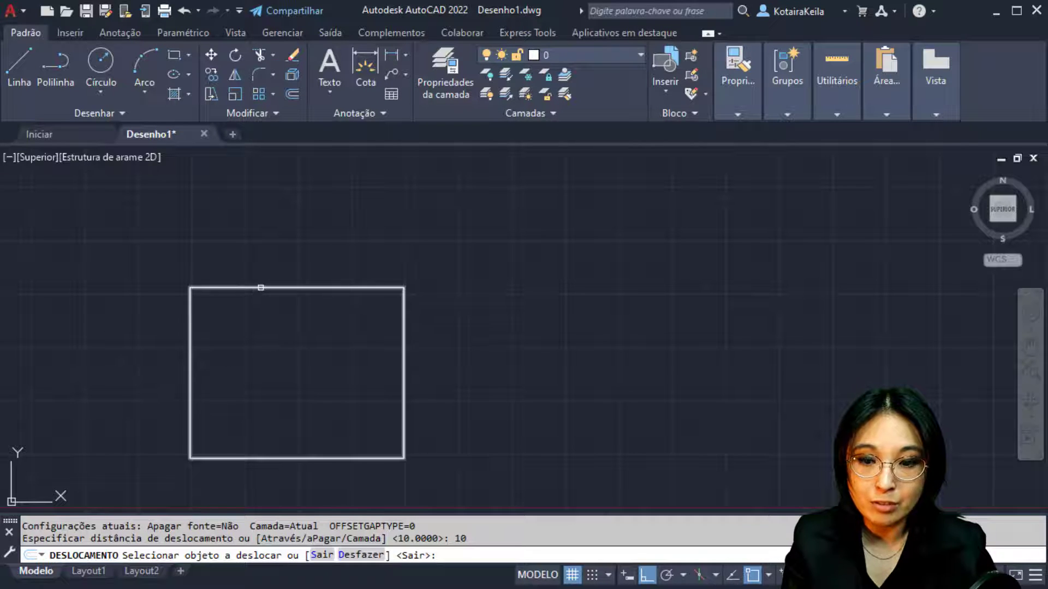
left_click(261, 287)
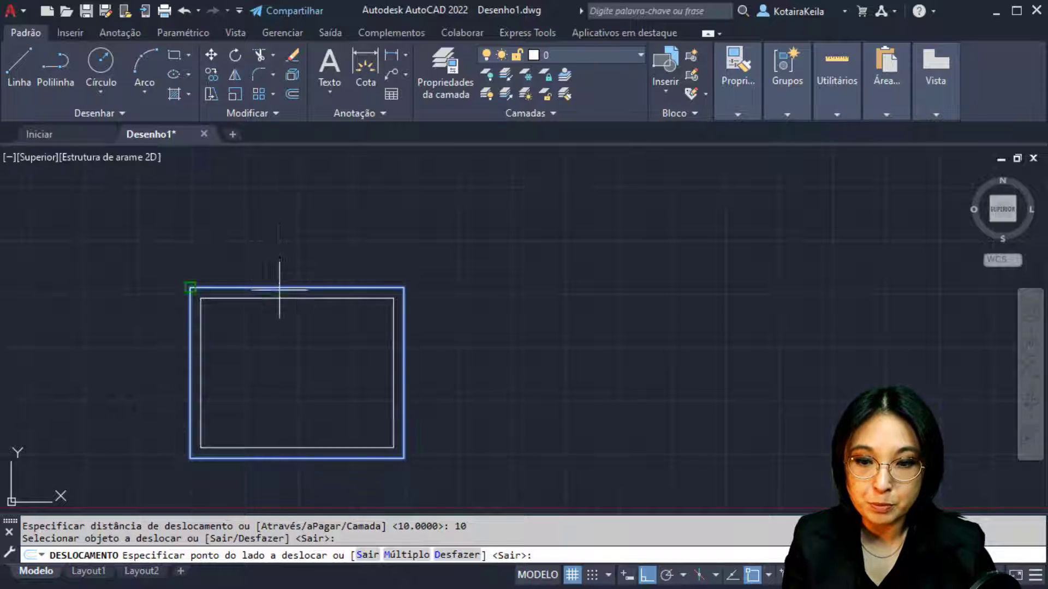
left_click(278, 321)
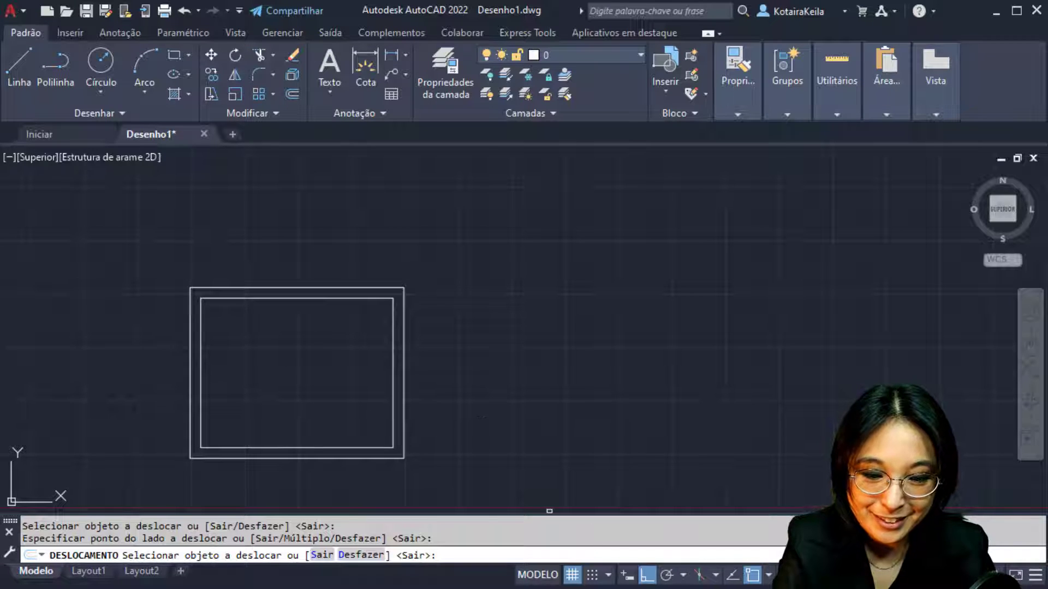
Step: Switch to Photos to examine the two pillows' sizes and spacing in the CAMA CASAL drawing, and return to AutoCAD
key("alt+Tab")
left_click(238, 173)
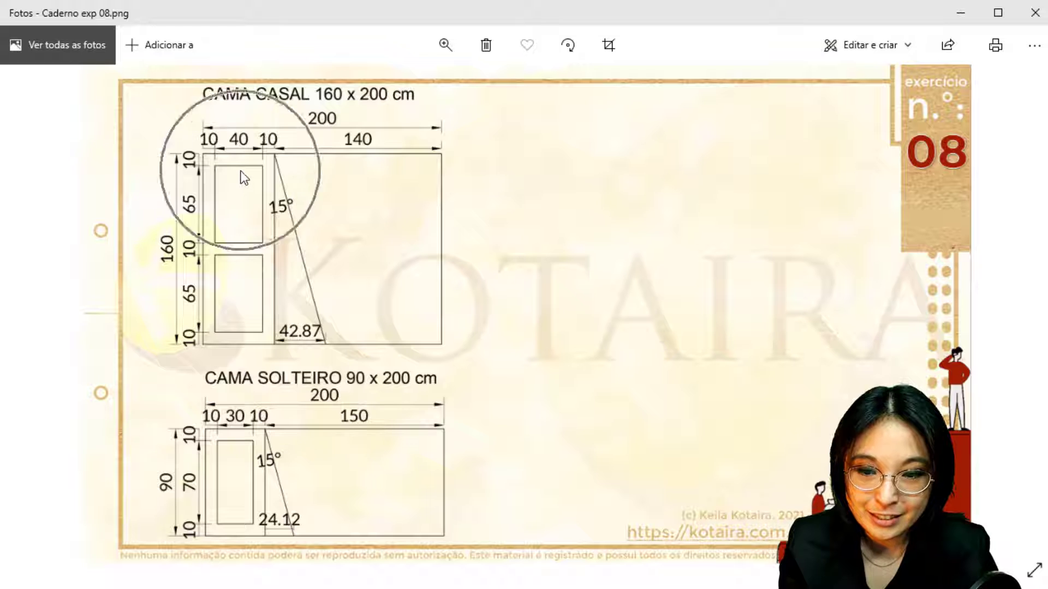
left_click(235, 299)
left_click(224, 214)
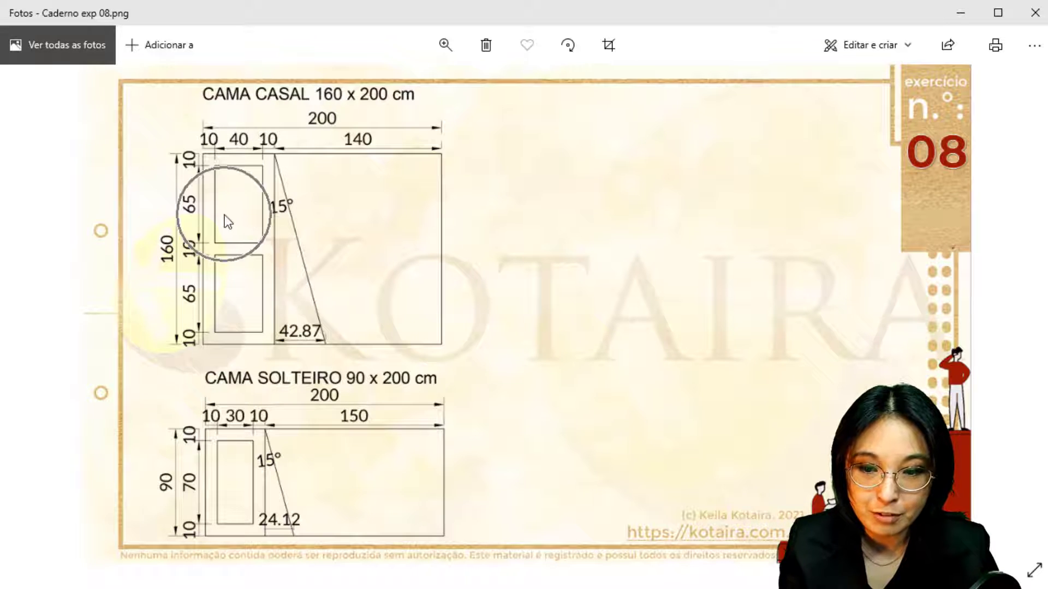
left_click(229, 290)
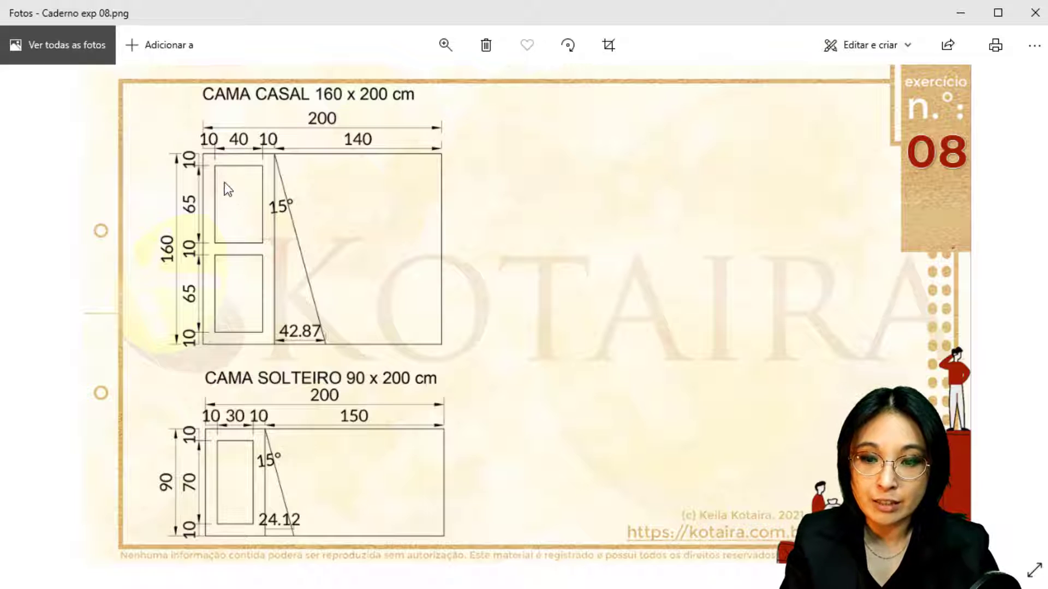
left_click(246, 189)
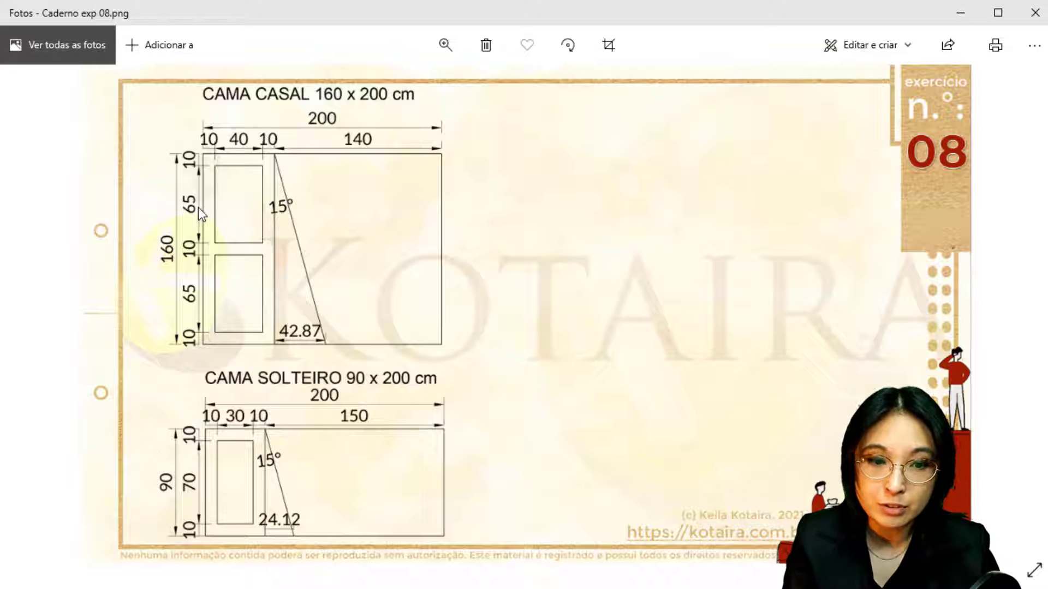
key("alt+Tab")
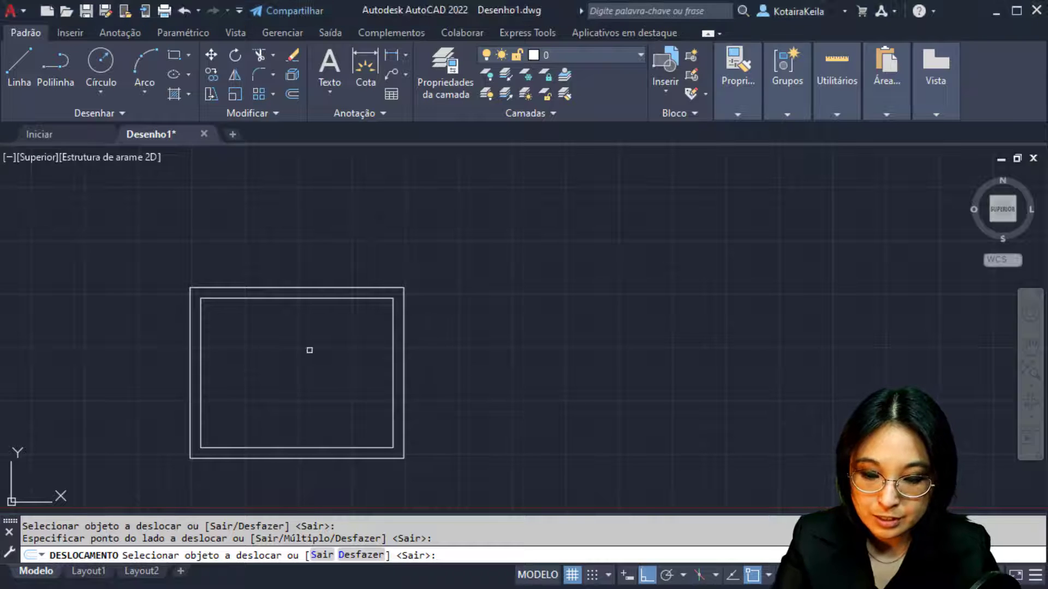
left_click(182, 57)
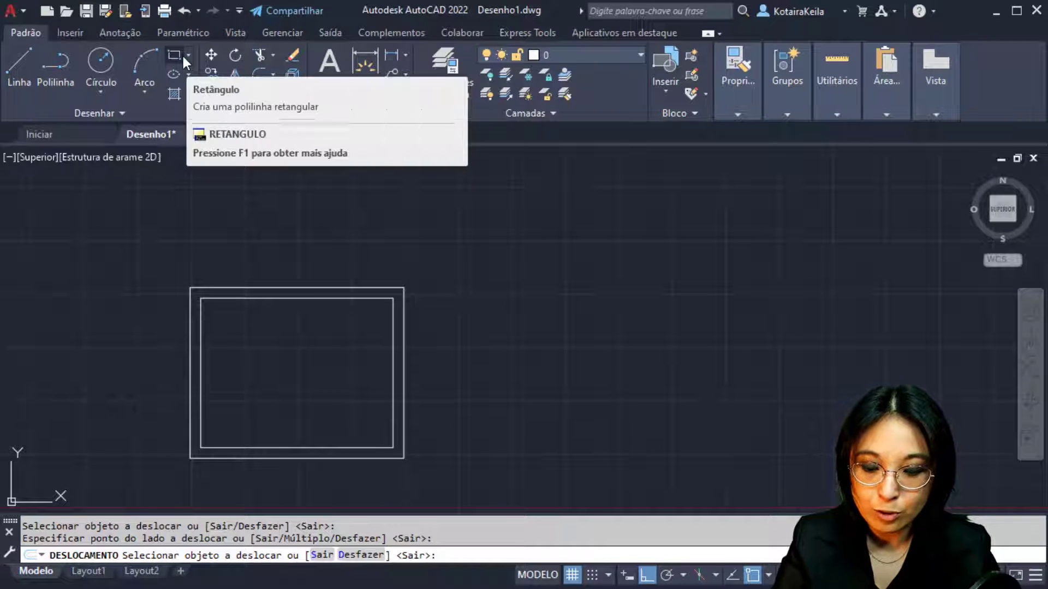
type("REY")
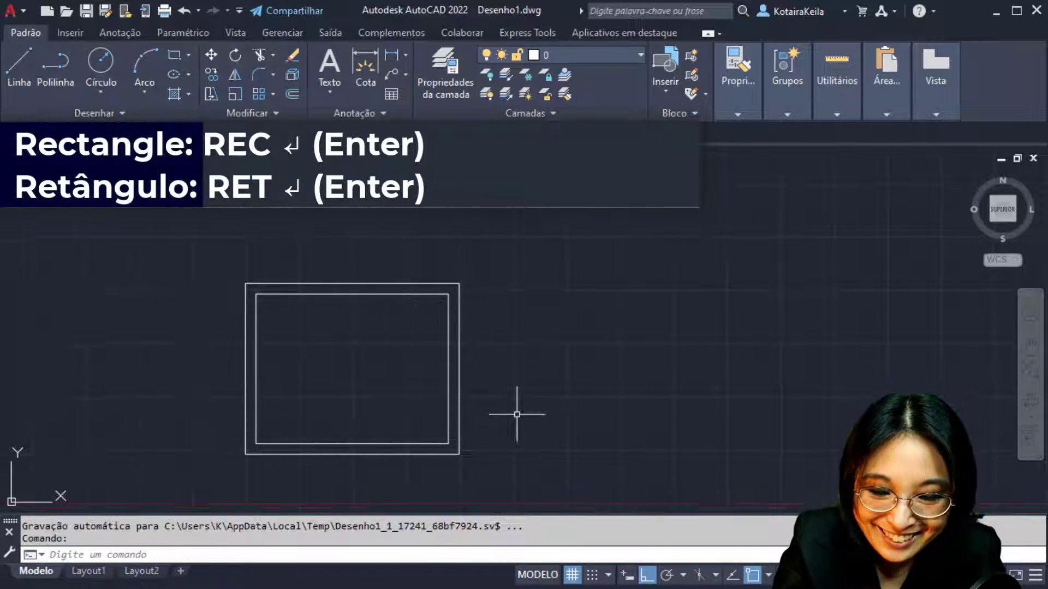
type("R")
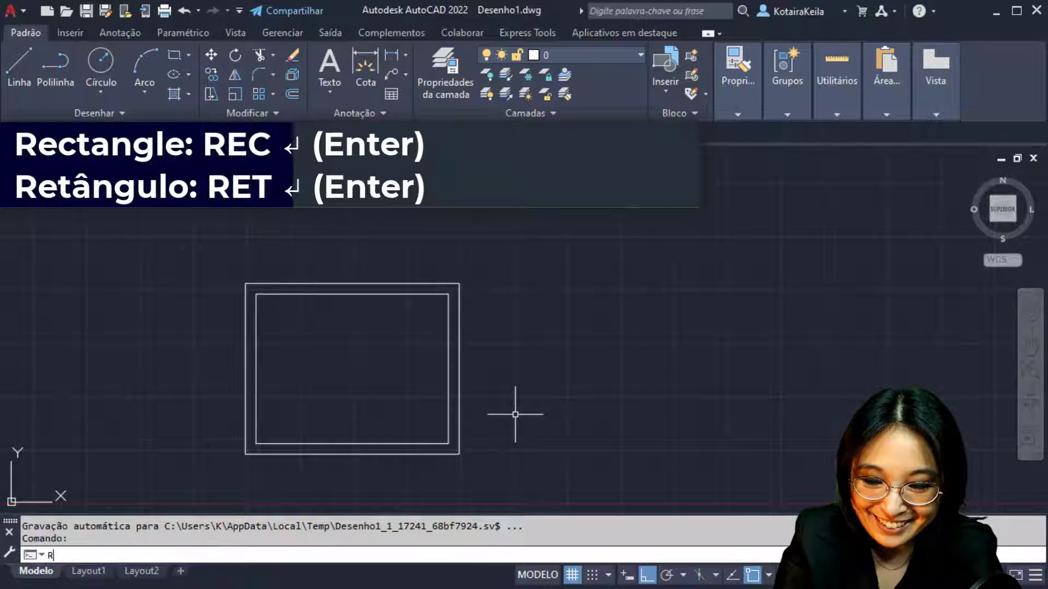
type("ET")
key("Return")
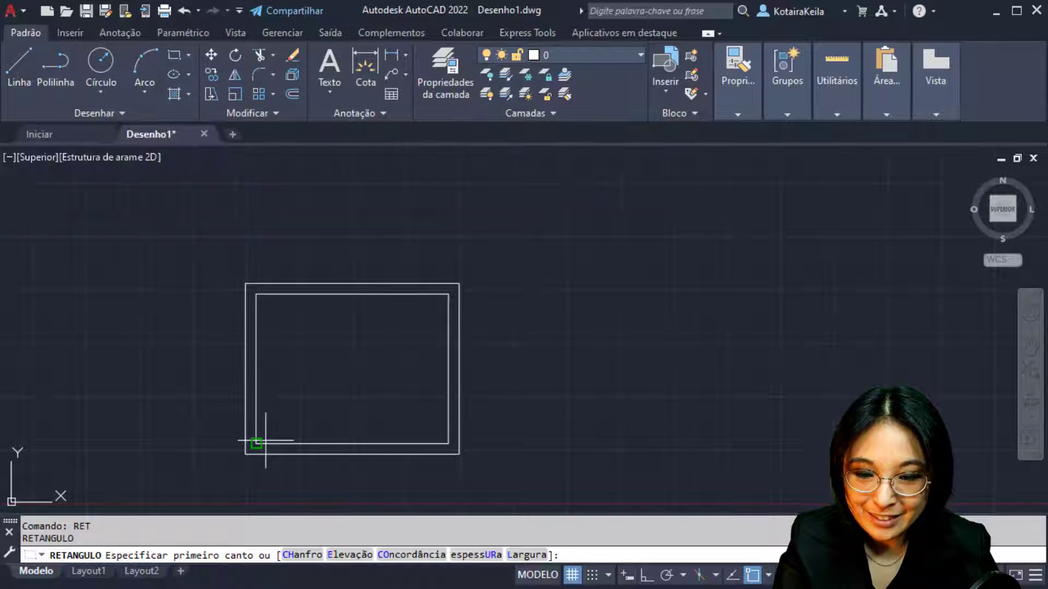
left_click(264, 440)
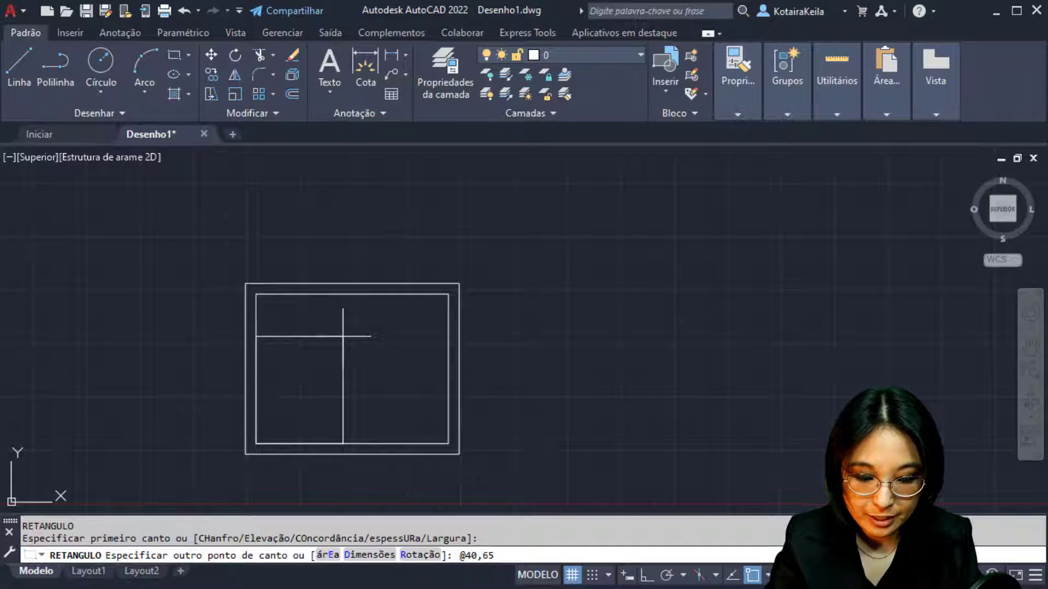
type("@40,65")
key("Return")
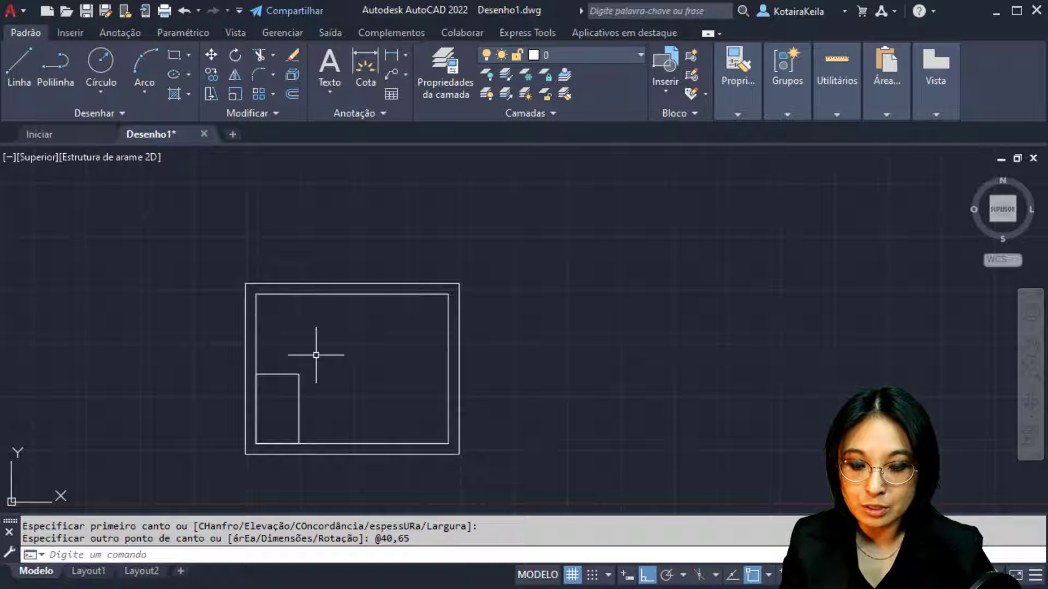
Step: Copy the pillow rectangle from its upper-left corner to the inner rectangle's upper-left corner, and end the copy
left_click(331, 342)
left_click(289, 386)
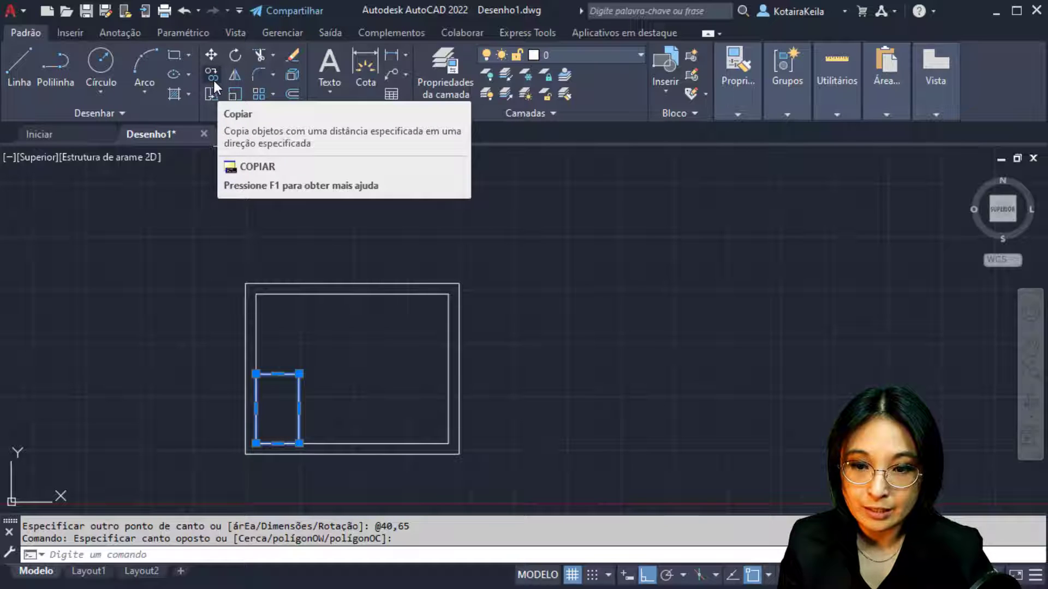
type("co")
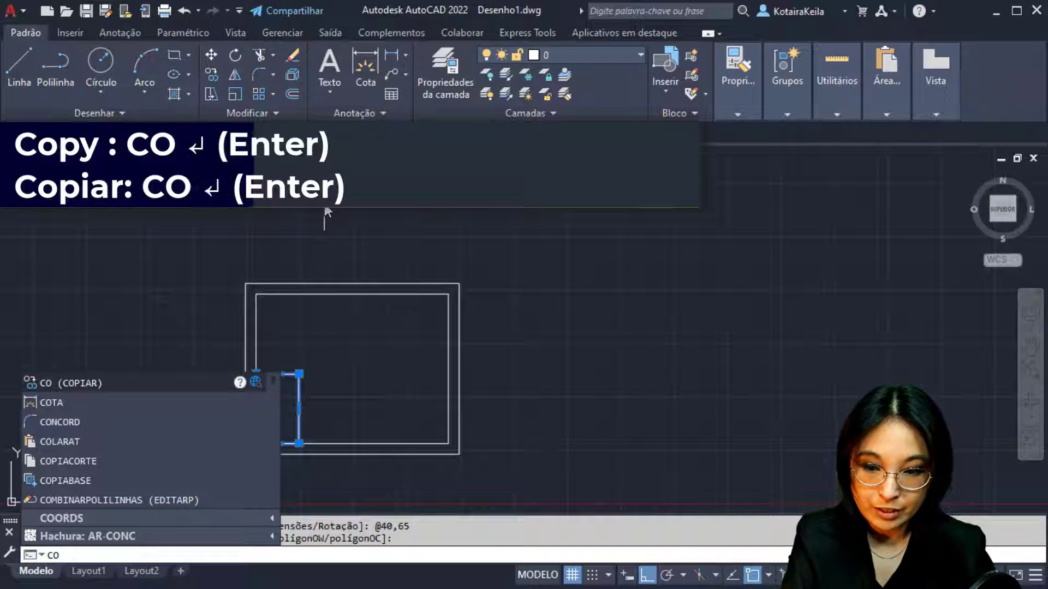
key("Return")
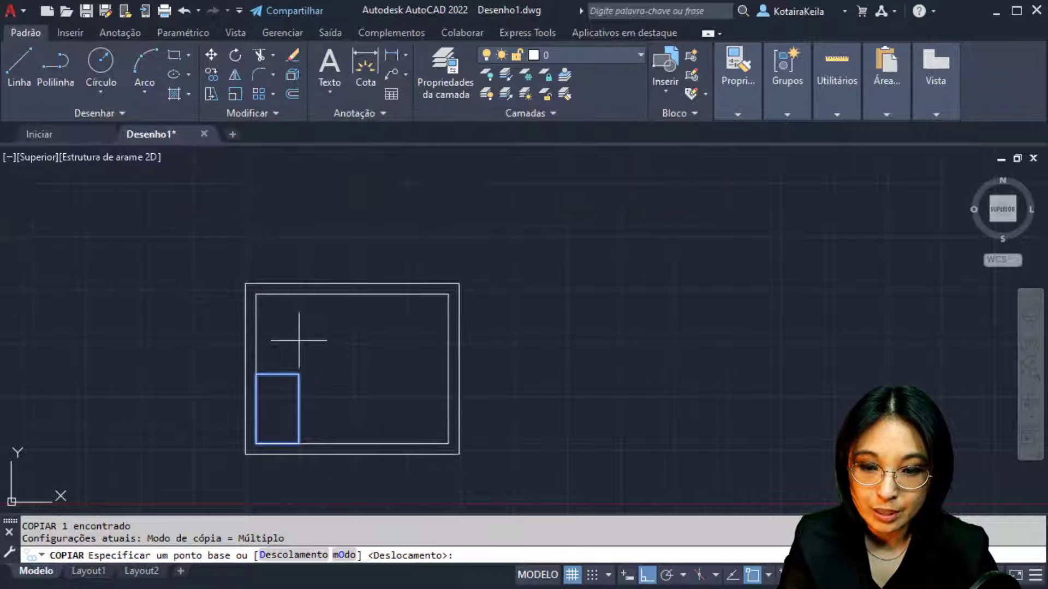
left_click(256, 374)
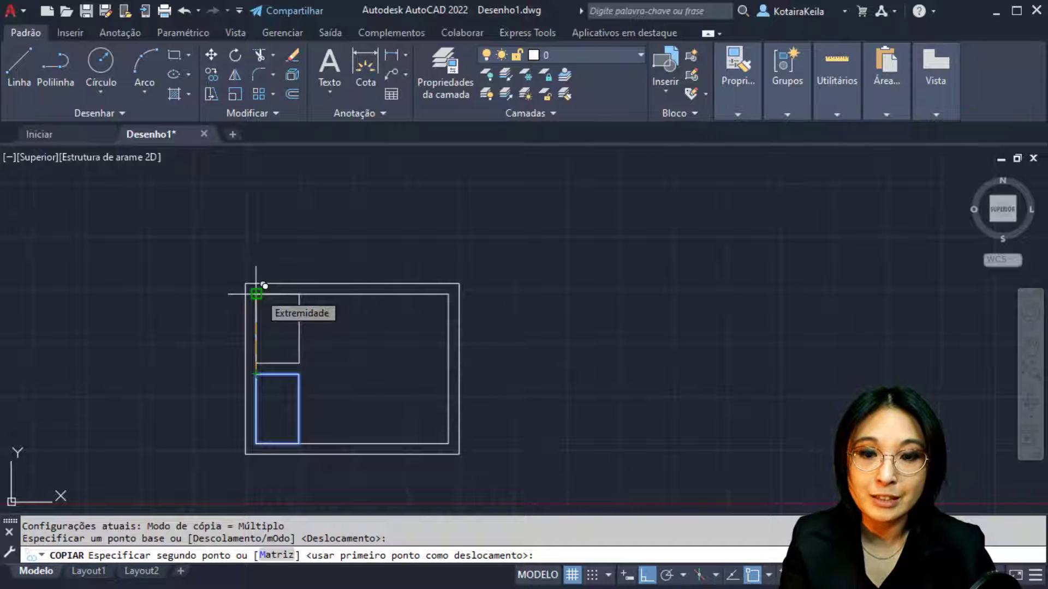
left_click(256, 294)
key("Escape")
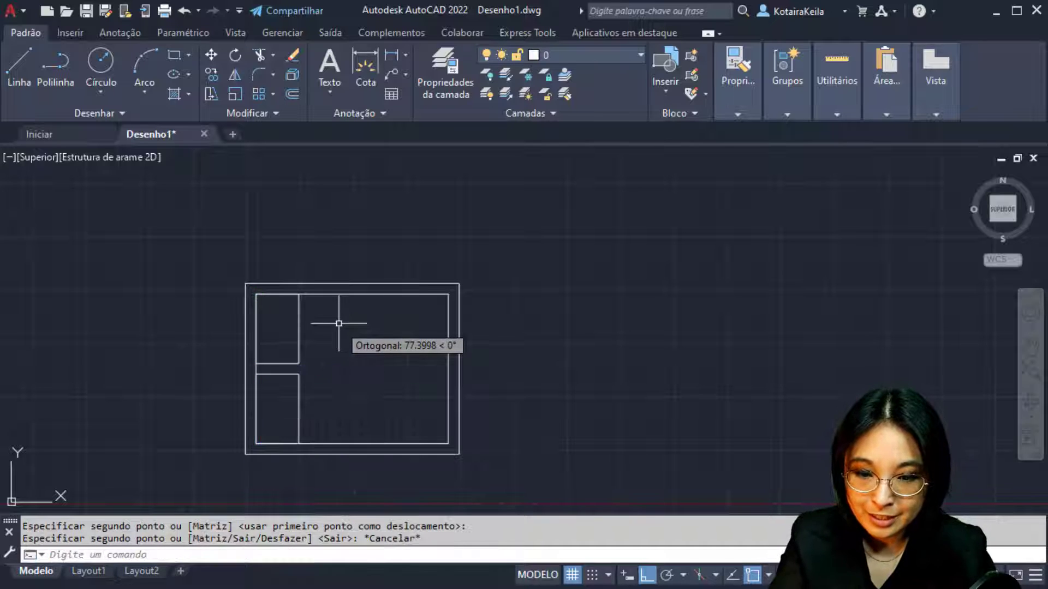
Step: Erase the inner offset rectangle with the APAGAR command, keeping the outer rectangle and both pillows
left_click(349, 294)
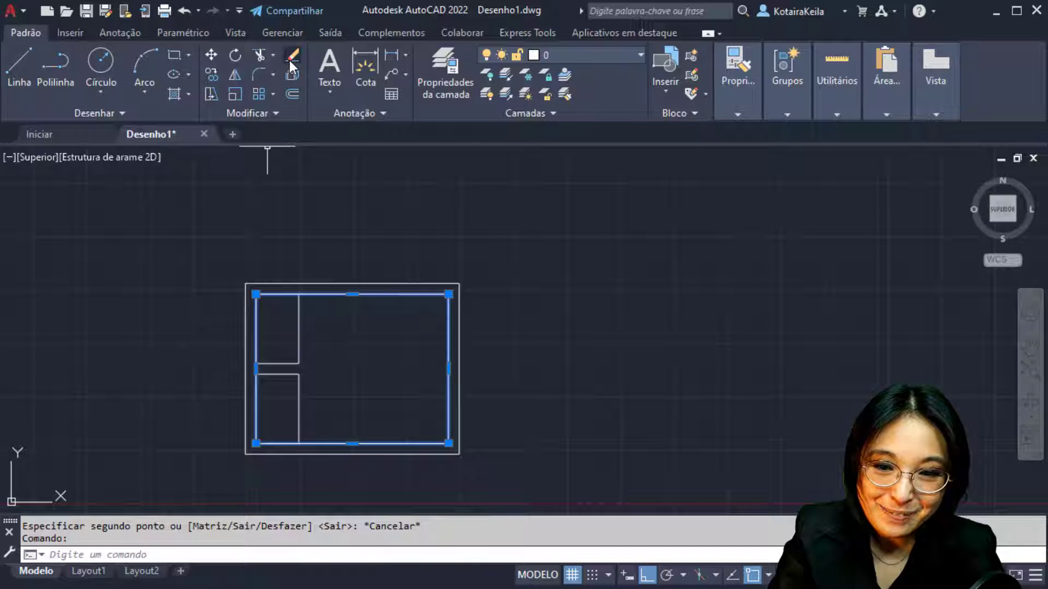
type("AP")
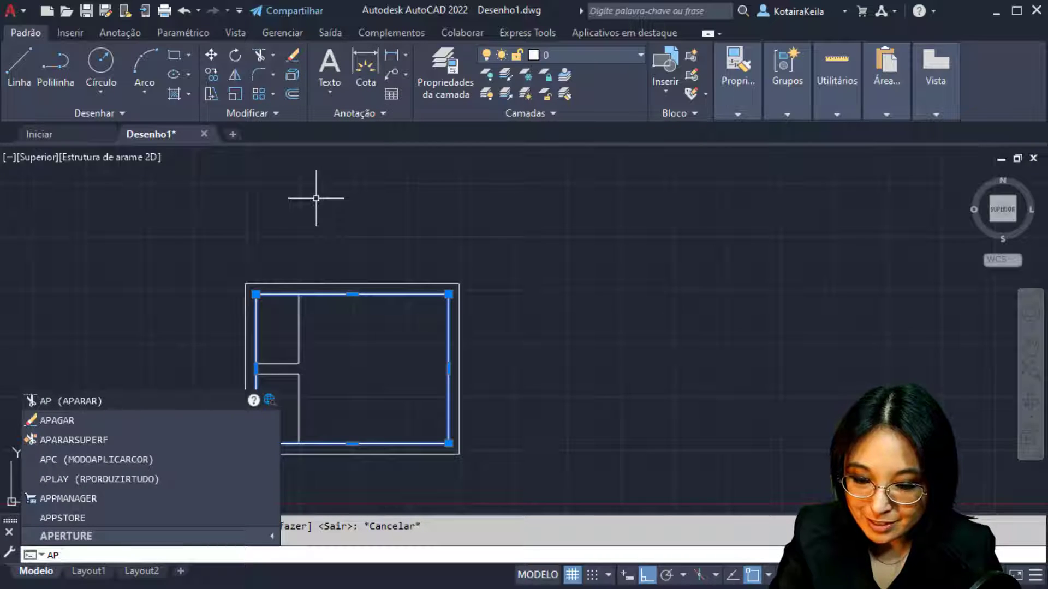
type("AGAR")
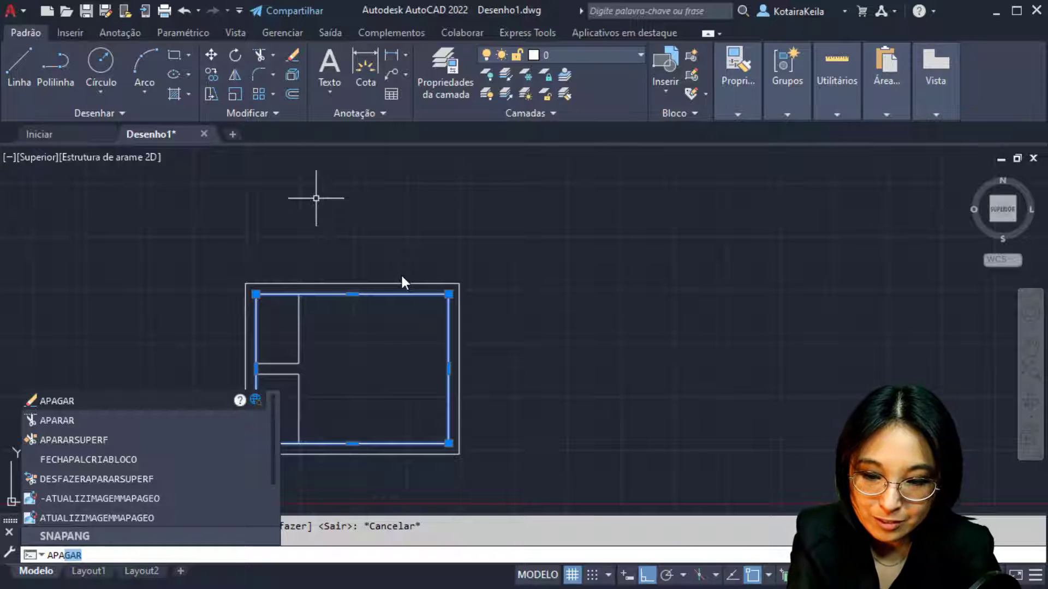
key("Return")
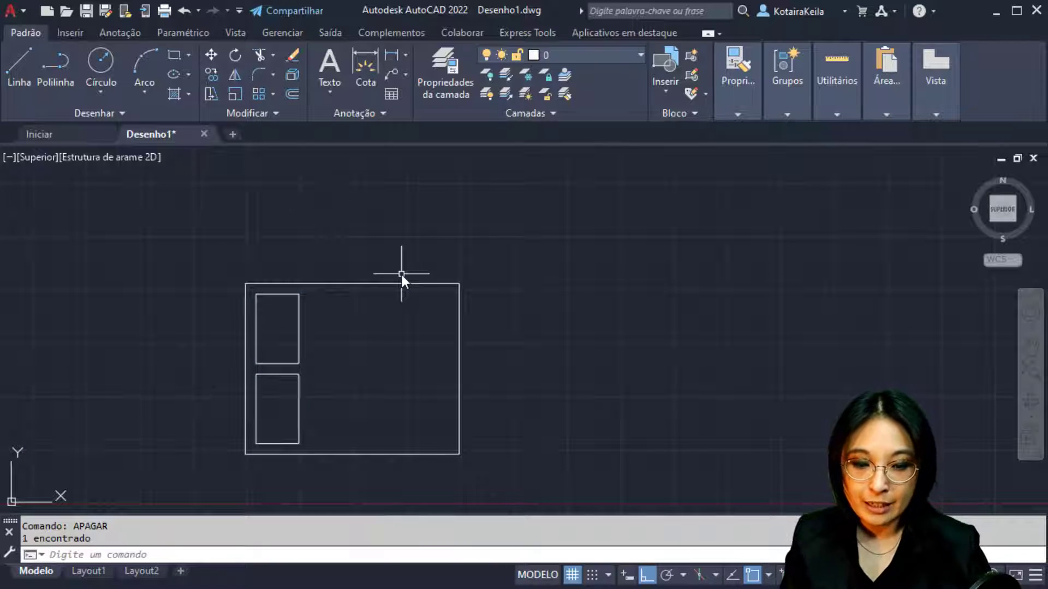
Step: Switch to Photos to examine the vertical line's spacing from the pillows in the CAMA CASAL drawing, and return to AutoCAD
key("alt+Tab")
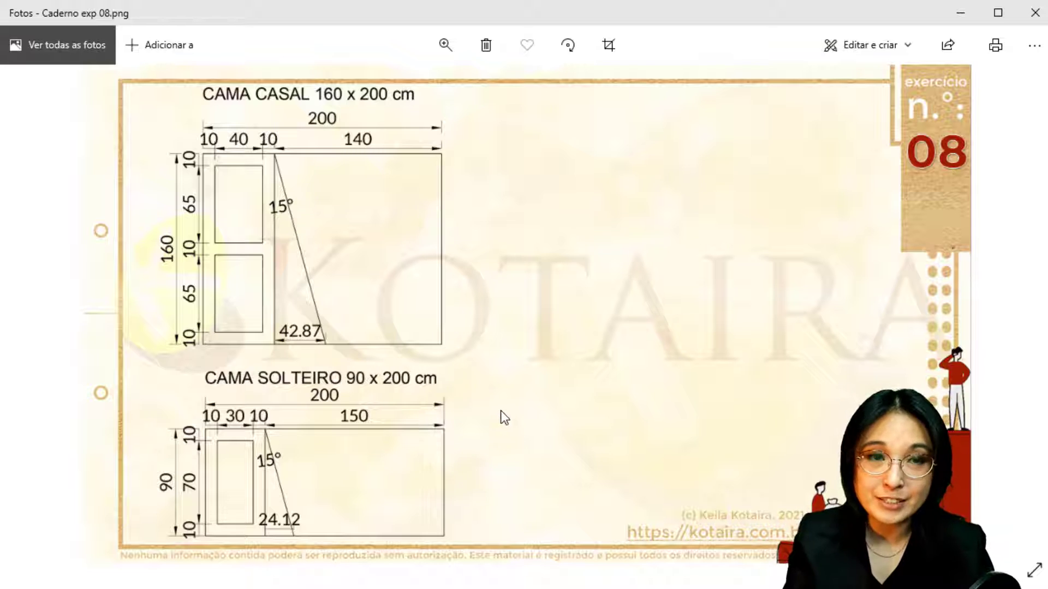
left_click(498, 587)
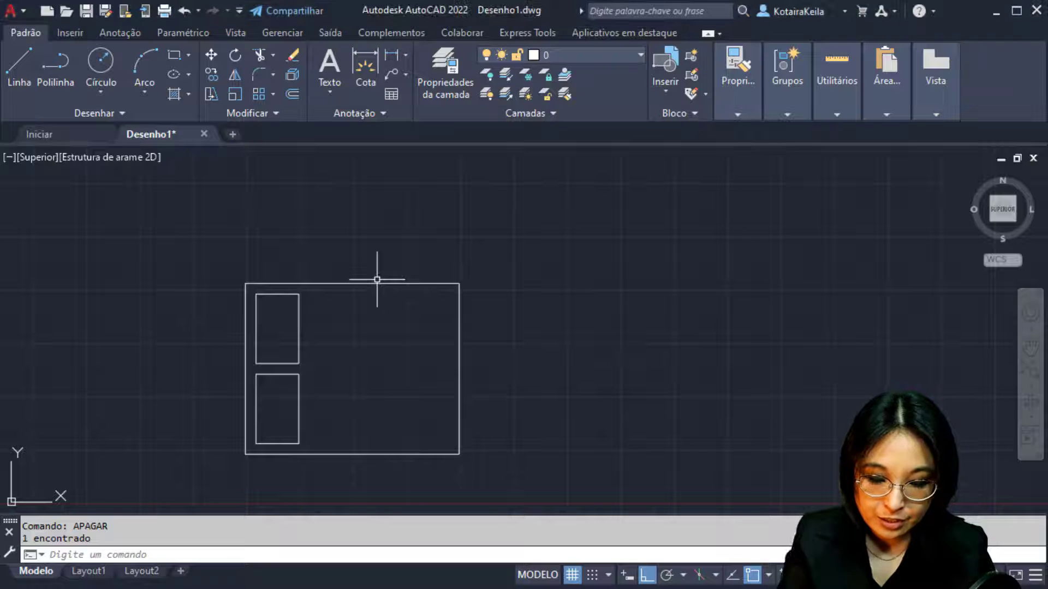
type("L")
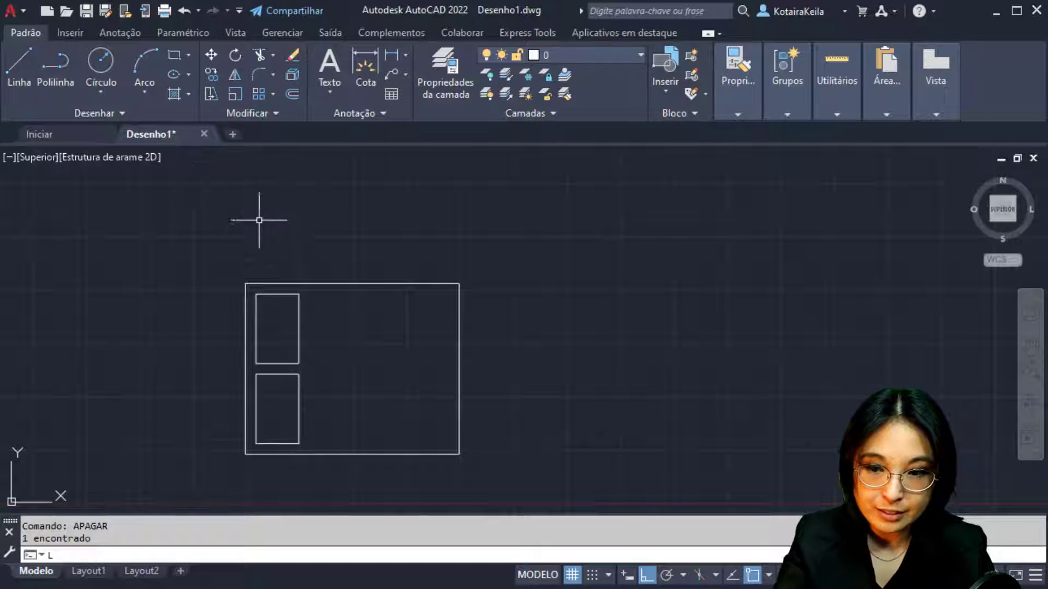
key("Return")
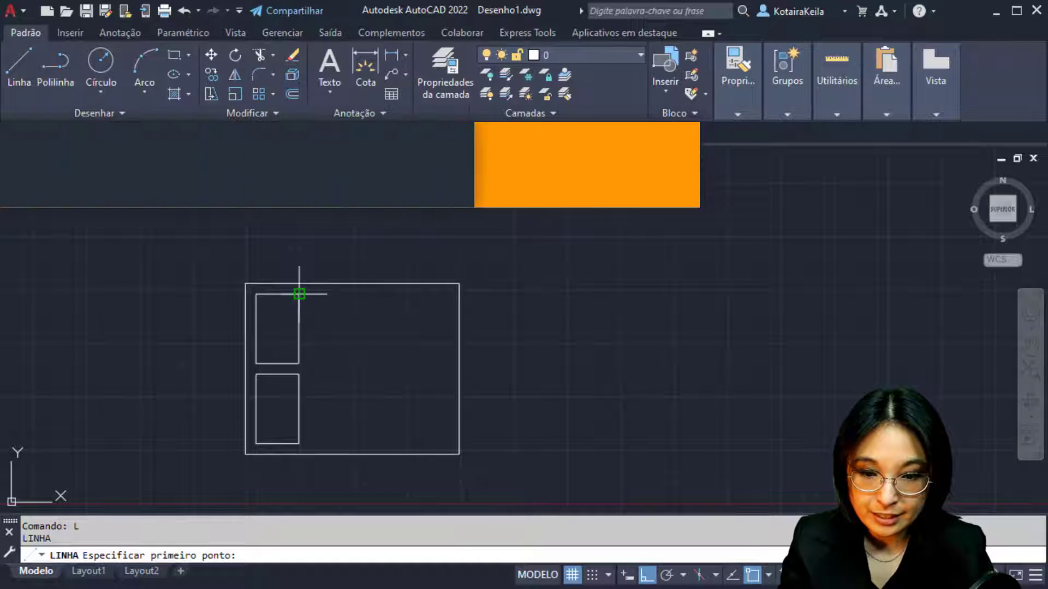
left_click(299, 294)
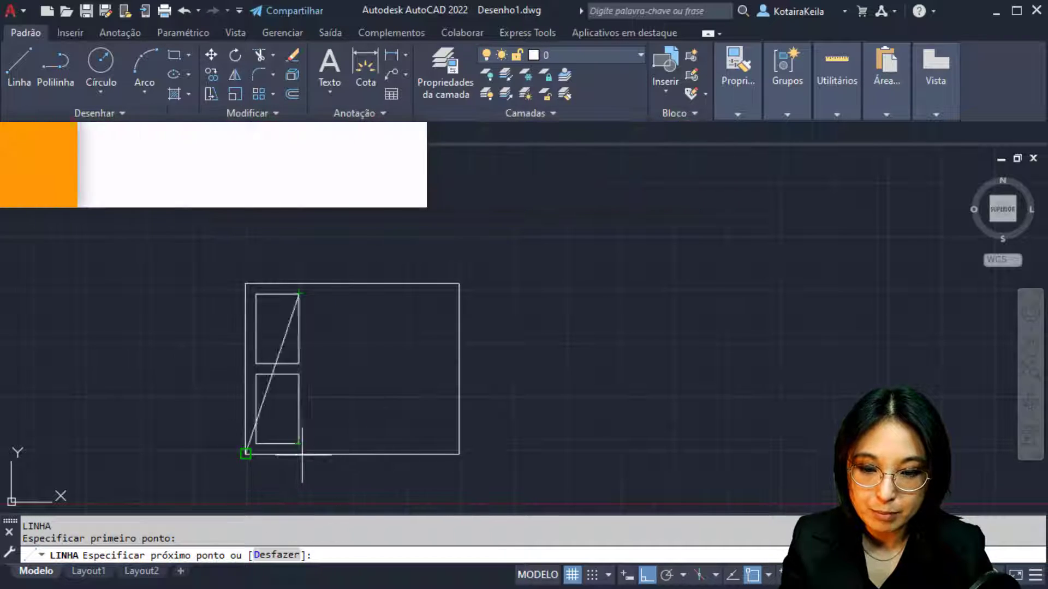
key("ctrl")
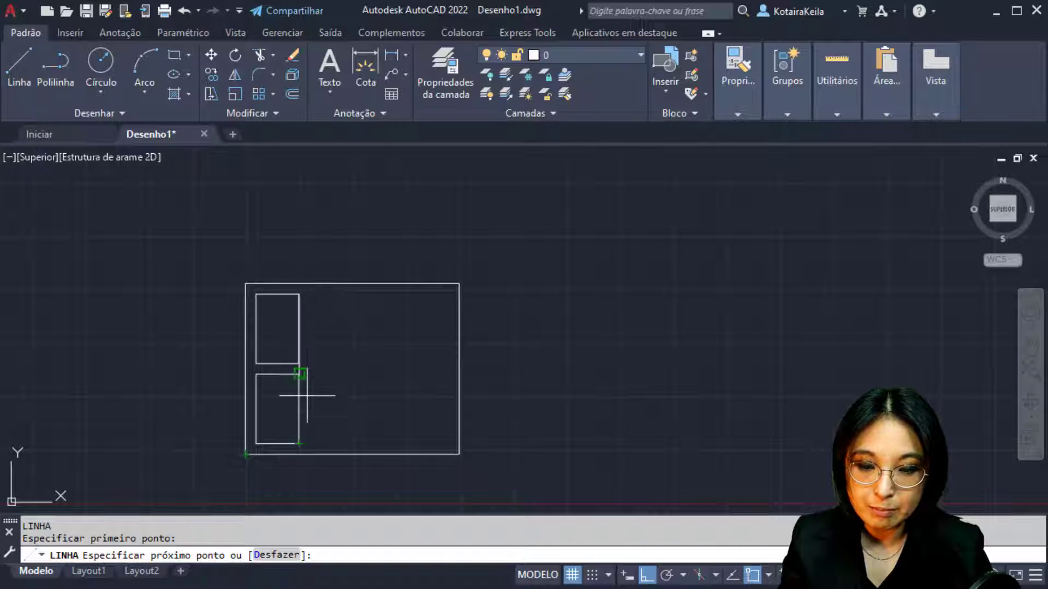
key("ctrl")
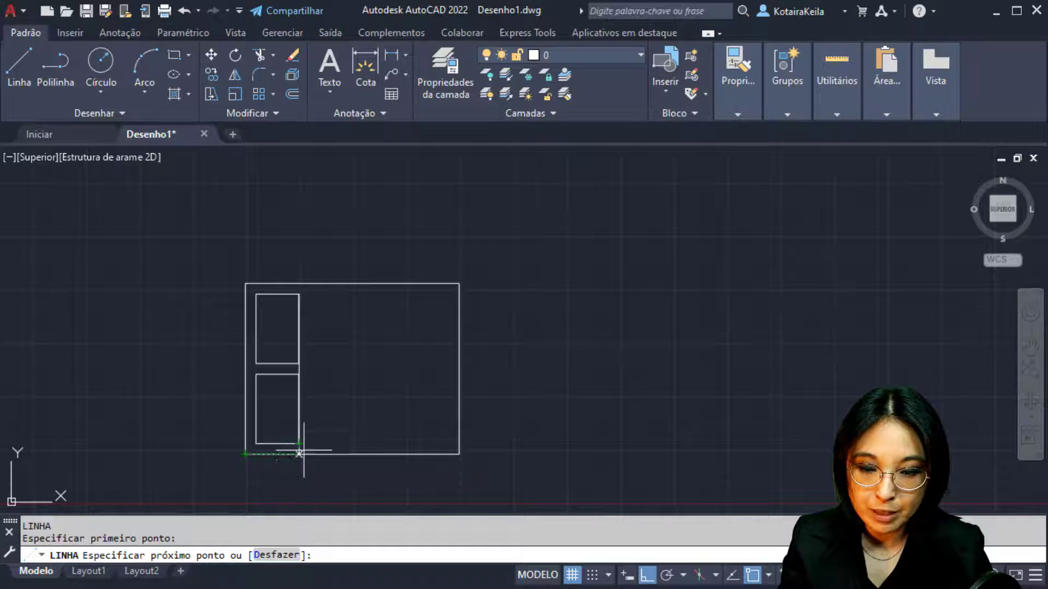
key("ctrl")
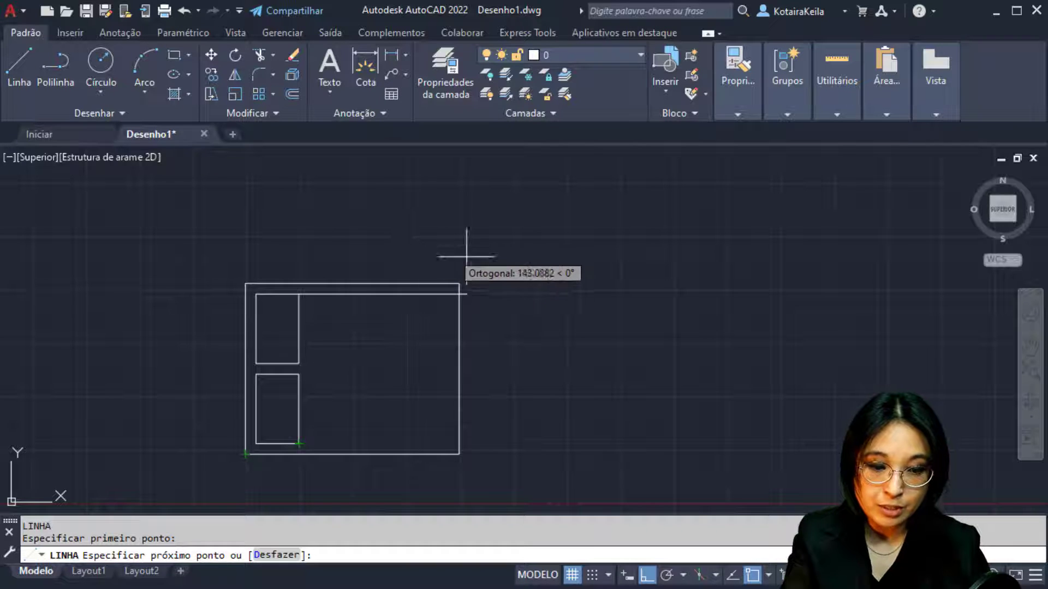
left_click(770, 576)
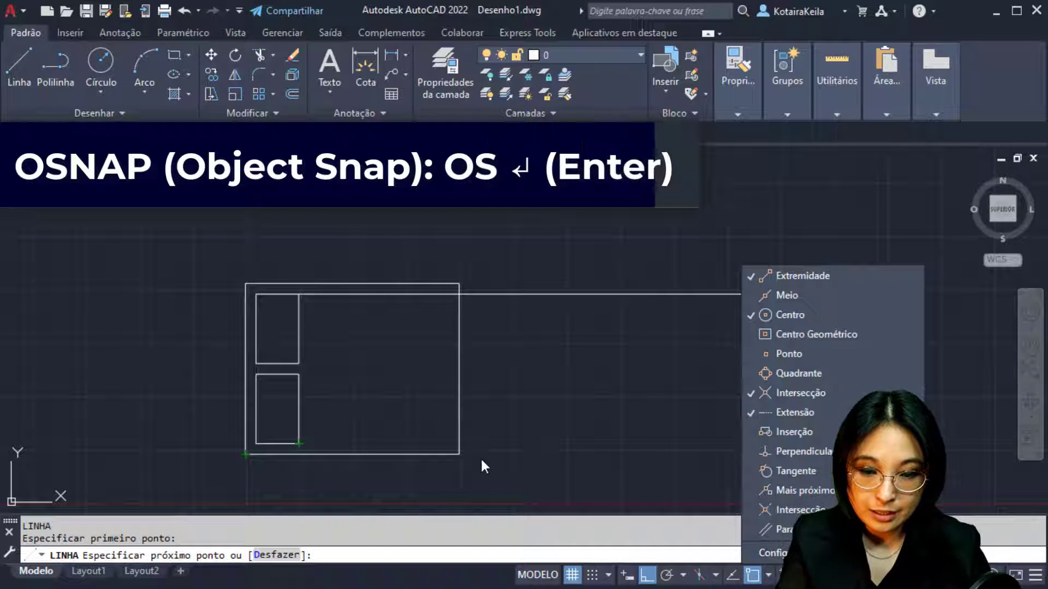
key("Escape")
Step: Open the object snap settings with the OS command and move the dialog aside
type("os")
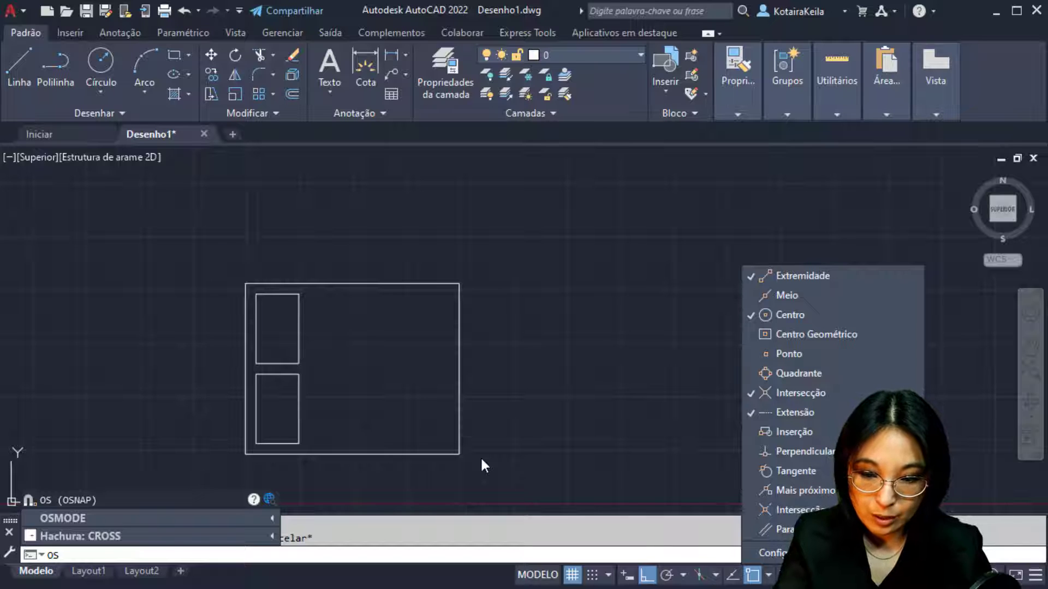
key("ctrl")
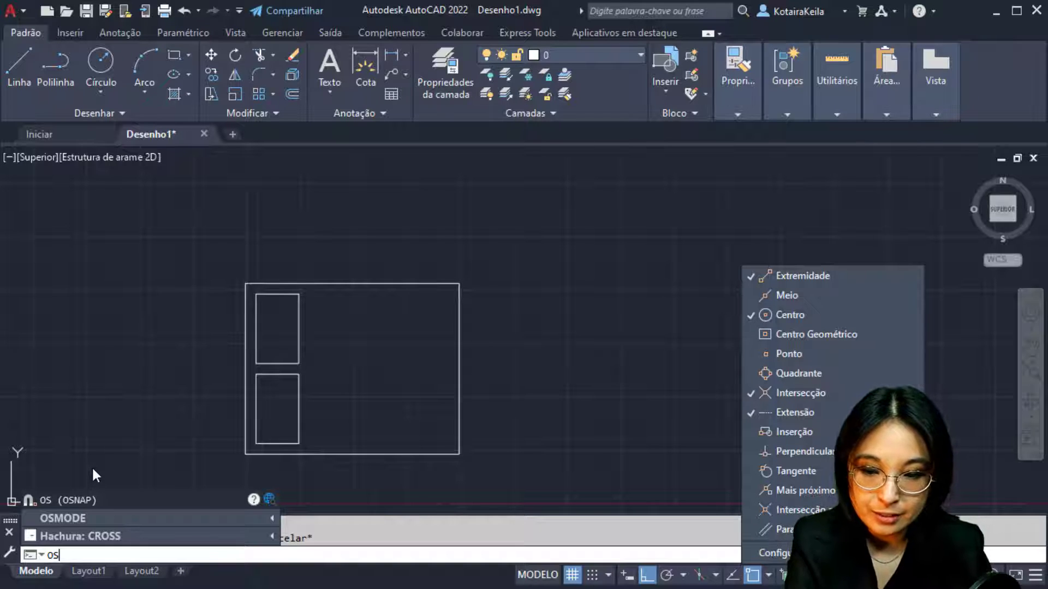
key("Return")
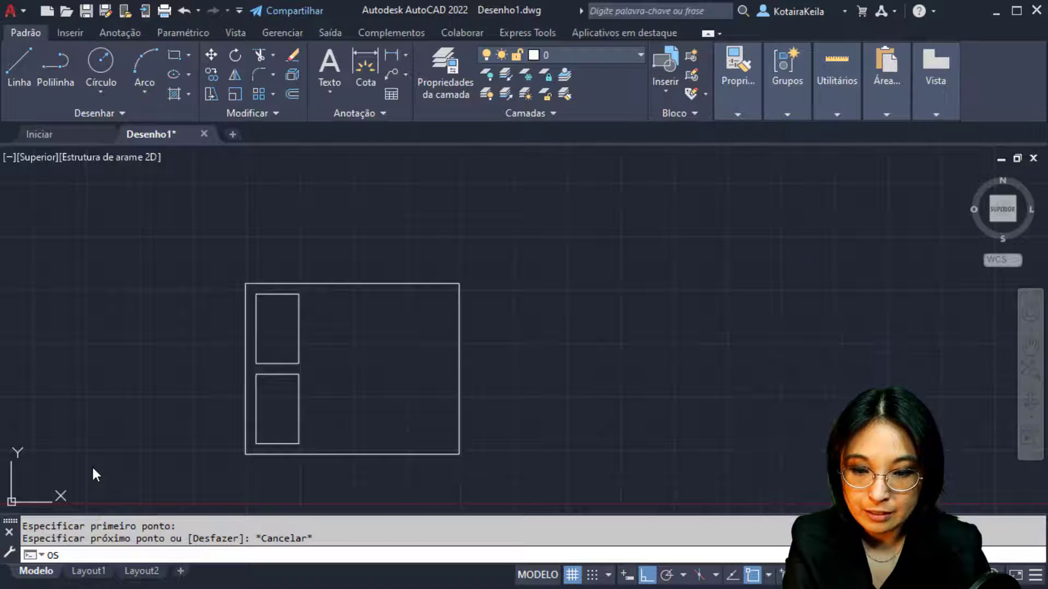
key("Return")
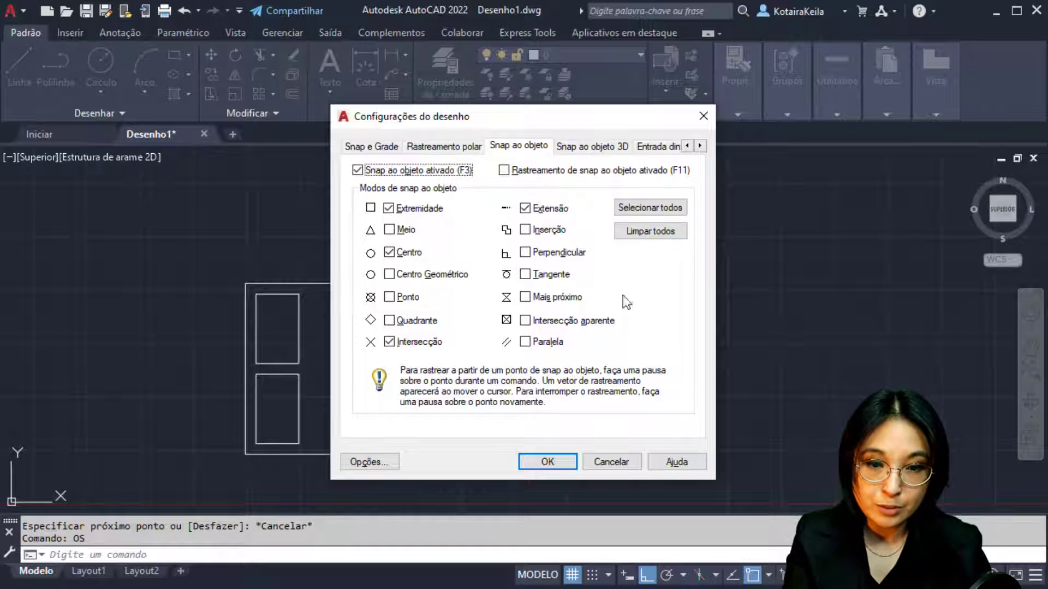
left_click_drag(451, 116, 413, 110)
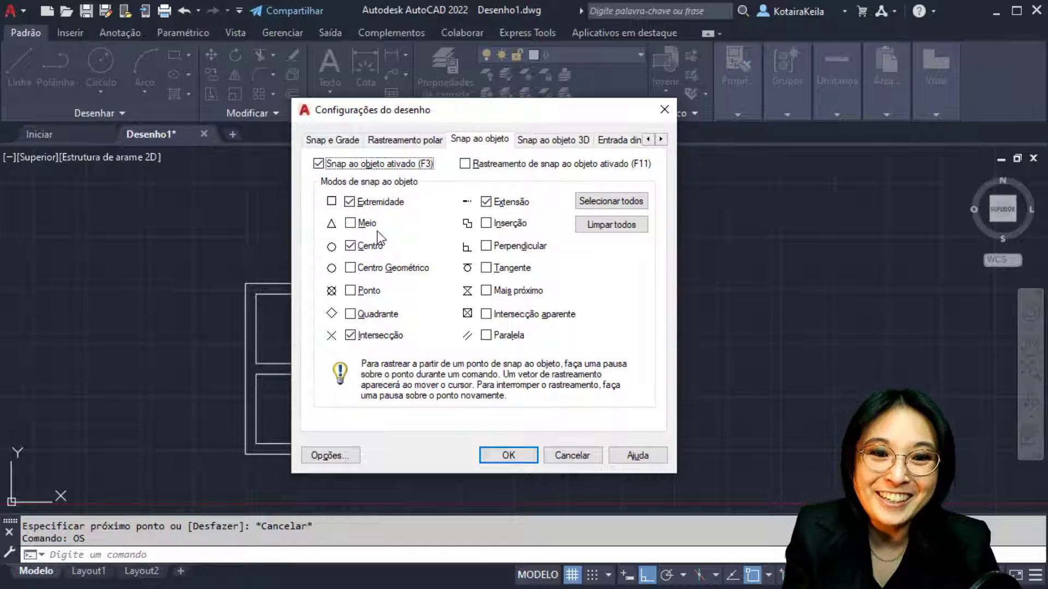
left_click(486, 223)
left_click(487, 246)
left_click(486, 268)
left_click(486, 291)
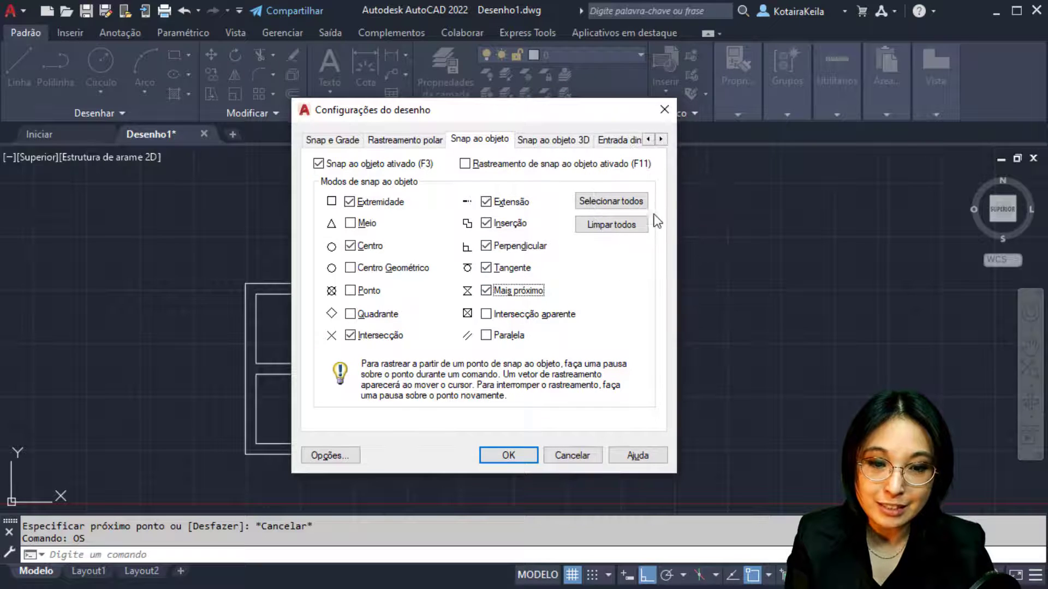
left_click(641, 226)
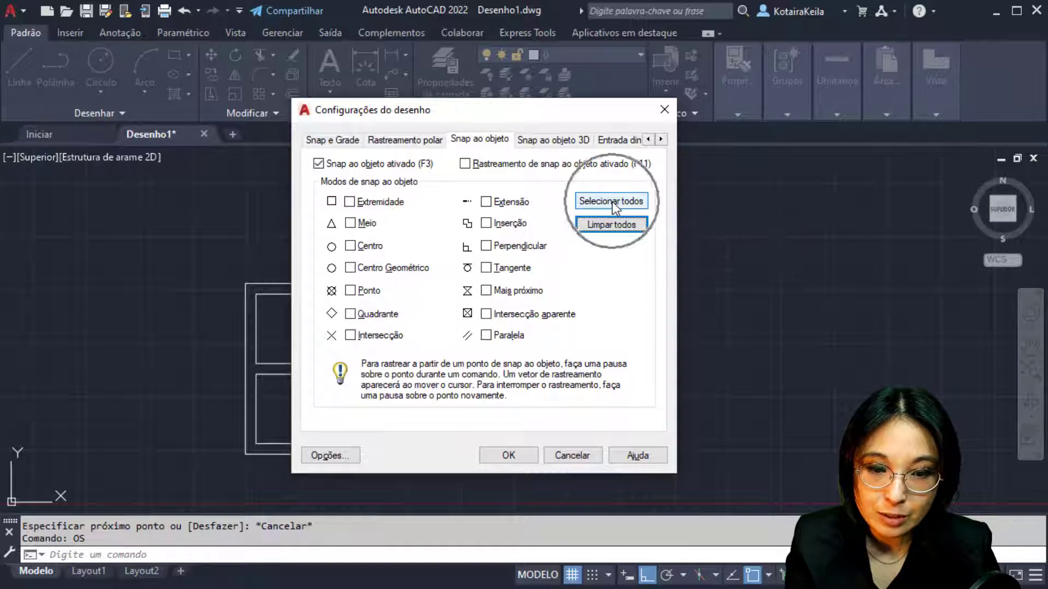
left_click(612, 203)
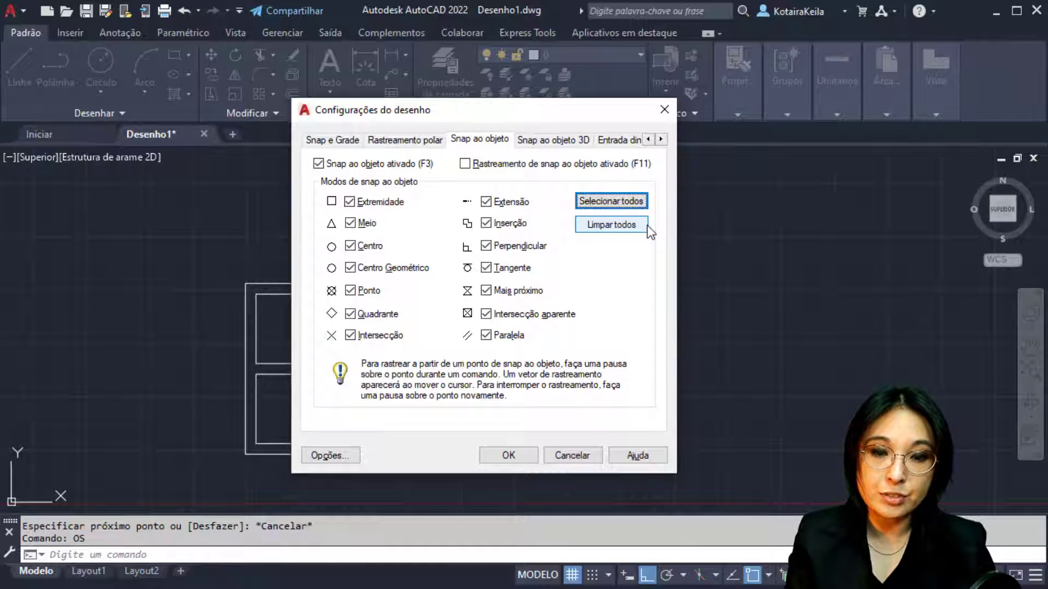
left_click(486, 290)
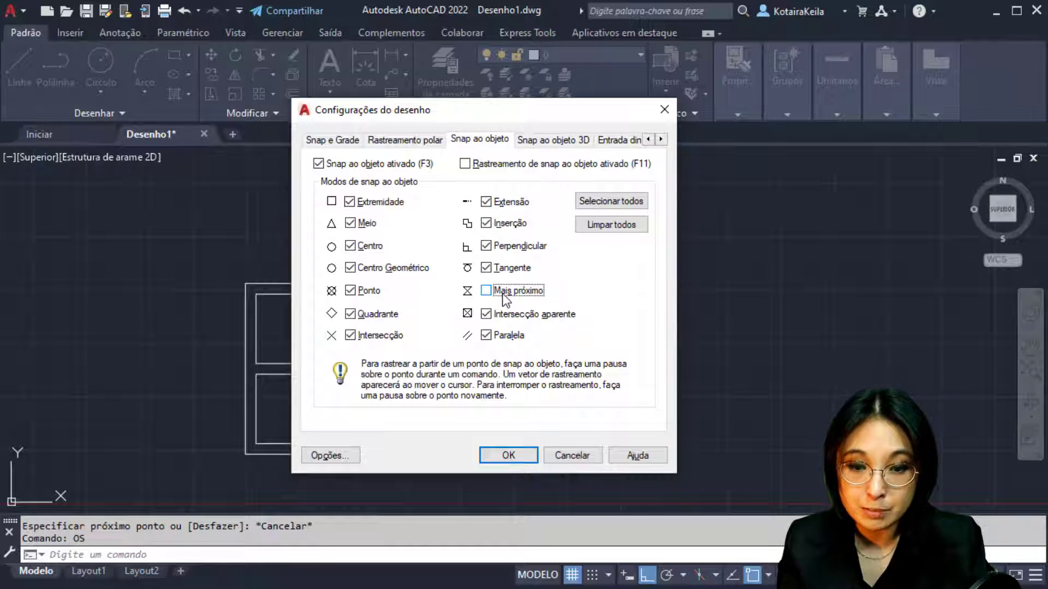
left_click(610, 224)
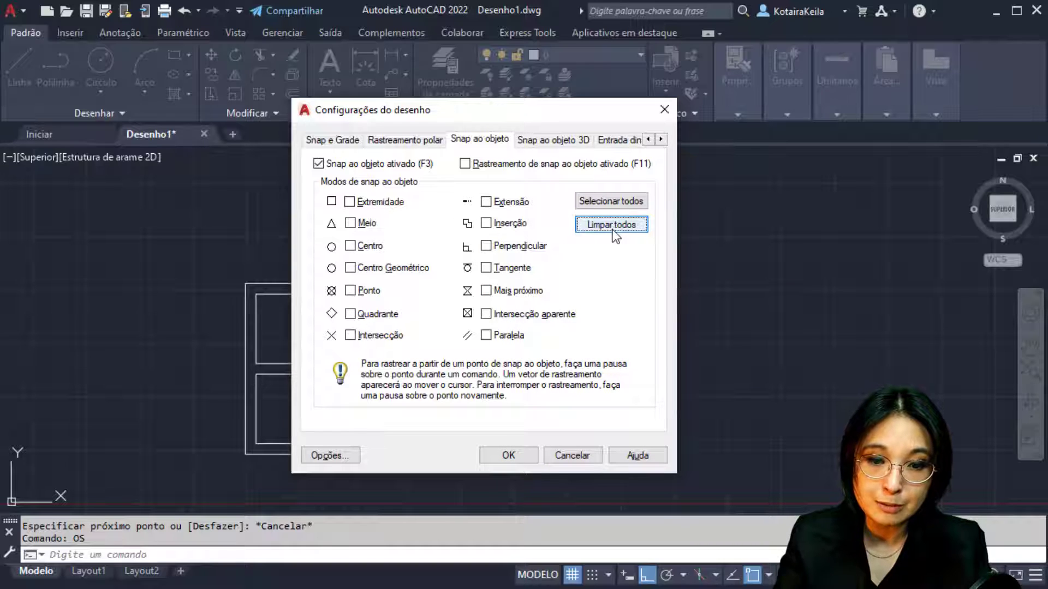
left_click(349, 201)
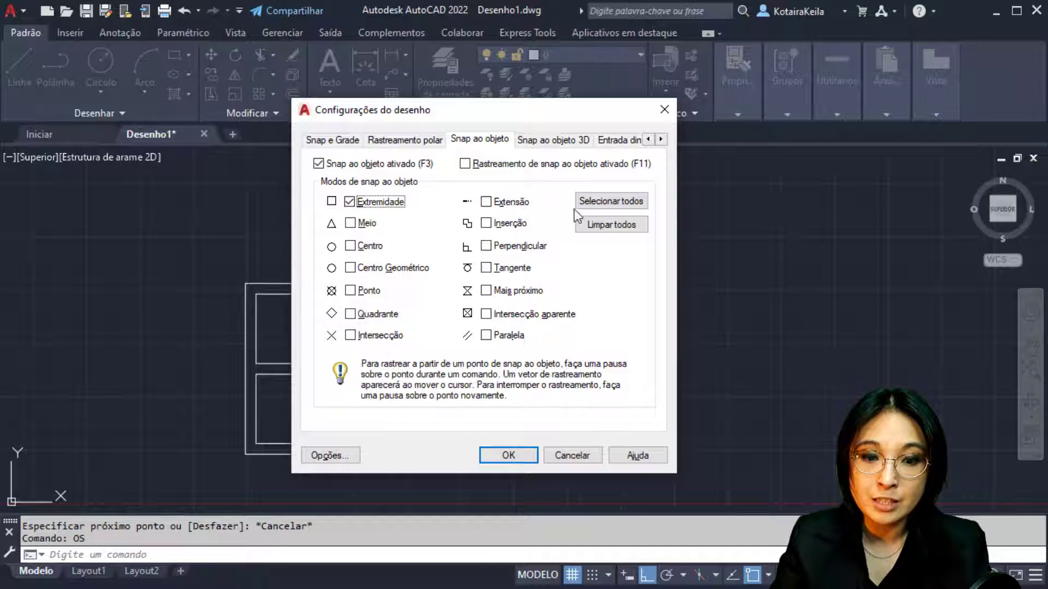
Step: Enable all object snap modes except Mais próximo and accept the settings
left_click(611, 201)
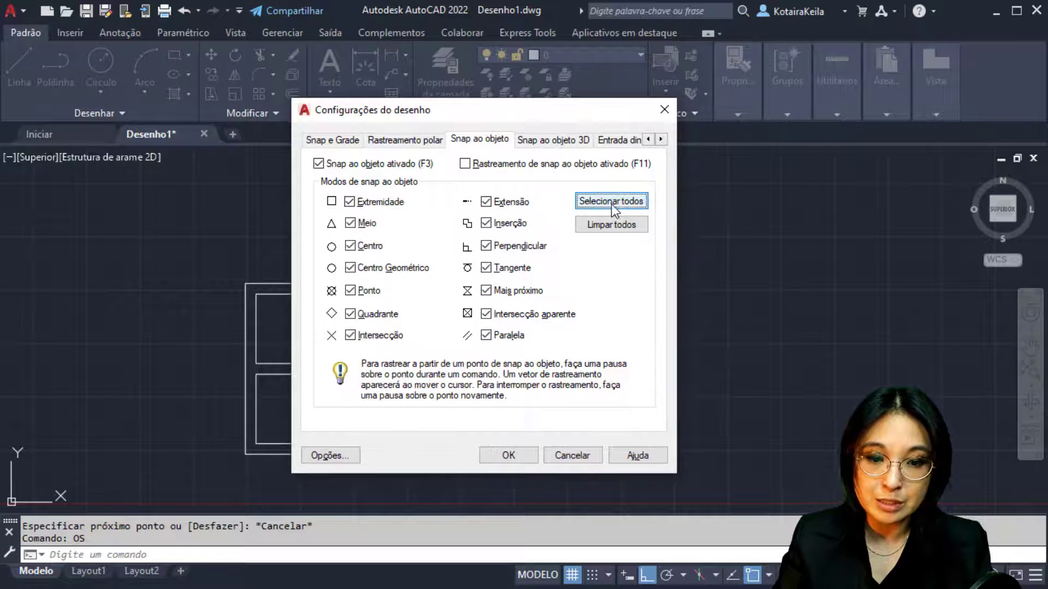
left_click(486, 291)
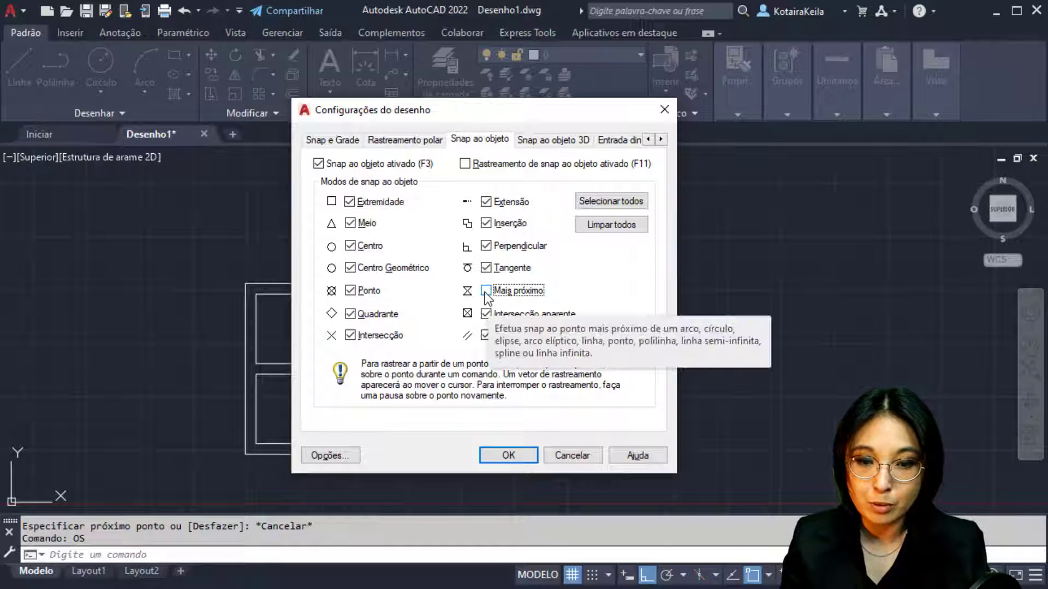
left_click(508, 455)
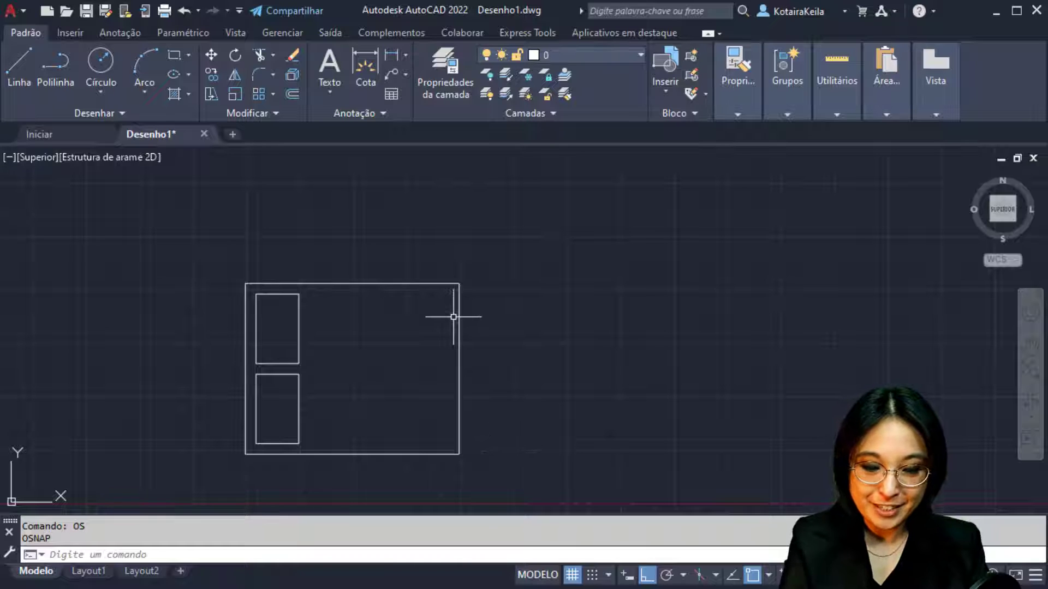
Step: Draw a vertical line from the upper pillow's upper-right corner down to the bed's lower edge, and end the line
type("L")
key("Return")
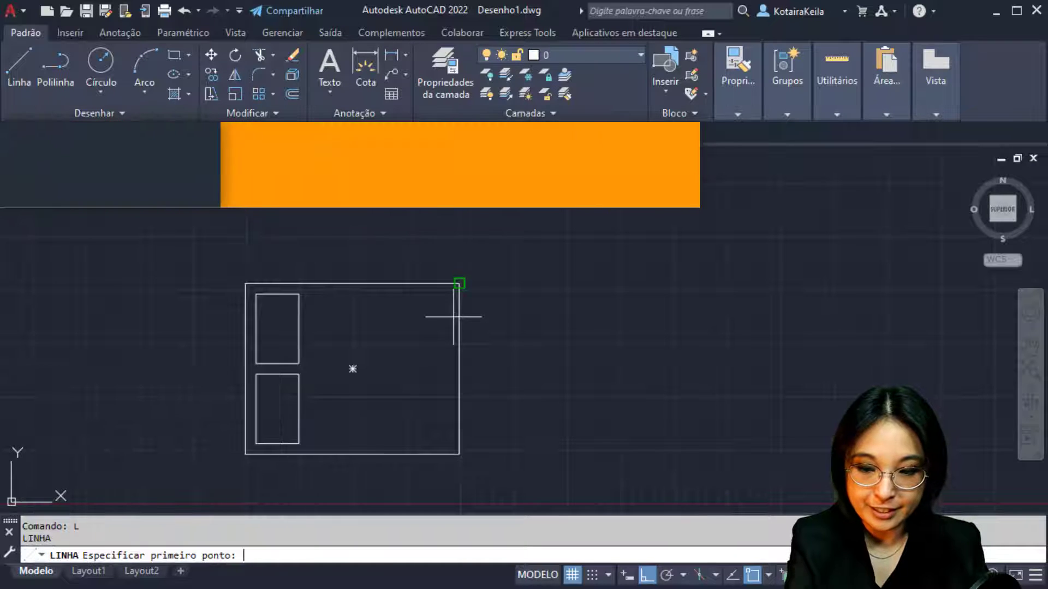
left_click(299, 294)
left_click(299, 443)
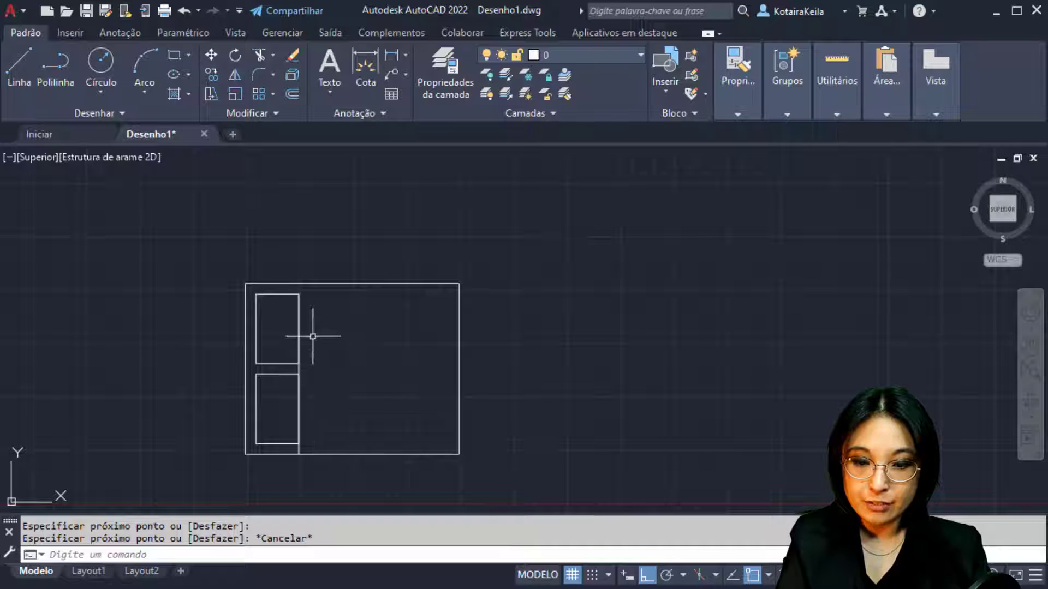
Step: Move the vertical line 10 cm horizontally away from the pillows toward the bed's foot
left_click(299, 450)
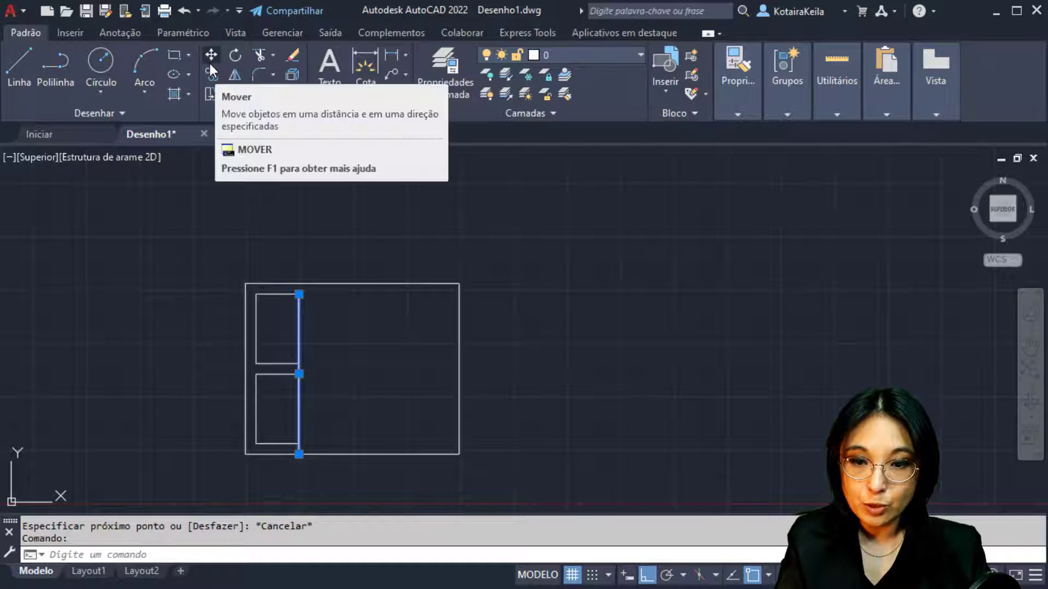
type("M")
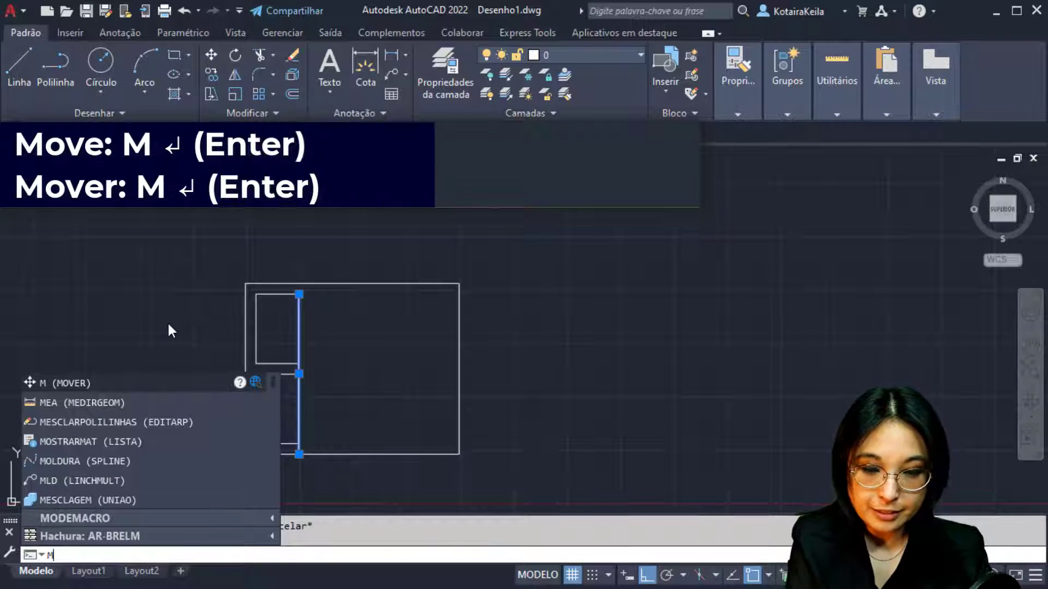
key("Return")
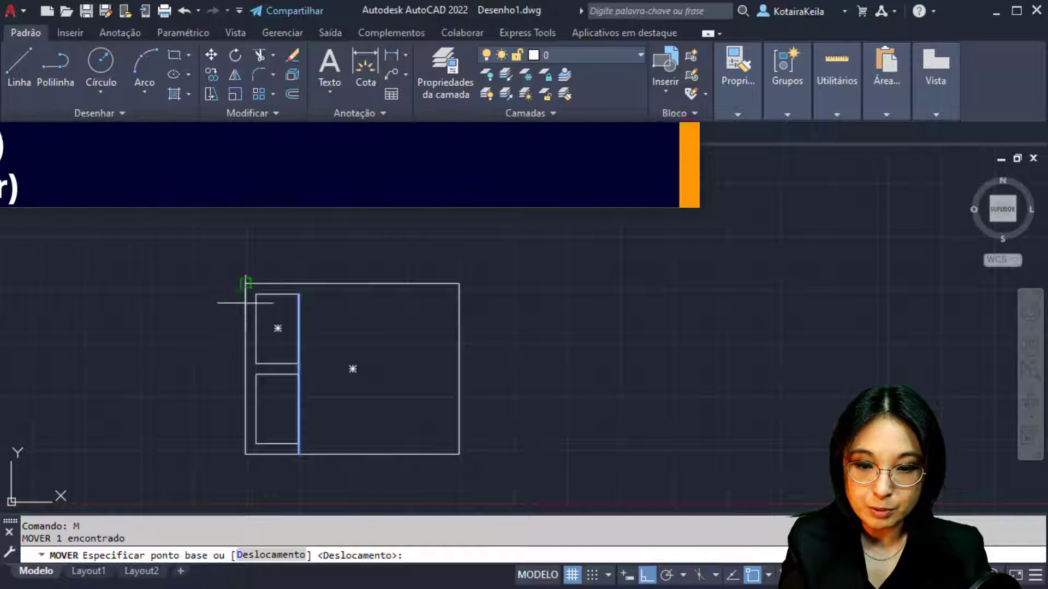
scroll(277, 363, "up", 6)
middle_click_drag(381, 306, 335, 349)
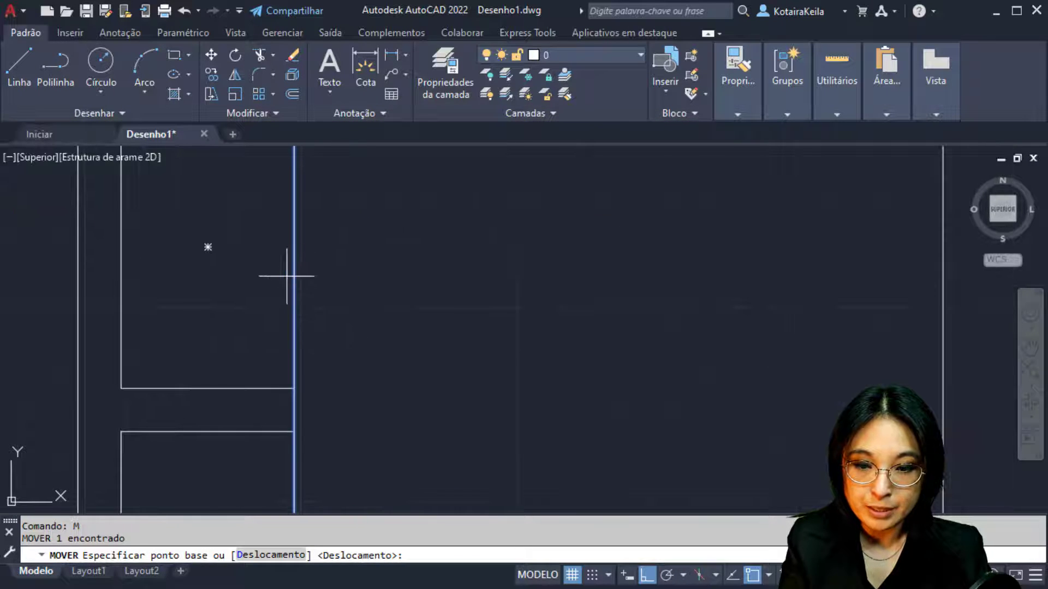
scroll(255, 371, "down", 4)
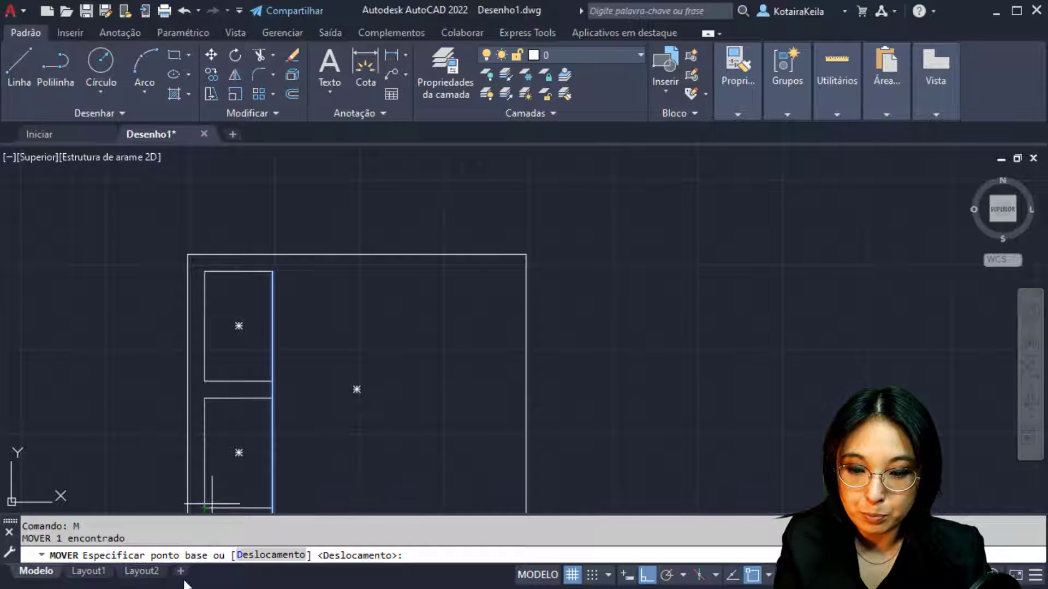
left_click(205, 215)
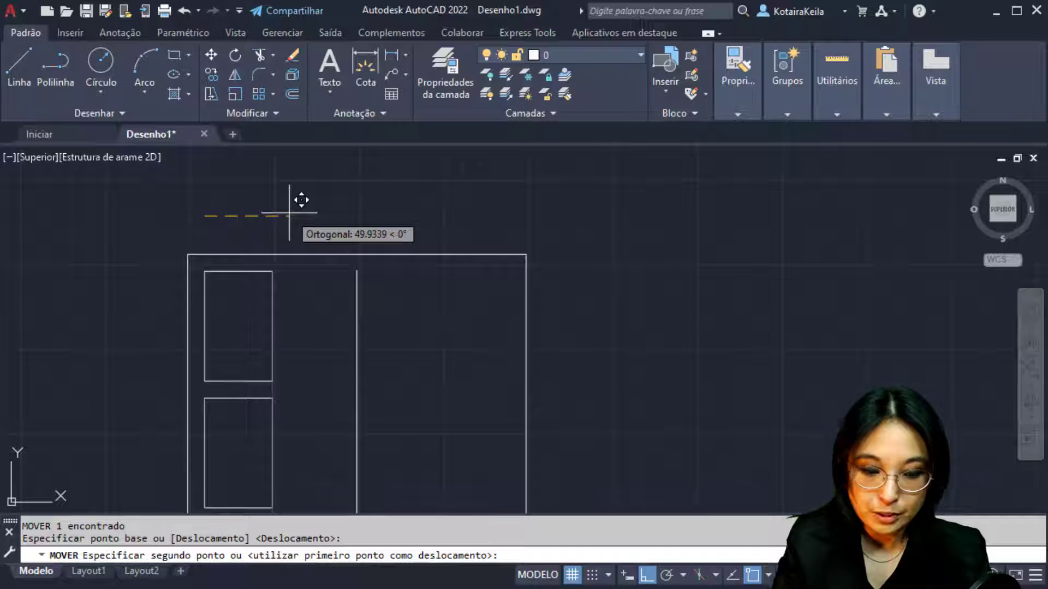
type("10")
key("Return")
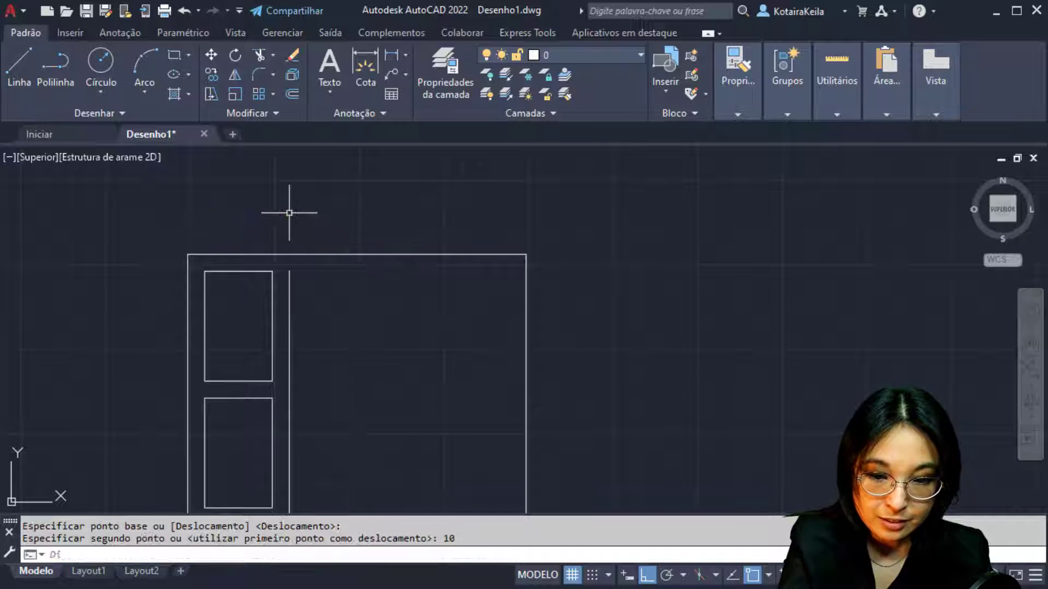
middle_click_drag(346, 297, 346, 273)
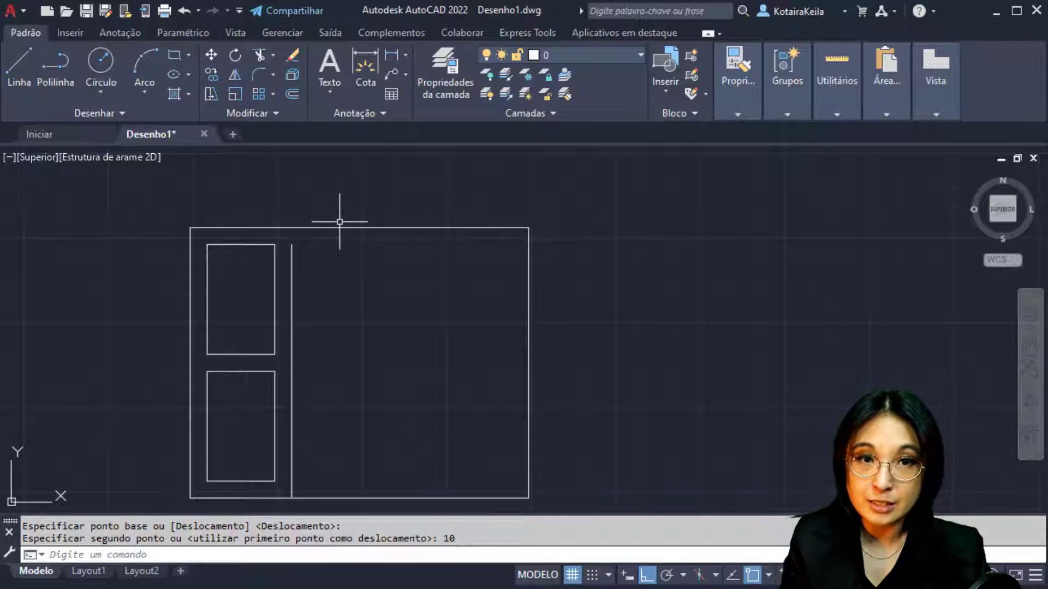
Step: Extend the vertical line's upper end to the bed's upper edge with the EST command, and end the command
left_click(273, 55)
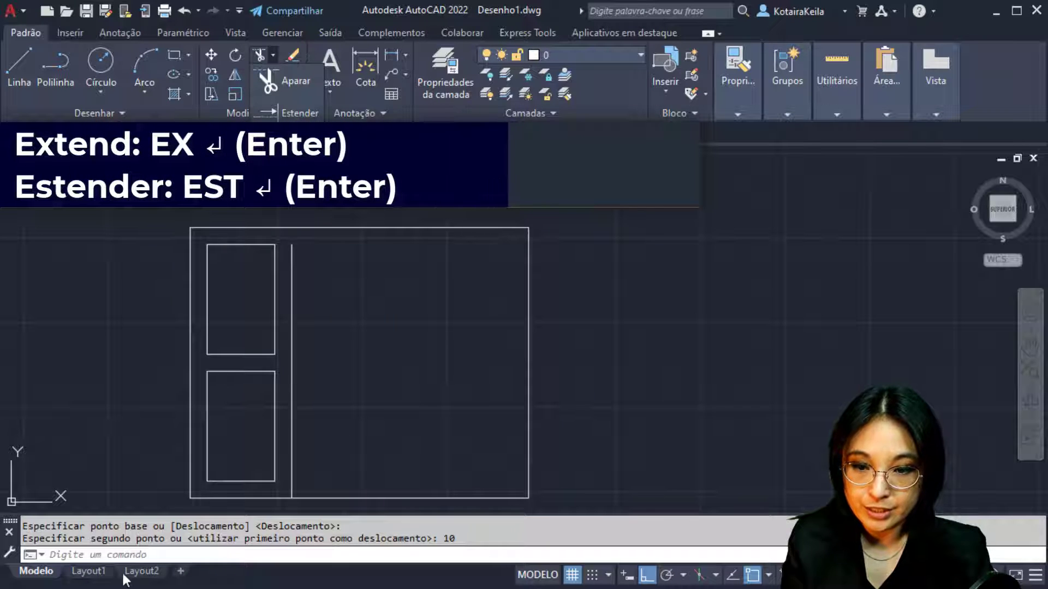
left_click(119, 552)
type("ES")
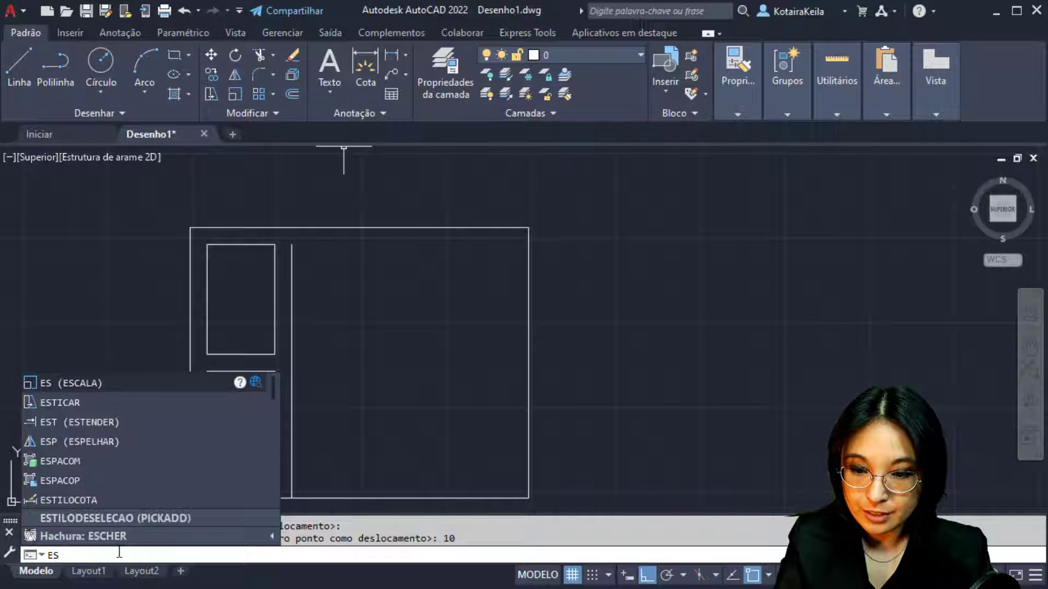
type("T")
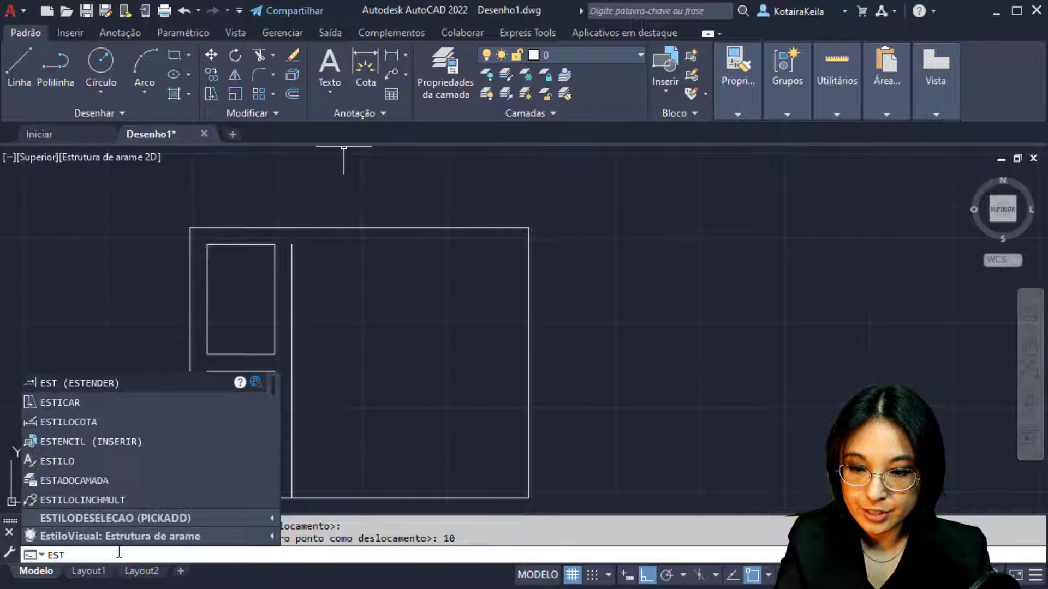
key("Return")
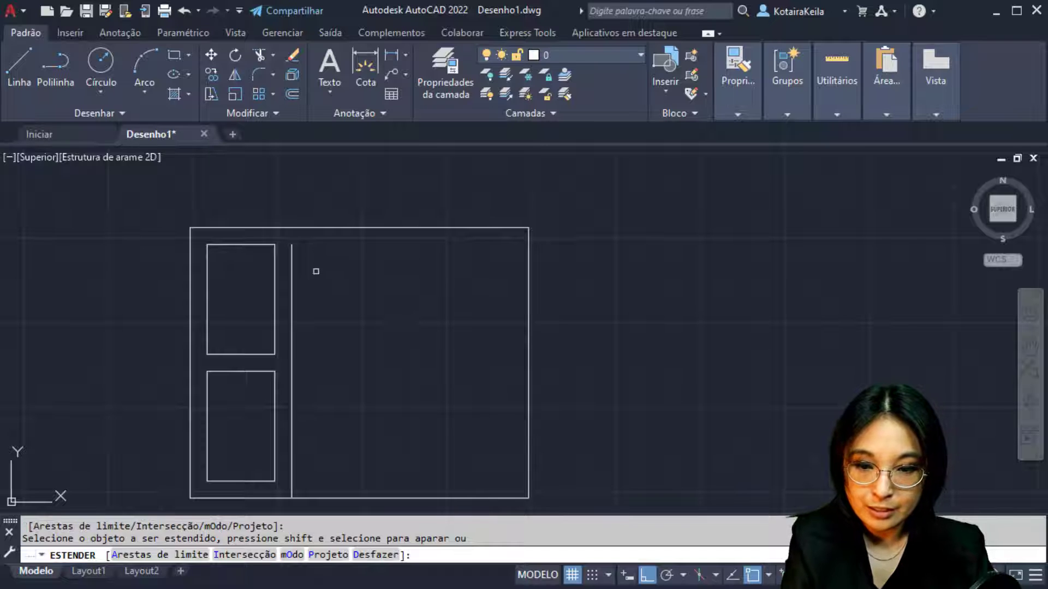
left_click(291, 247)
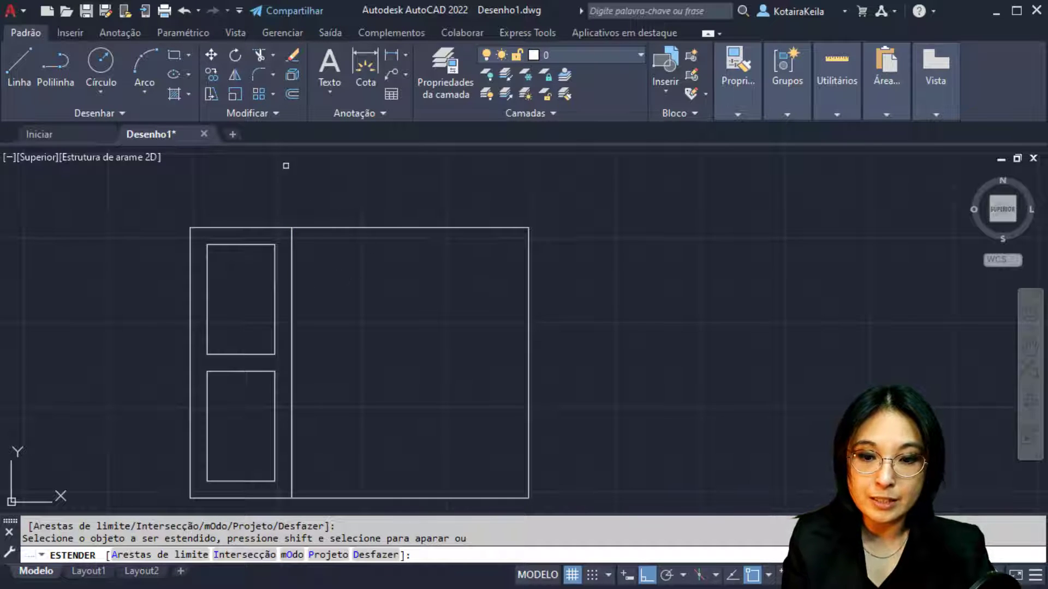
left_click(322, 215)
left_click(298, 277)
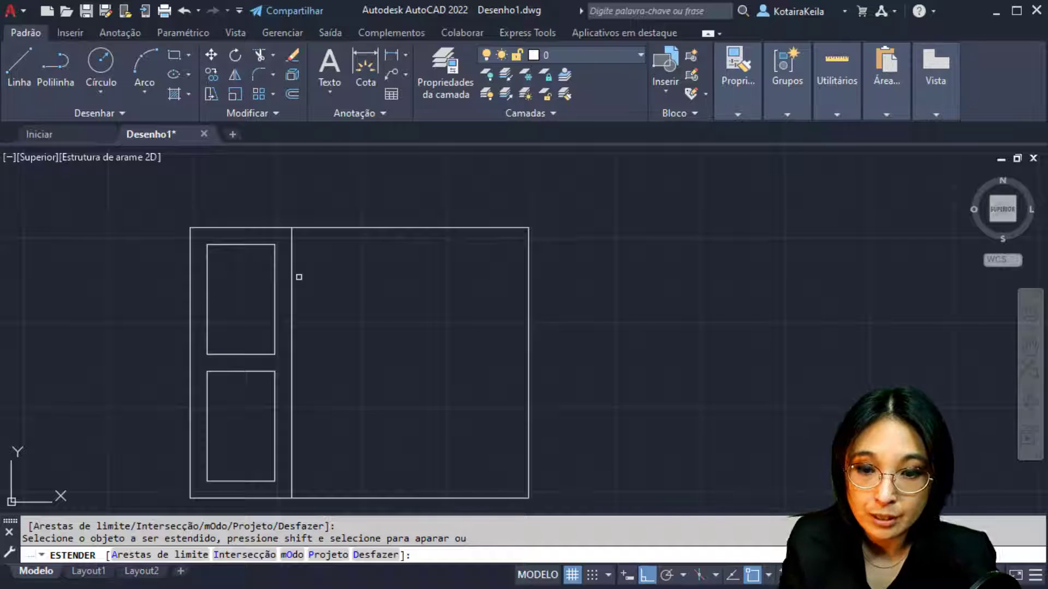
key("Escape")
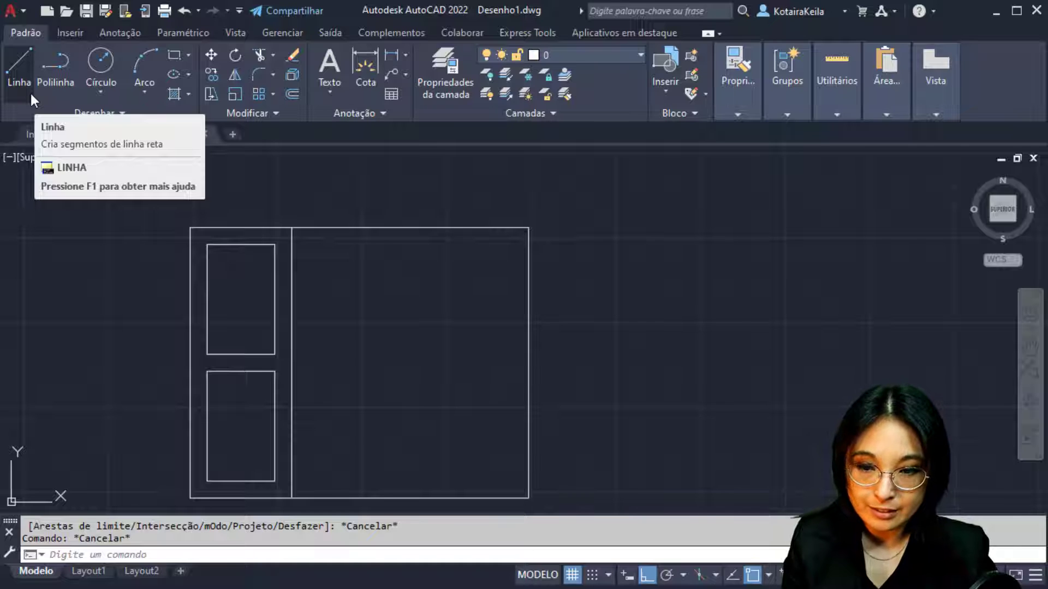
Step: Draw a slanted line from the vertical line's upper end to the bed's lower edge, using polar tracking with the 15, 30, 45, 60 angles
type("L")
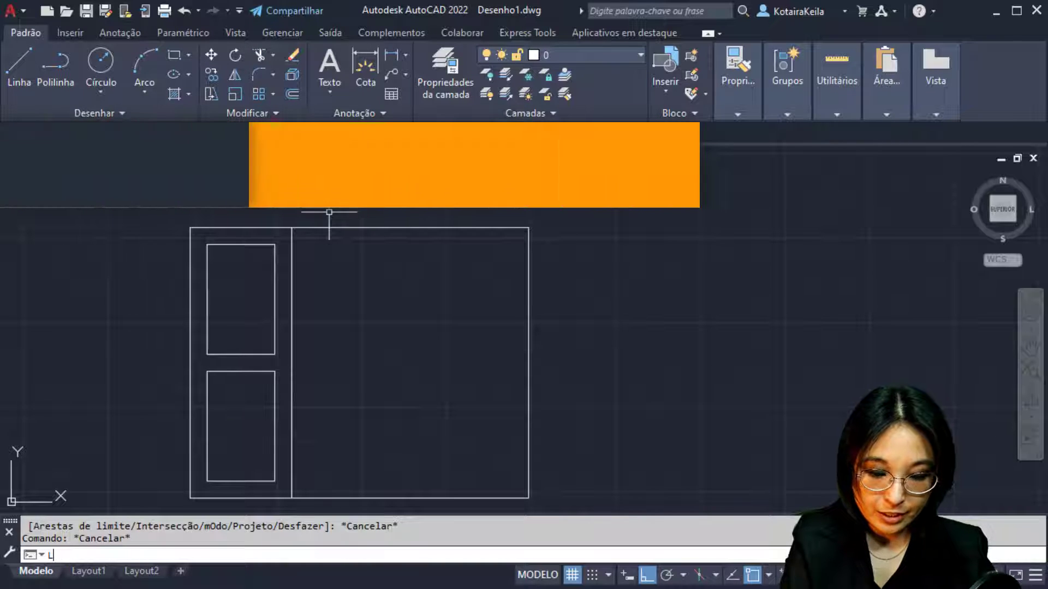
key("Return")
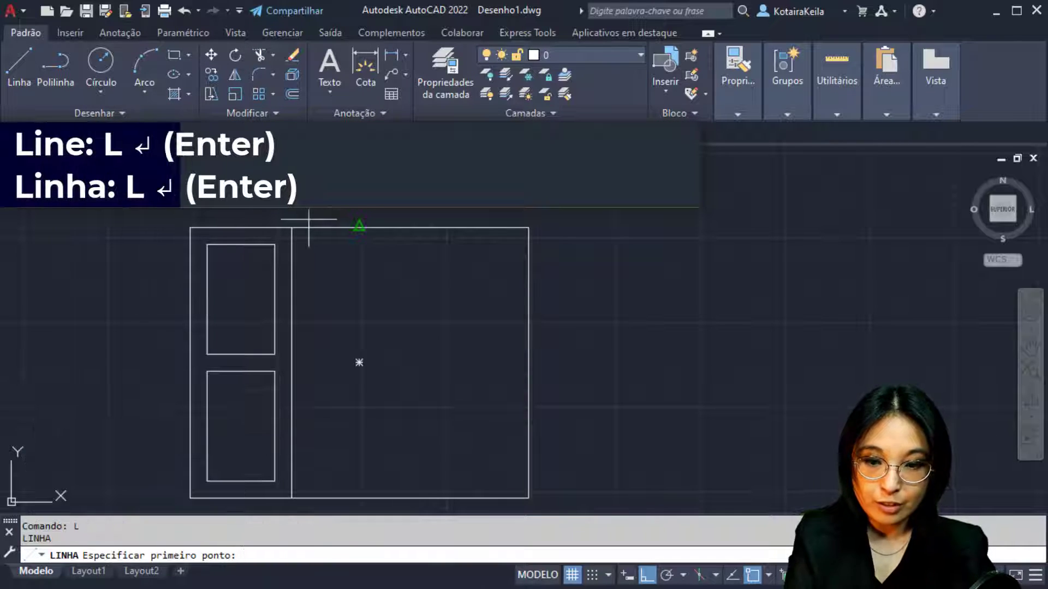
left_click(292, 228)
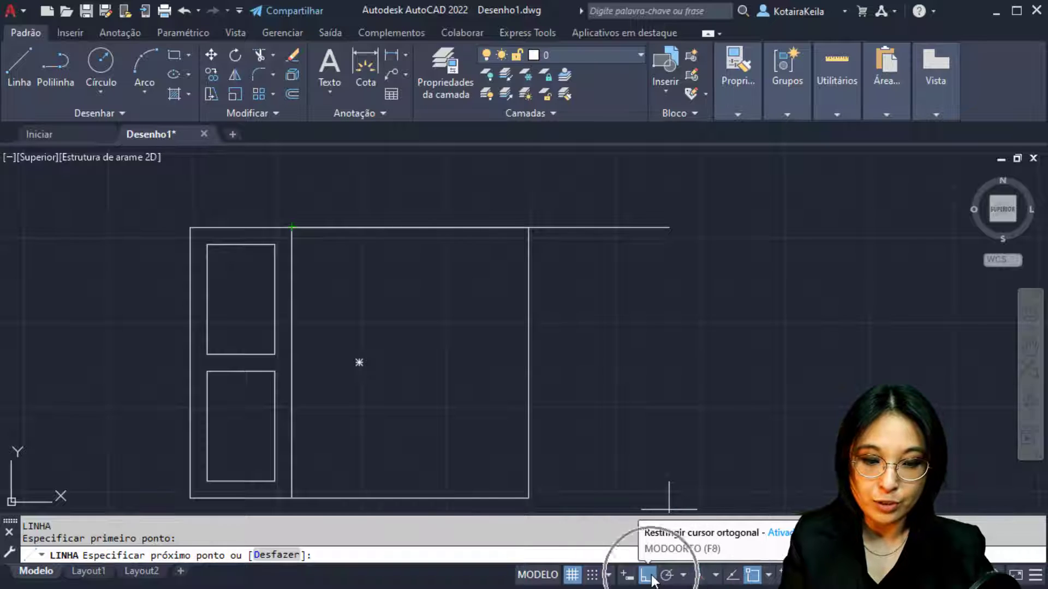
left_click(683, 576)
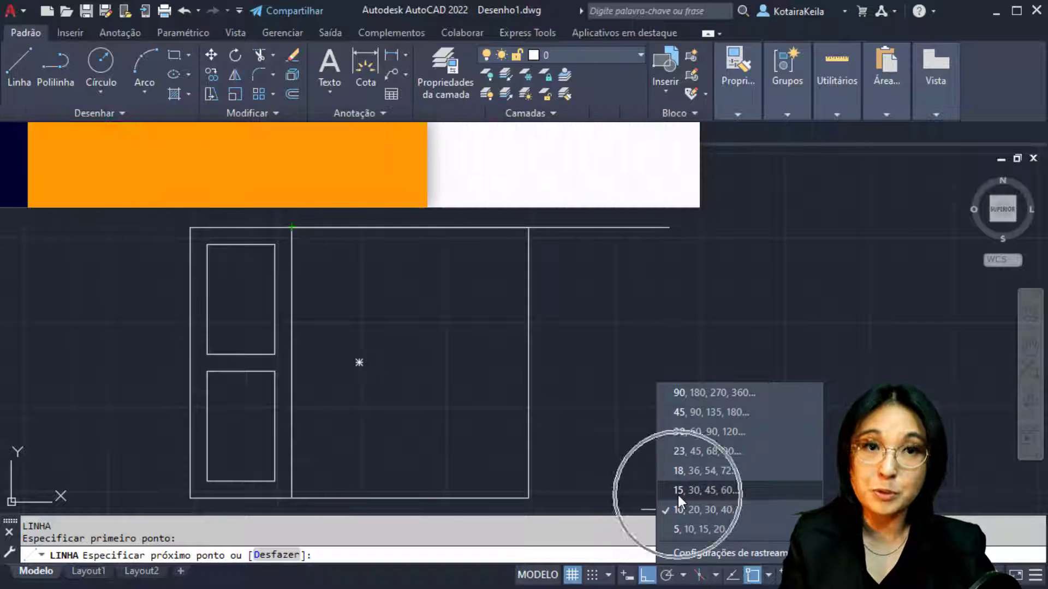
left_click(678, 494)
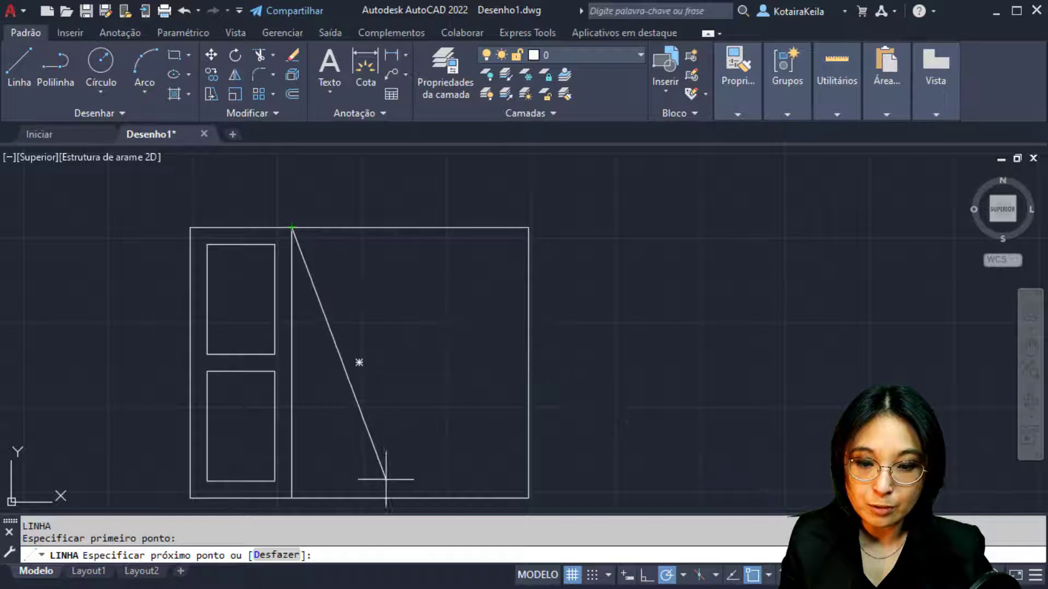
left_click(364, 497)
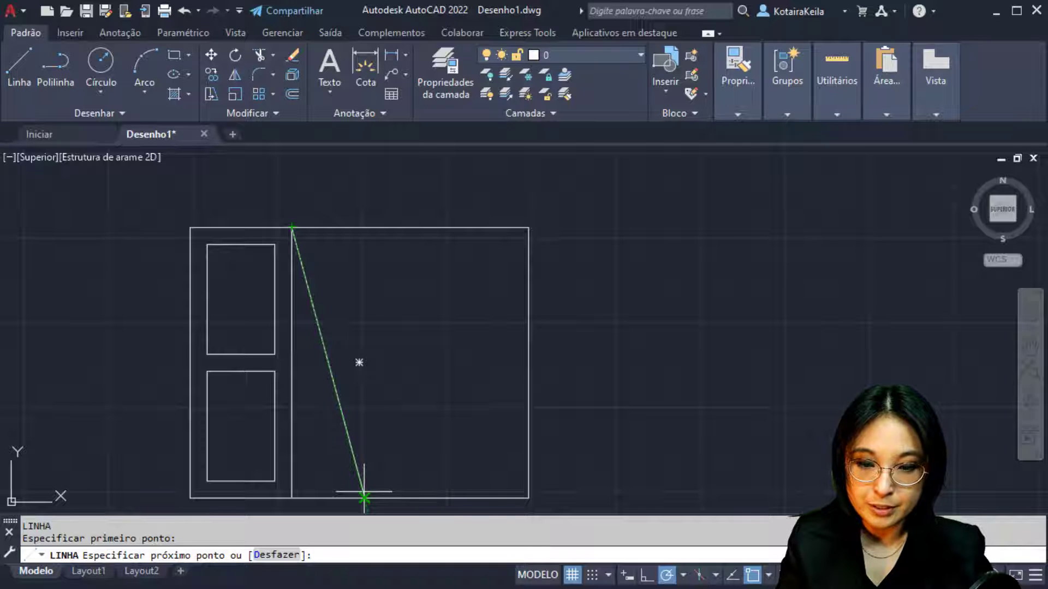
left_click(364, 498)
scroll(431, 382, "down", 4)
middle_click_drag(435, 351, 400, 353)
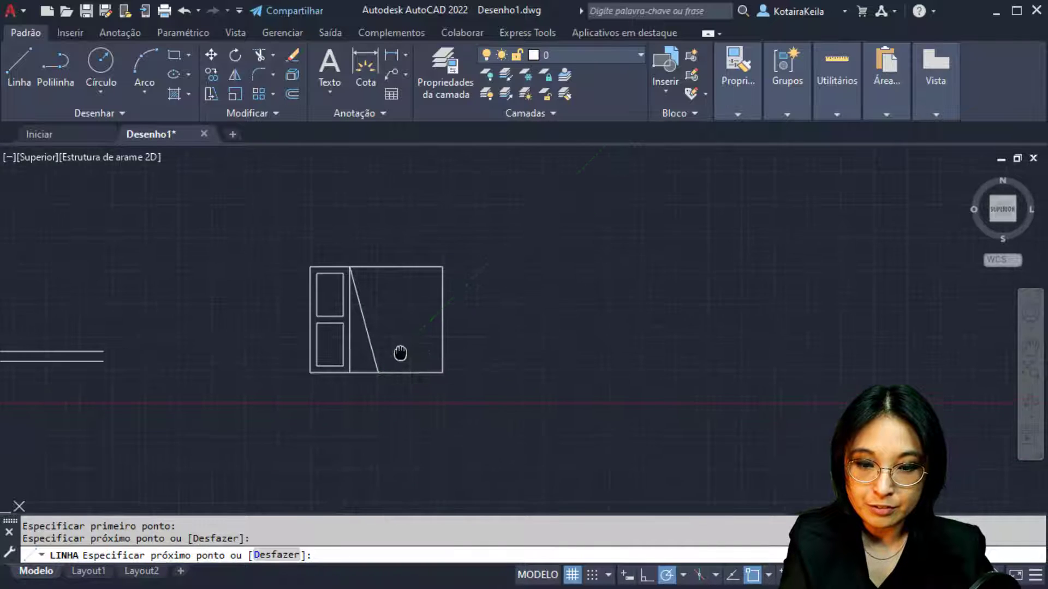
key("Escape")
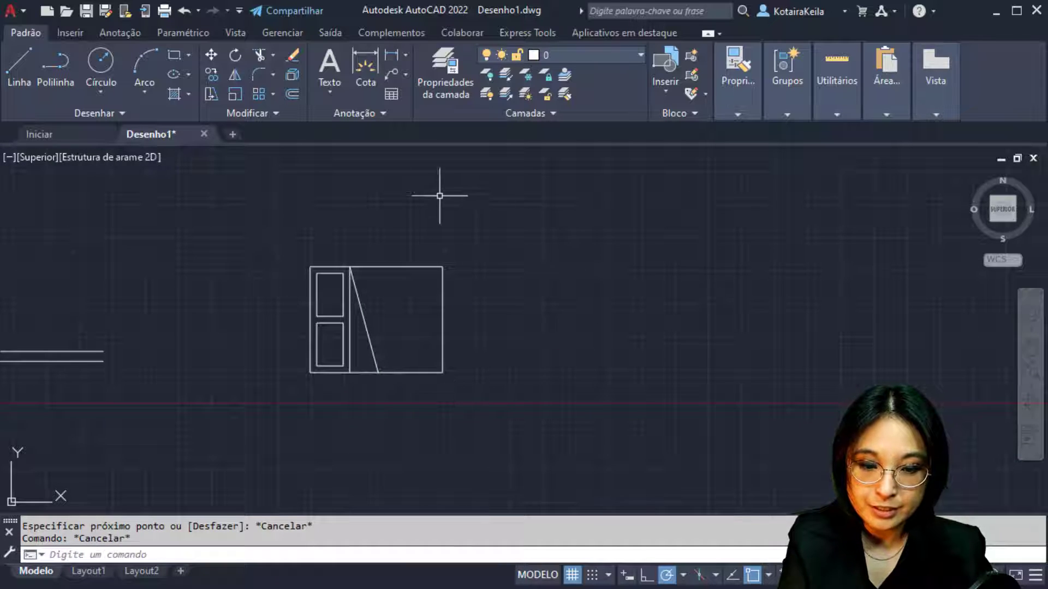
Step: Switch to Photos to examine the CAMA SOLTEIRO drawing's overall dimensions, and return to AutoCAD
middle_click_drag(631, 375, 406, 378)
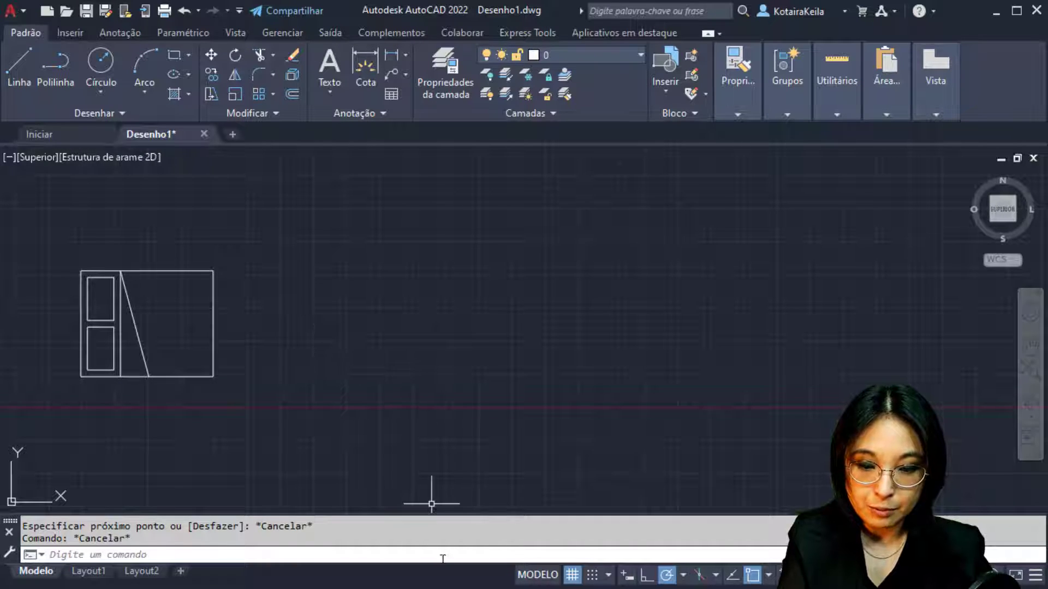
key("alt+Tab")
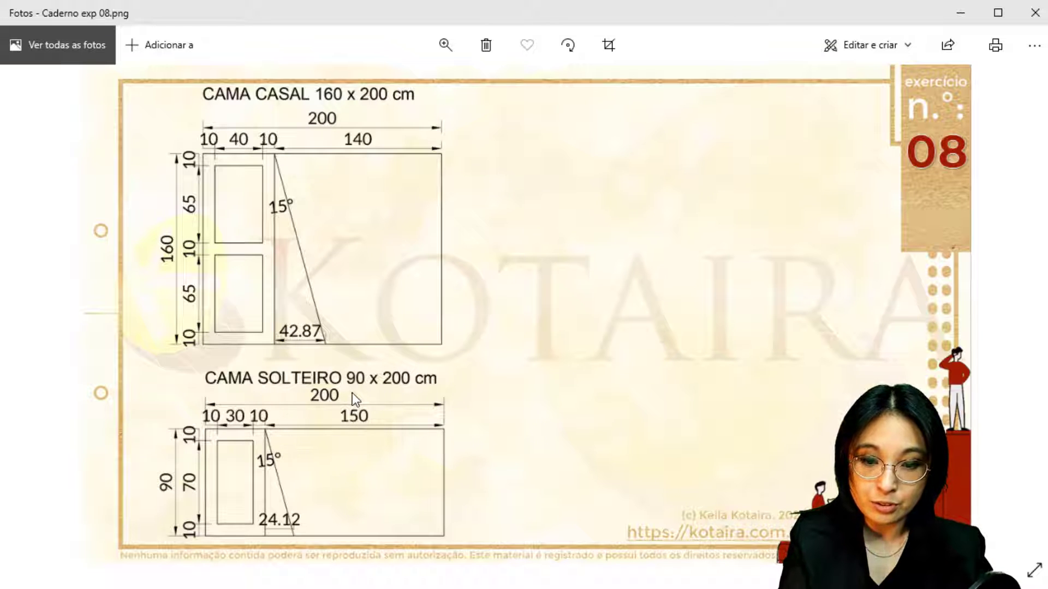
key("ctrl")
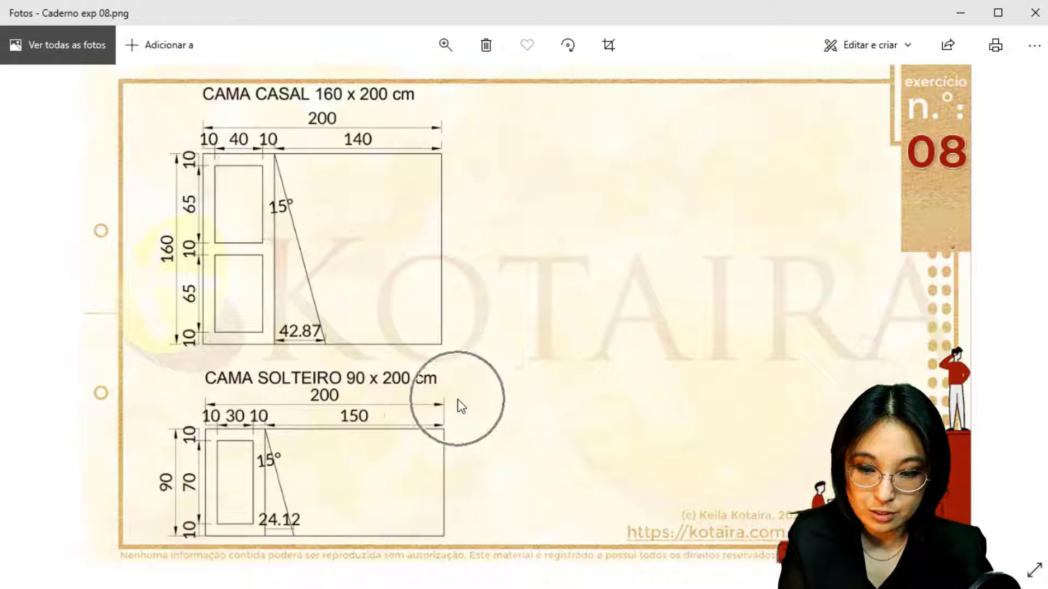
key("ctrl")
key("ctrl")
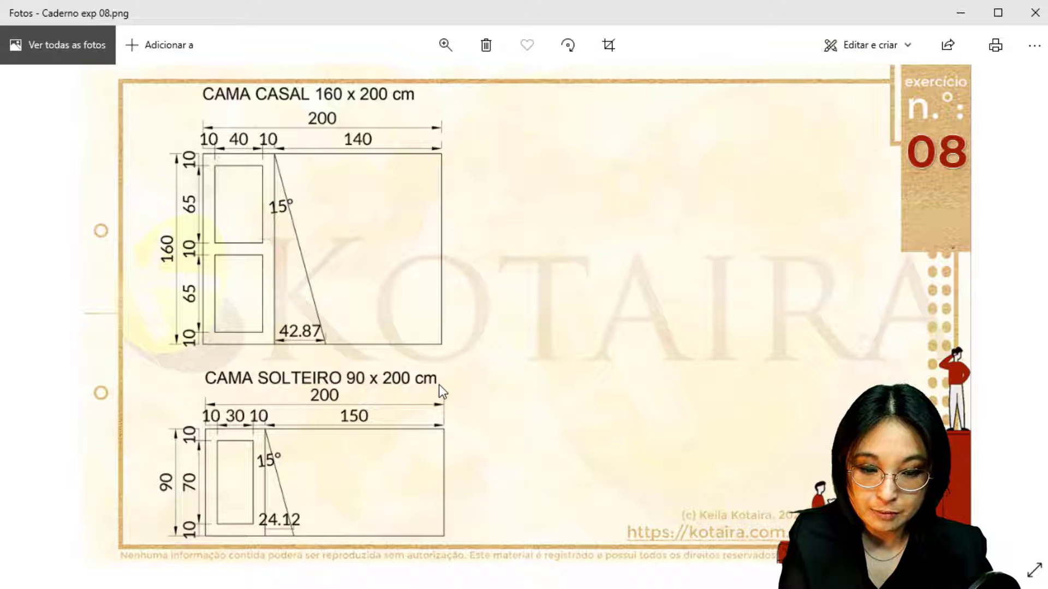
key("alt+Tab")
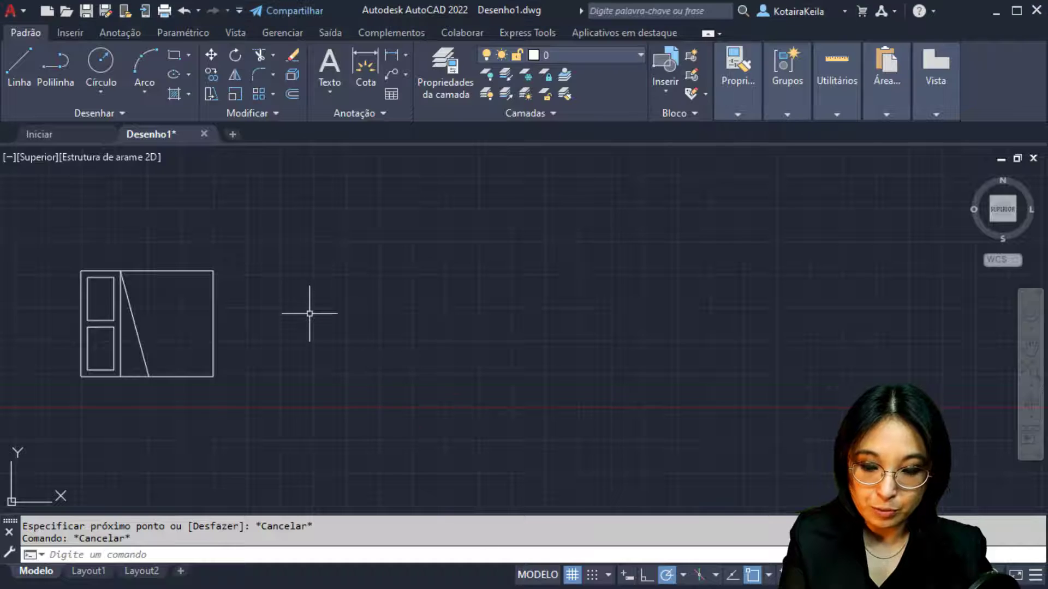
Step: Draw the single bed's outline as a 200 x 90 cm rectangle to the right of the double bed
type("RET")
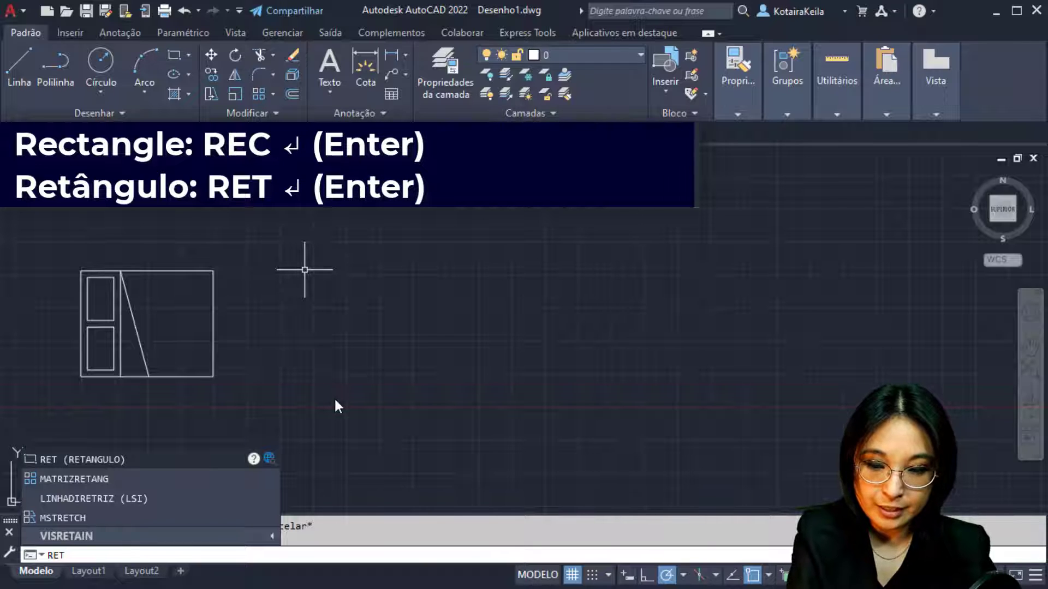
key("Return")
left_click(293, 377)
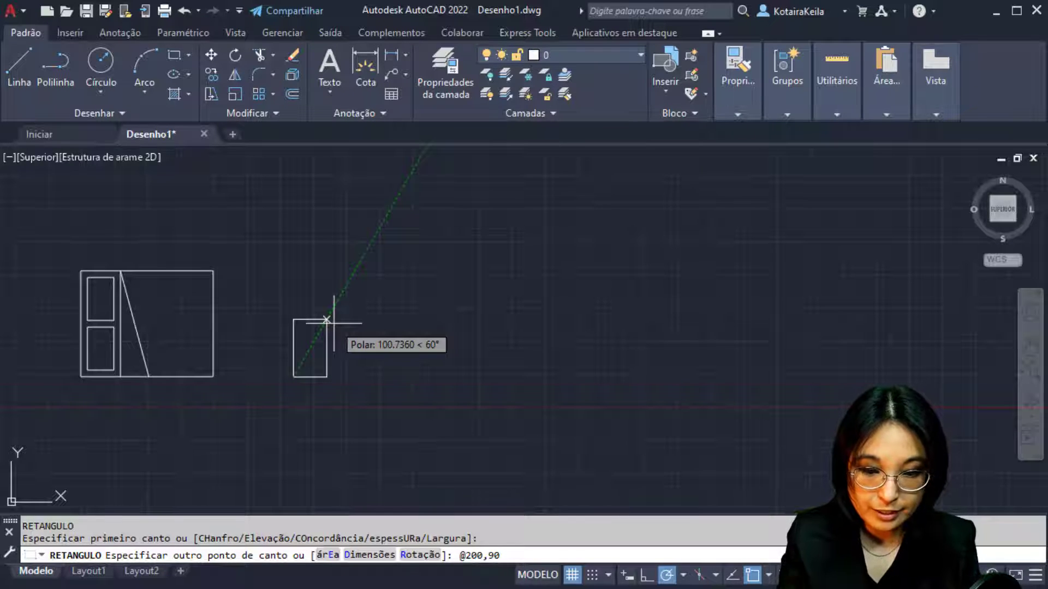
key("Return")
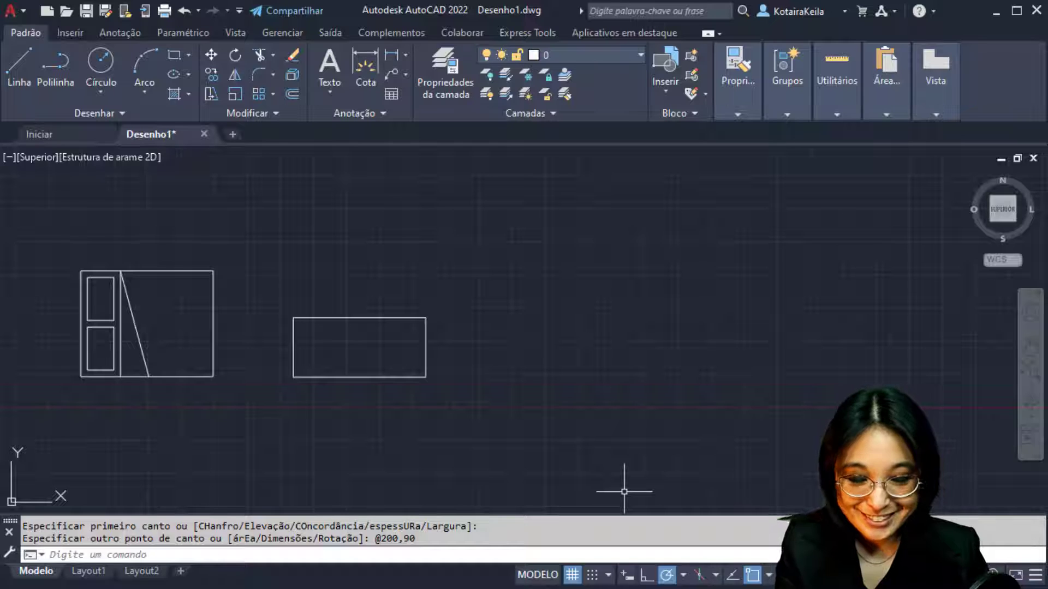
Step: Switch to Photos to examine the pillow's size and edge offsets in the CAMA SOLTEIRO drawing, and return to AutoCAD
key("alt+Tab")
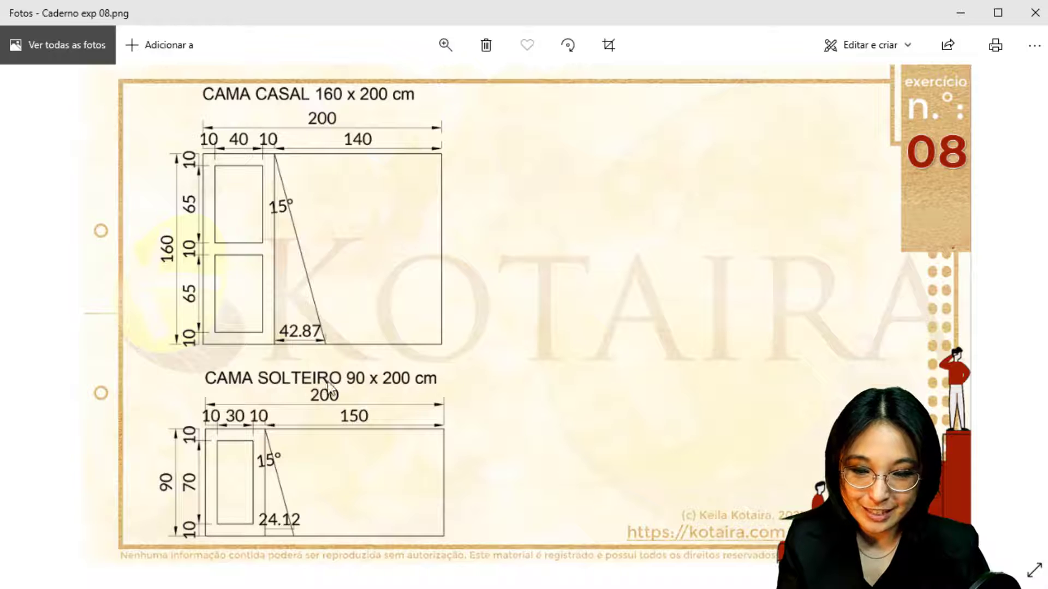
left_click(238, 418)
left_click(201, 478)
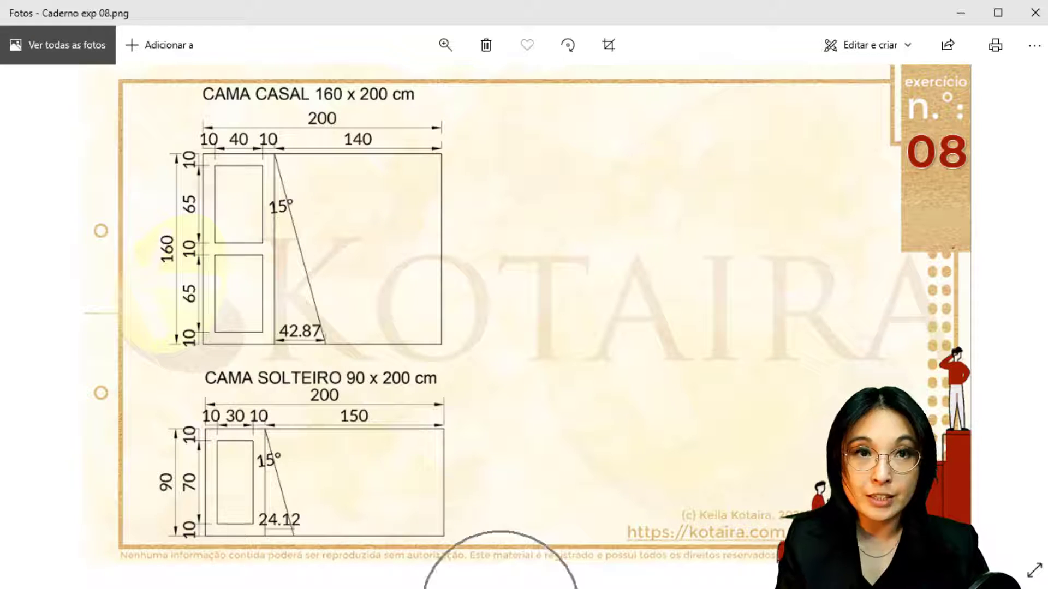
left_click(498, 588)
Step: Draw the single bed's pillow as a 30 x 70 cm rectangle starting at the bed outline's lower-left corner
type("RET")
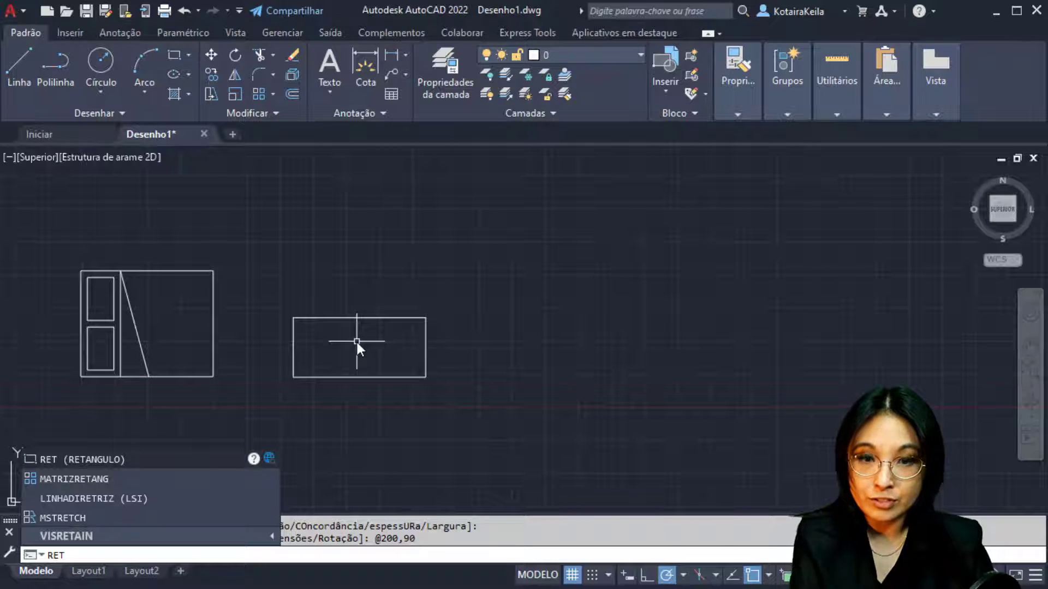
key("Return")
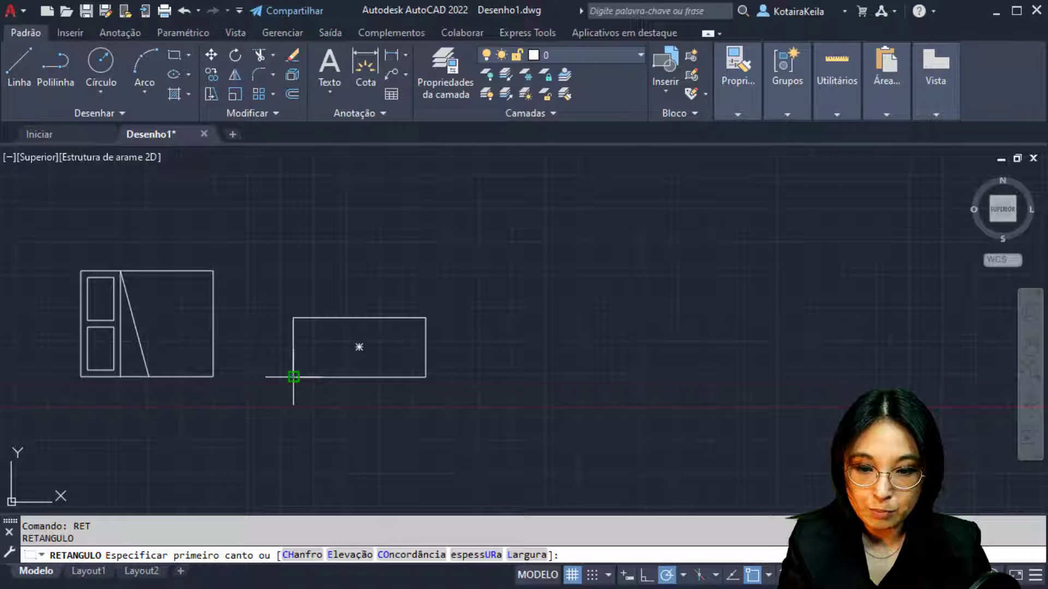
left_click(294, 377)
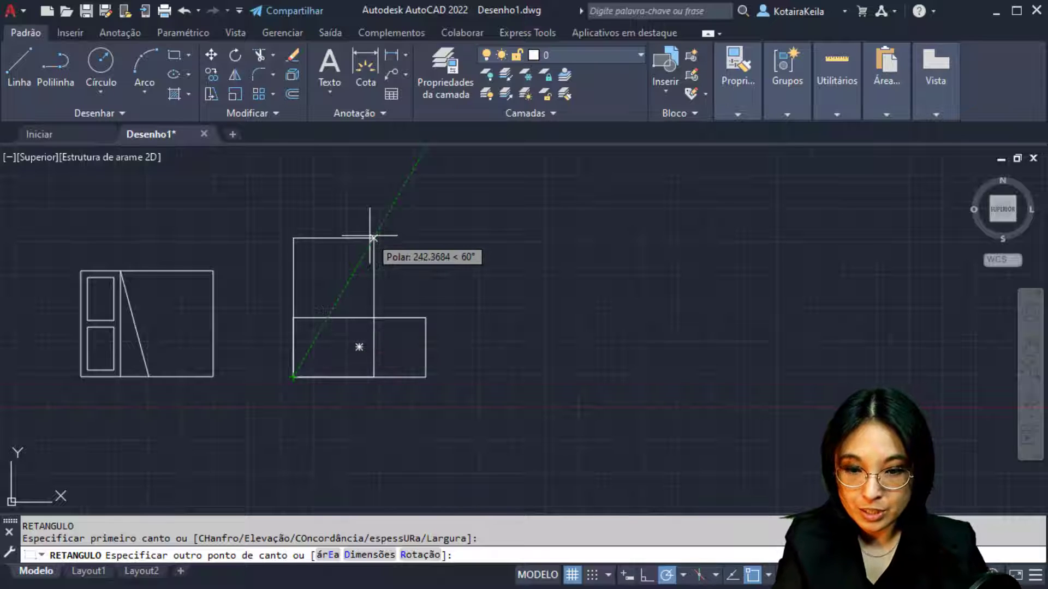
type("@30,70")
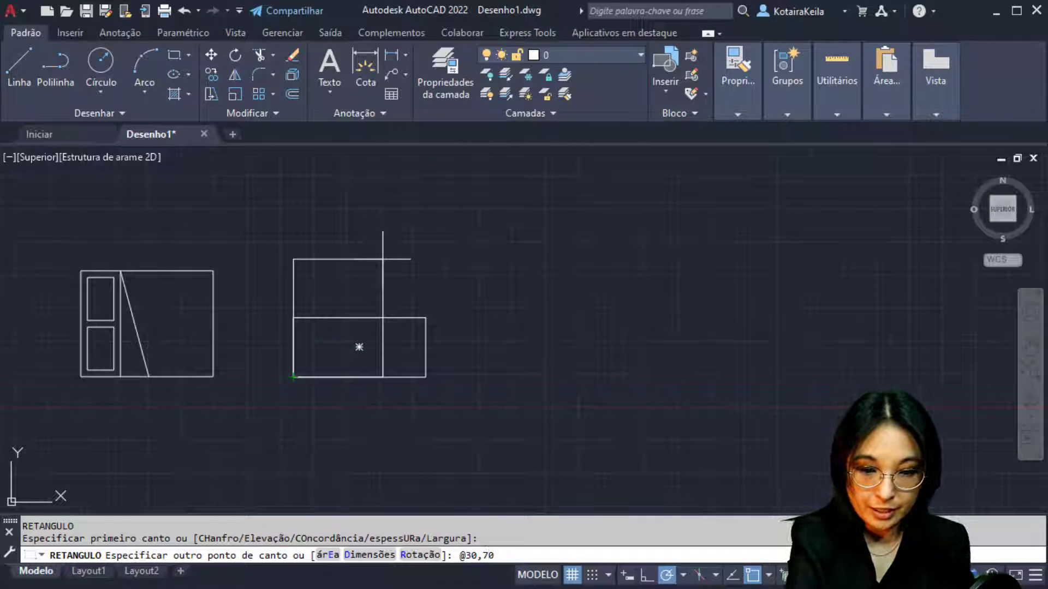
key("Return")
Step: Move the single bed's pillow rectangle 10 cm to the right, away from the headboard edge
scroll(320, 299, "up", 4)
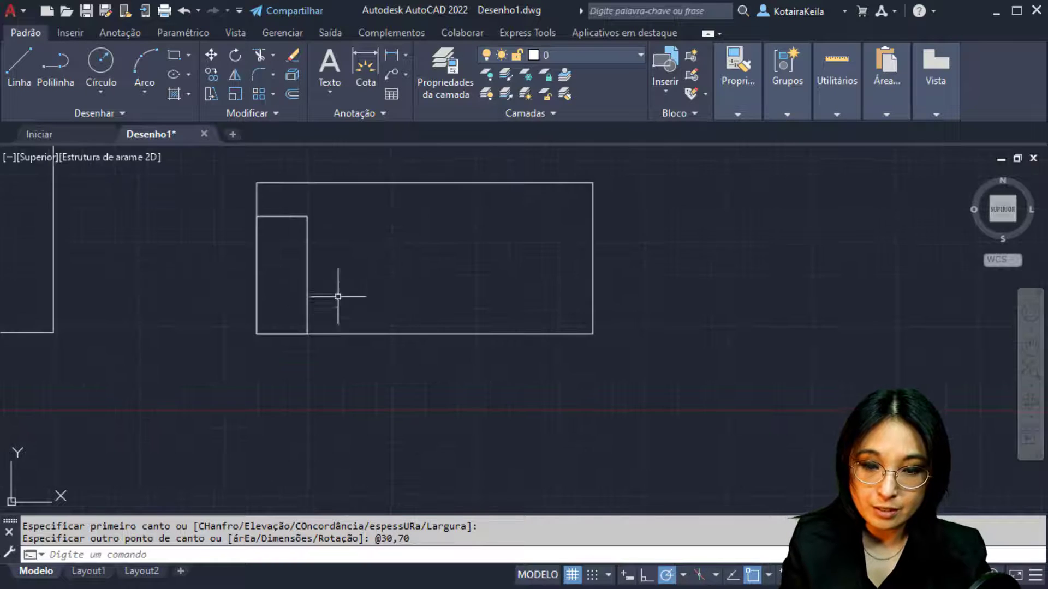
middle_click_drag(318, 342, 288, 358)
left_click(234, 276)
left_click(167, 306)
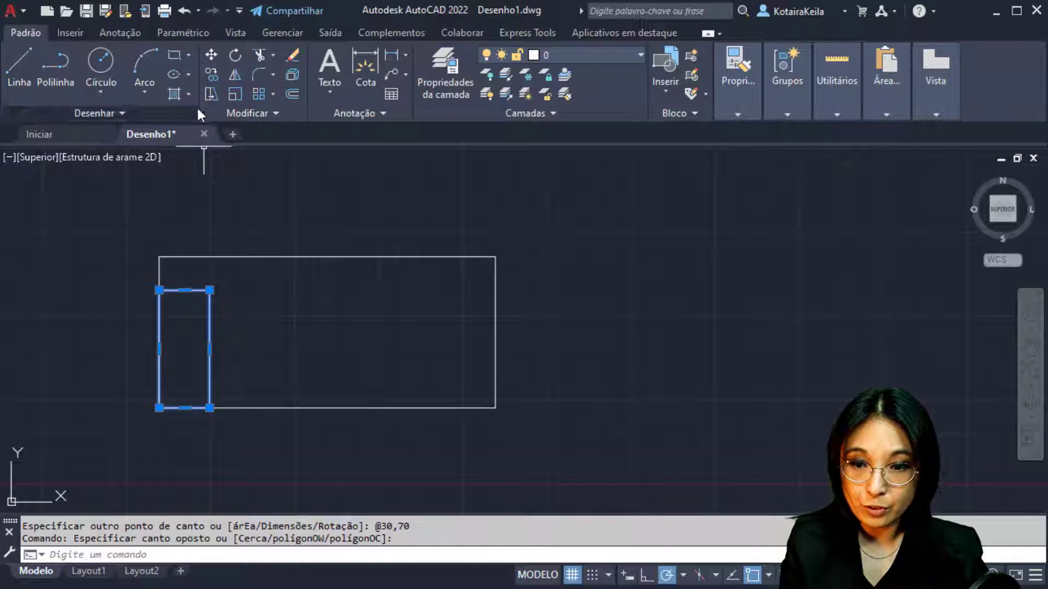
left_click(211, 54)
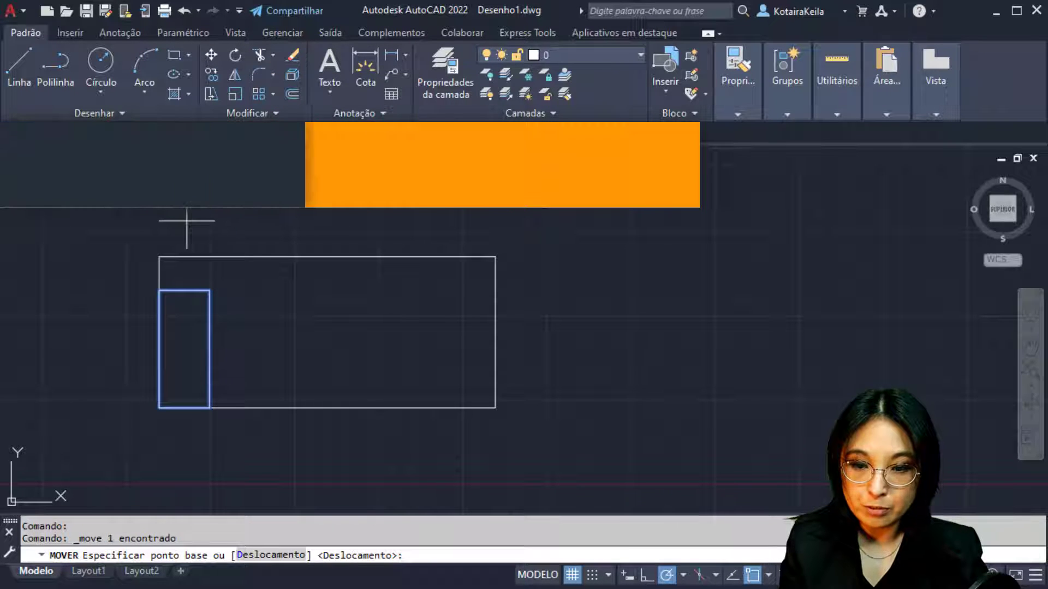
type("10")
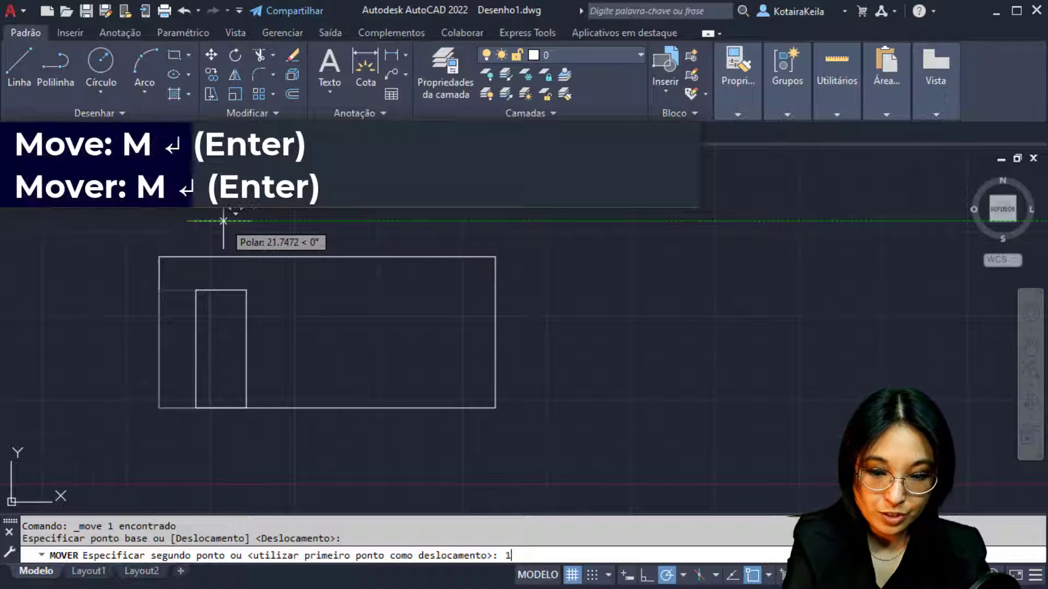
key("Return")
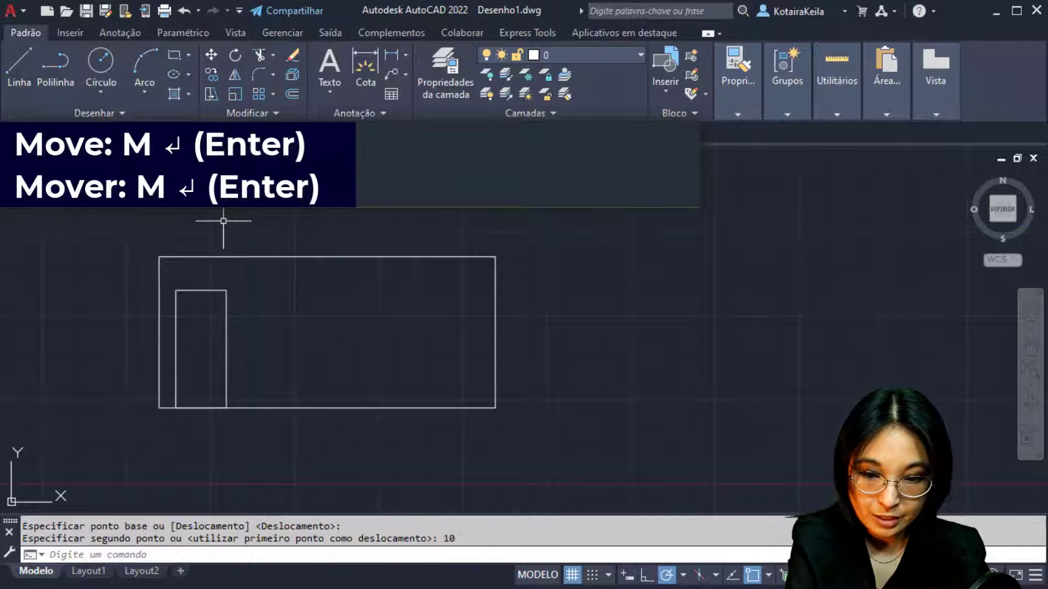
Step: Move the same pillow rectangle 10 cm upward, away from the bed's lower edge
left_click(246, 271)
left_click(224, 318)
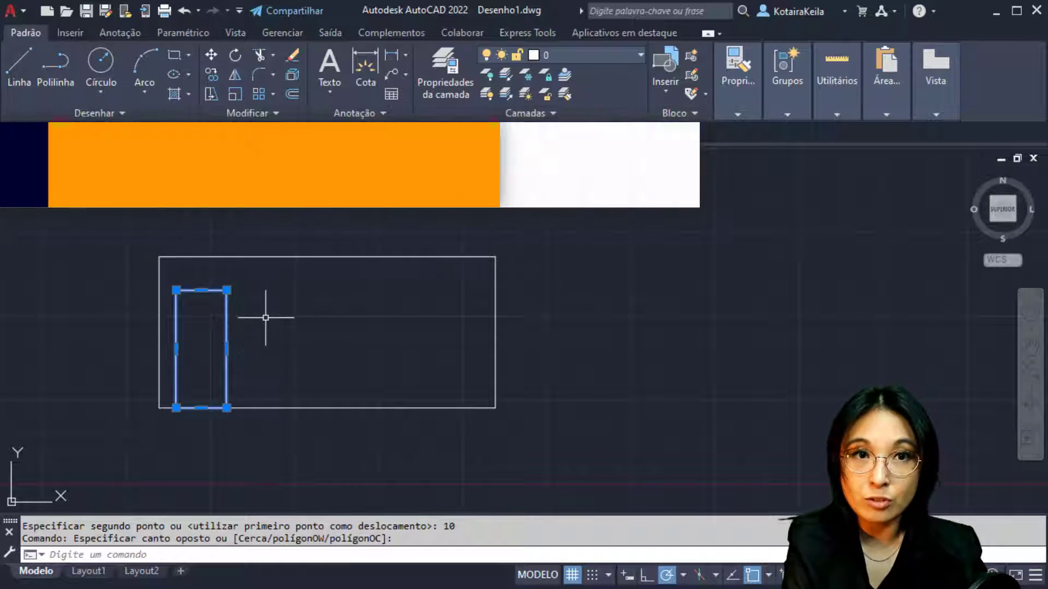
key("Return")
left_click(273, 324)
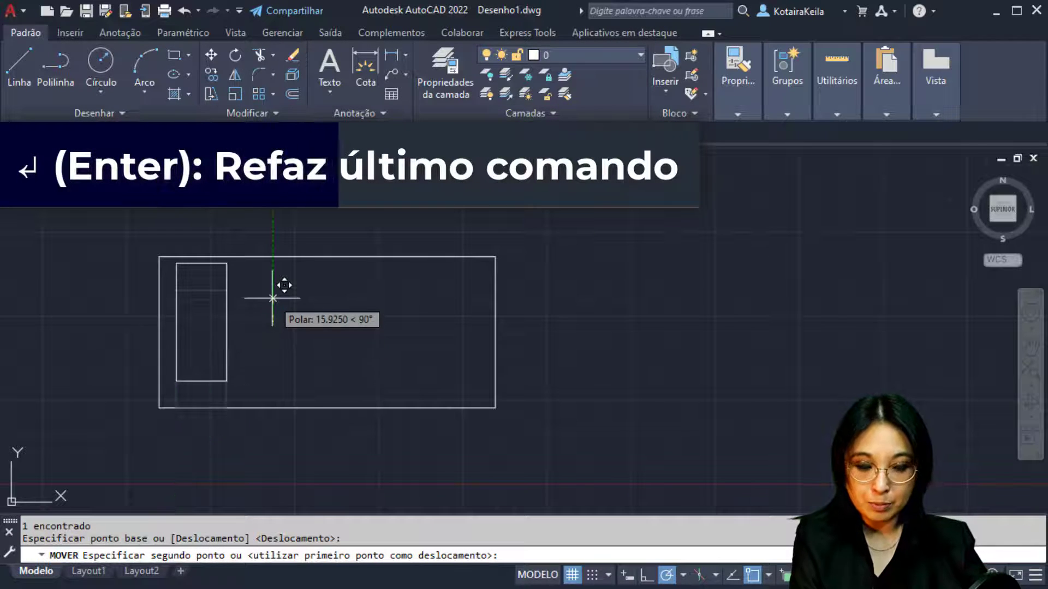
type("10")
key("Return")
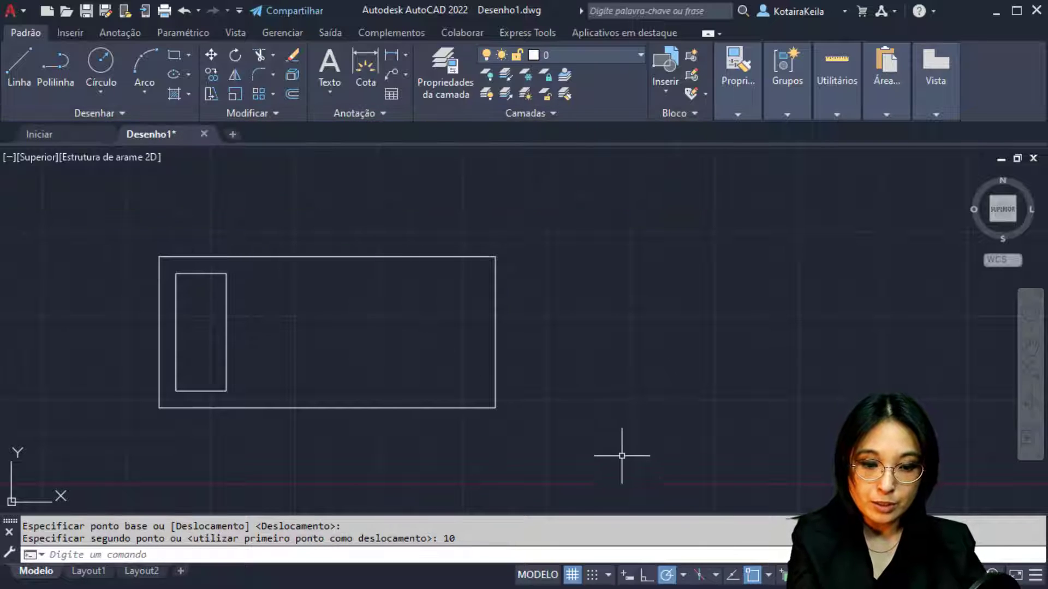
Step: Switch from polar tracking to orthogonal mode, and look over the available polar angle increments
left_click(666, 574)
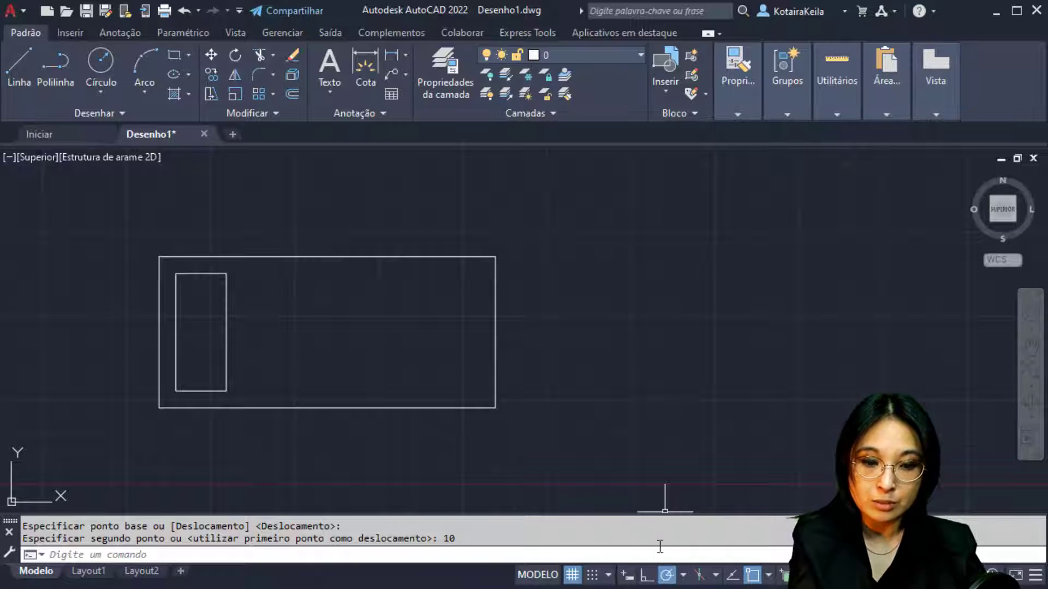
left_click(647, 576)
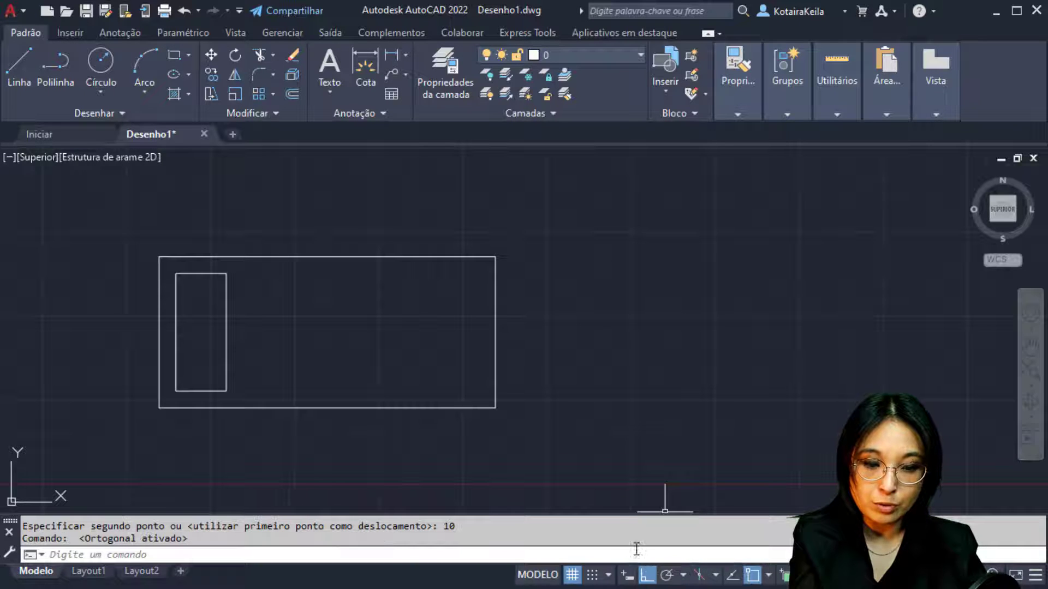
left_click(665, 577)
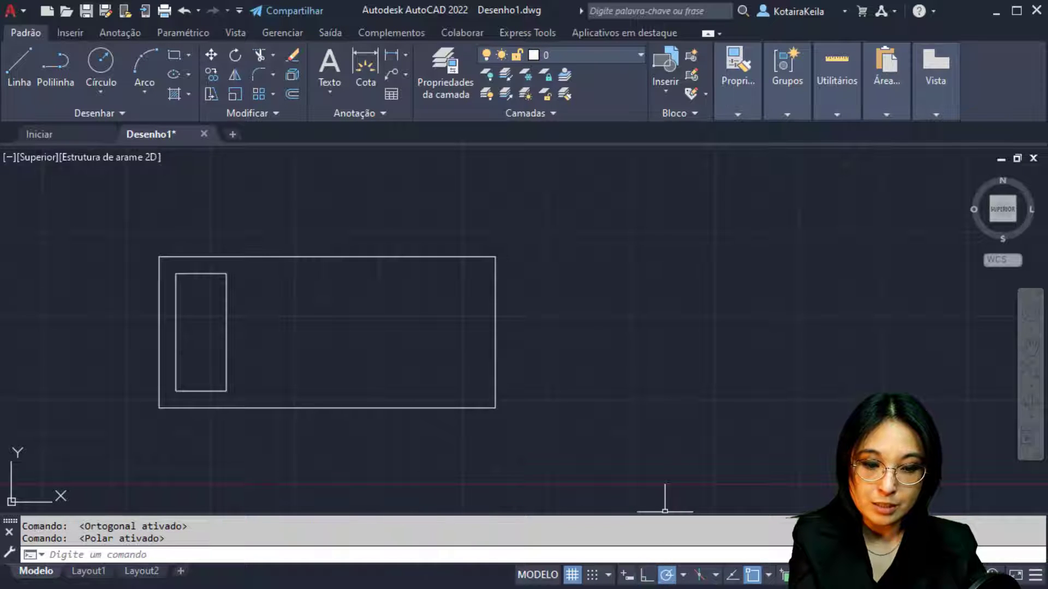
left_click(646, 576)
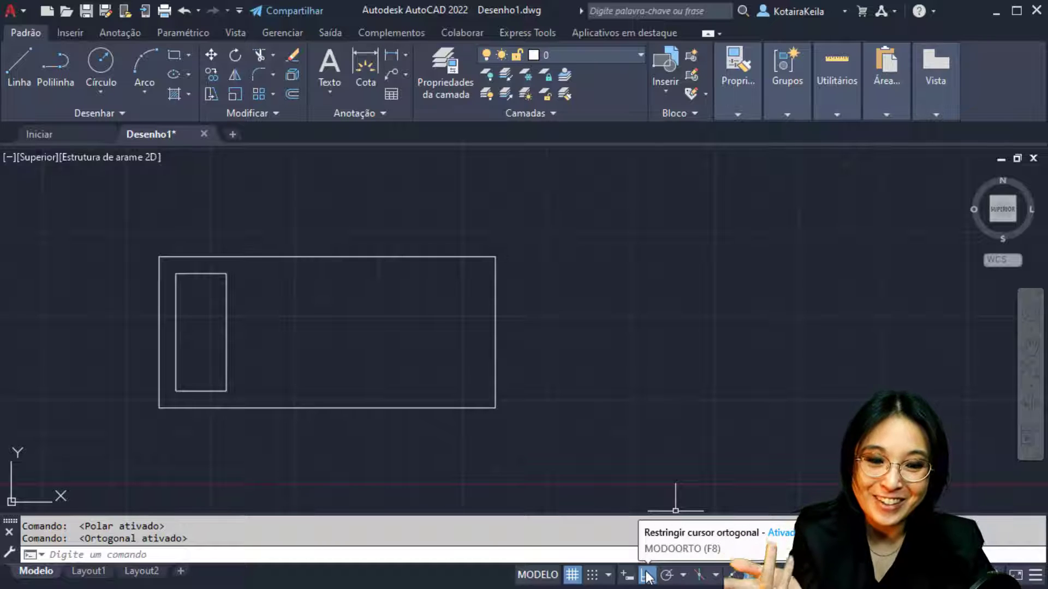
left_click(682, 576)
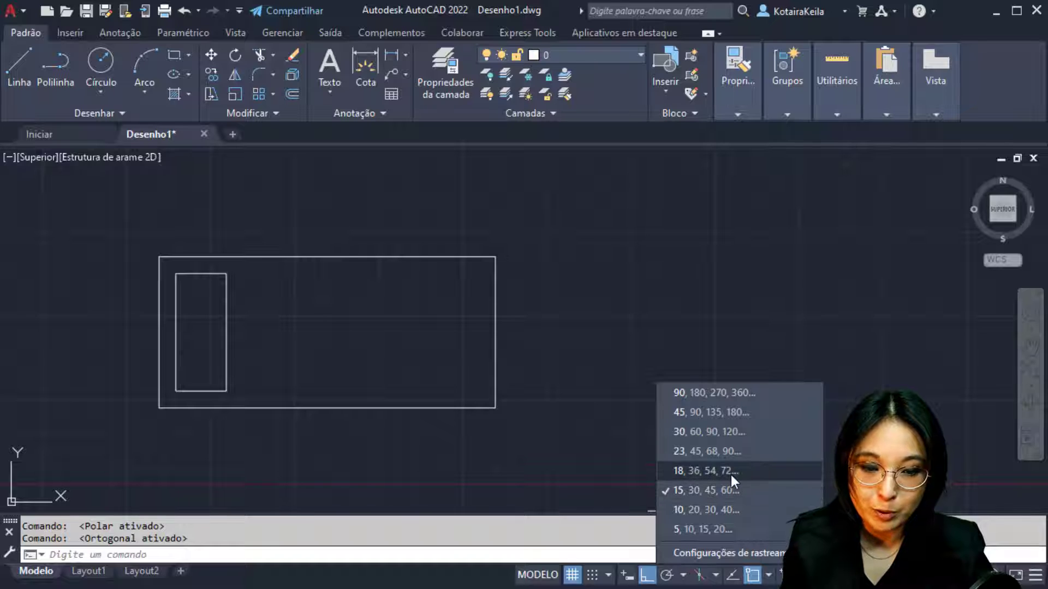
left_click(339, 349)
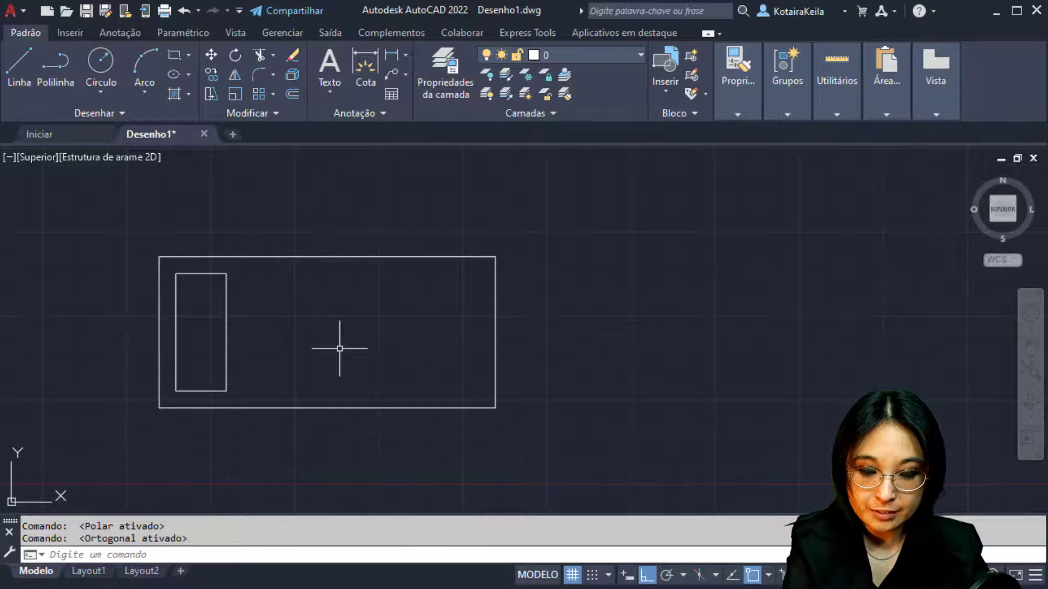
Step: Draw a vertical line from the pillow's lower-right corner up to the single bed's upper edge
type("L")
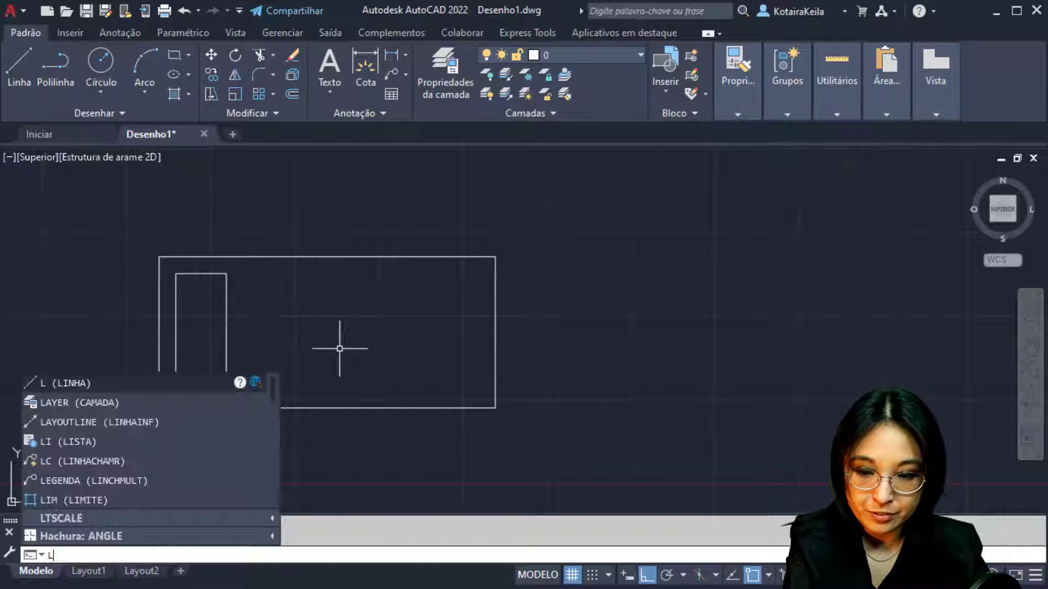
key("Return")
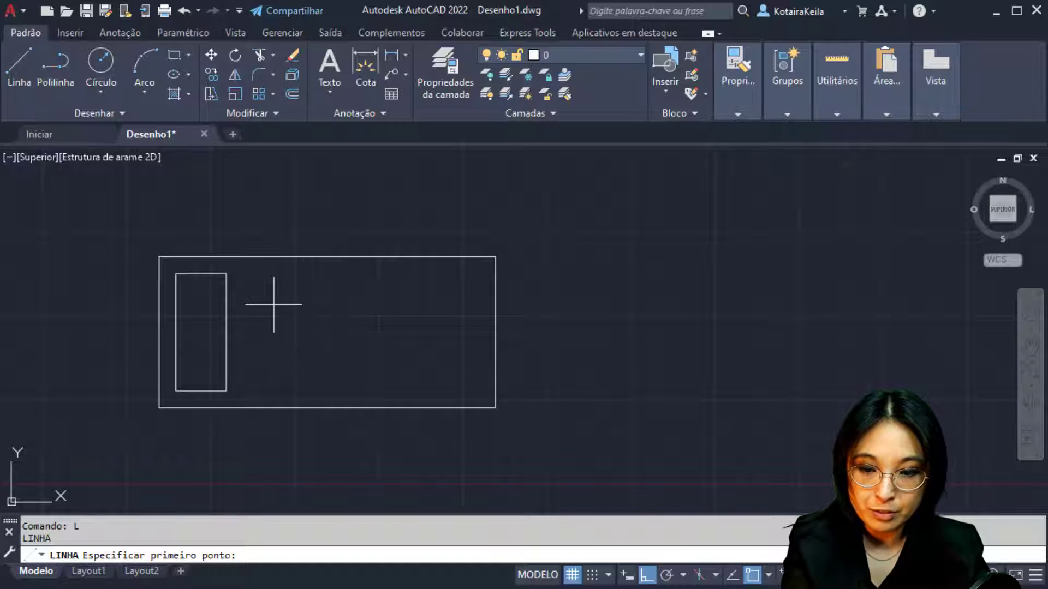
left_click(226, 390)
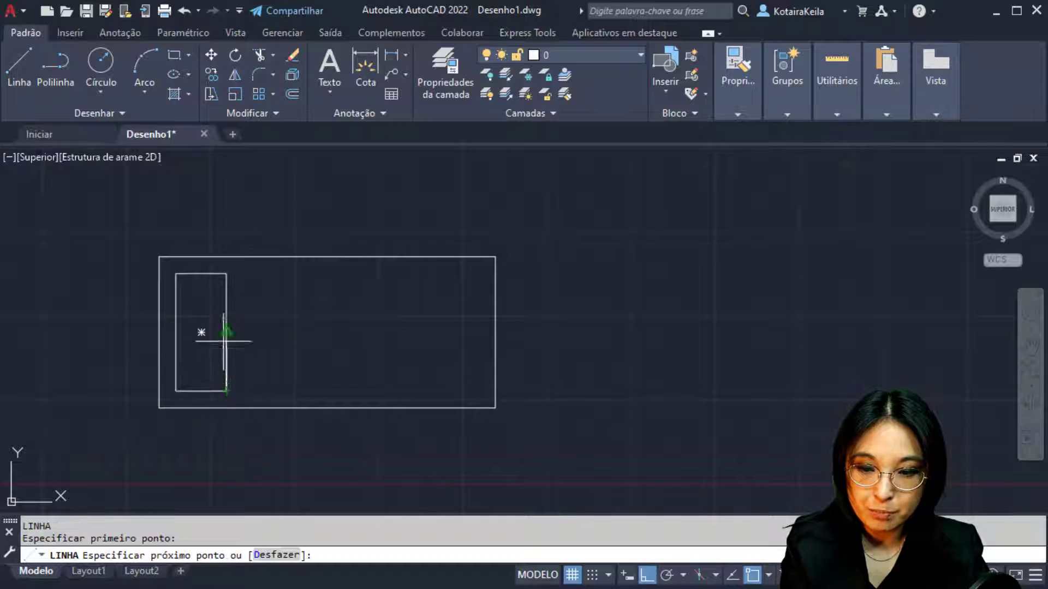
left_click(226, 257)
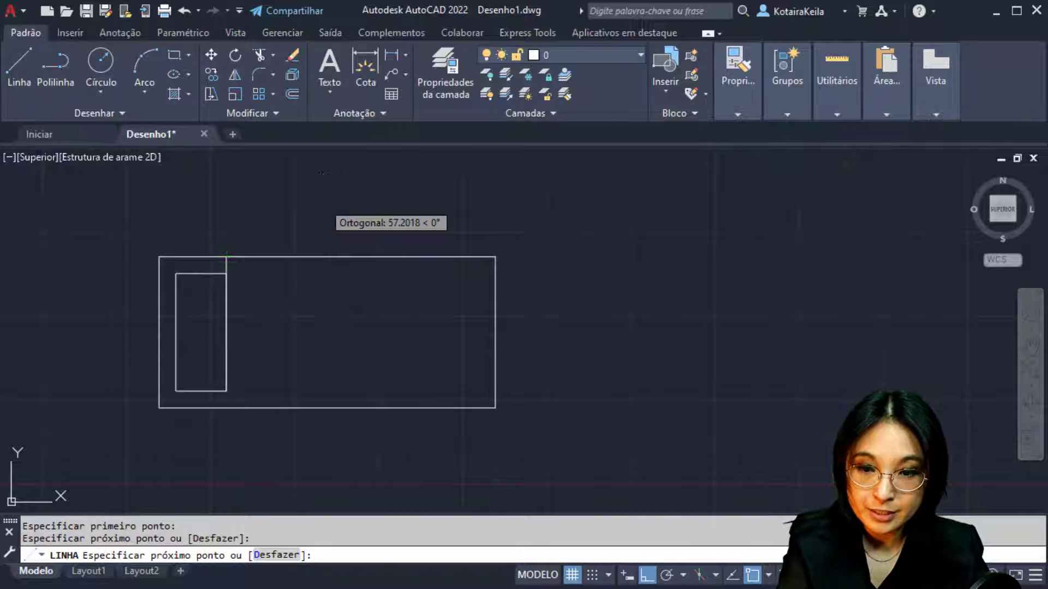
key("Escape")
Step: Extend the vertical line beside the pillow down to the single bed's lower edge
type("EST")
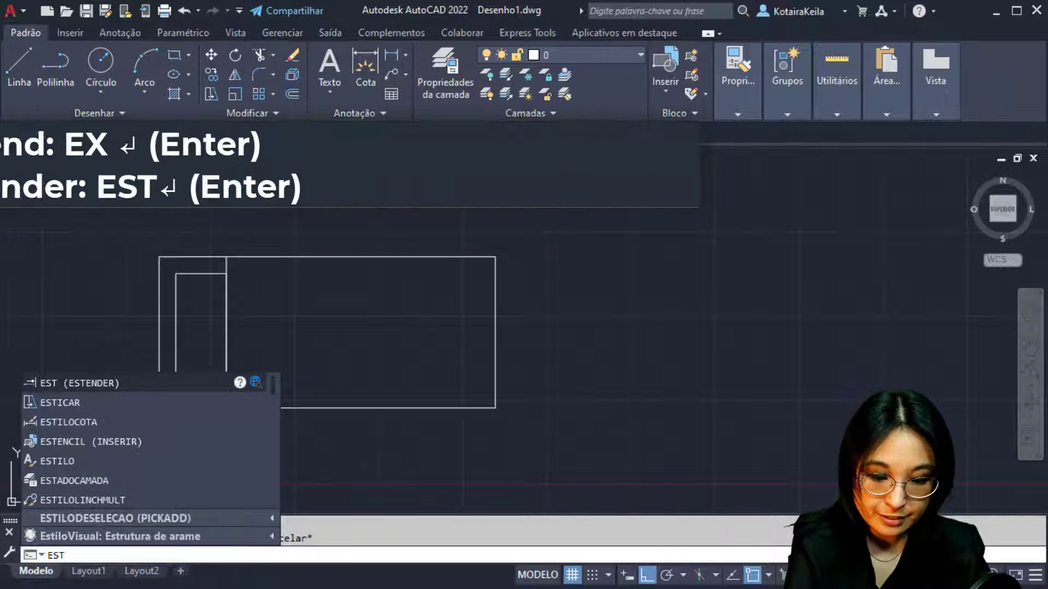
key("Return")
left_click(226, 267)
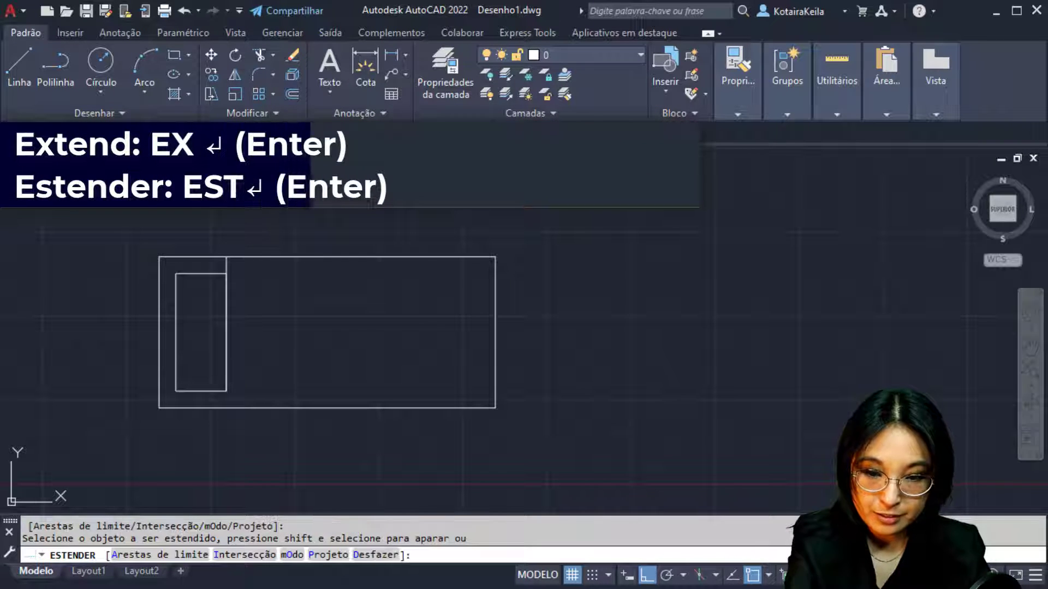
left_click(225, 359)
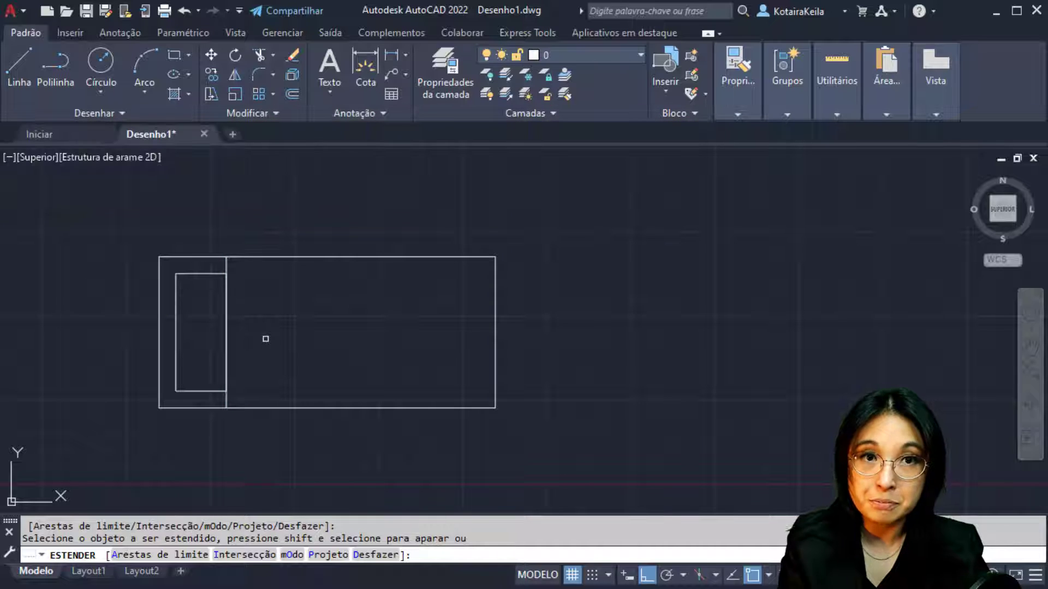
key("Escape")
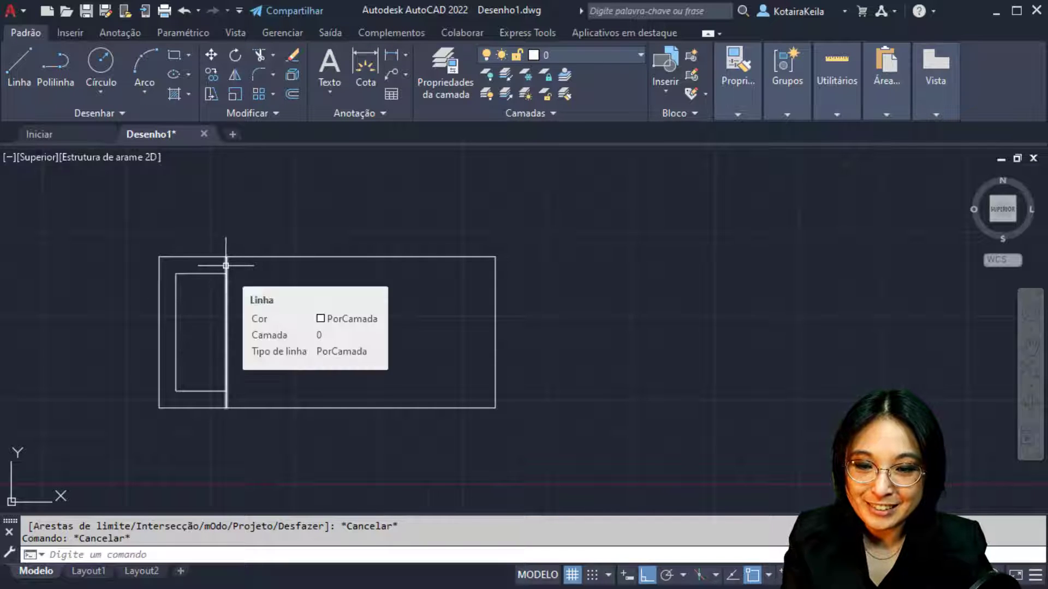
Step: Move the vertical line 10 cm to the right of the single bed's pillow
left_click(226, 266)
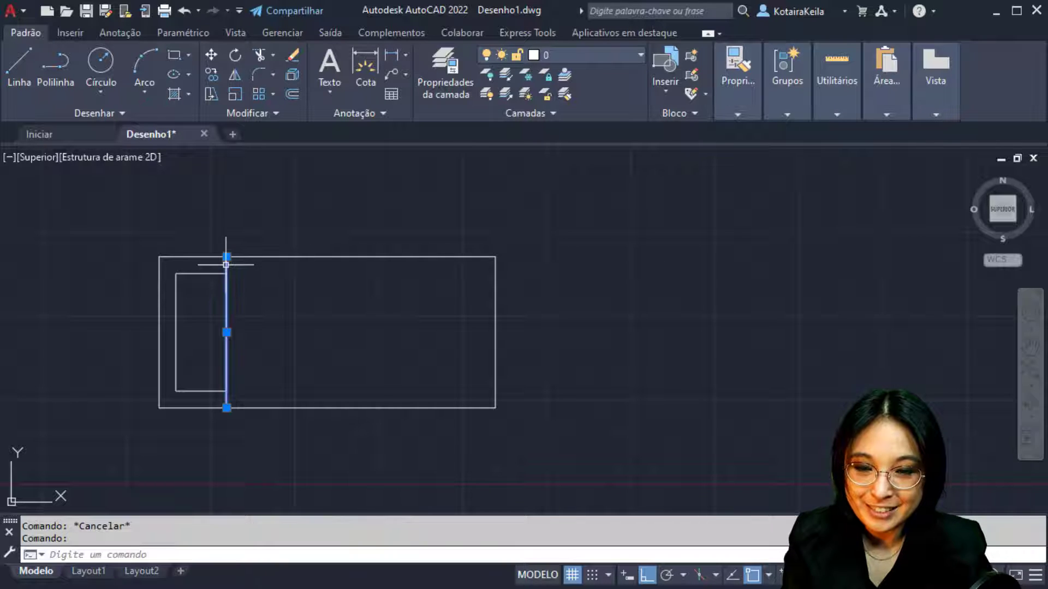
left_click(218, 52)
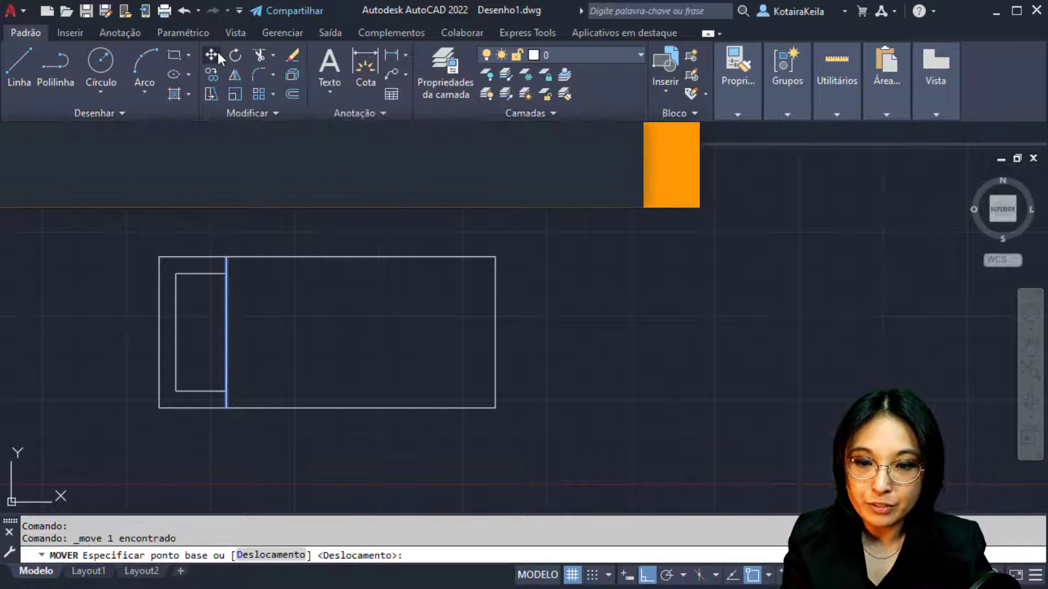
left_click(236, 230)
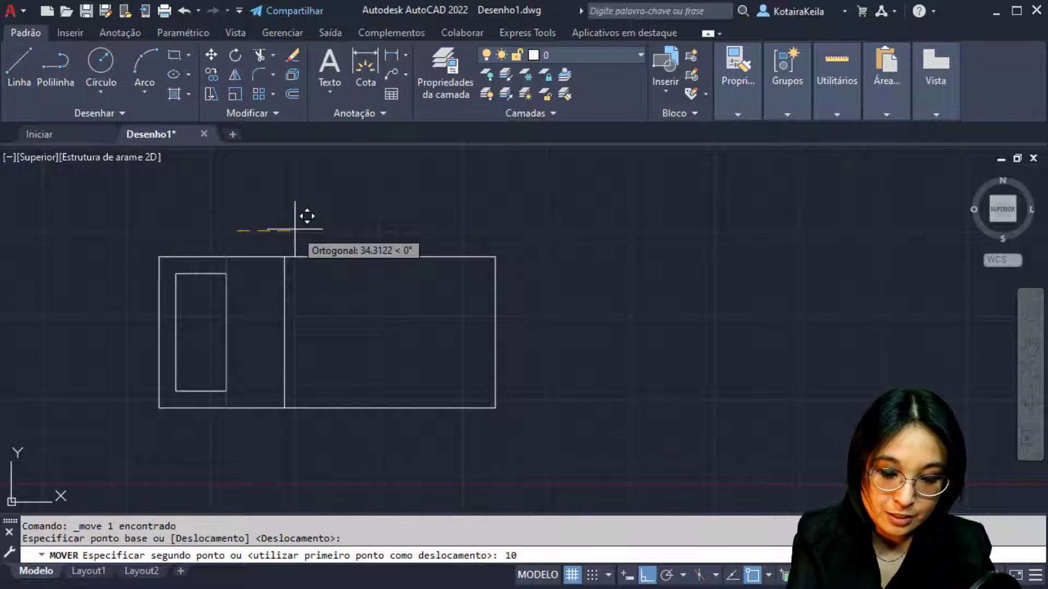
key("Return")
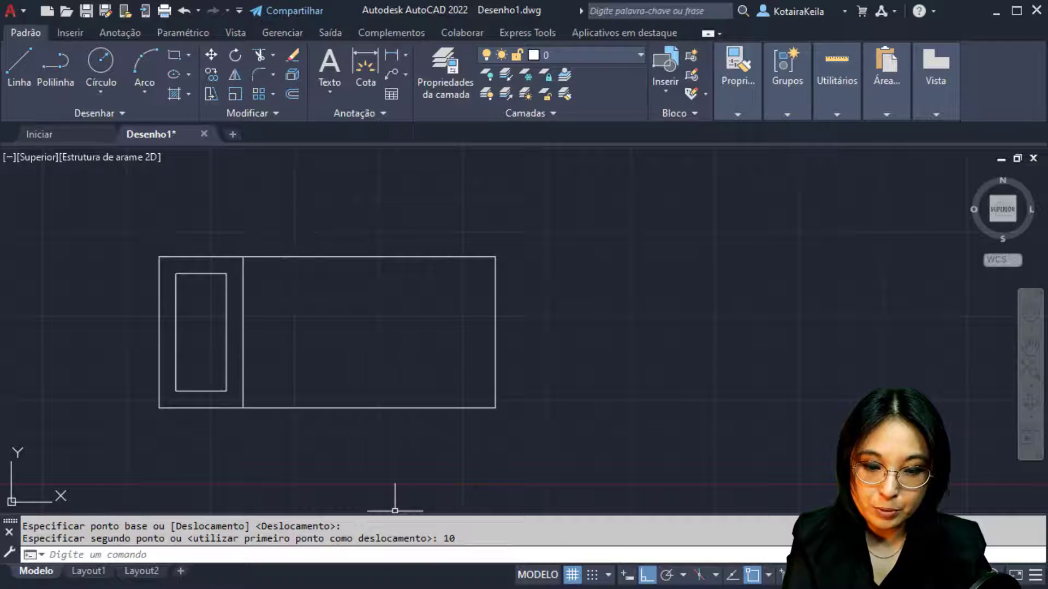
Step: Draw the single bed's sheet line with 15° polar tracking, from the vertical line's upper end to the bed's lower edge at 15° from vertical
key("alt+Tab")
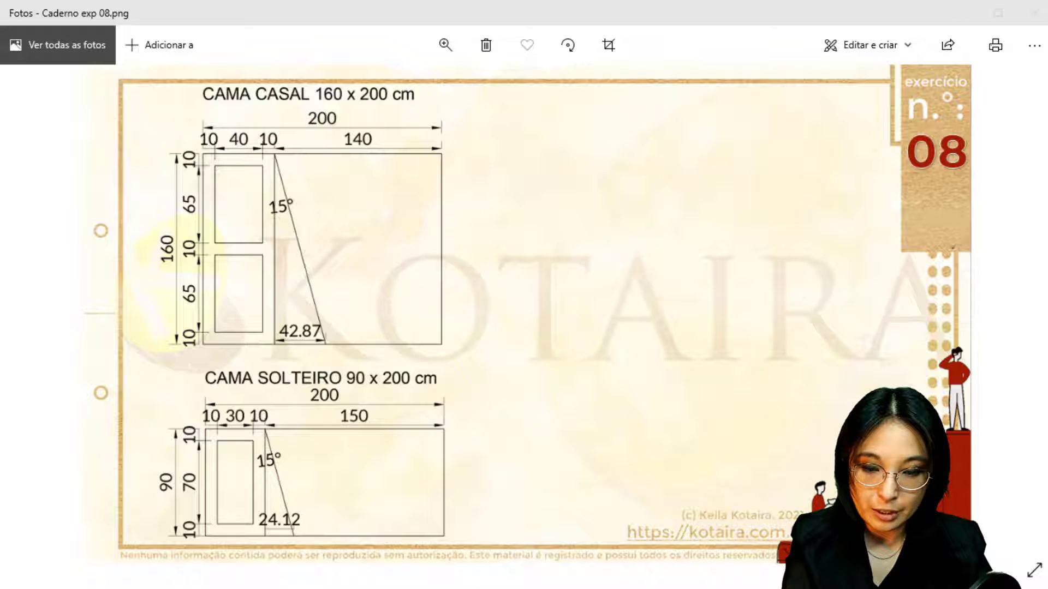
key("alt+Tab")
type("L")
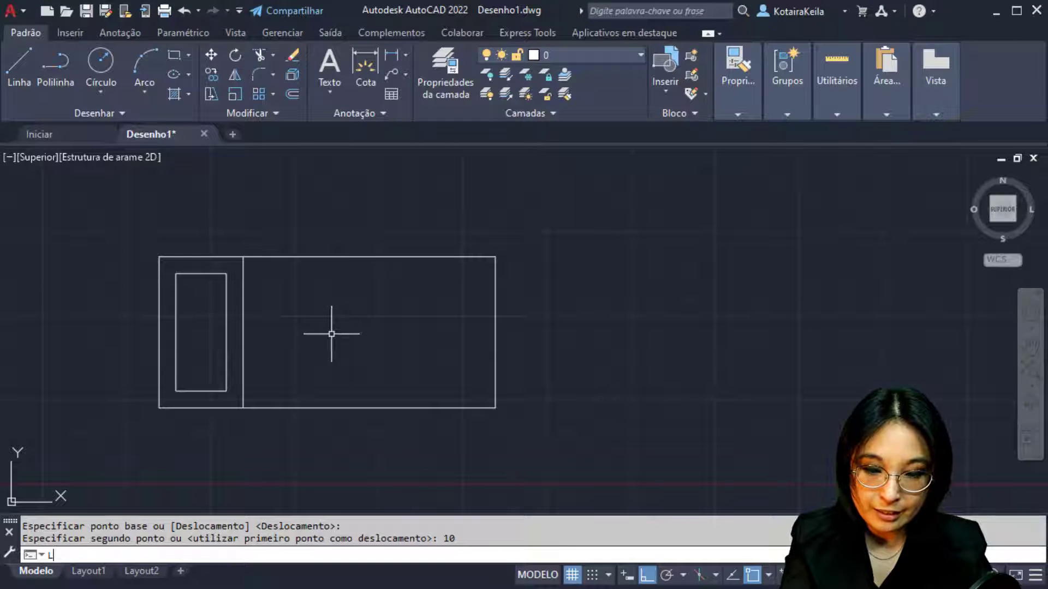
key("Return")
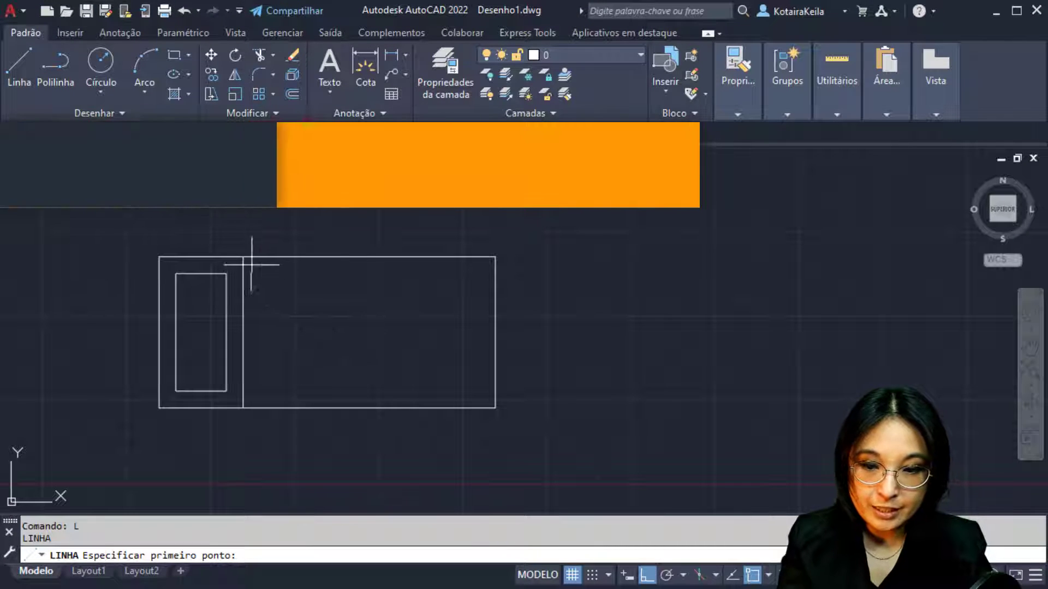
left_click(243, 257)
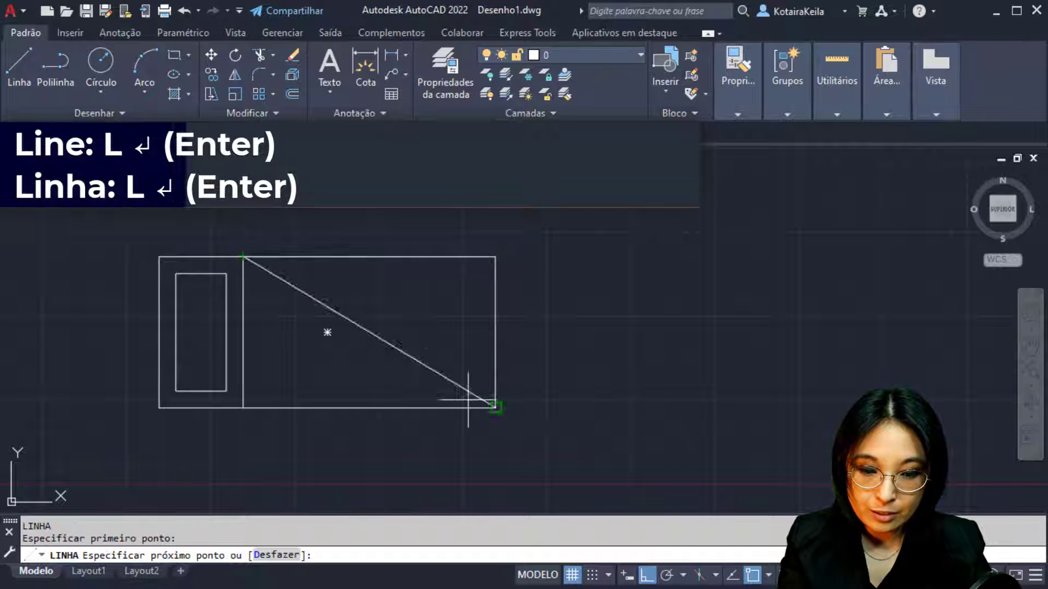
left_click(683, 575)
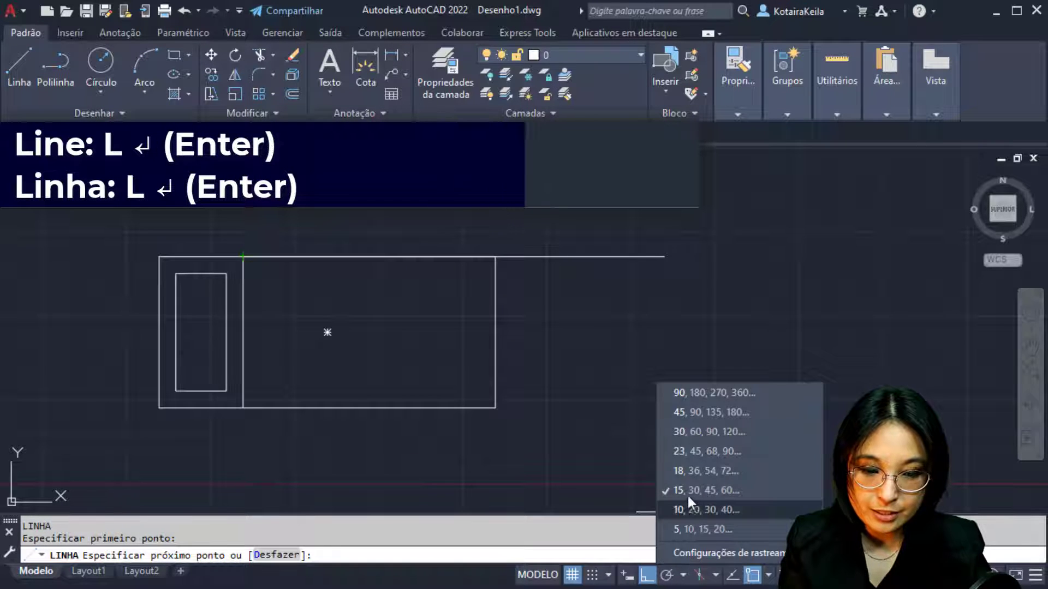
left_click(704, 504)
left_click(683, 575)
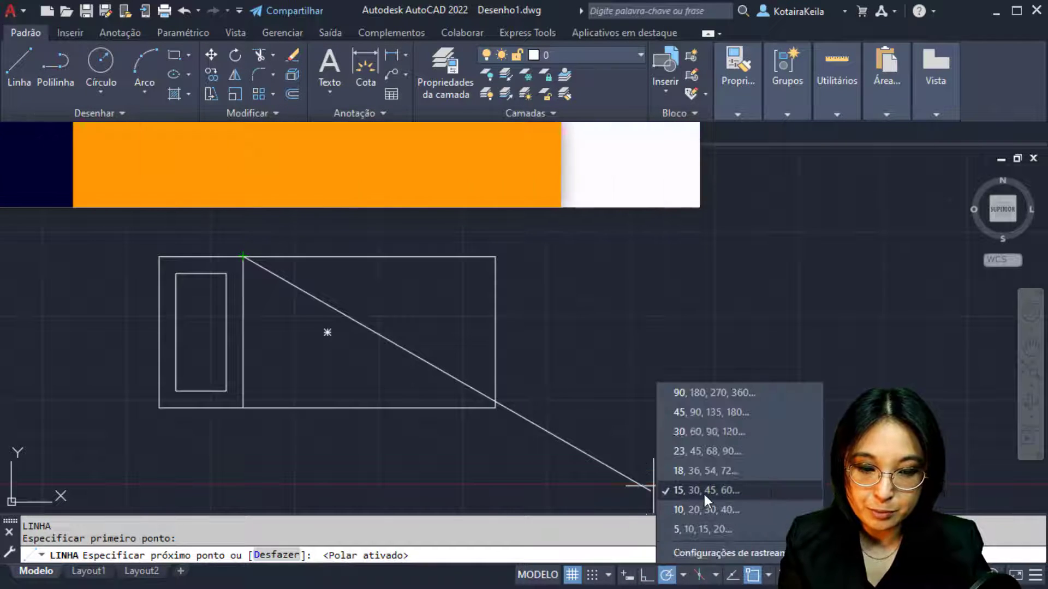
left_click(366, 365)
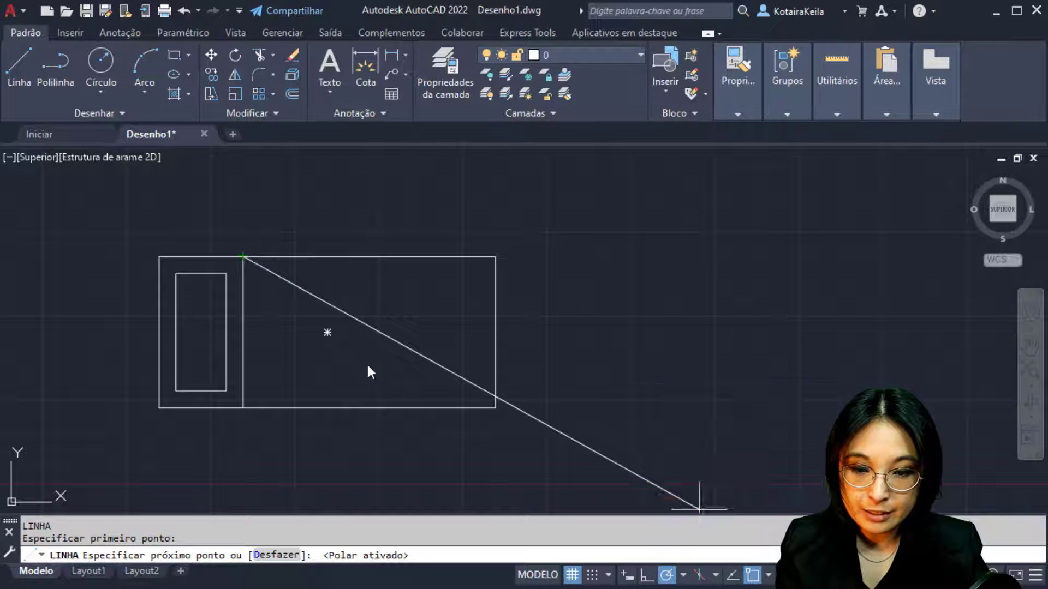
middle_click_drag(287, 383, 315, 383)
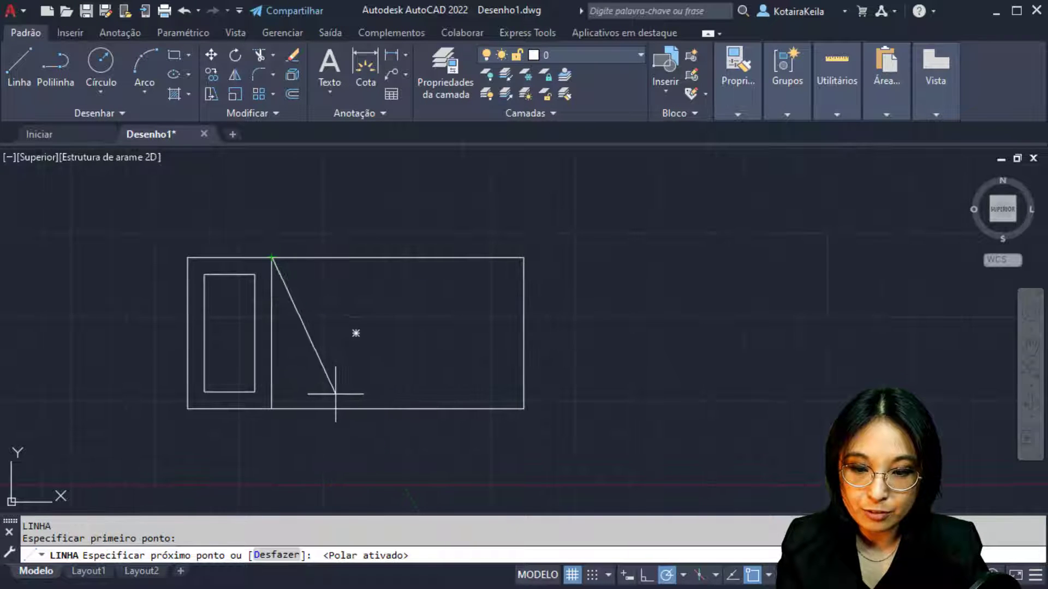
left_click(305, 405)
scroll(306, 401, "down", 4)
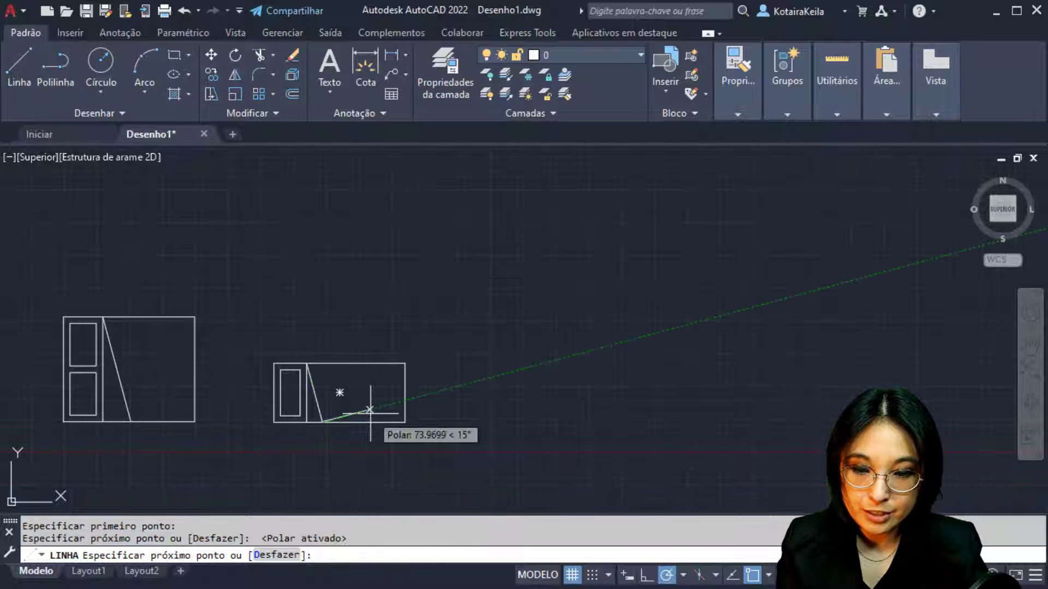
key("Return")
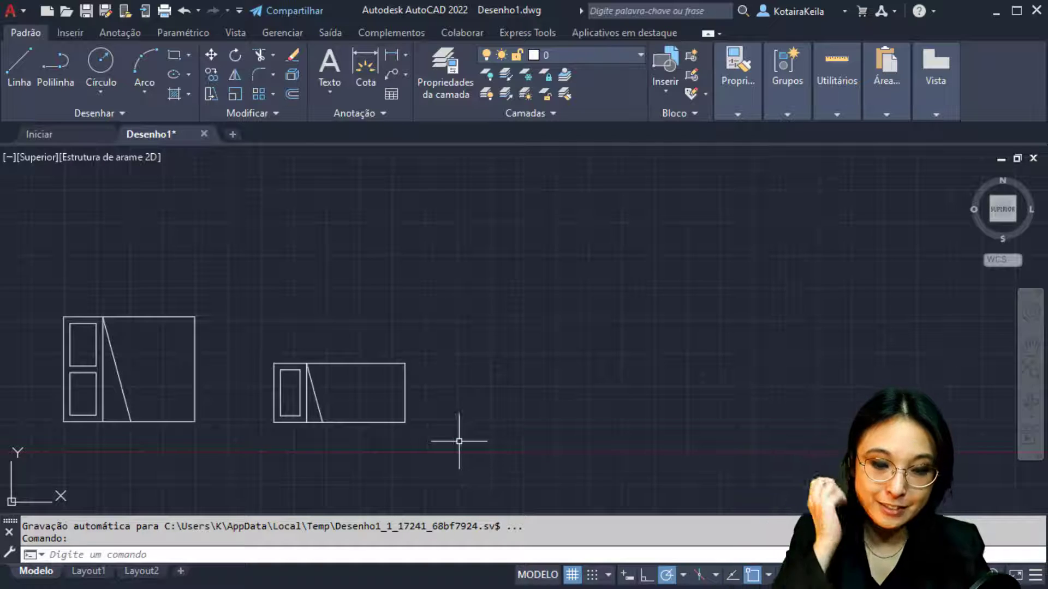
Step: Switch to the Photos window, bring up exercise 09, and examine the armchair's overall width and depth
key("alt+Tab")
left_click(1012, 316)
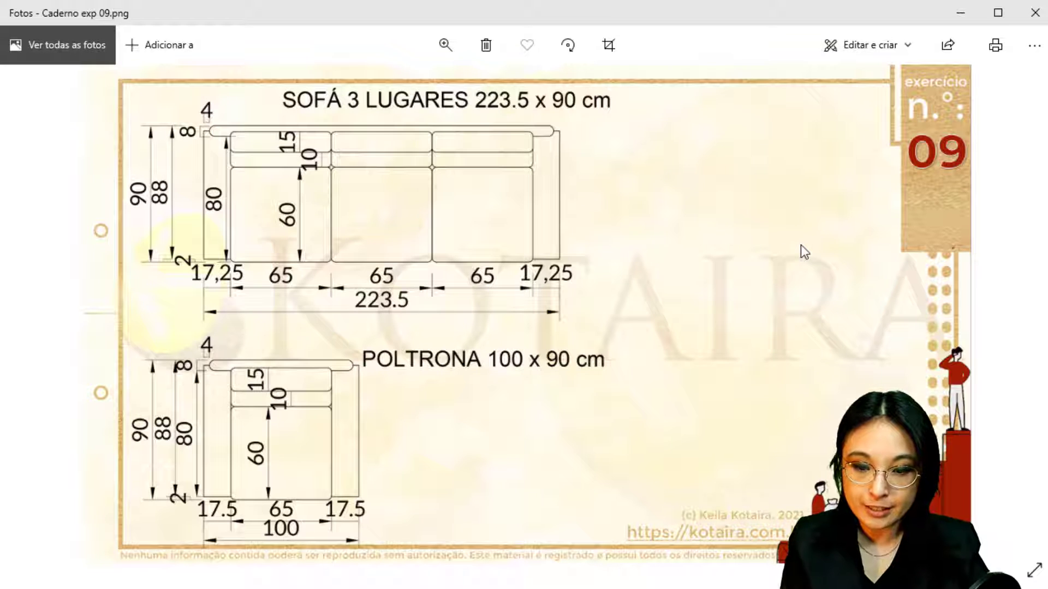
key("ctrl")
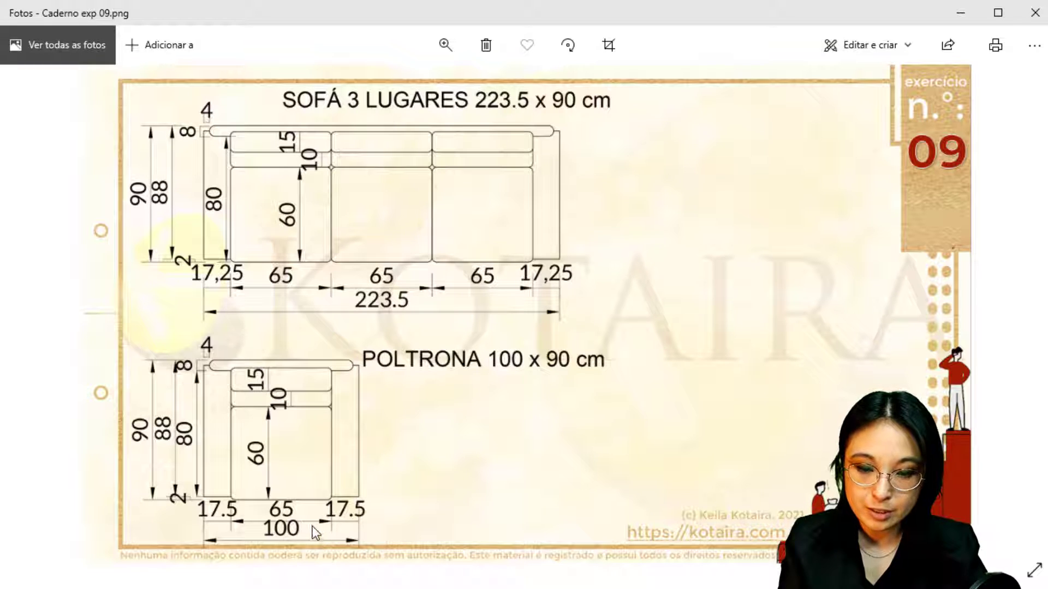
key("ctrl")
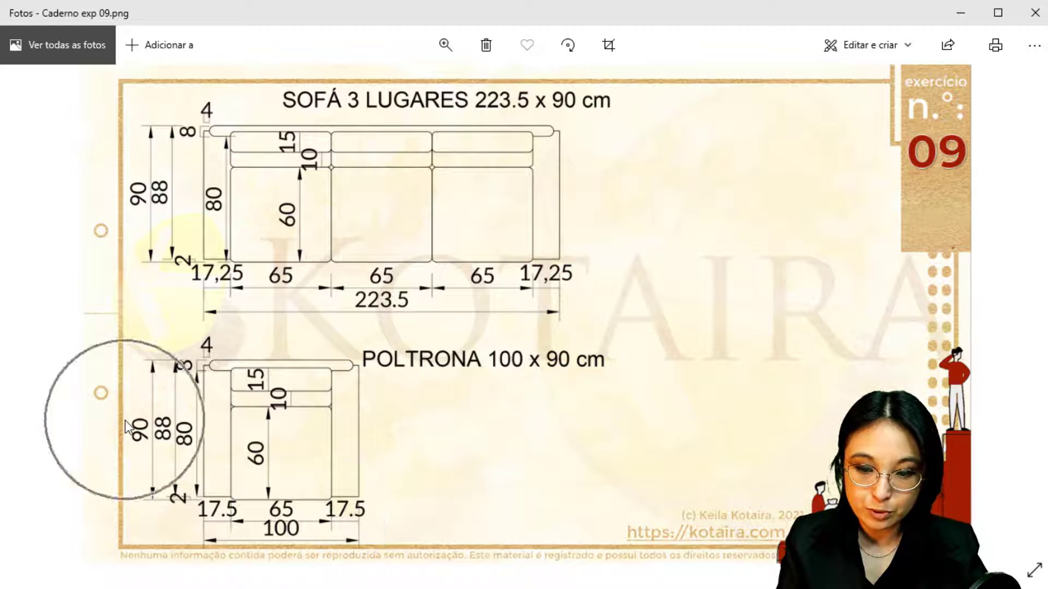
Step: Switch back to AutoCAD and draw a rectangle 100 wide and 90 high to the right of the single bed for the armchair
left_click(497, 579)
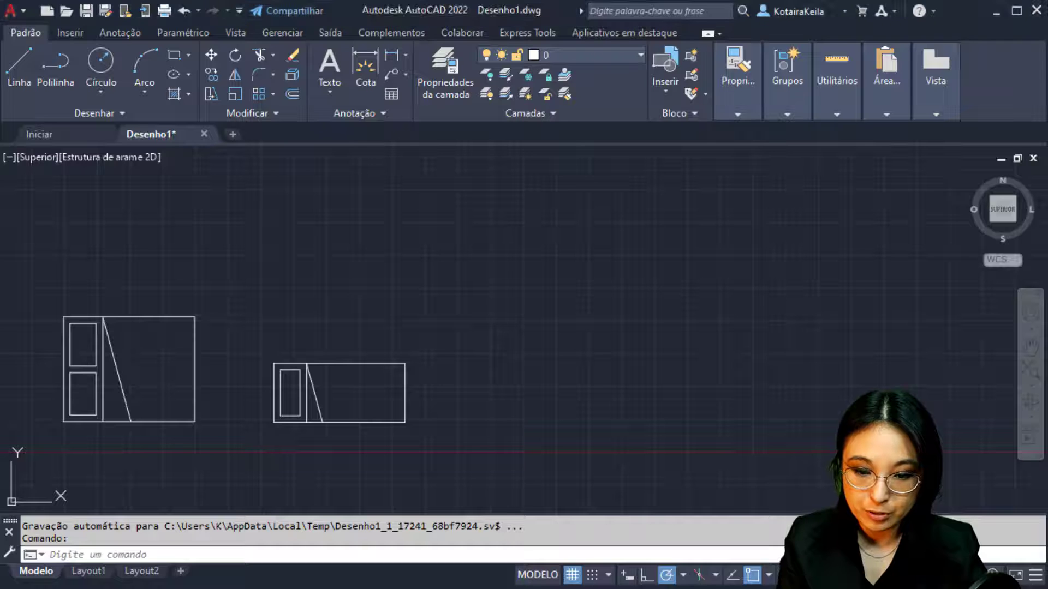
type("ret")
key("Return")
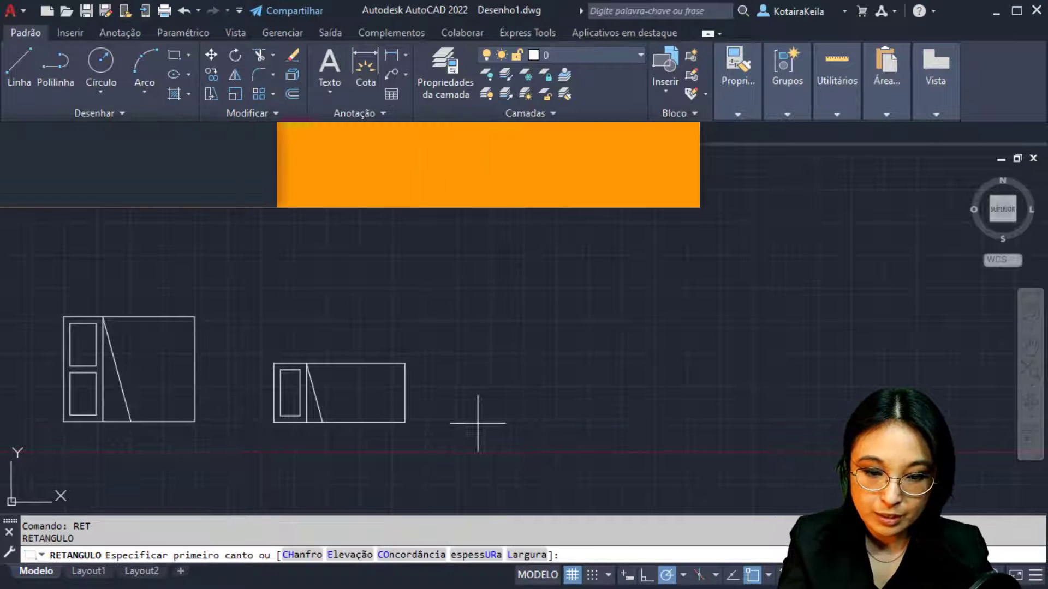
left_click(478, 423)
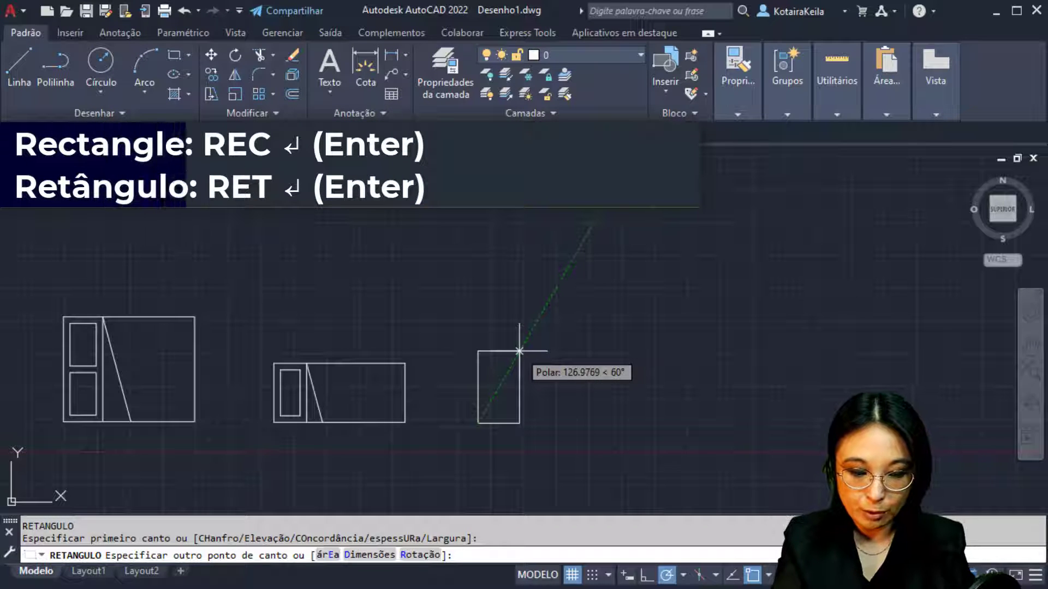
type("@")
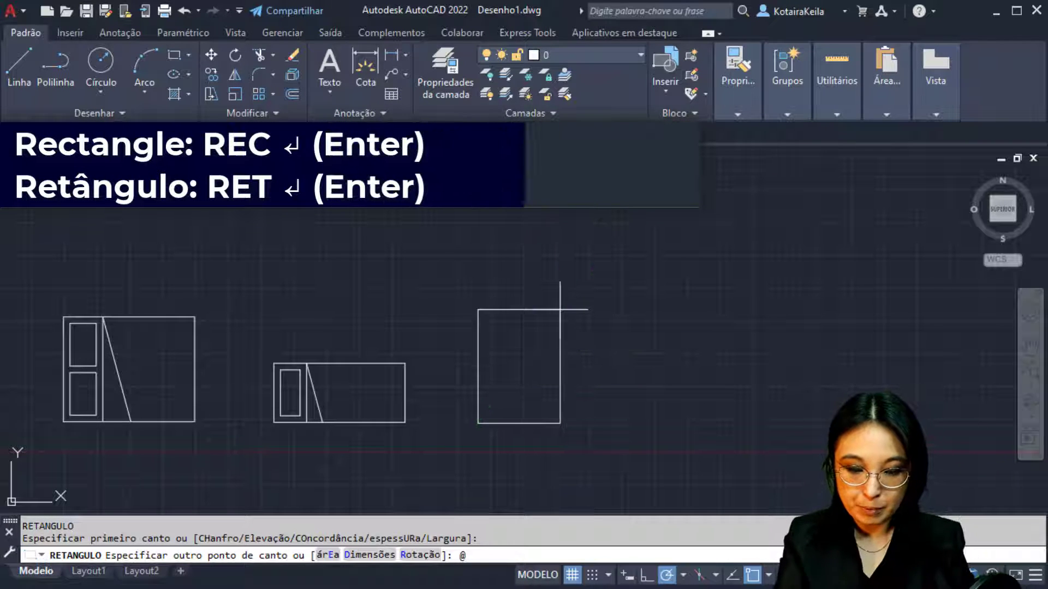
type("100,9")
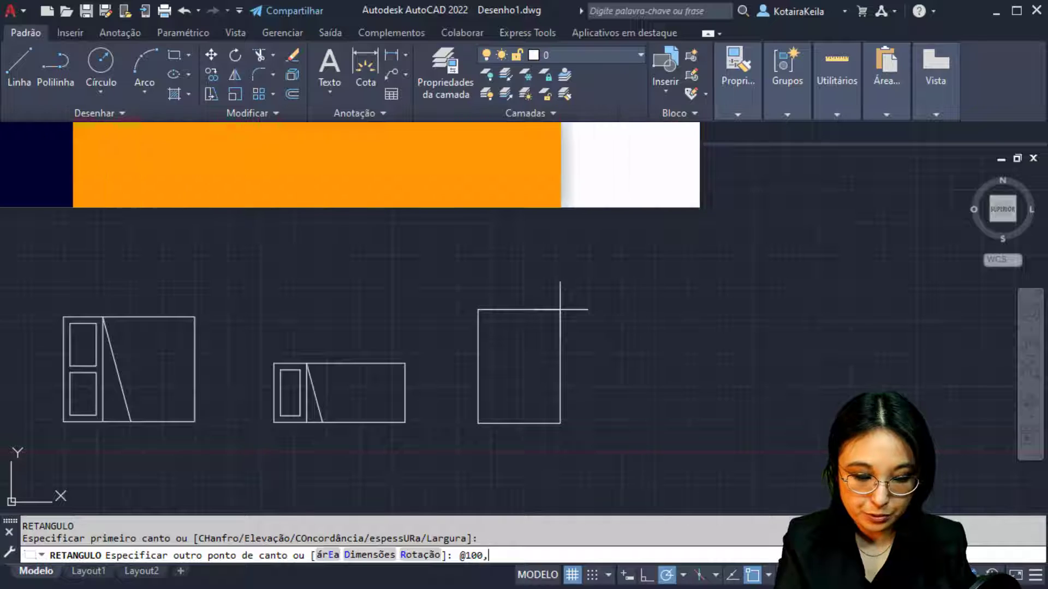
key("Return")
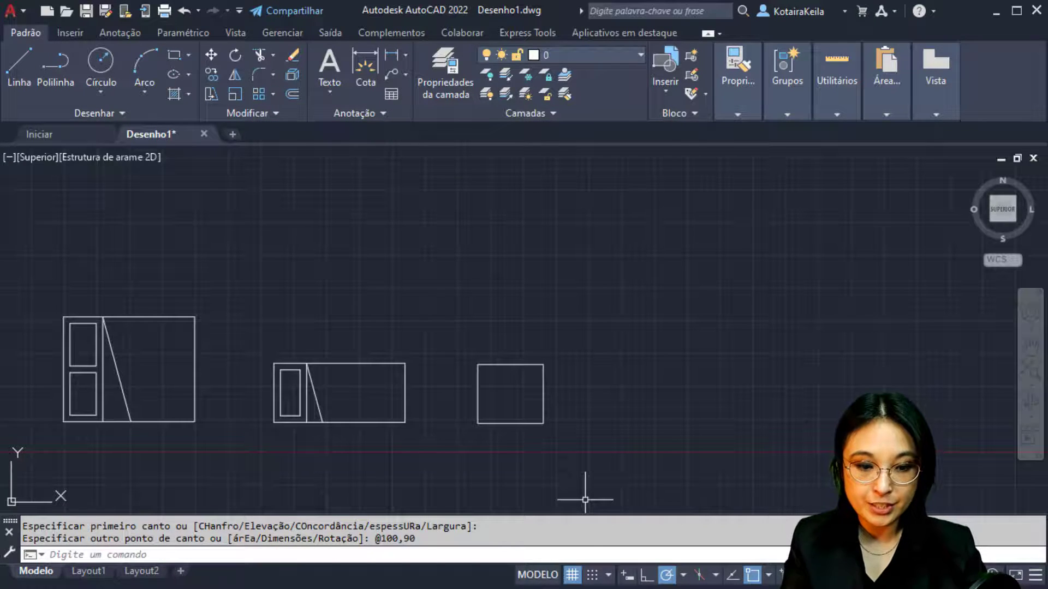
Step: Check the armchair's dimensions in exercise 09, and explode the 100 x 90 rectangle into separate lines
key("alt+Tab")
left_click(201, 504)
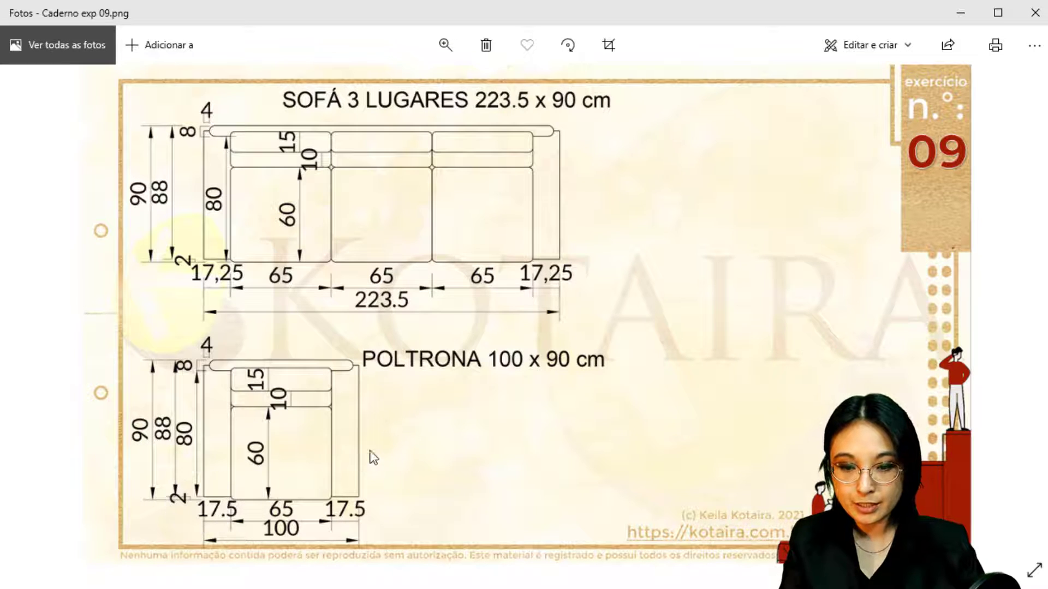
left_click(355, 461)
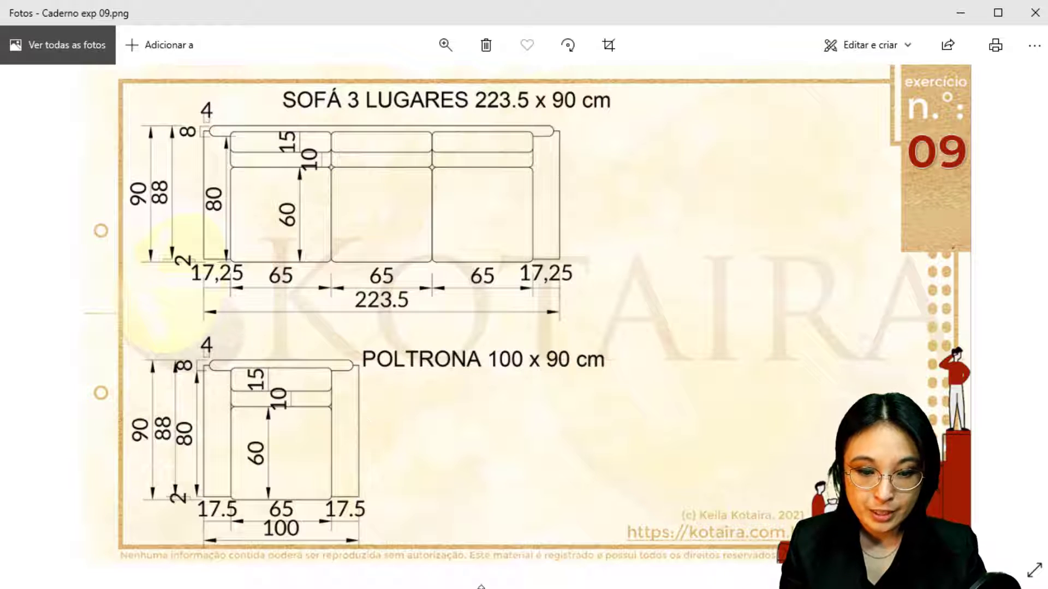
left_click(508, 588)
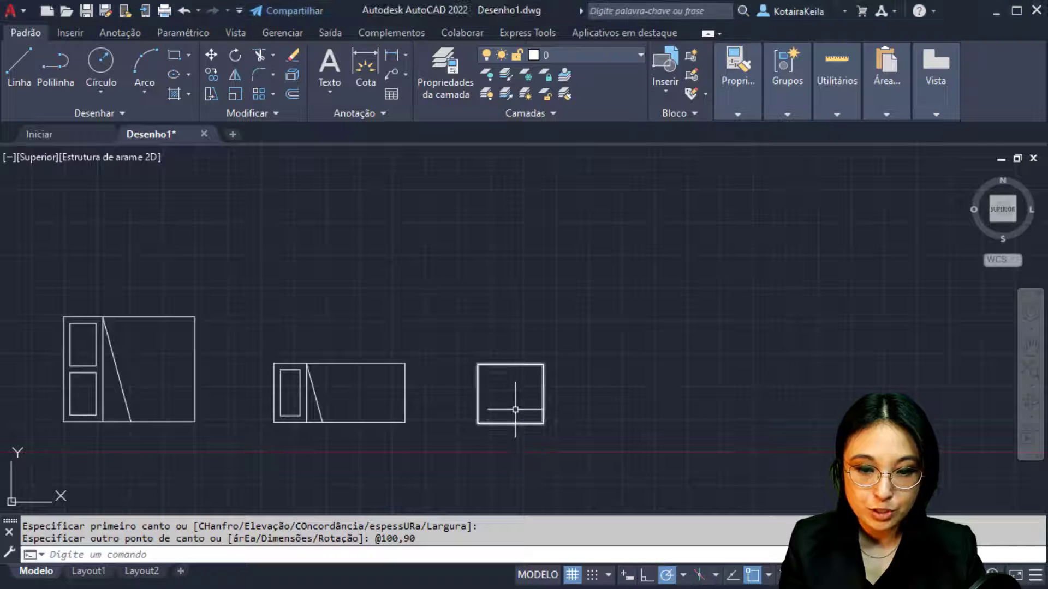
left_click(545, 406)
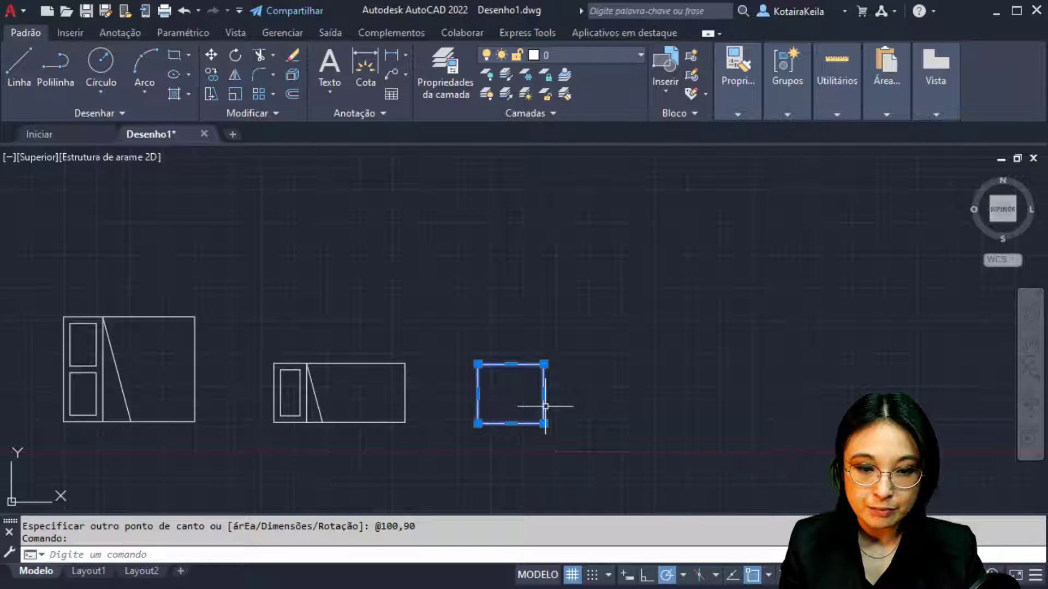
left_click(299, 75)
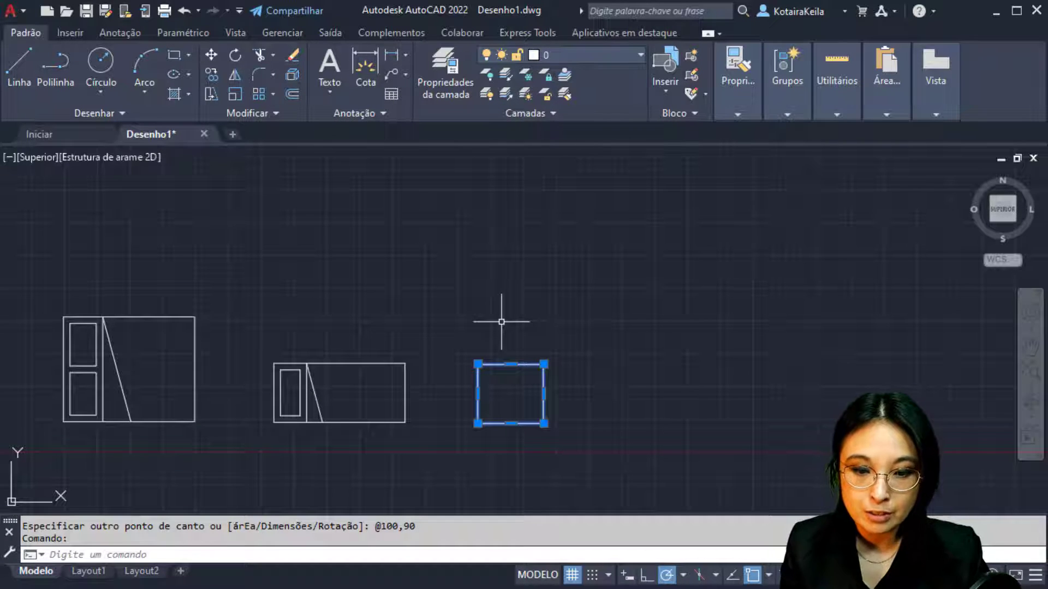
type("X")
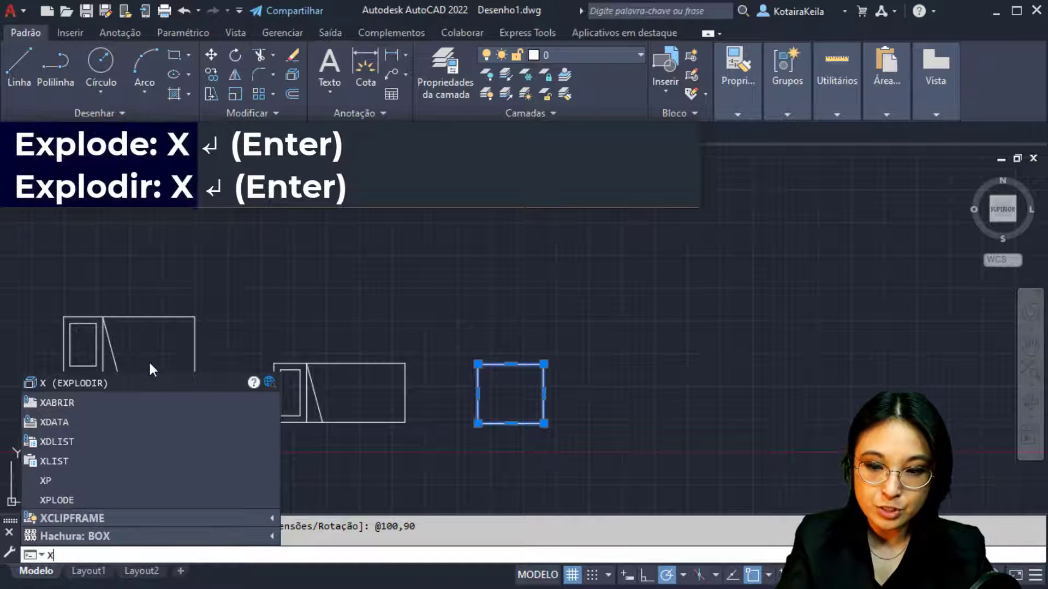
key("ctrl")
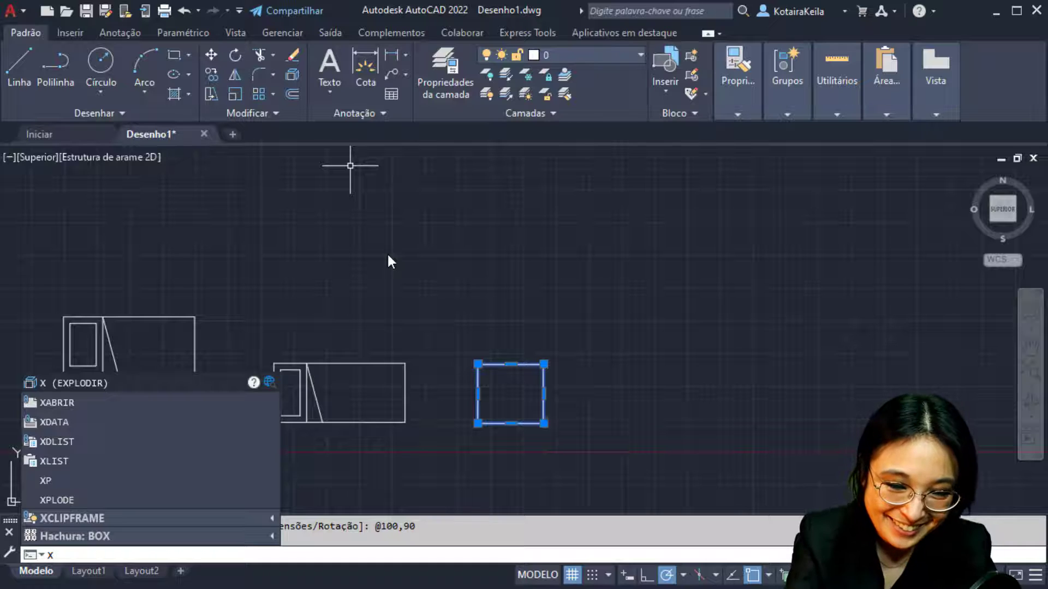
key("Return")
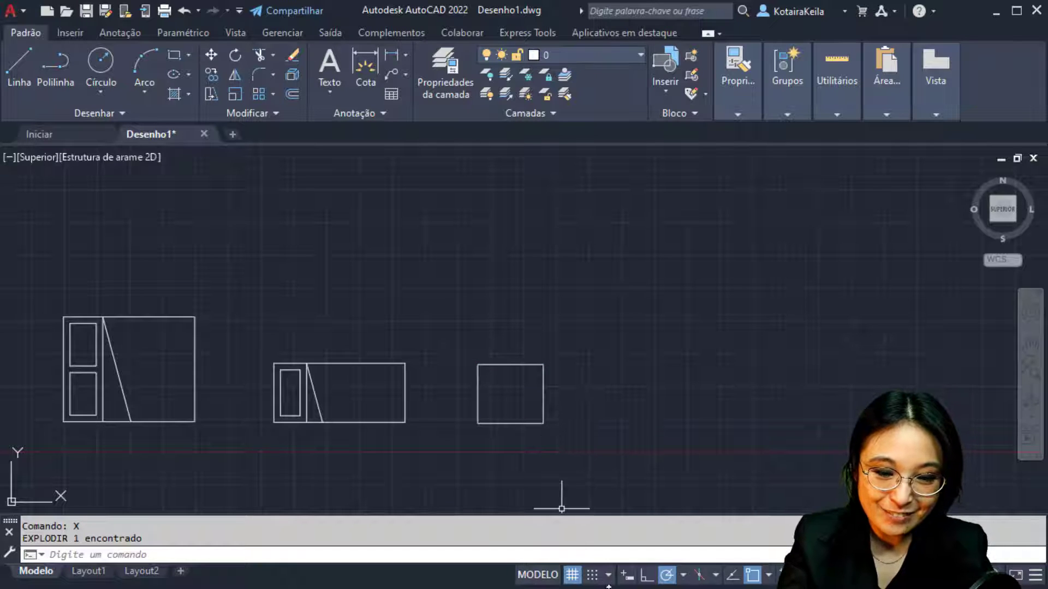
Step: Check the armrest width in exercise 09, and offset the armchair's left and right edges 17.5 inward
key("alt+Tab")
key("alt+Tab")
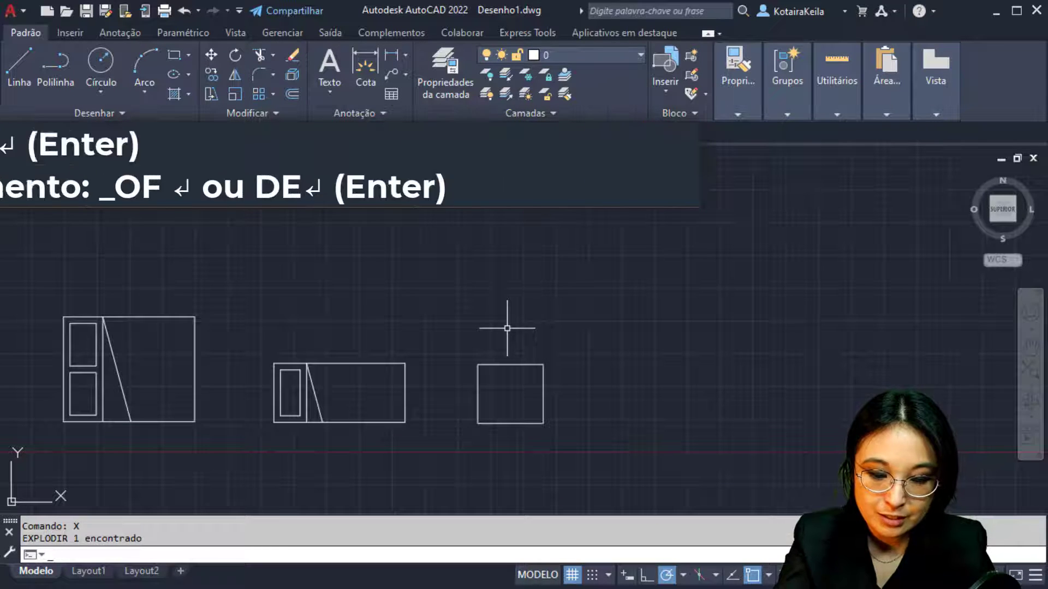
type("o")
type("OFFSET")
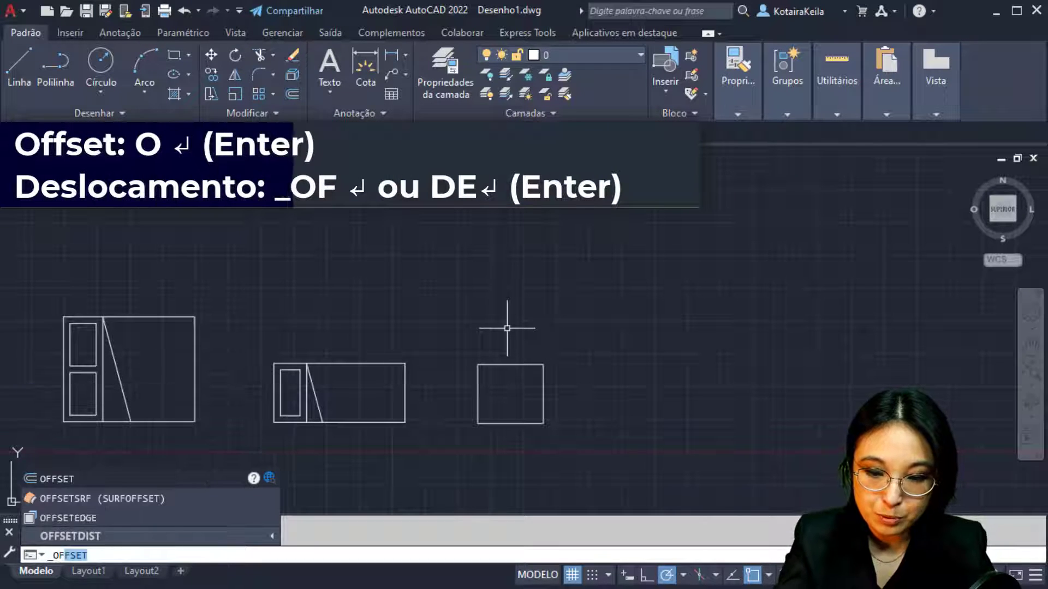
key("Return")
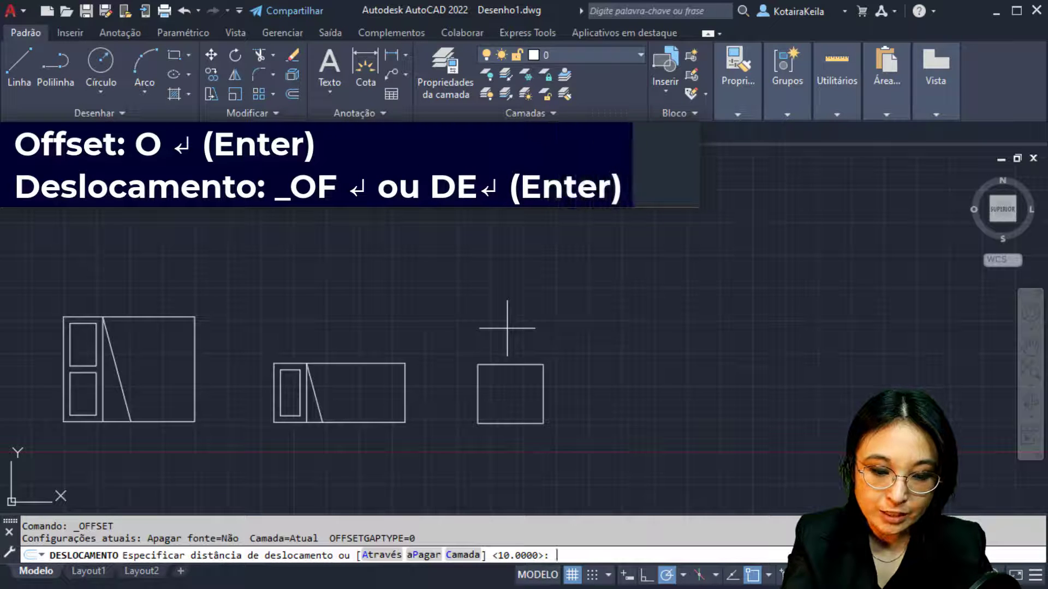
type("17.5")
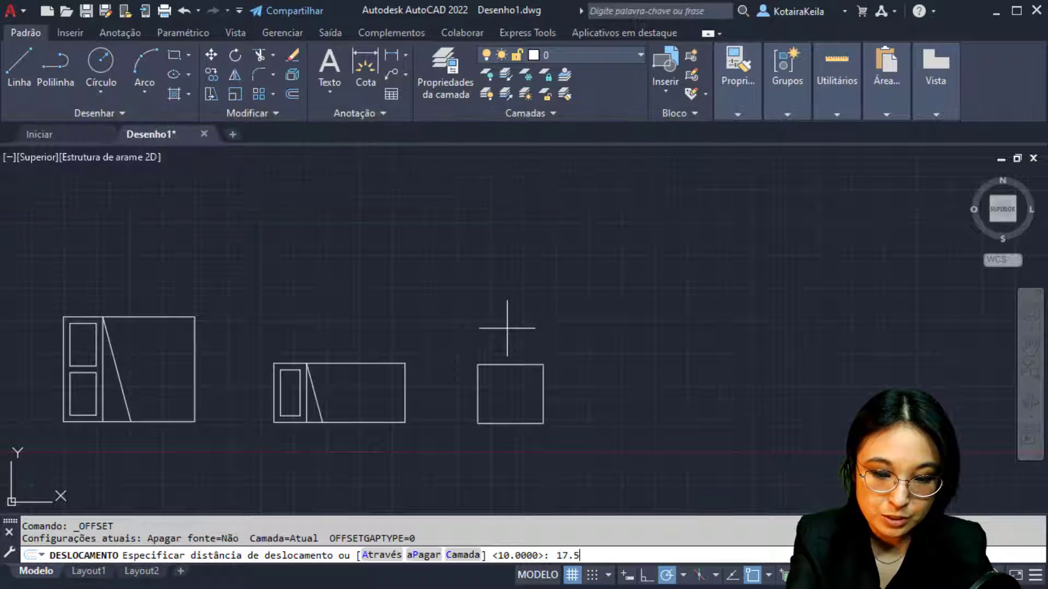
key("Return")
scroll(548, 414, "up", 6)
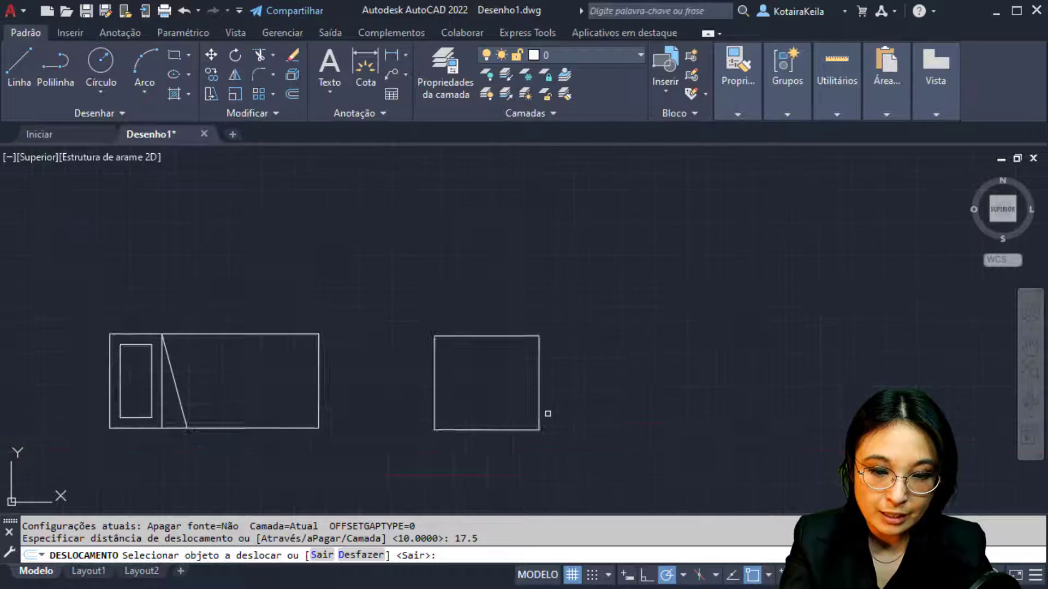
left_click(519, 370)
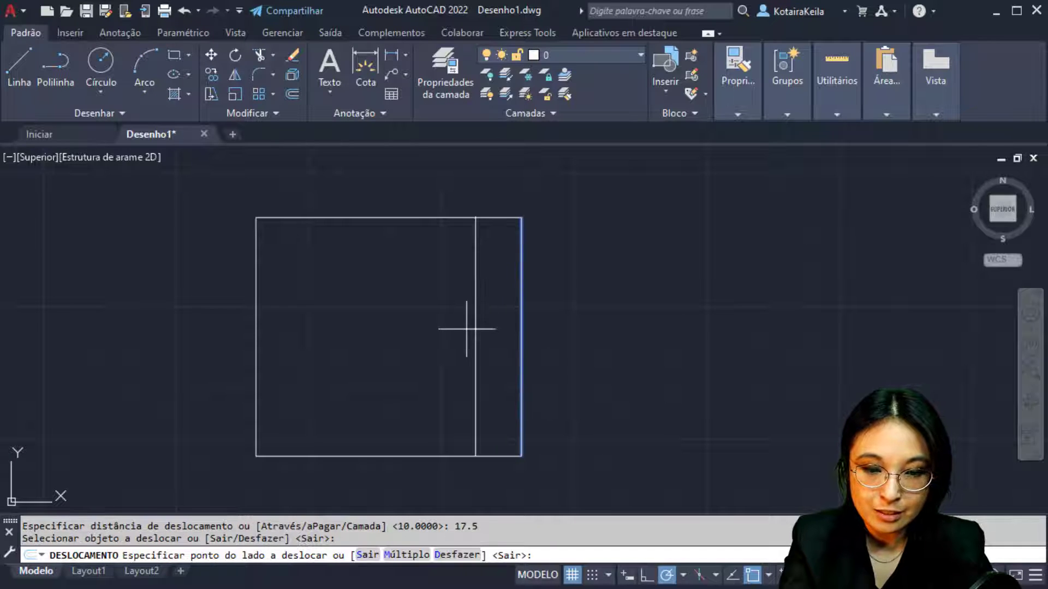
left_click(455, 335)
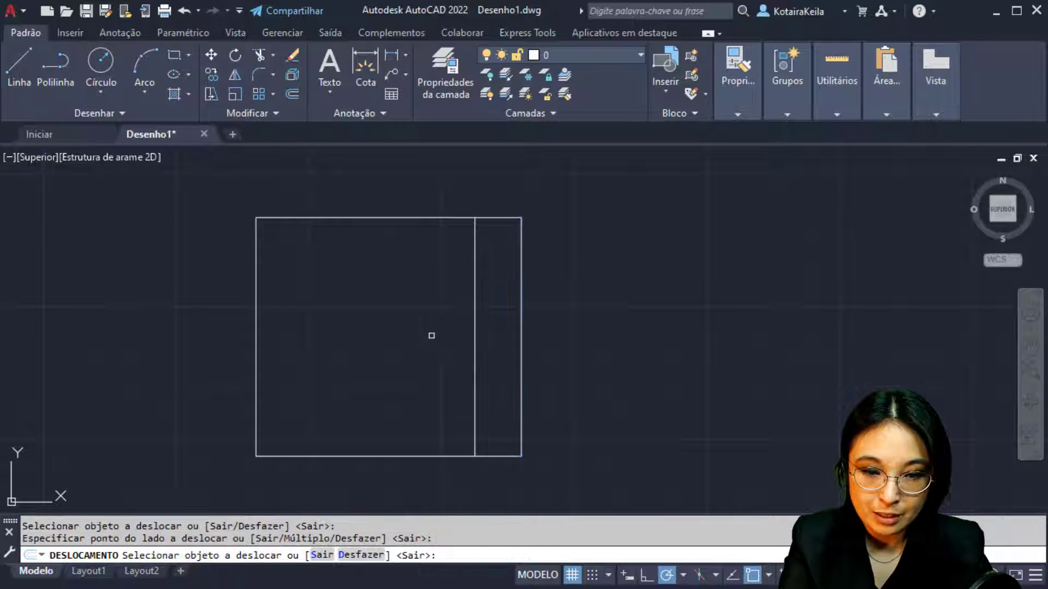
left_click(257, 314)
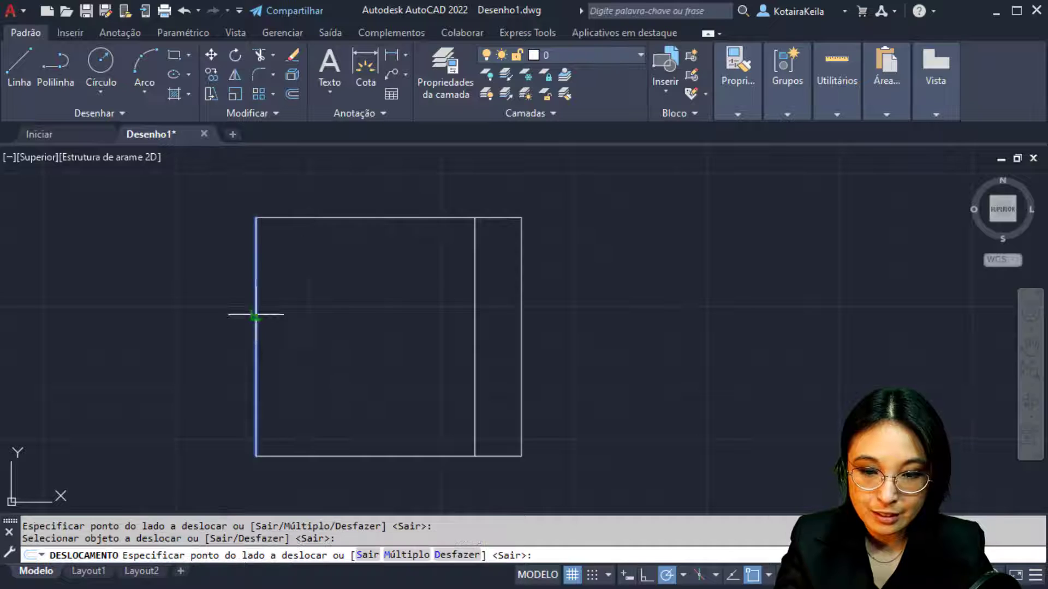
left_click(319, 308)
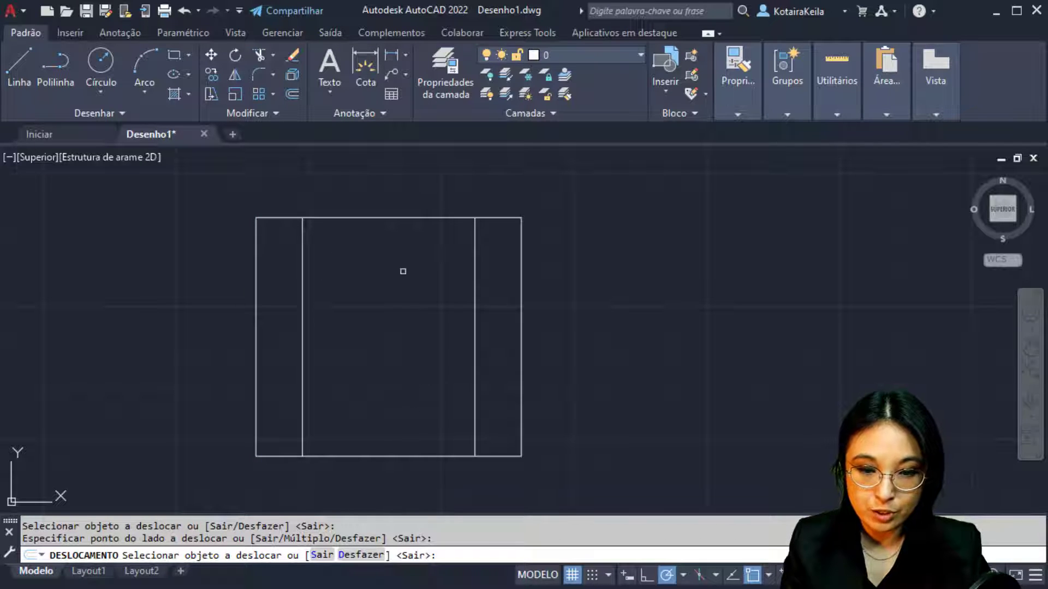
Step: Check the seat depth in exercise 09, and copy the armchair's bottom edge 60 straight up
key("alt+Tab")
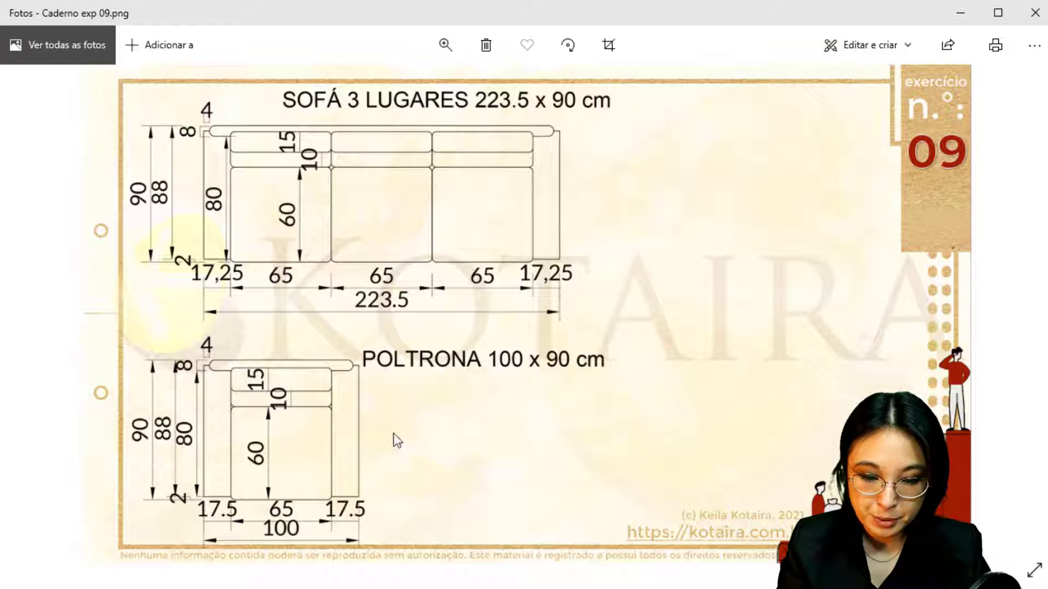
key("alt+Tab")
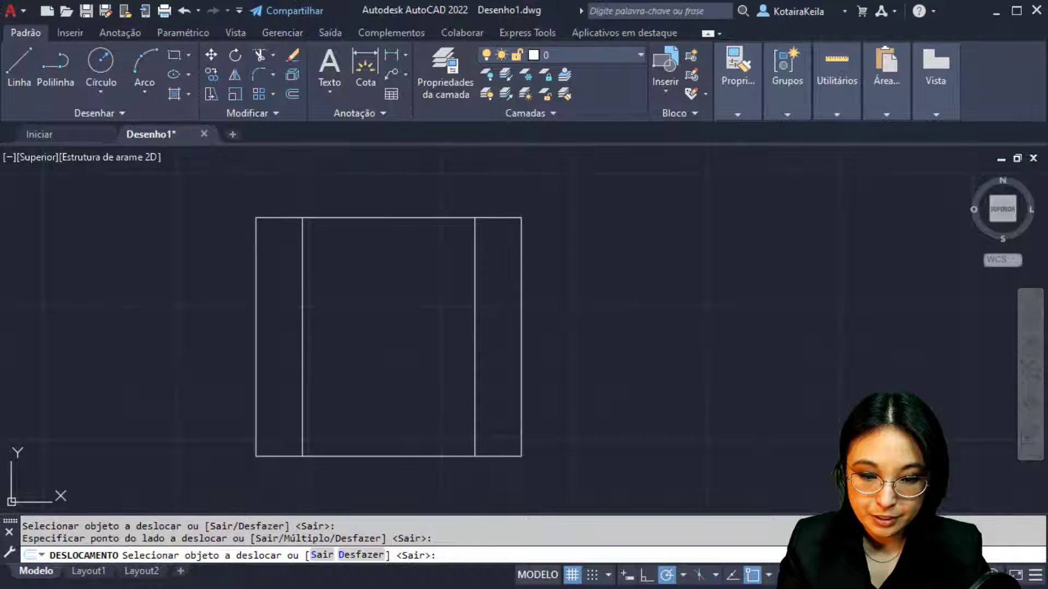
key("Escape")
left_click(425, 425)
left_click(386, 474)
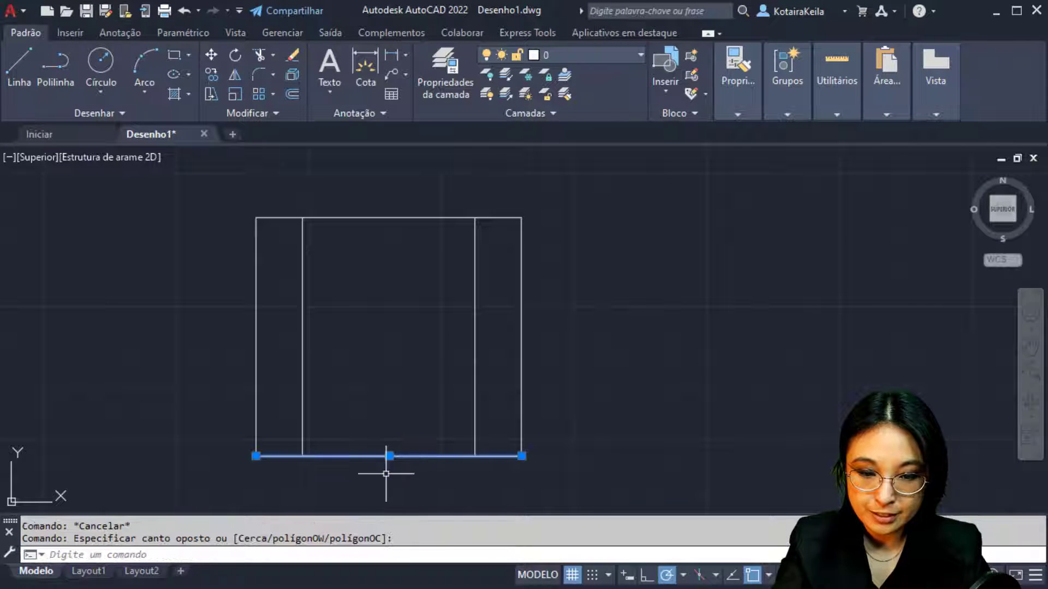
left_click(212, 74)
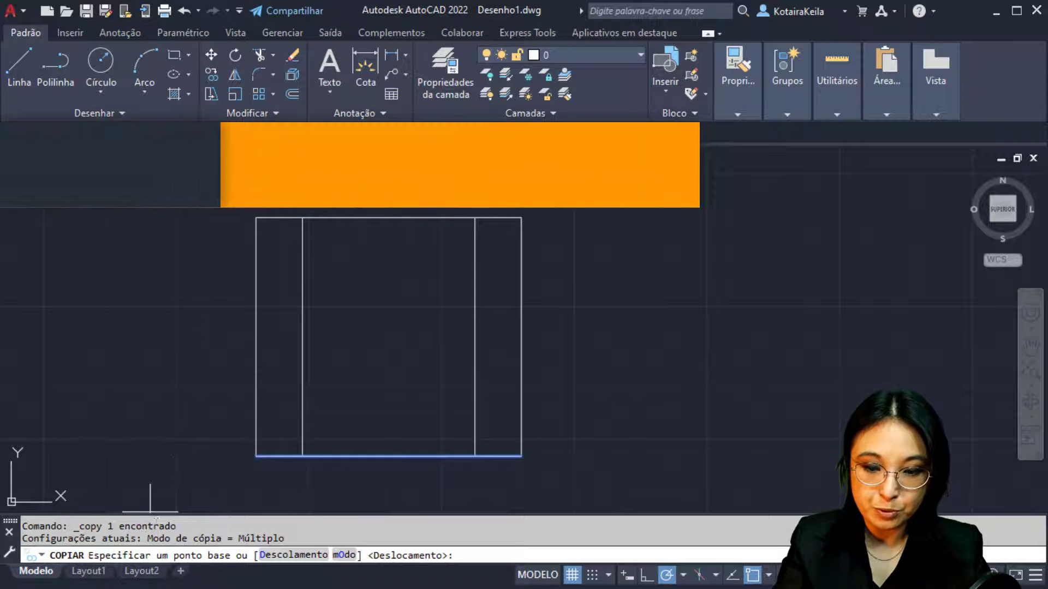
left_click(416, 430)
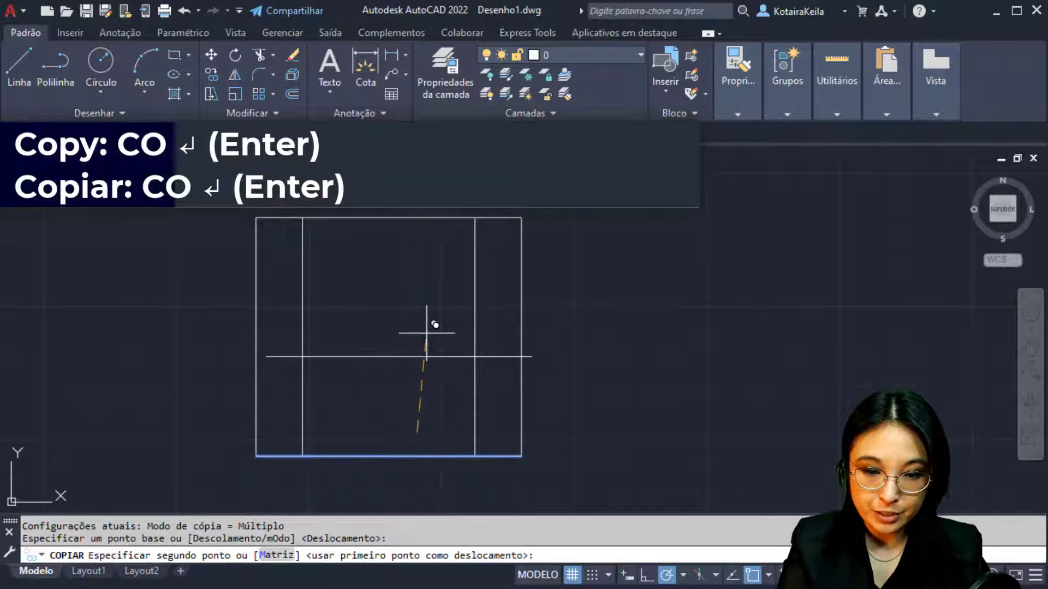
type("60")
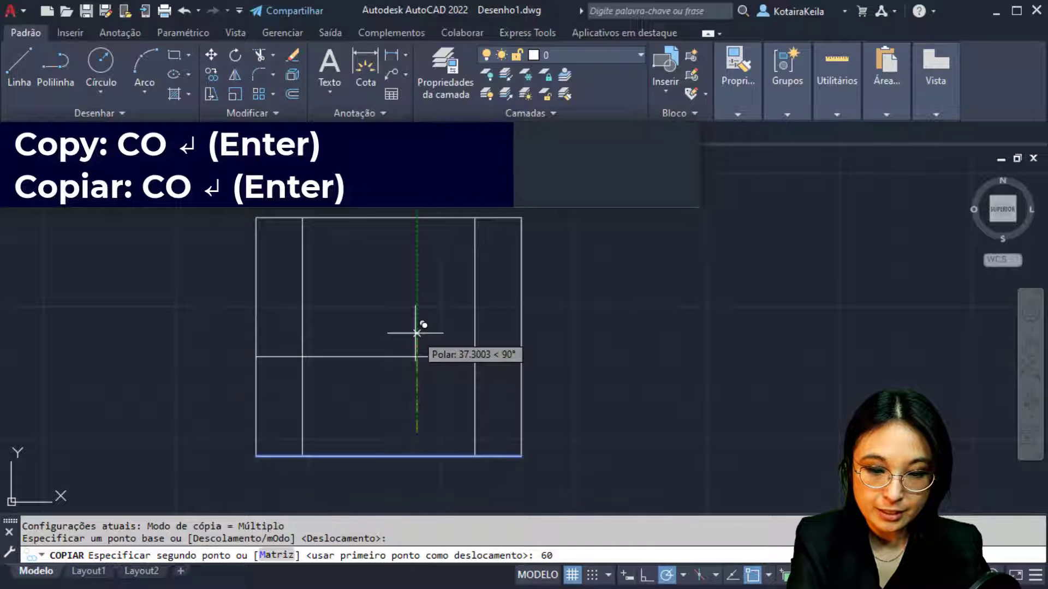
key("Return")
Step: Add two more copies of the armchair's bottom edge, 70 and 85 above it, and end the Copy command
type("70")
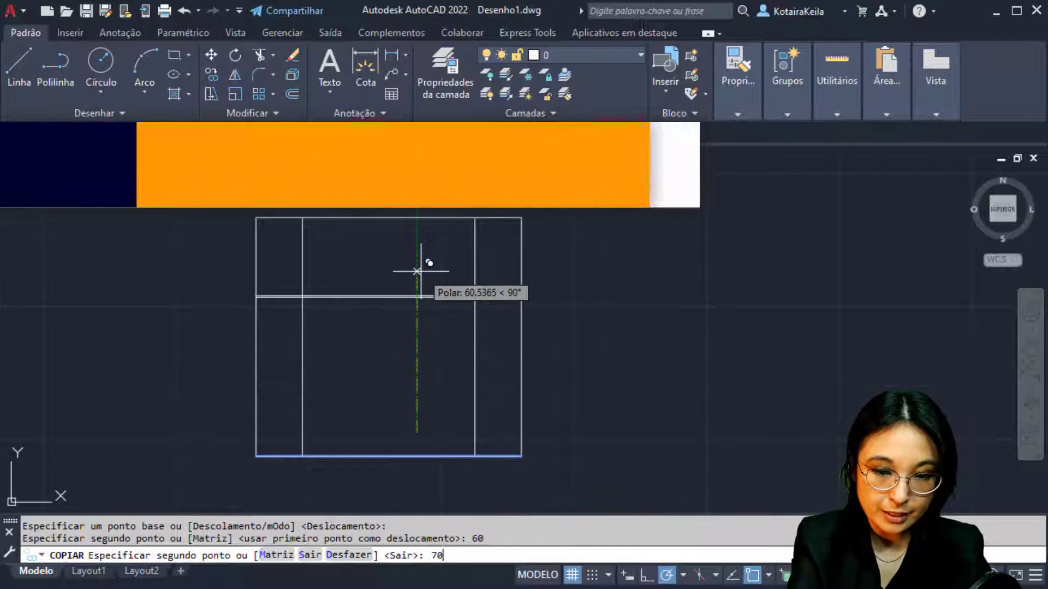
key("Return")
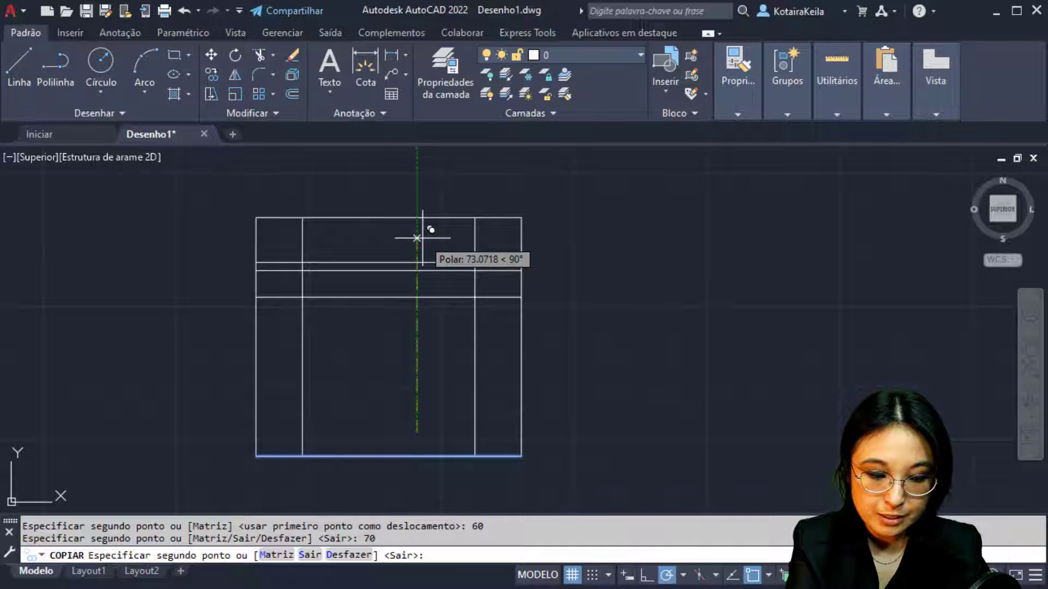
type("85")
key("Return")
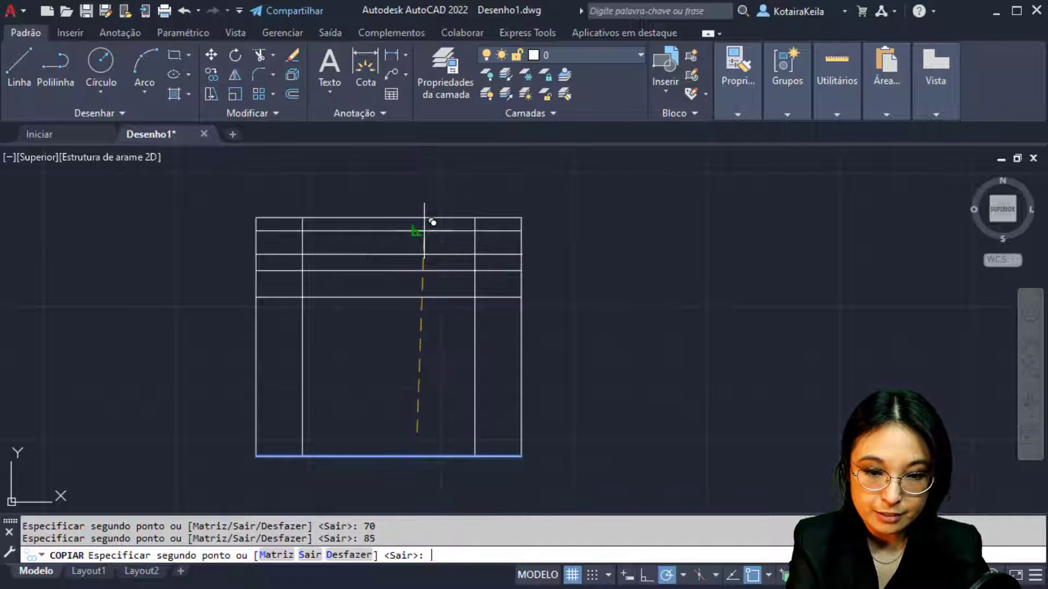
key("Escape")
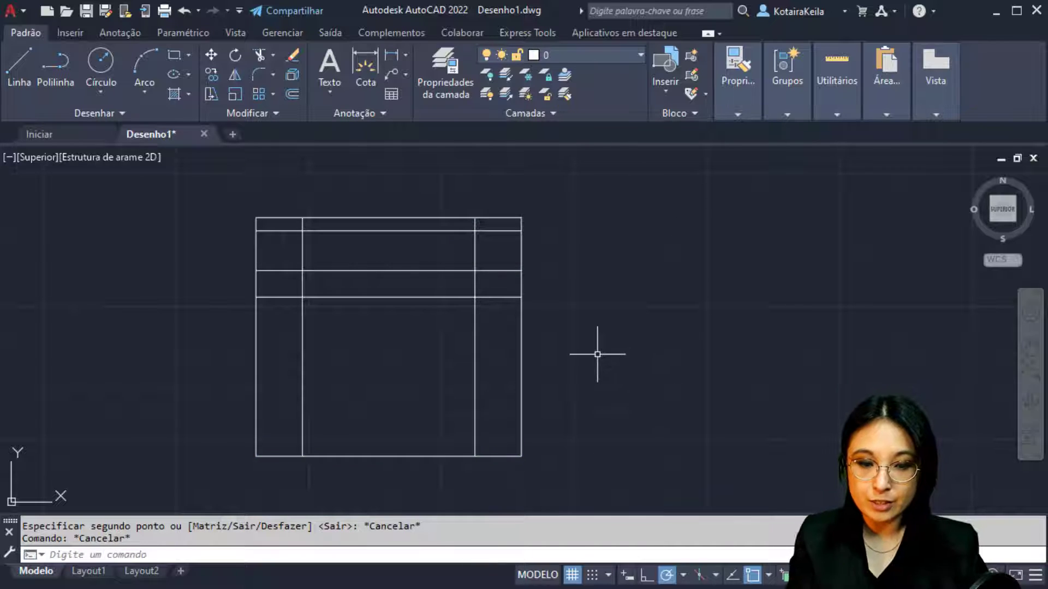
Step: Compare with exercise 09, and trim the three inner horizontal lines out of both armrests of the armchair
key("alt+Tab")
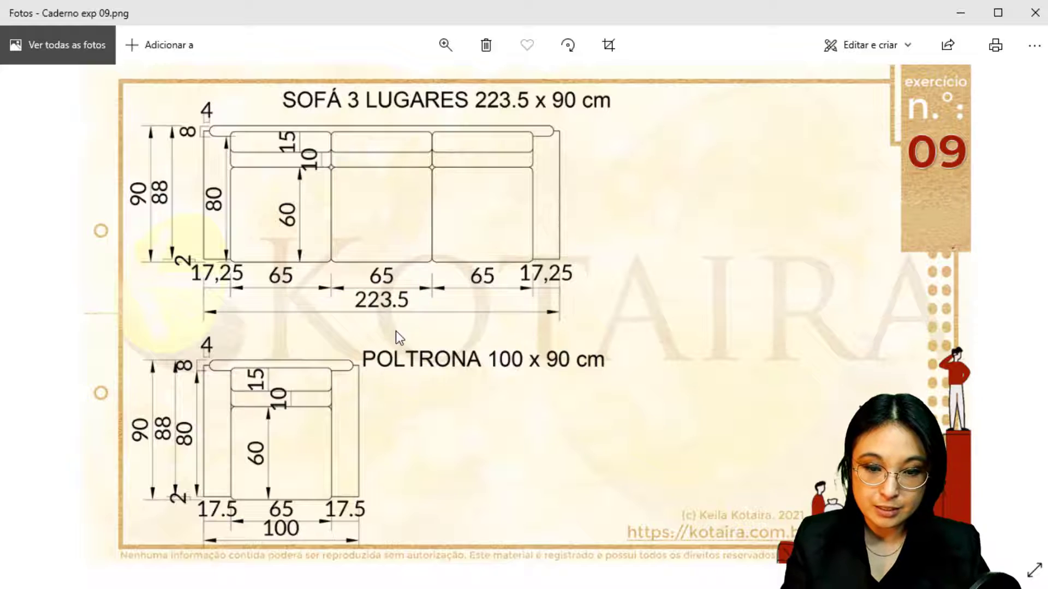
key("ctrl")
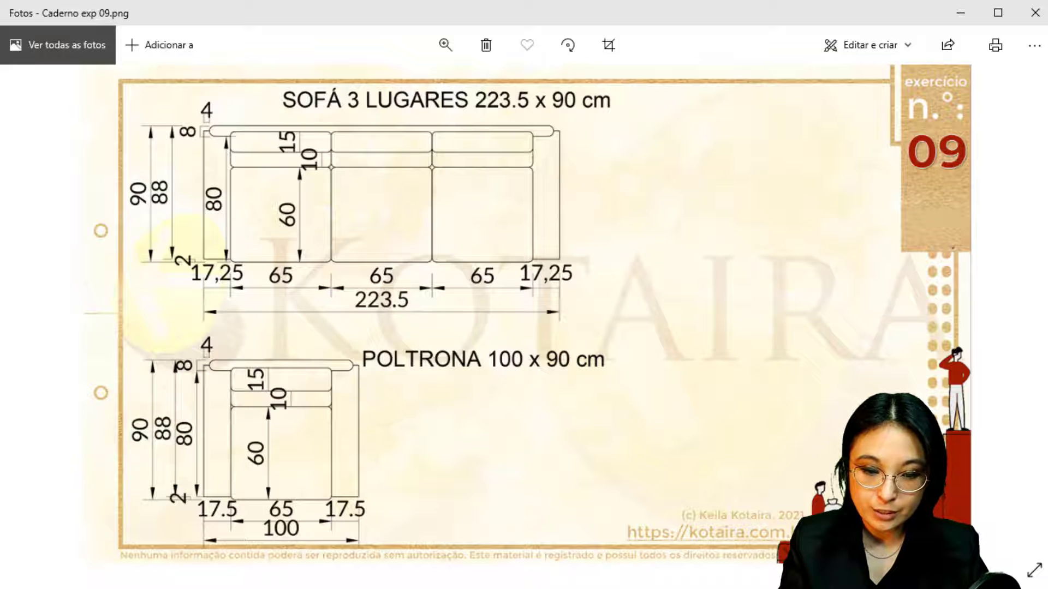
key("alt+Tab")
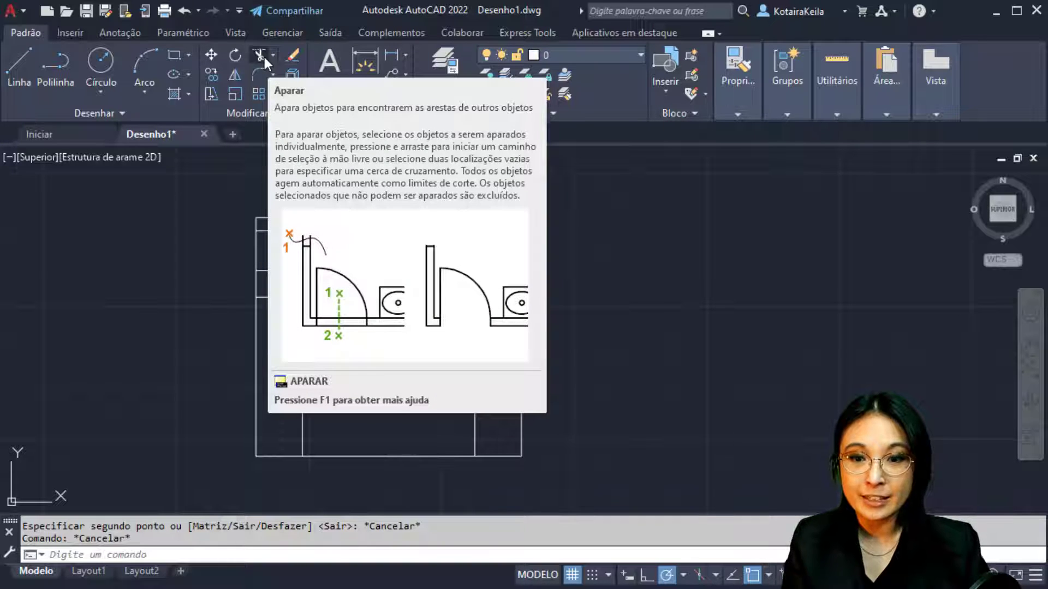
type("AP")
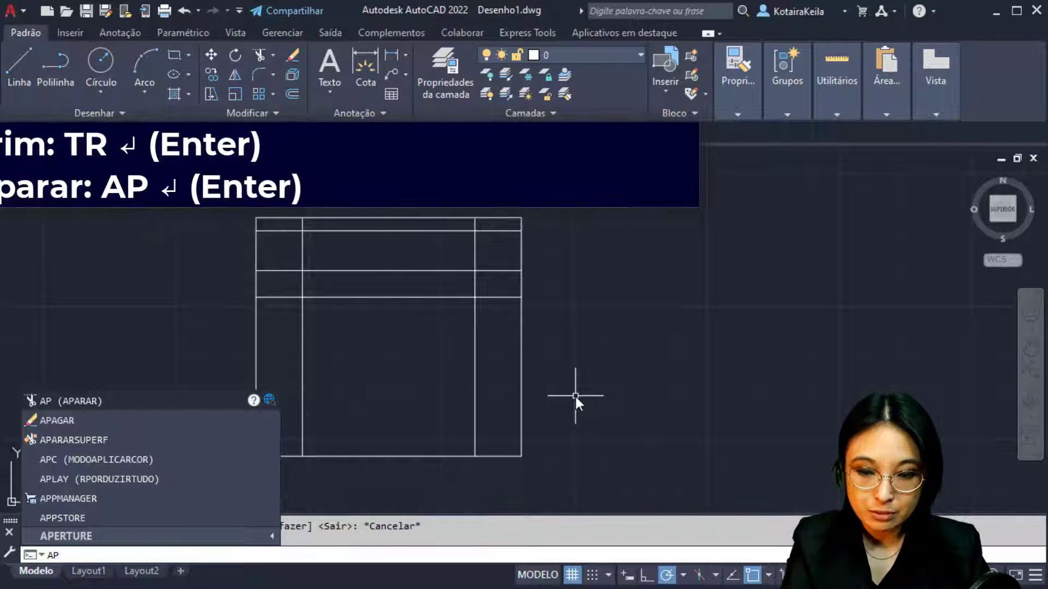
key("Return")
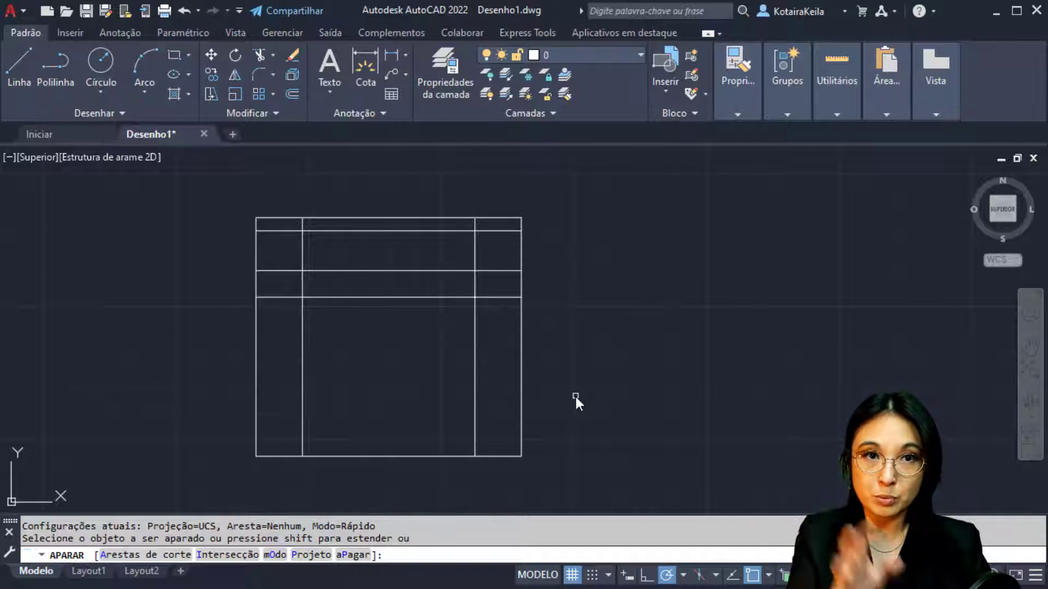
left_click_drag(501, 322, 482, 226)
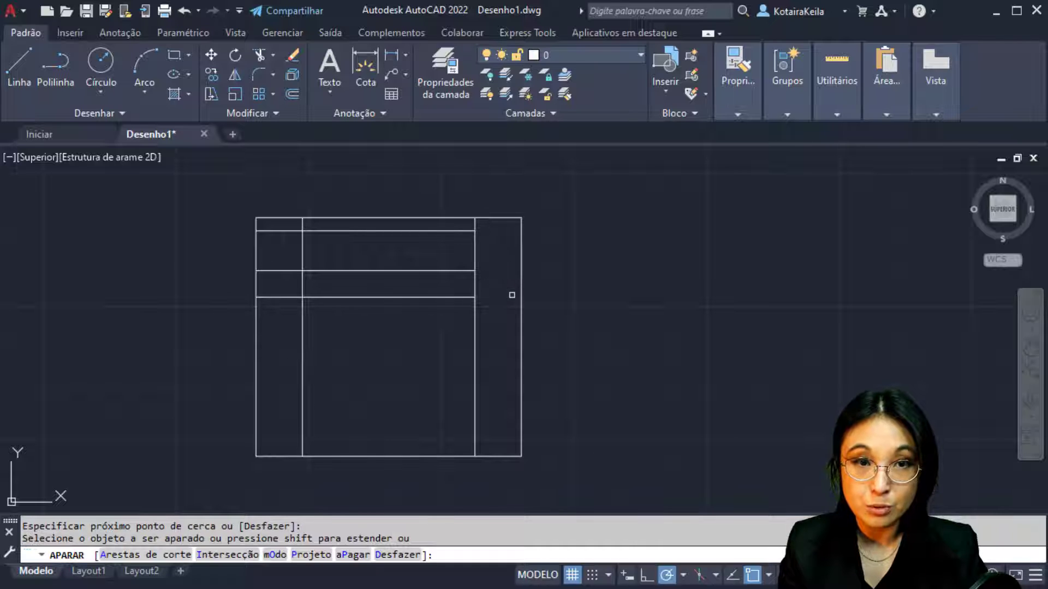
mouse_move(270, 328)
left_mouse_down()
mouse_move(274, 211)
mouse_move(275, 225)
left_mouse_up()
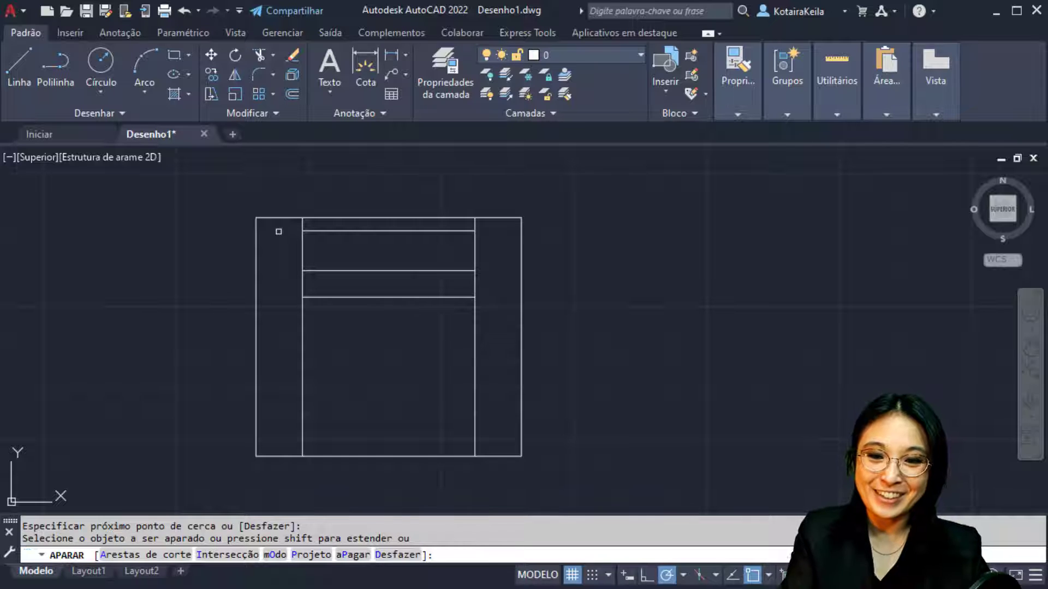
key("Escape")
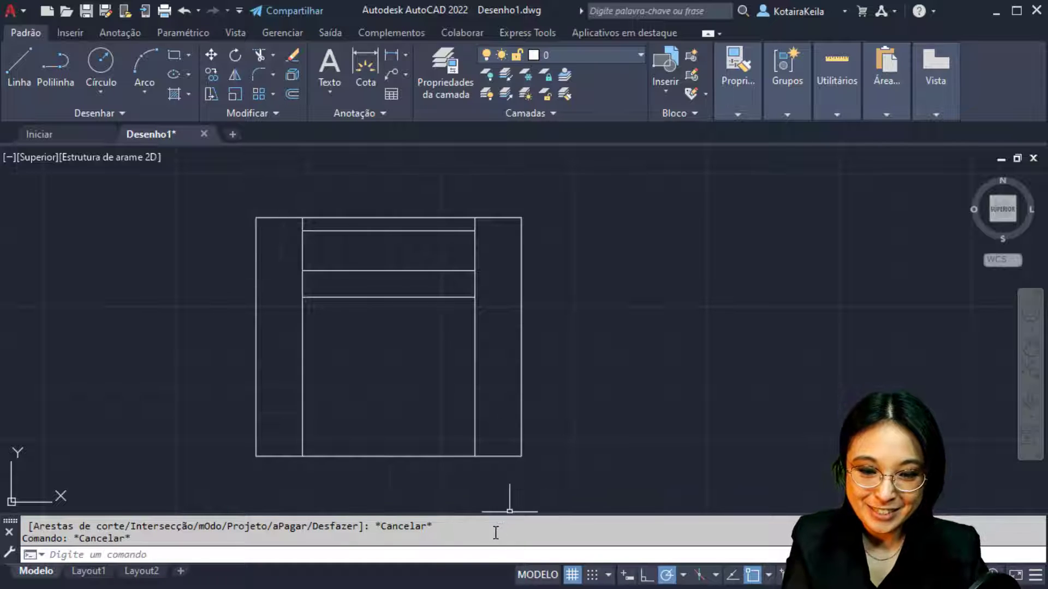
Step: Examine the armchair's backrest and armrest offset dimensions in exercise 09, and return to the AutoCAD drawing
key("alt+Tab")
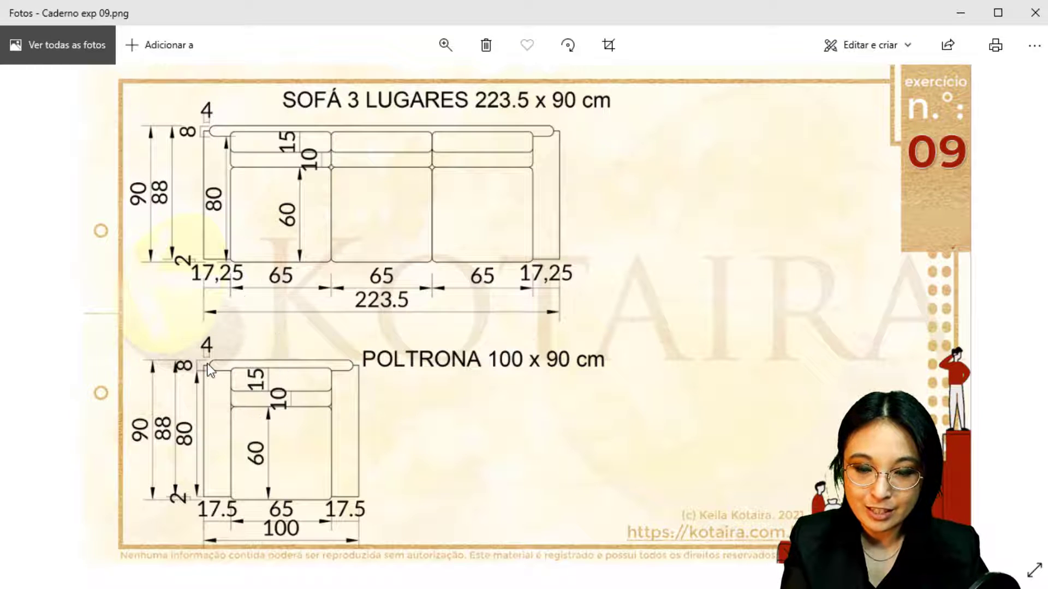
left_click(185, 502)
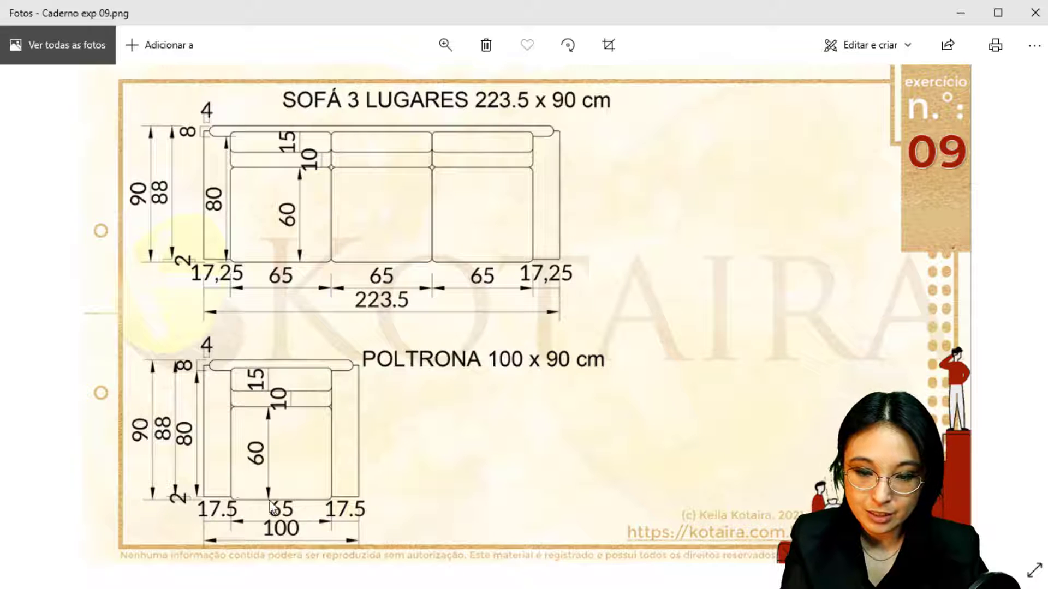
left_click(180, 501)
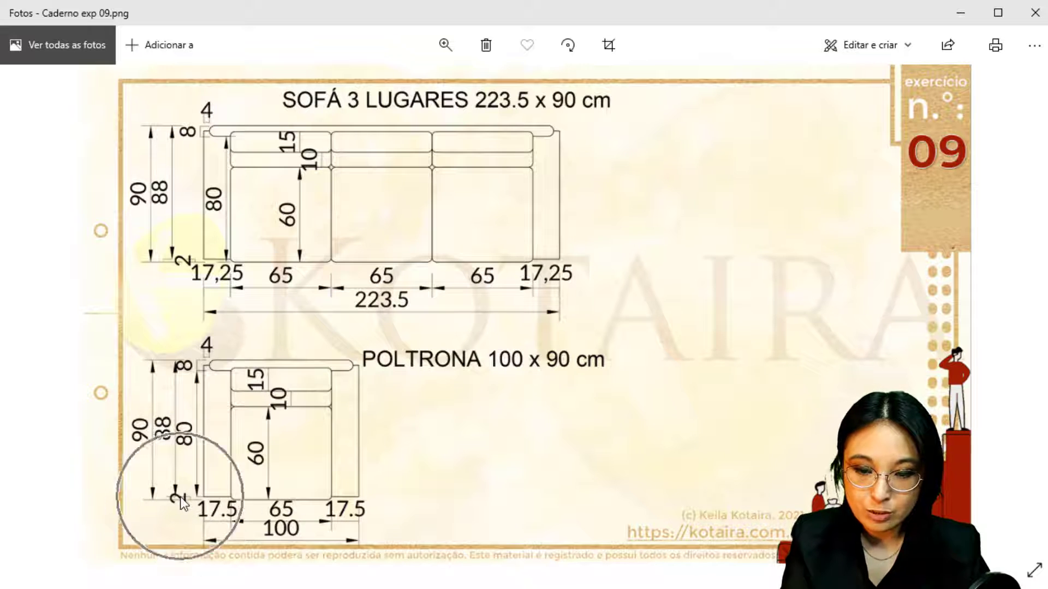
left_click(193, 357)
left_click(184, 497)
key("alt+Tab")
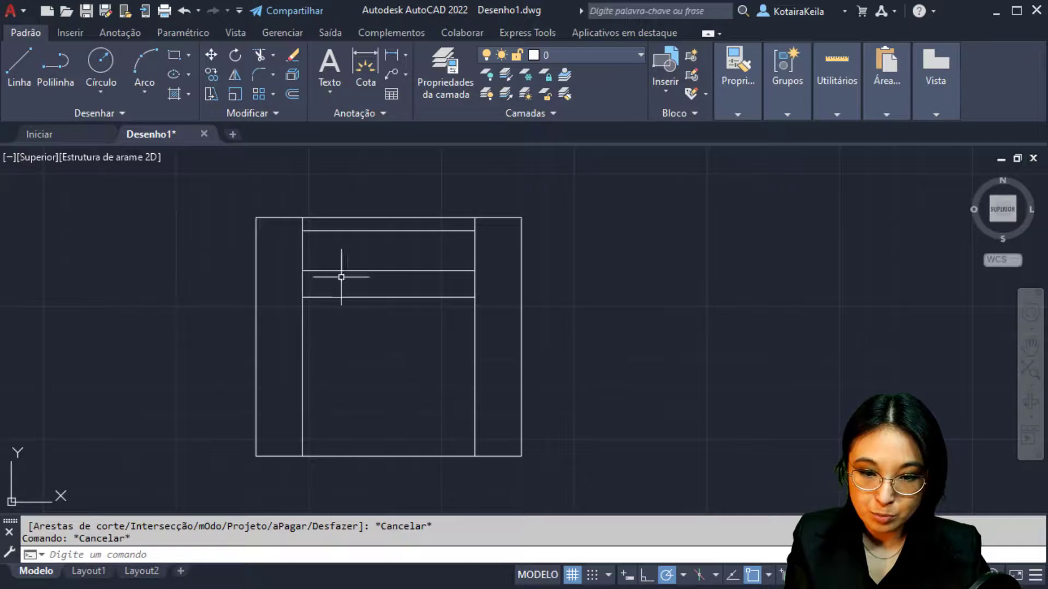
Step: Copy the armchair's top edge 8 straight down with Ortho mode on, and end the Copy command
left_click(285, 206)
left_click(277, 240)
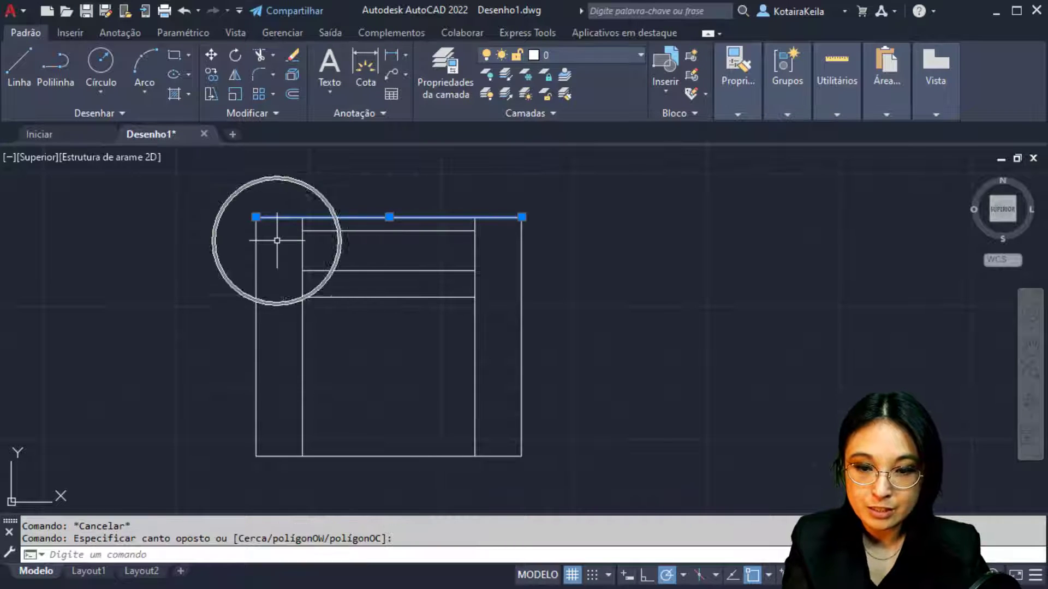
type("co")
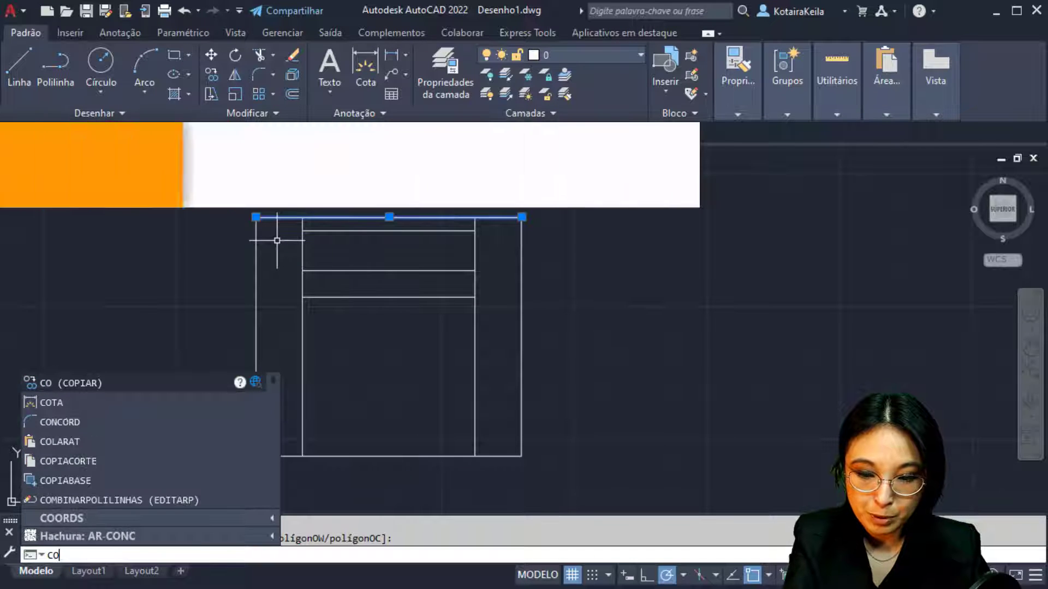
key("Return")
left_click(225, 222)
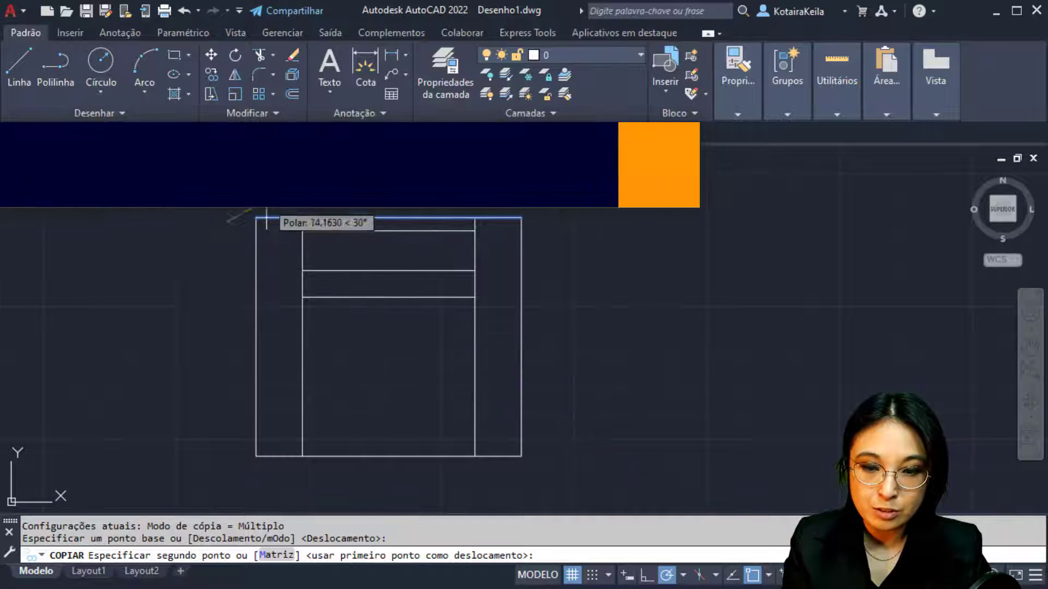
left_click(647, 576)
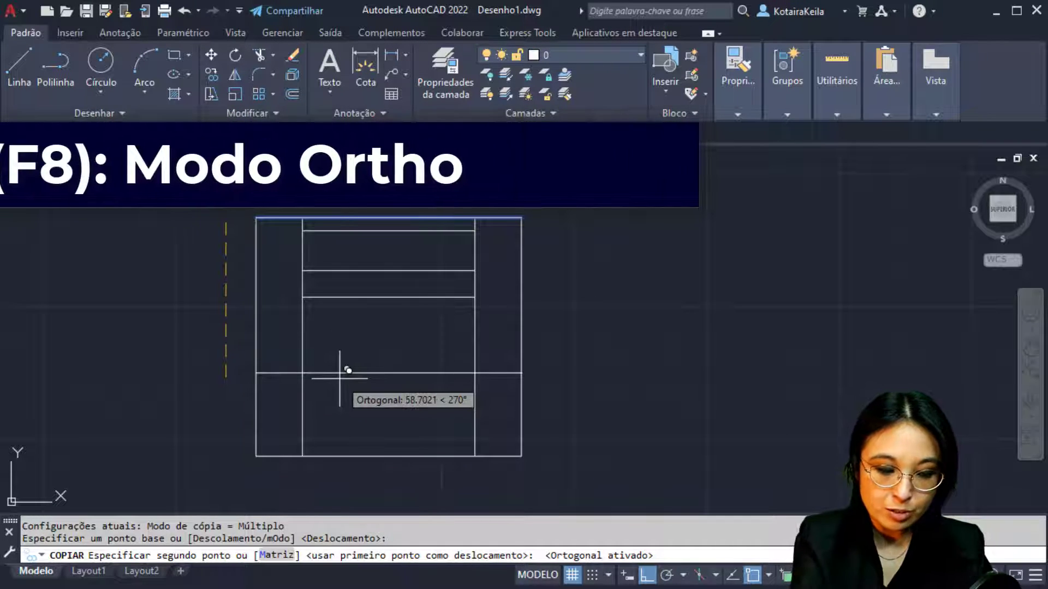
type("8")
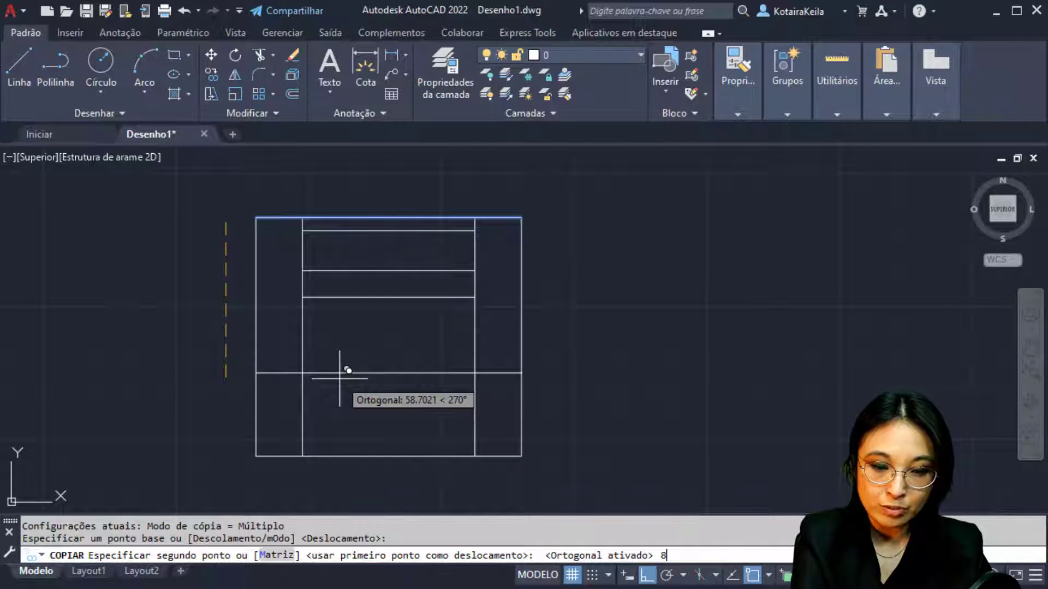
key("Return")
key("Escape")
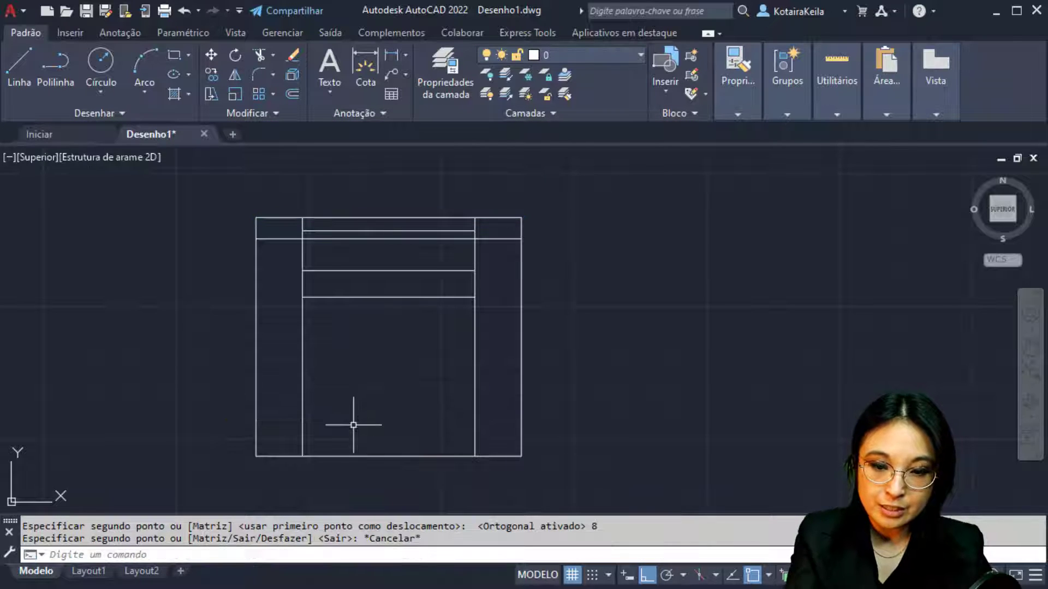
Step: Copy the armchair's bottom edge 2 straight up, and end the Copy command
left_click(408, 429)
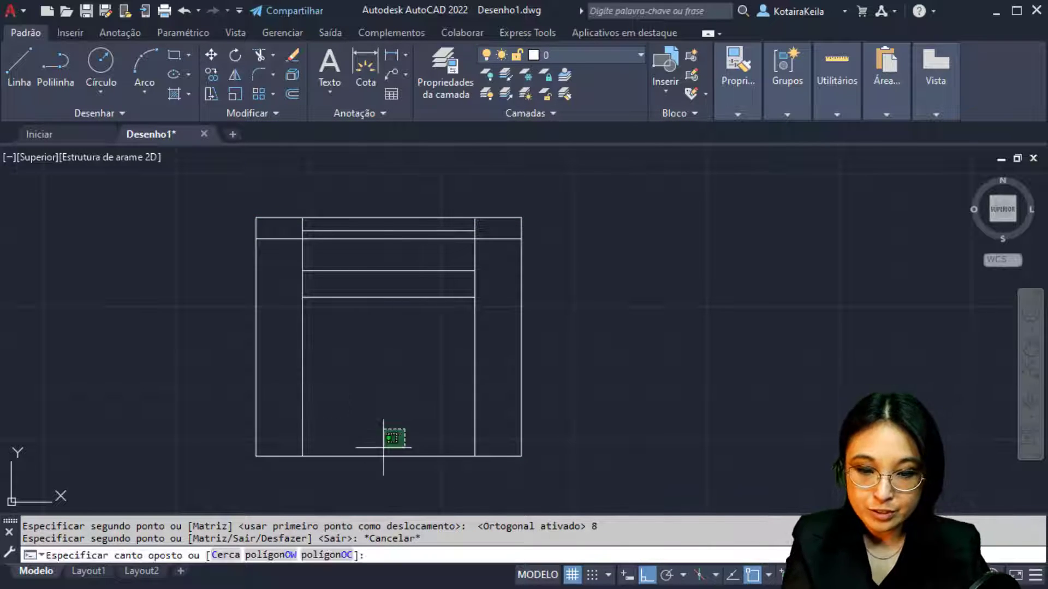
left_click(374, 481)
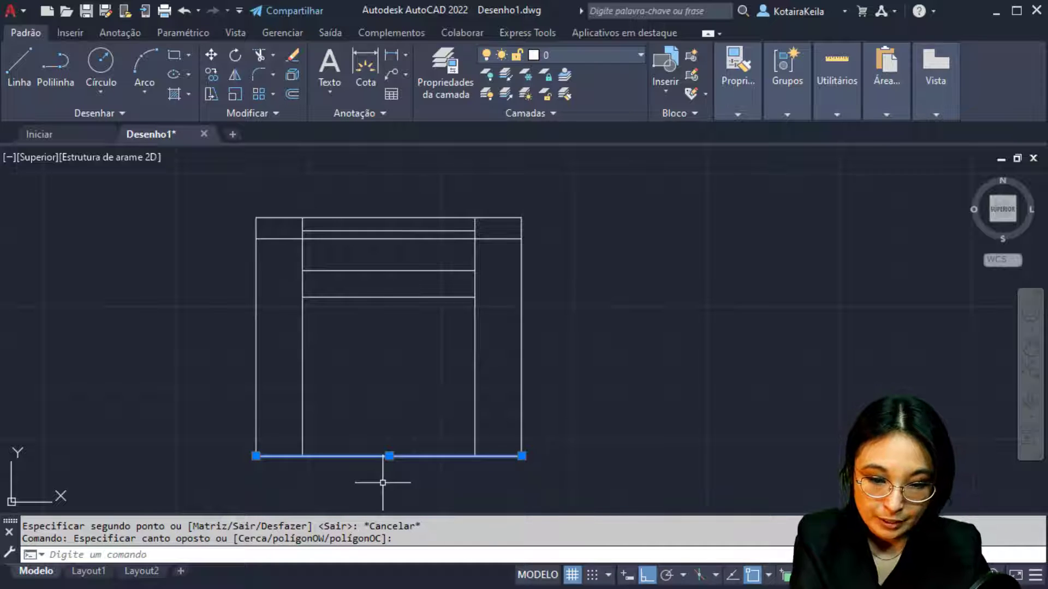
type("co")
key("space")
left_click(217, 464)
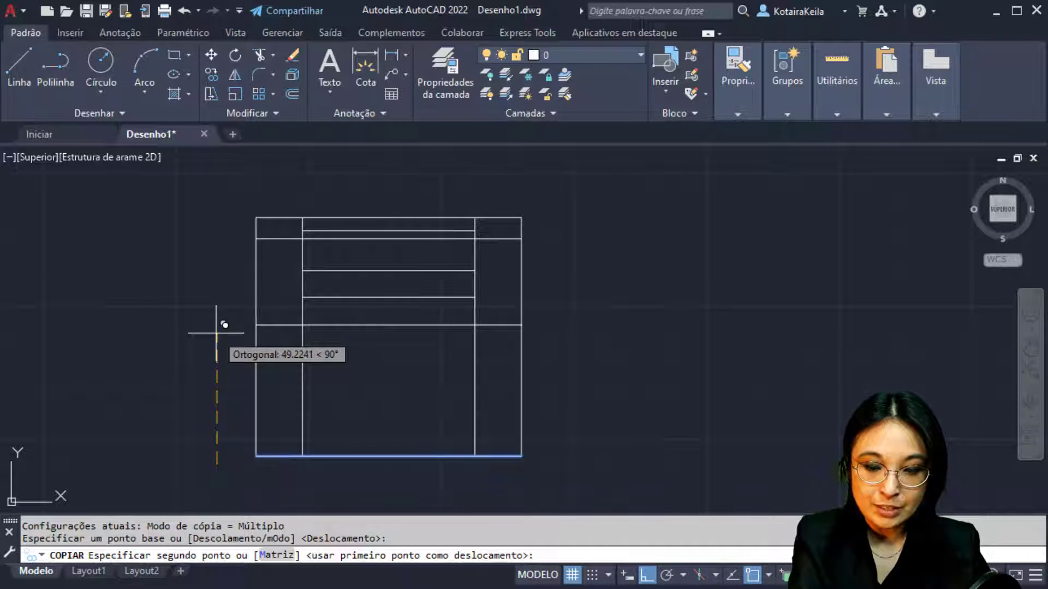
key("space")
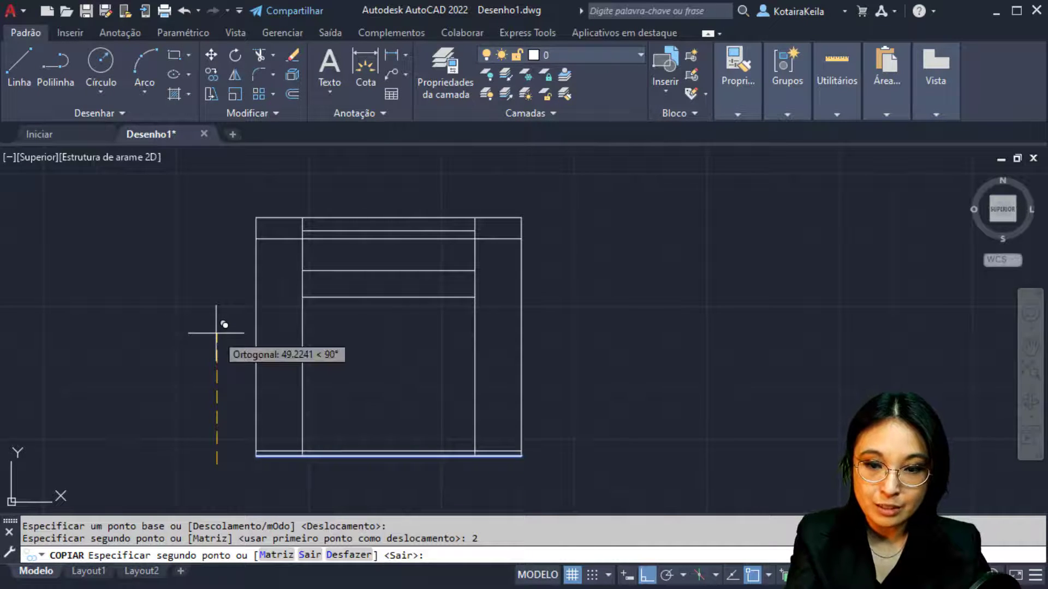
key("Escape")
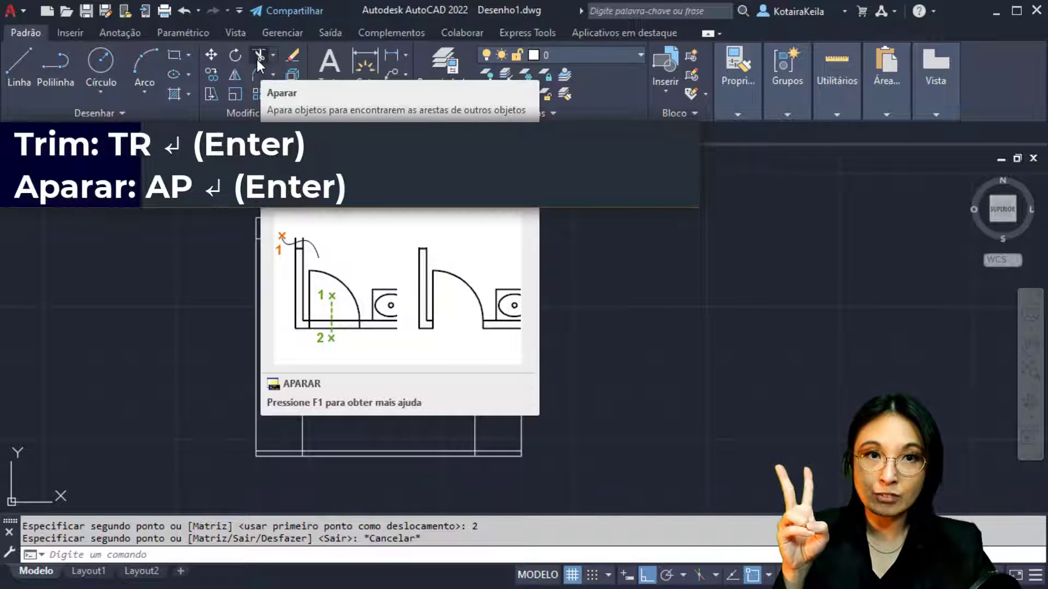
Step: Trim the front strip so both armrests end 2 behind the seat's front edge, removing the upper line across the seat
left_click(257, 57)
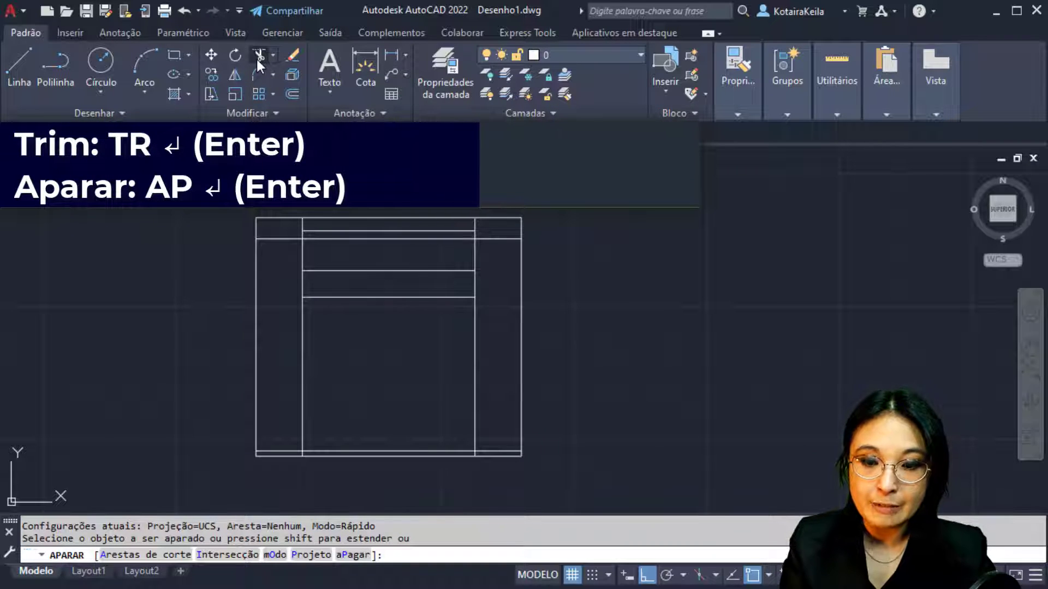
left_click(618, 408)
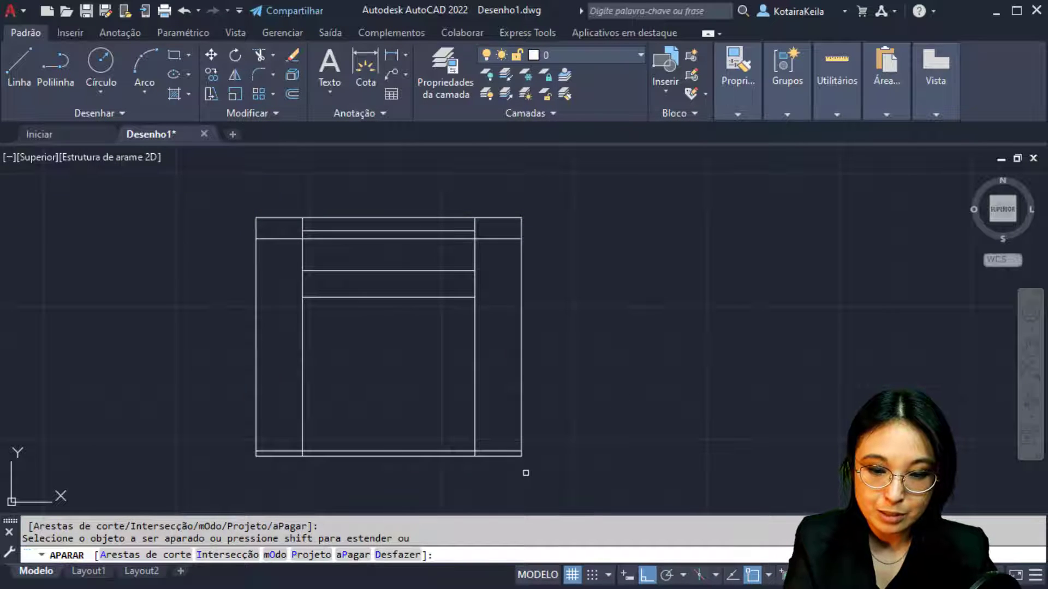
scroll(526, 473, "up", 4)
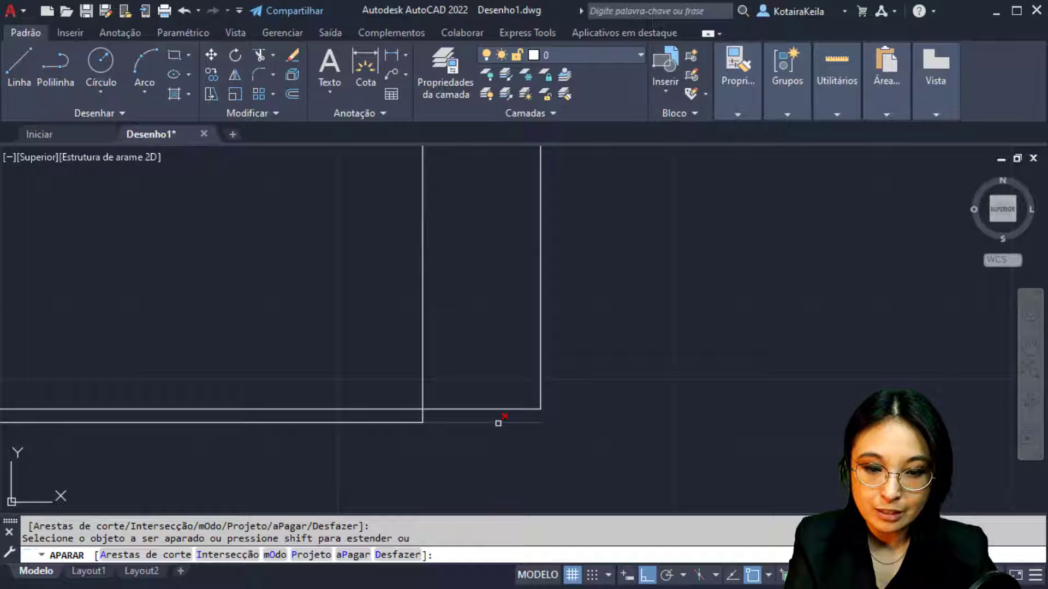
left_click(408, 409)
scroll(412, 410, "down", 4)
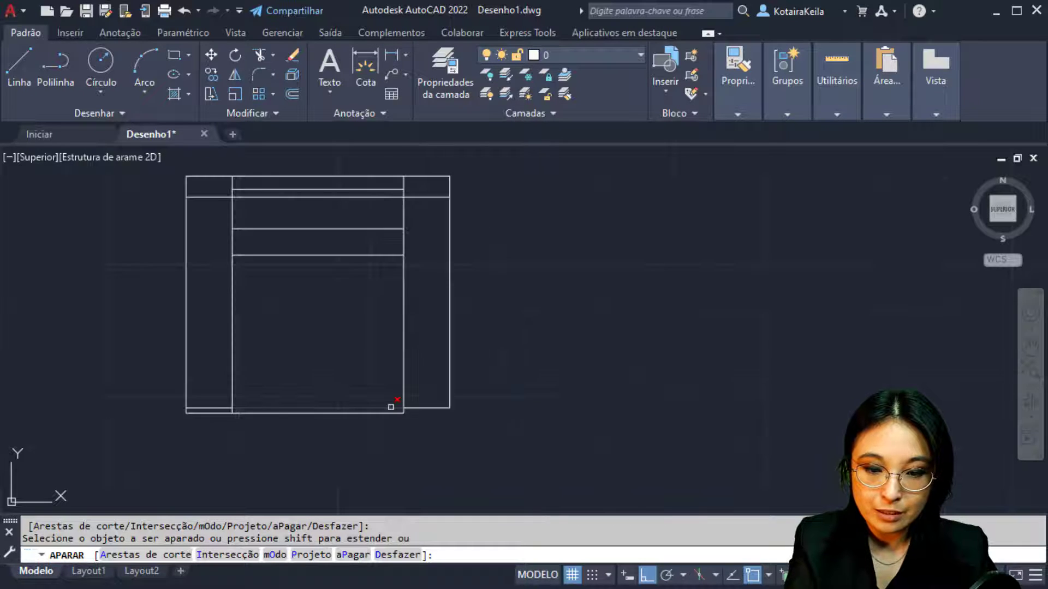
scroll(211, 431, "up", 6)
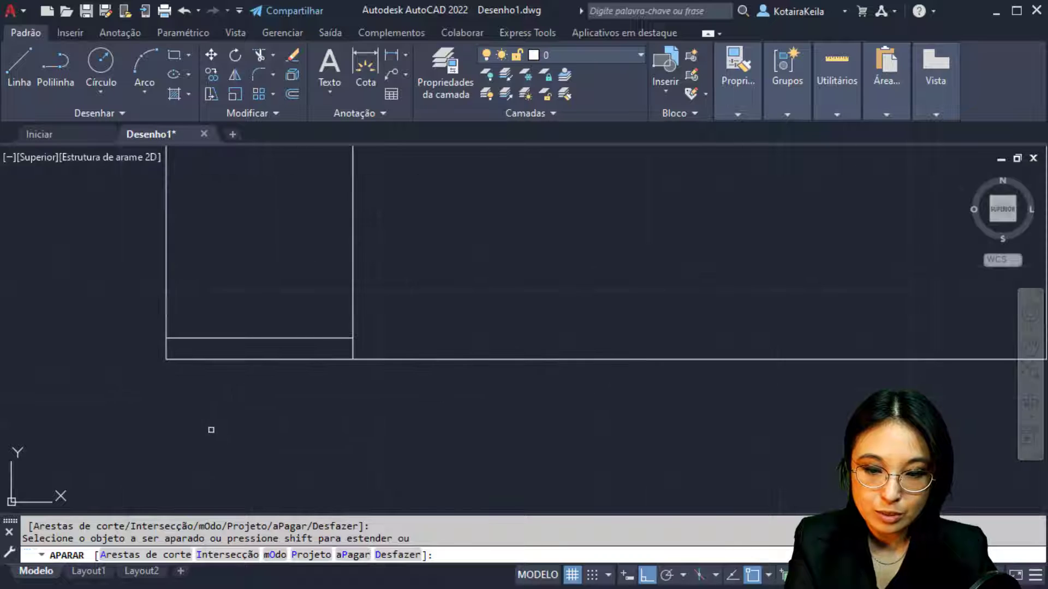
left_click(210, 390)
left_click(159, 348)
scroll(162, 394, "down", 4)
scroll(562, 384, "down", 2)
middle_click_drag(561, 384, 547, 431)
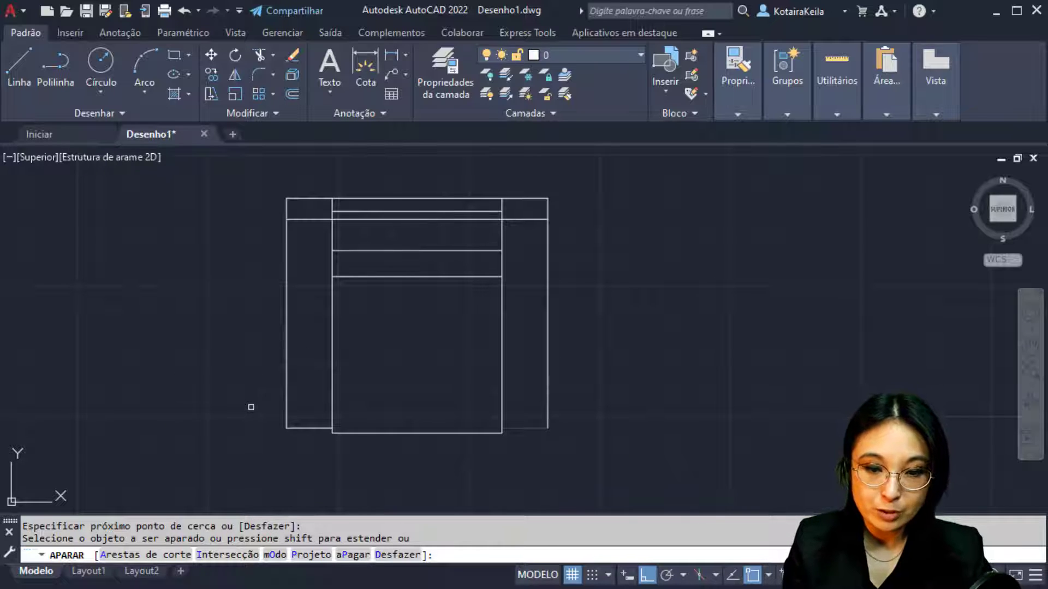
Step: Compare with exercise 09, and trim the backrest line crossing the back cushion and both vertical segments above that cushion
key("alt+Tab")
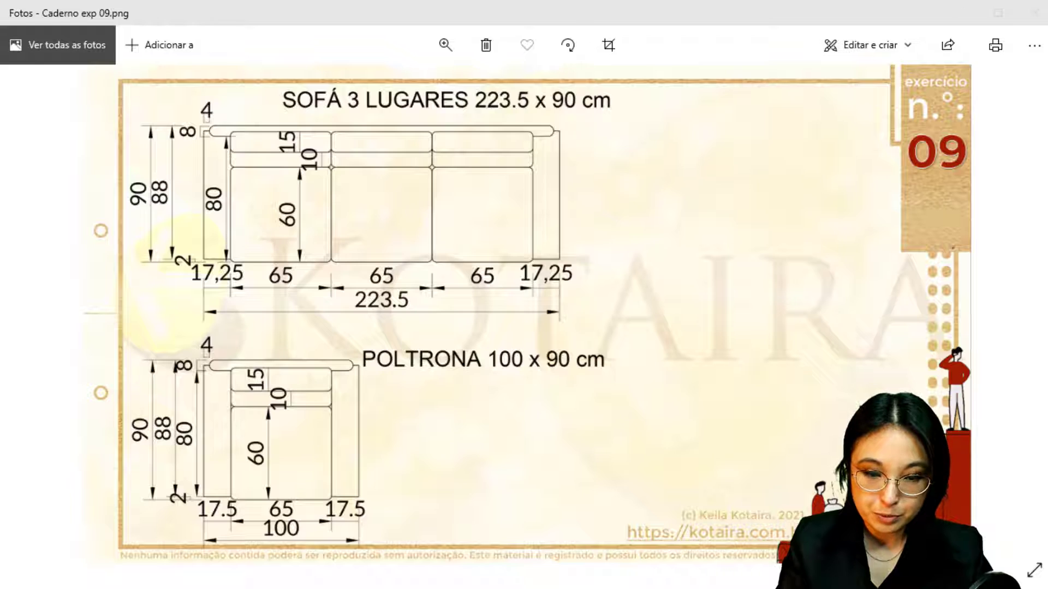
key("alt+Tab")
left_click(369, 219)
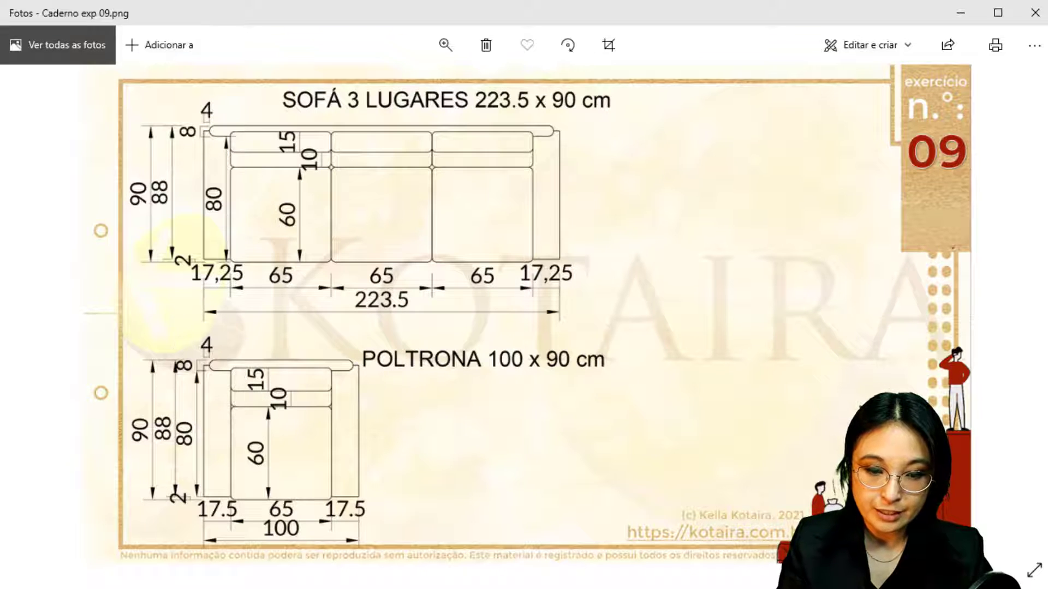
key("alt+Tab")
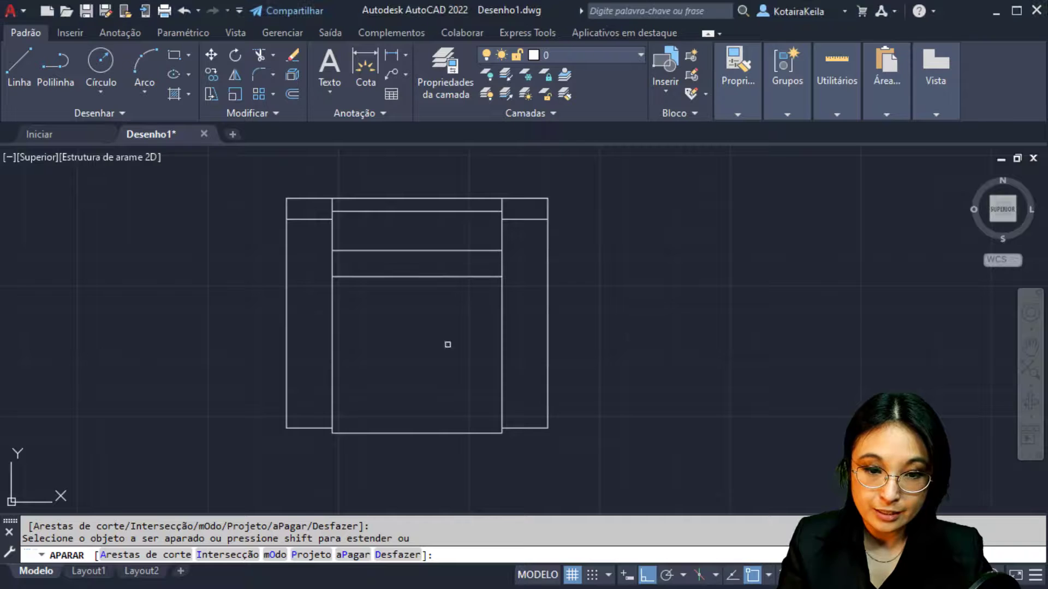
left_click(502, 204)
left_click(332, 204)
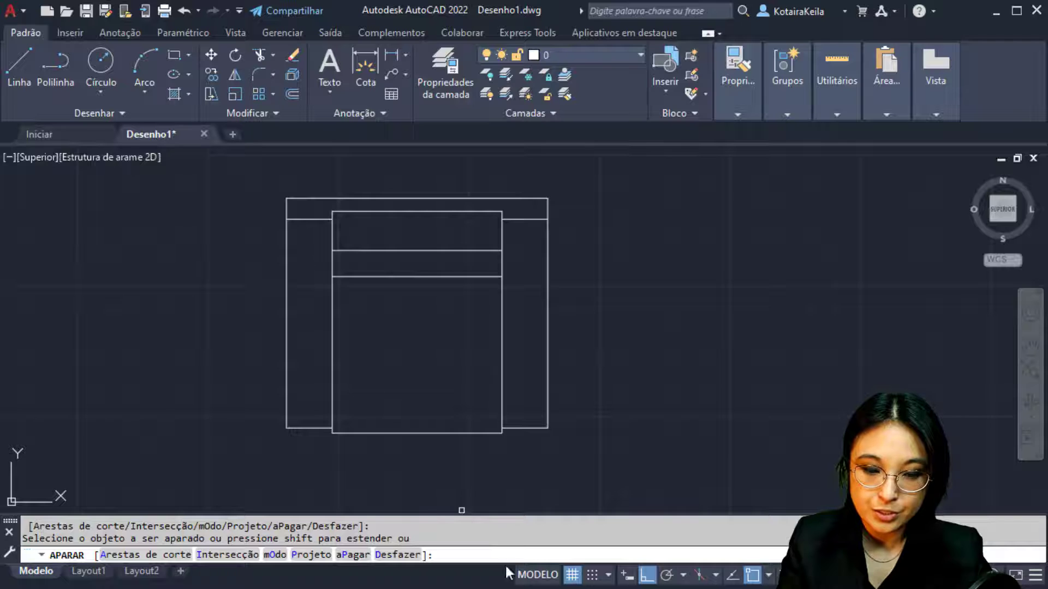
Step: Check the armchair backrest's end offsets in exercise 09, return to the AutoCAD drawing, and end the Trim command
key("alt+Tab")
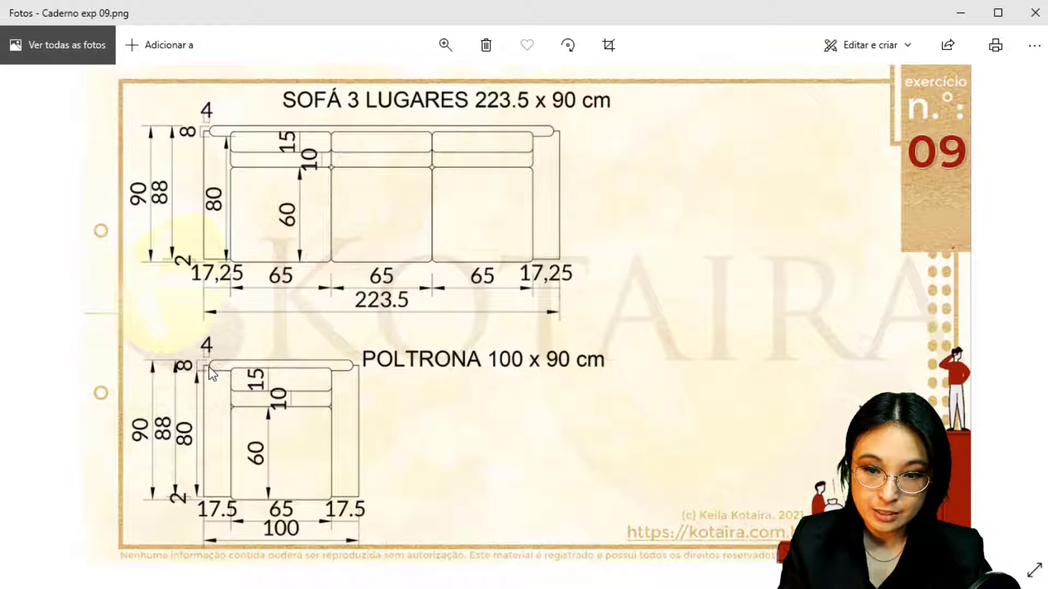
key("ctrl")
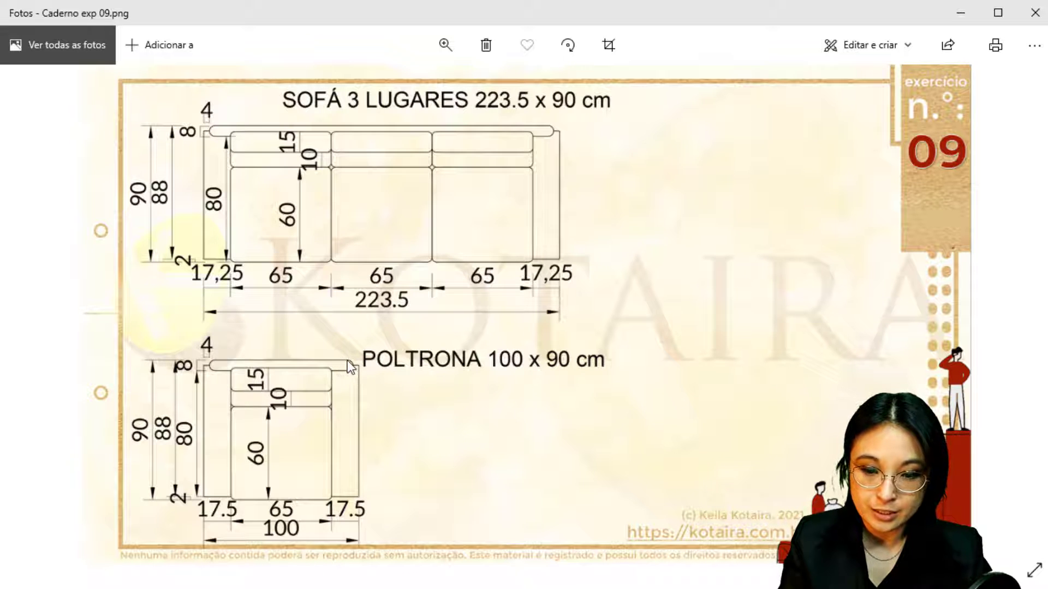
key("alt+Tab")
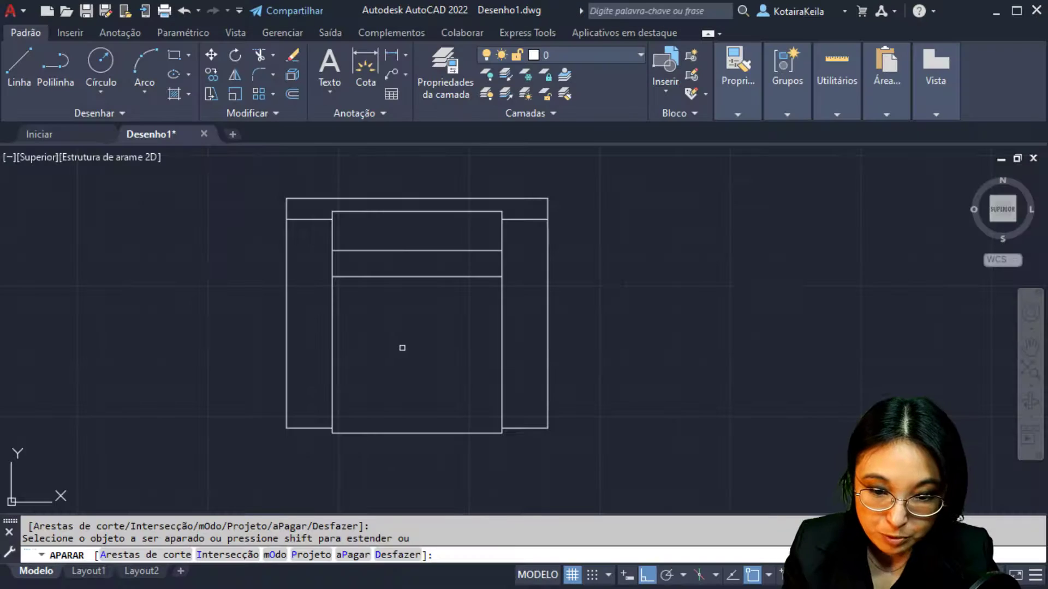
left_click(355, 284)
key("Escape")
key("Escape")
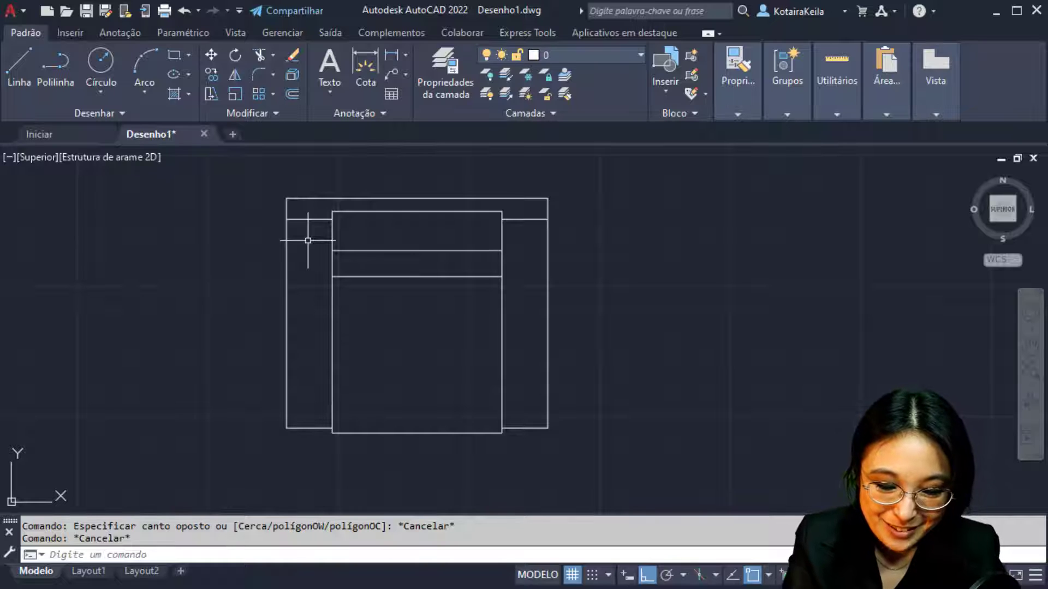
Step: Offset the armchair's left, top and right outer edges 4 inward, and end the Offset command
type("_OFFSET")
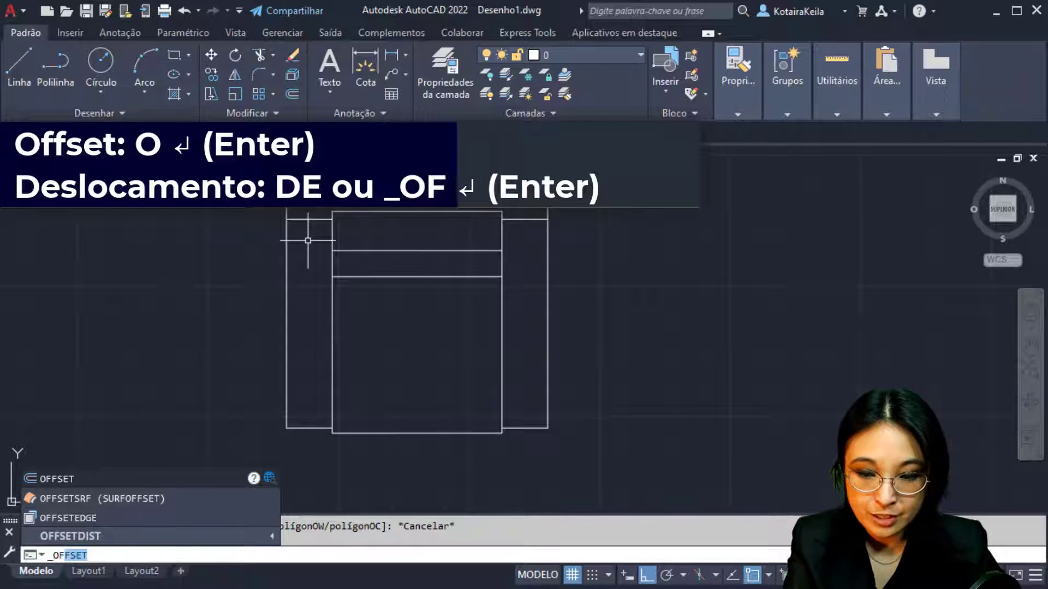
key("Return")
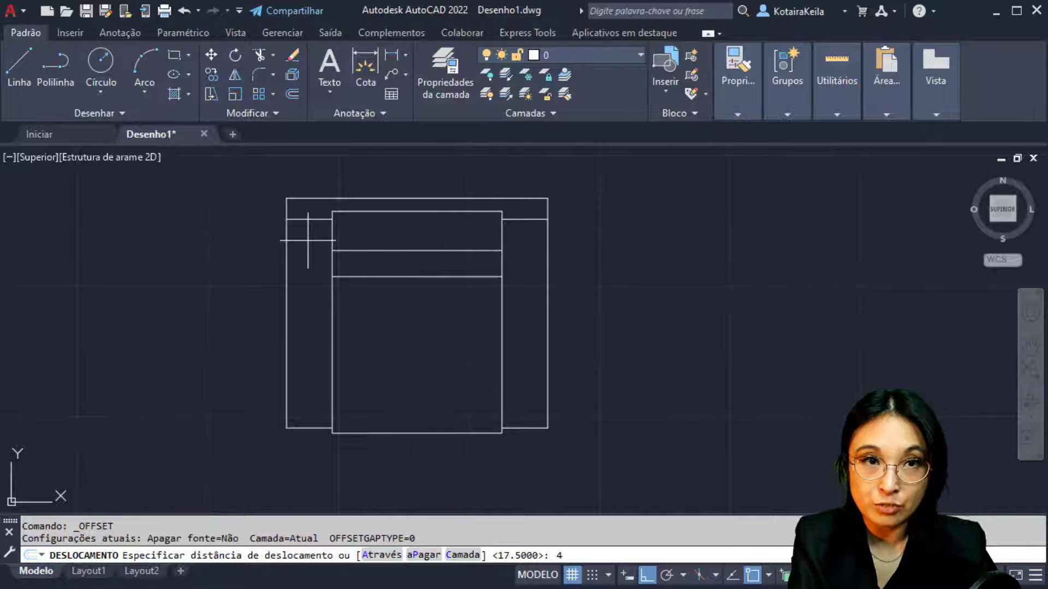
type("4")
key("Return")
scroll(314, 199, "up", 2)
left_click(264, 214)
left_click(300, 211)
left_click(302, 199)
left_click(299, 213)
left_click(681, 264)
left_click(661, 269)
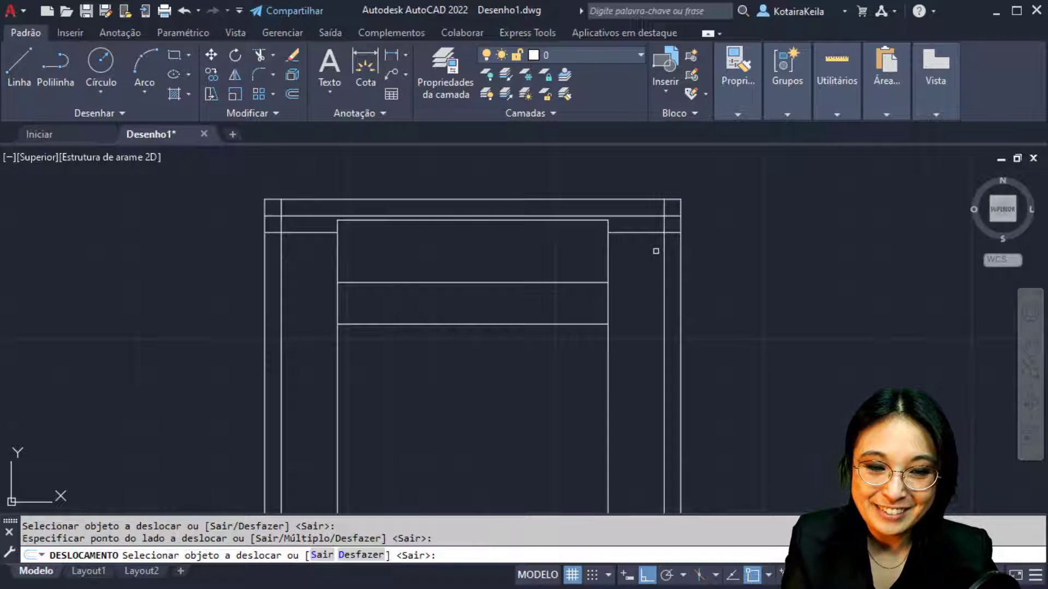
key("Escape")
key("Escape")
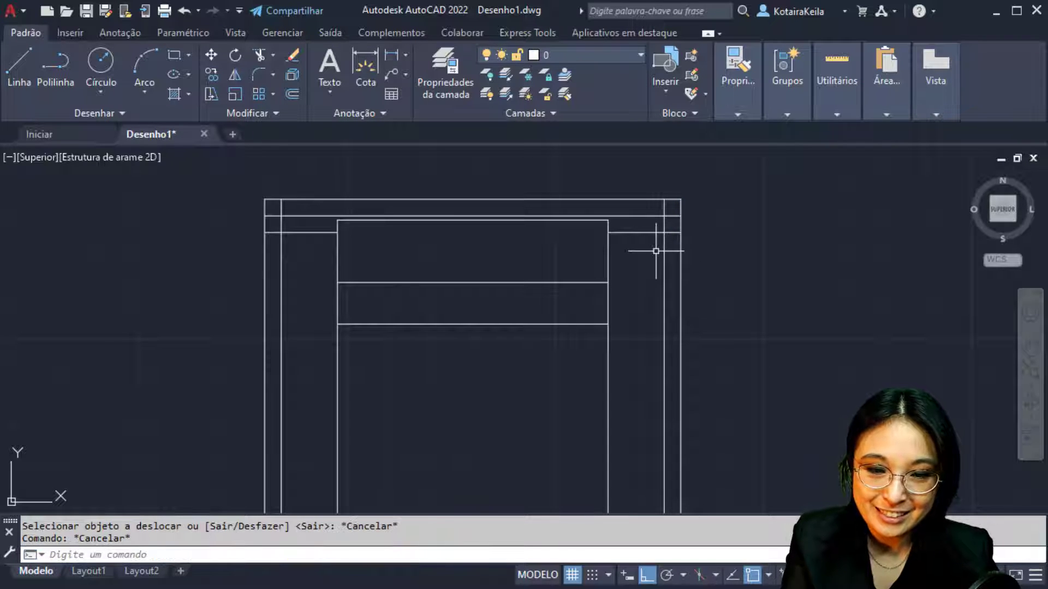
Step: Check the armchair's backrest ends in exercise 09, return to AutoCAD, and trim the outer corners above both armrests
type("tr")
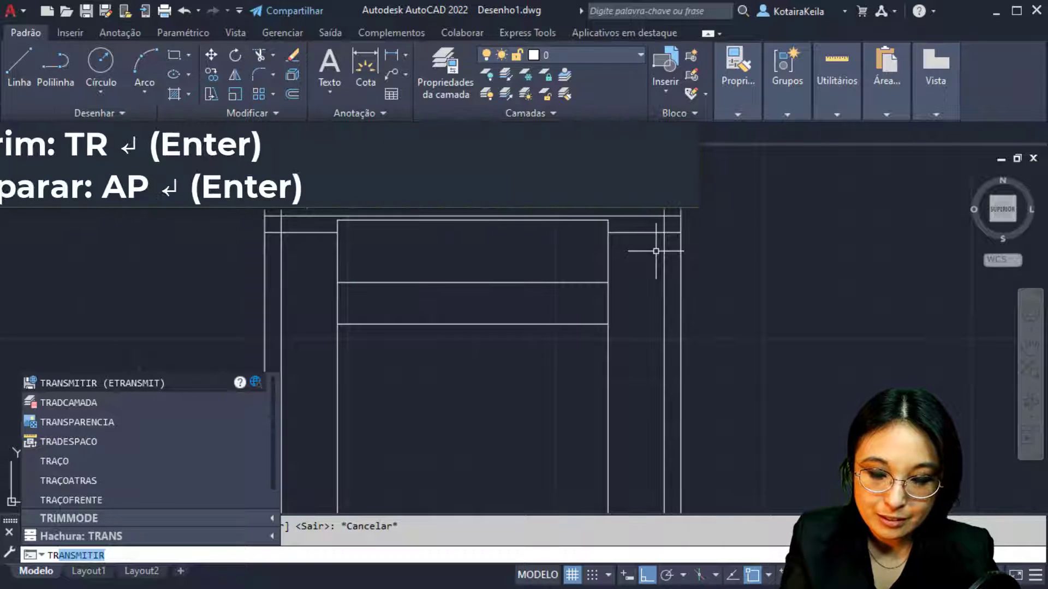
key("Escape")
type("ap")
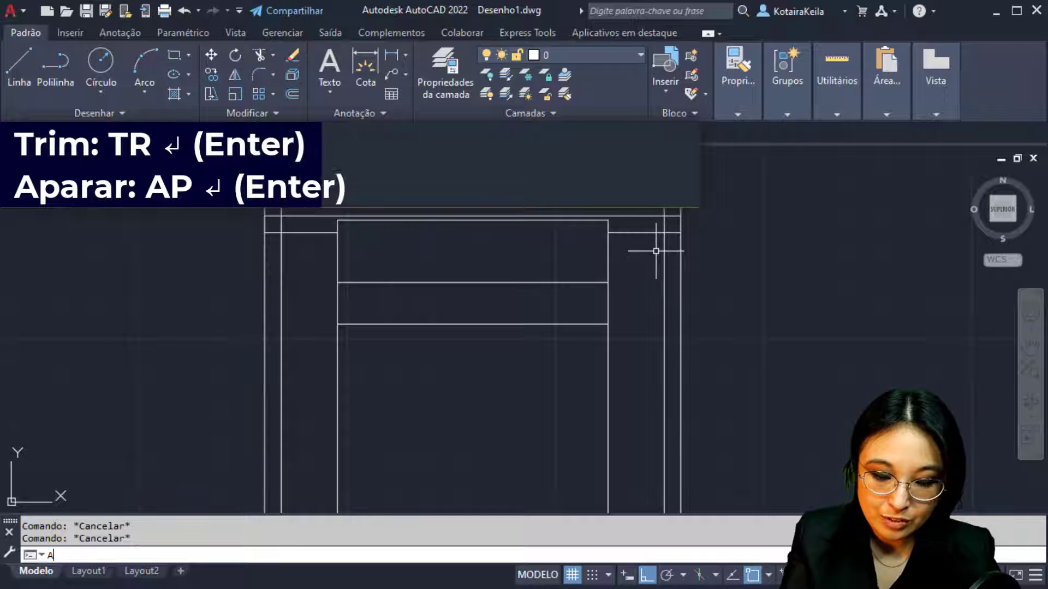
key("Return")
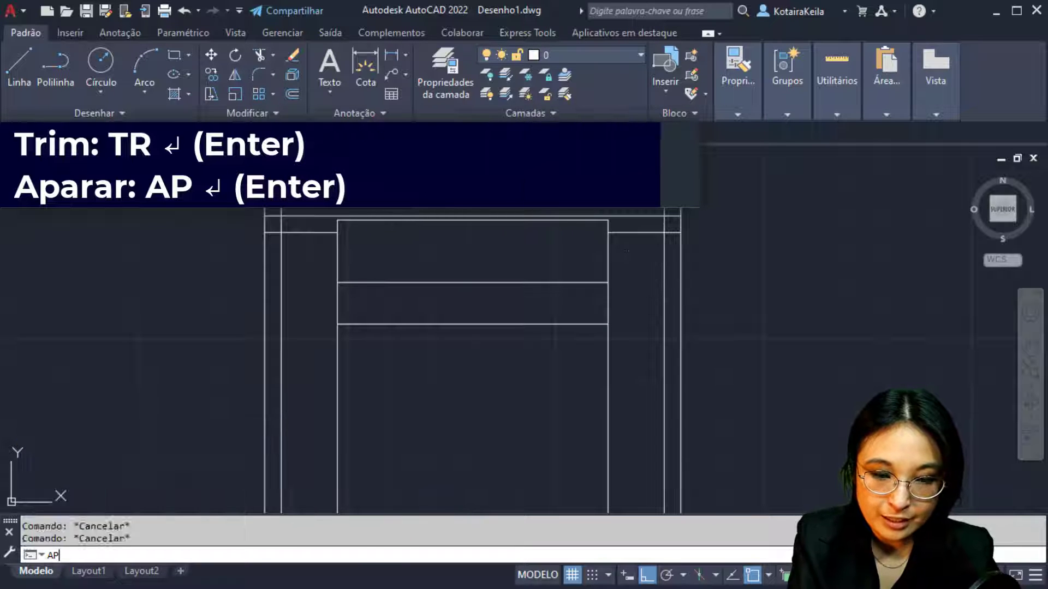
key("alt+Tab")
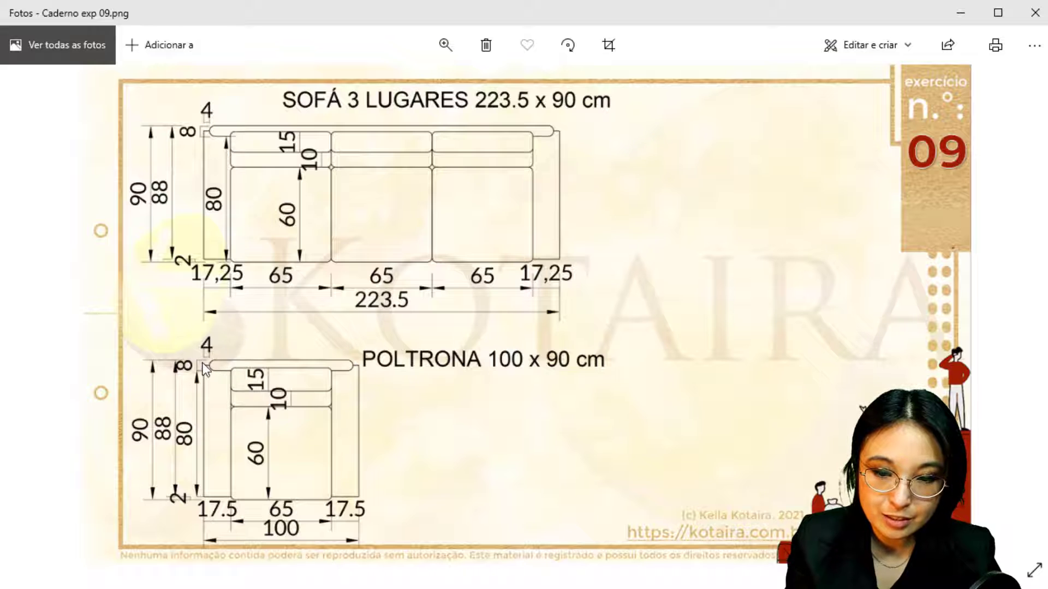
left_click(356, 362)
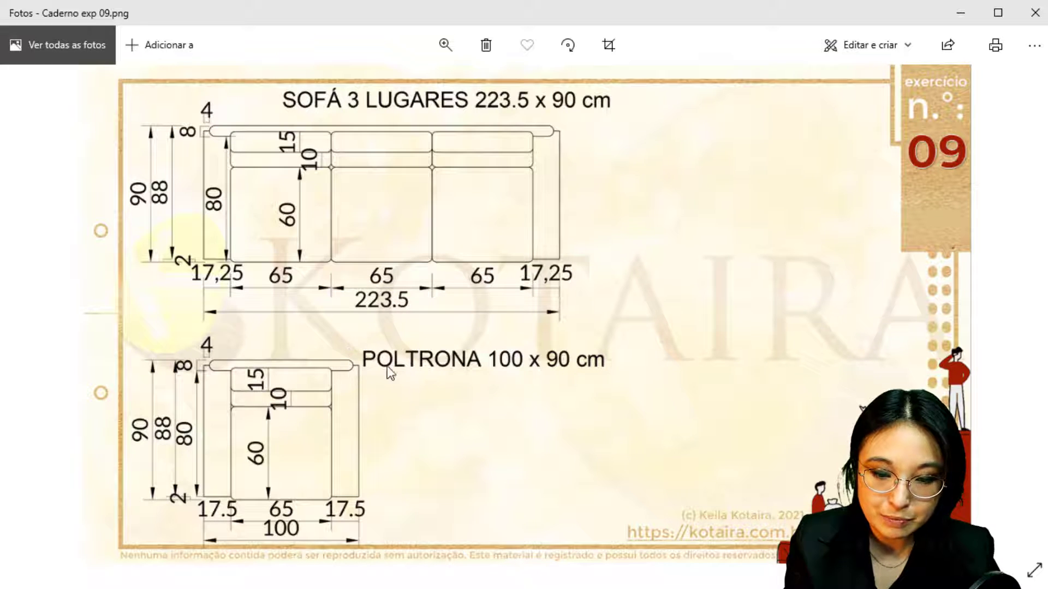
key("alt+Tab")
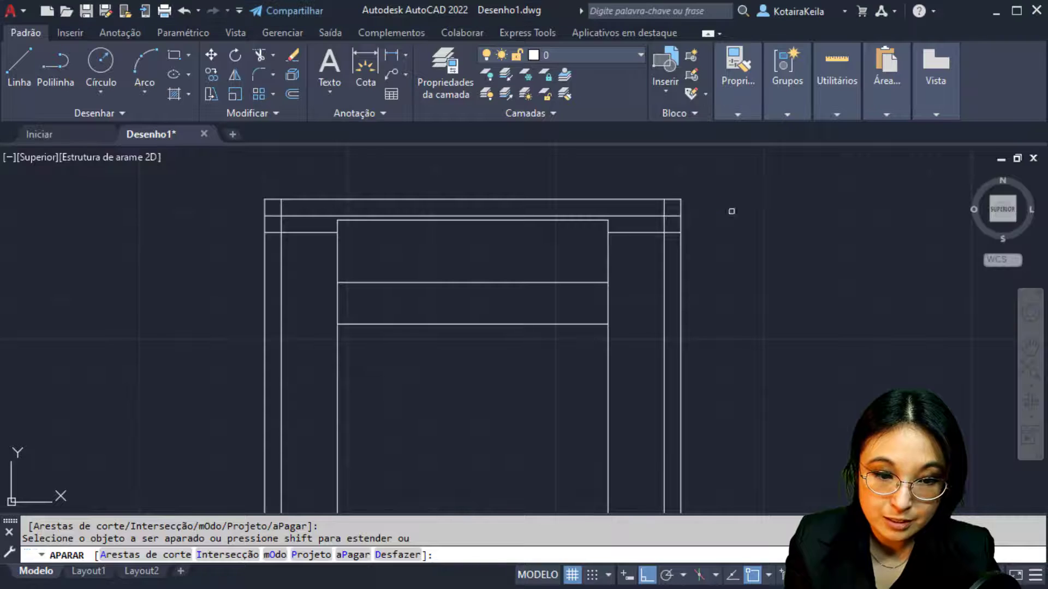
mouse_move(702, 183)
left_mouse_down()
mouse_move(679, 206)
mouse_move(675, 195)
left_mouse_up()
left_click_drag(273, 189, 250, 211)
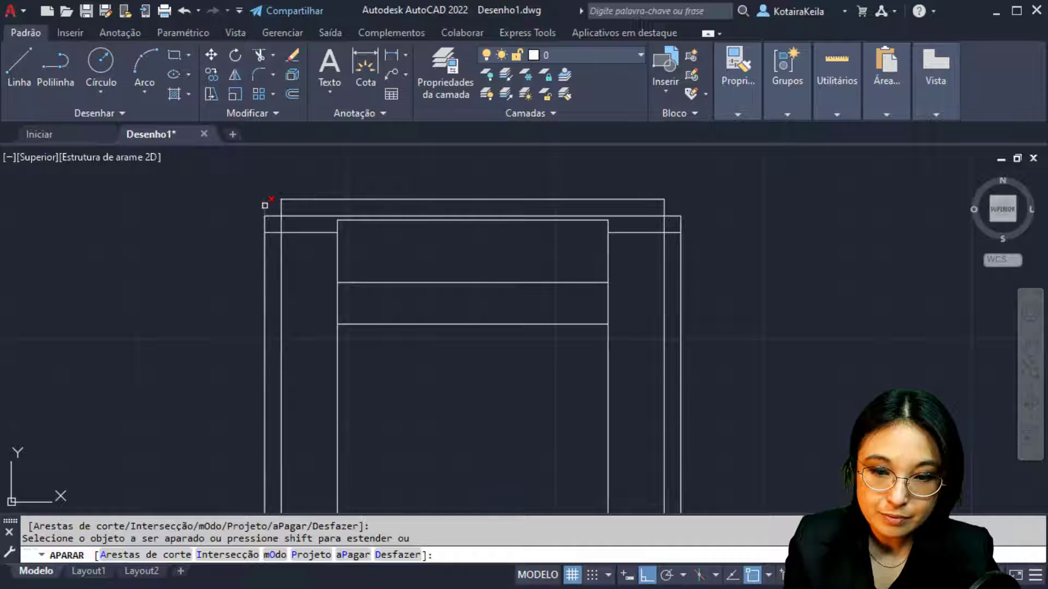
Step: Trim the backrest's lower line beyond both ends and the two inner vertical lines below the backrest
left_click(274, 233)
left_click(300, 232)
key("ctrl+z")
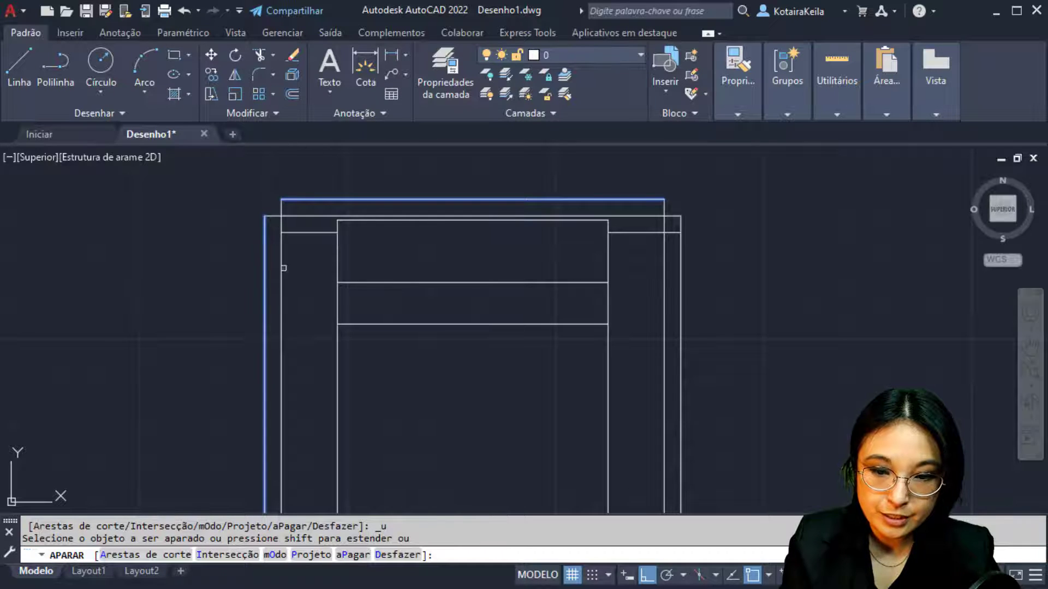
left_click(663, 240)
left_click(280, 268)
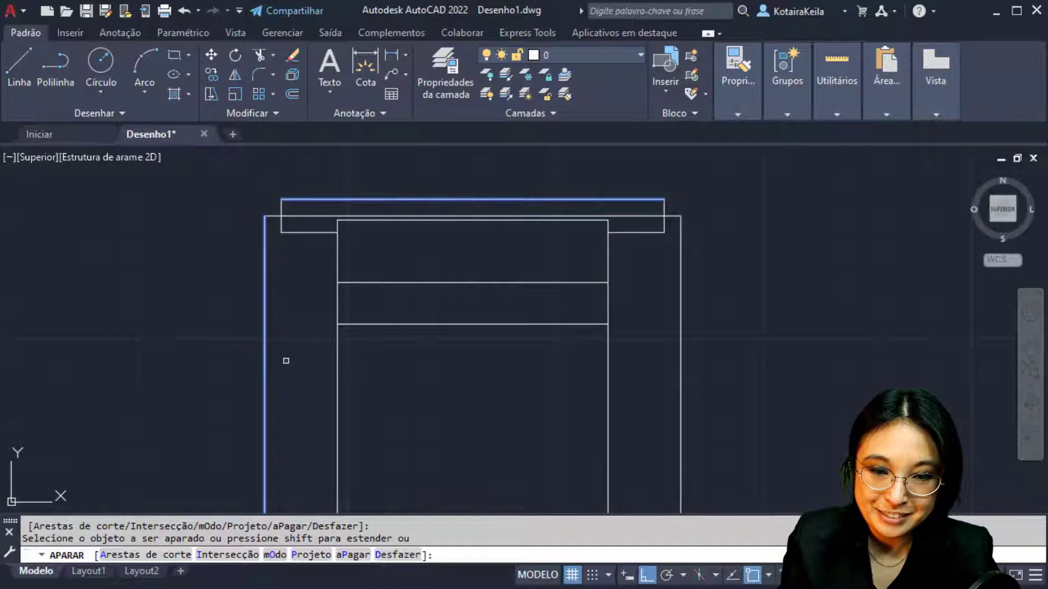
Step: Trim the armrest-top line crossing the inside of the backrest, and end the Trim command
left_click(318, 217)
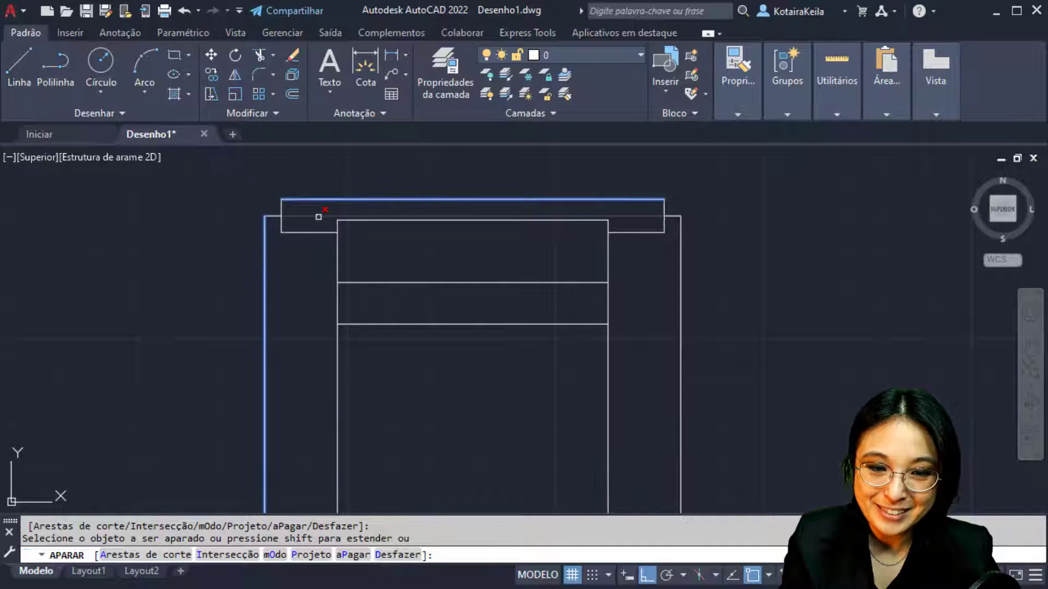
key("Escape")
key("Escape")
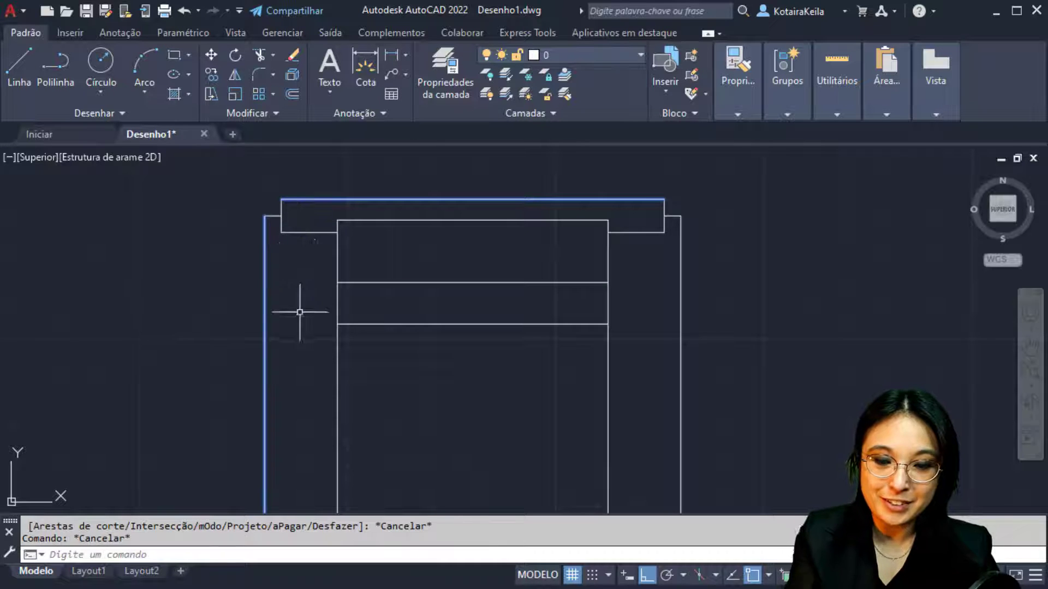
scroll(299, 304, "down", 2)
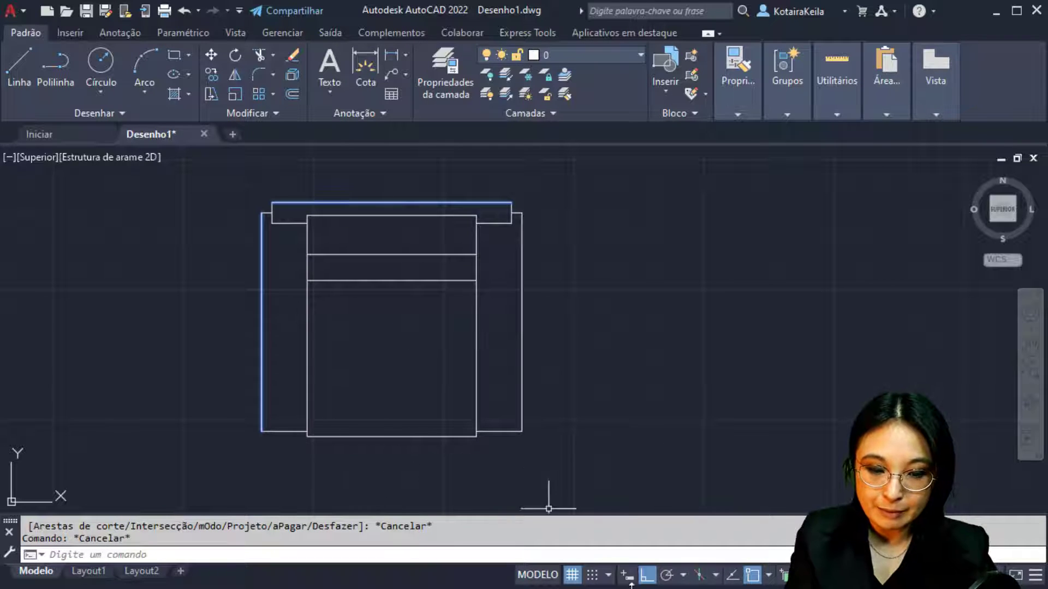
Step: Examine the armchair's rounded seat corners in the exercise 09 reference image in Photos, and return to the AutoCAD drawing
key("alt+Tab")
left_click(228, 493)
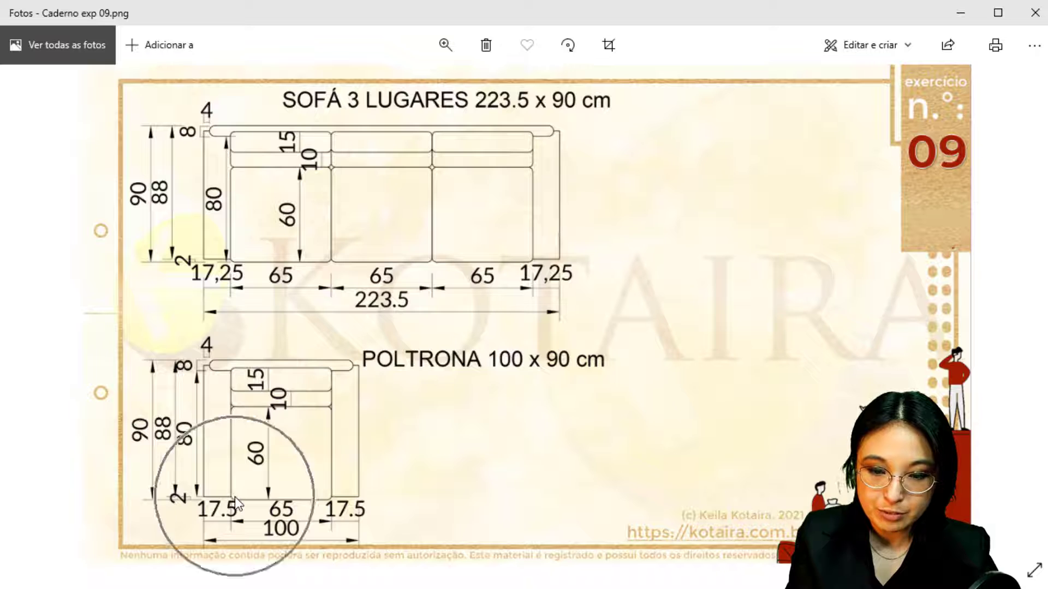
key("ctrl")
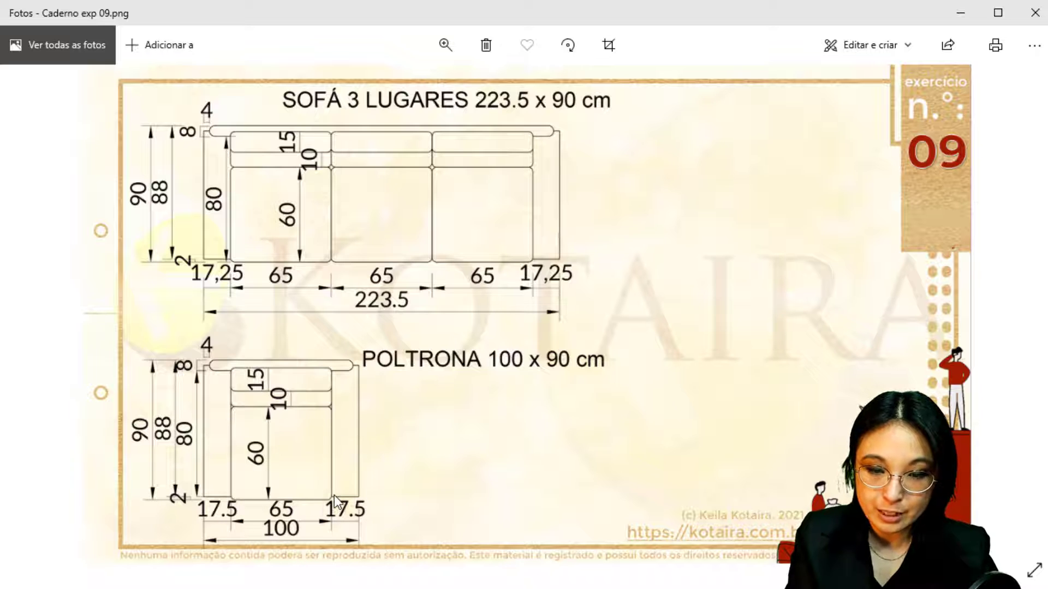
key("ctrl")
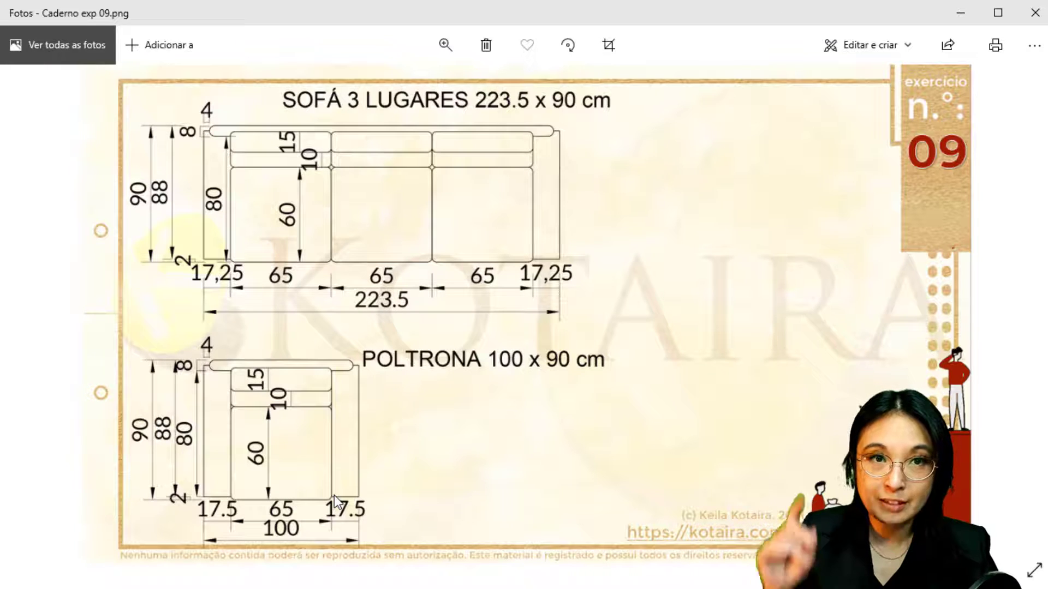
key("alt+Tab")
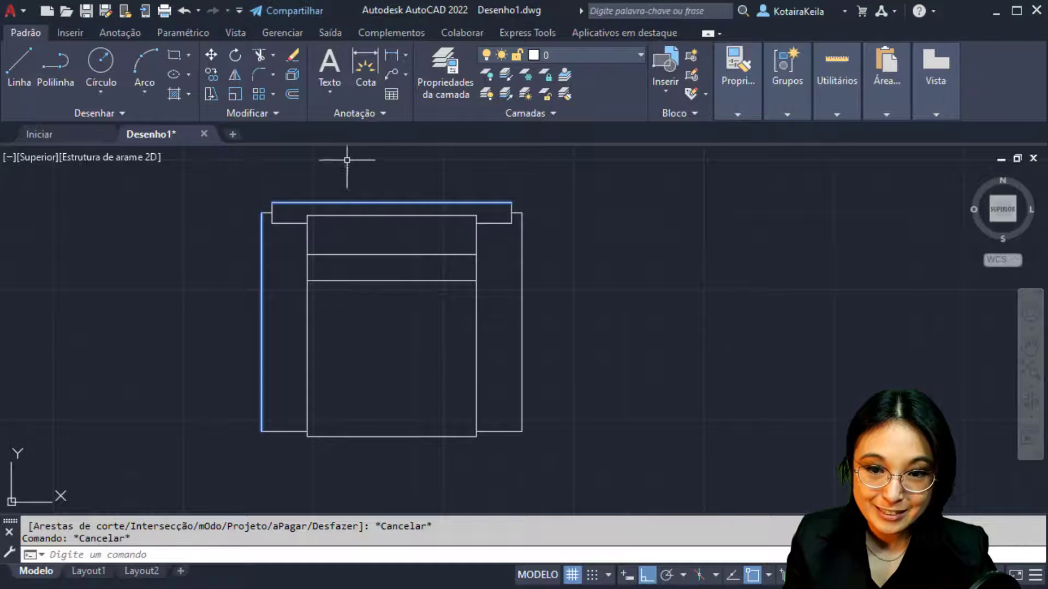
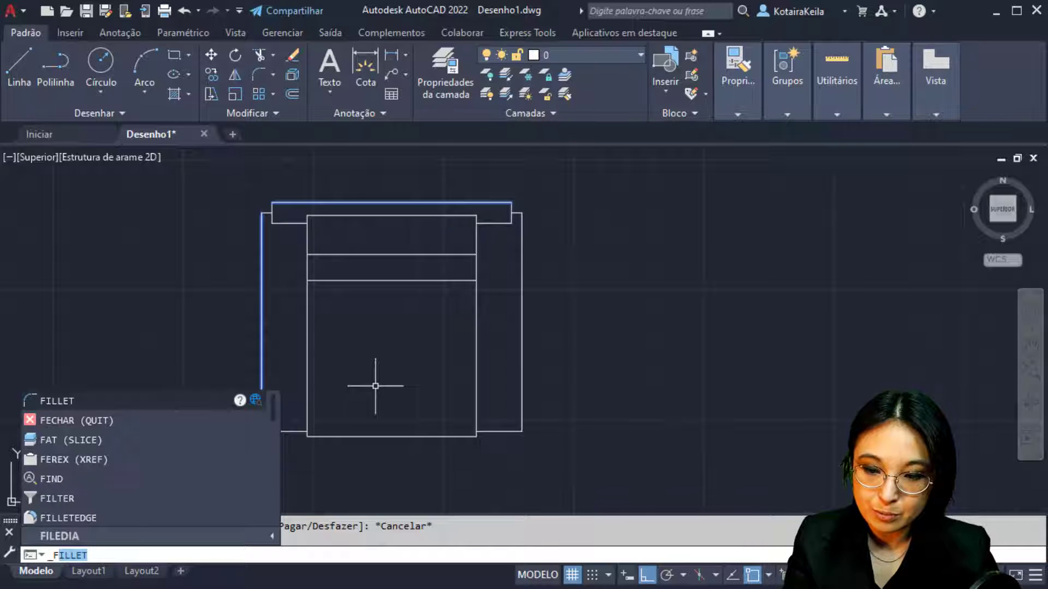
key("BackSpace")
key("BackSpace")
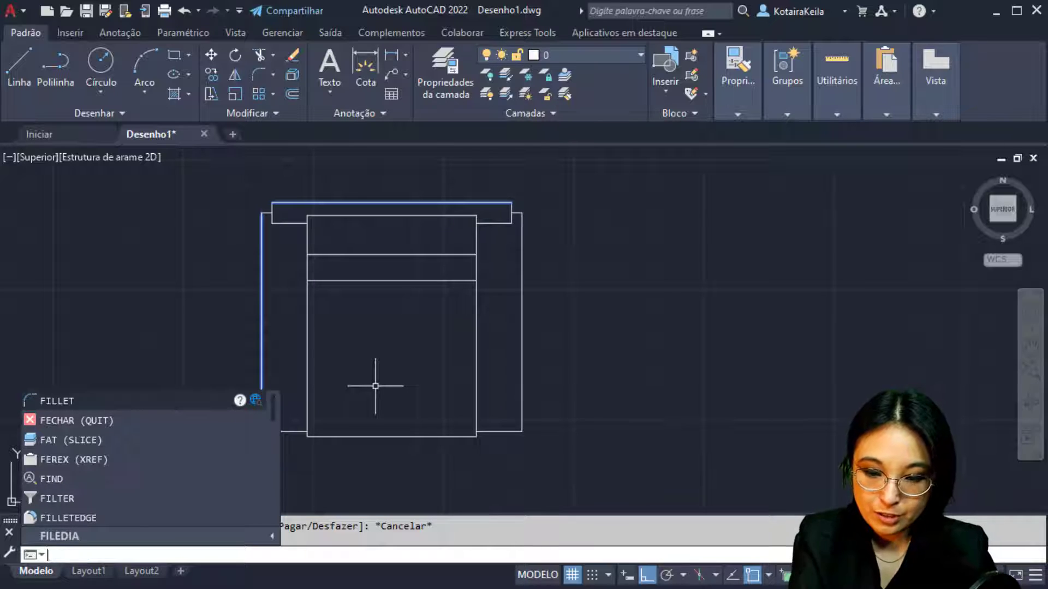
key("Escape")
type("CON")
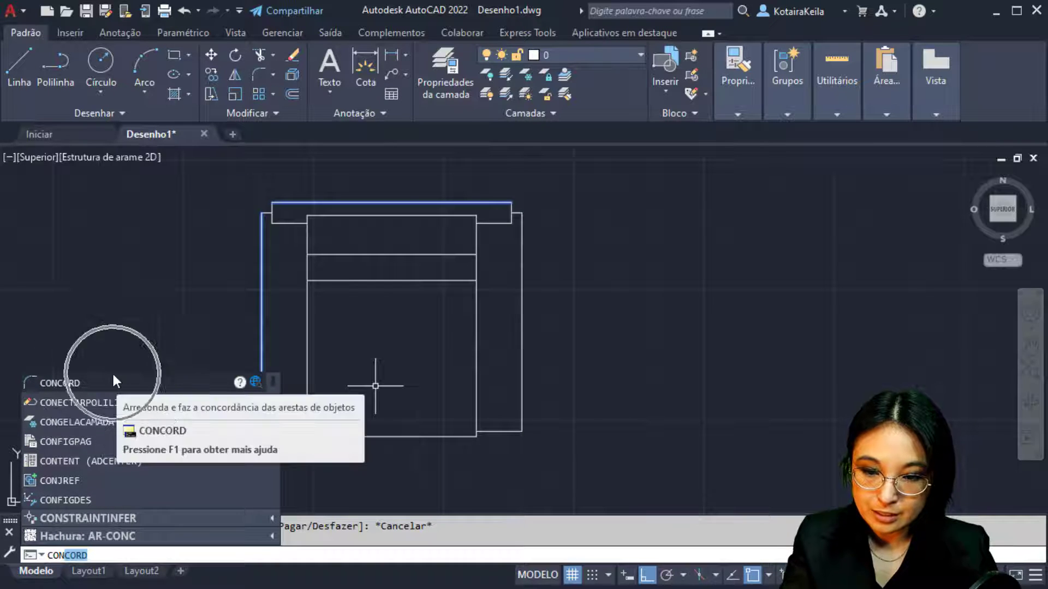
key("BackSpace")
key("Escape")
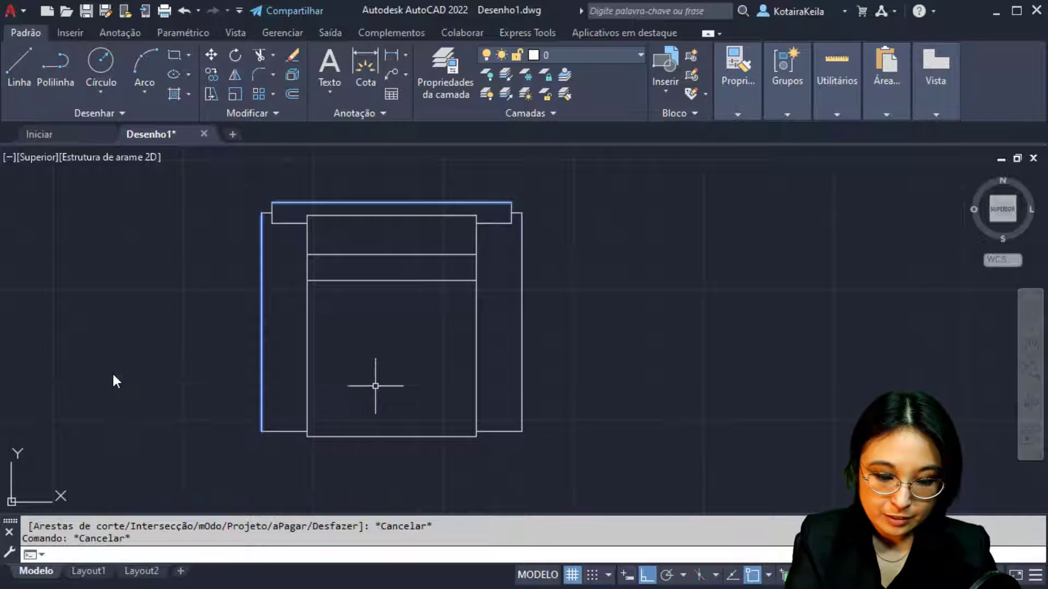
Step: Fillet the lower-left corner of the armchair seat with a radius of 2
type("F")
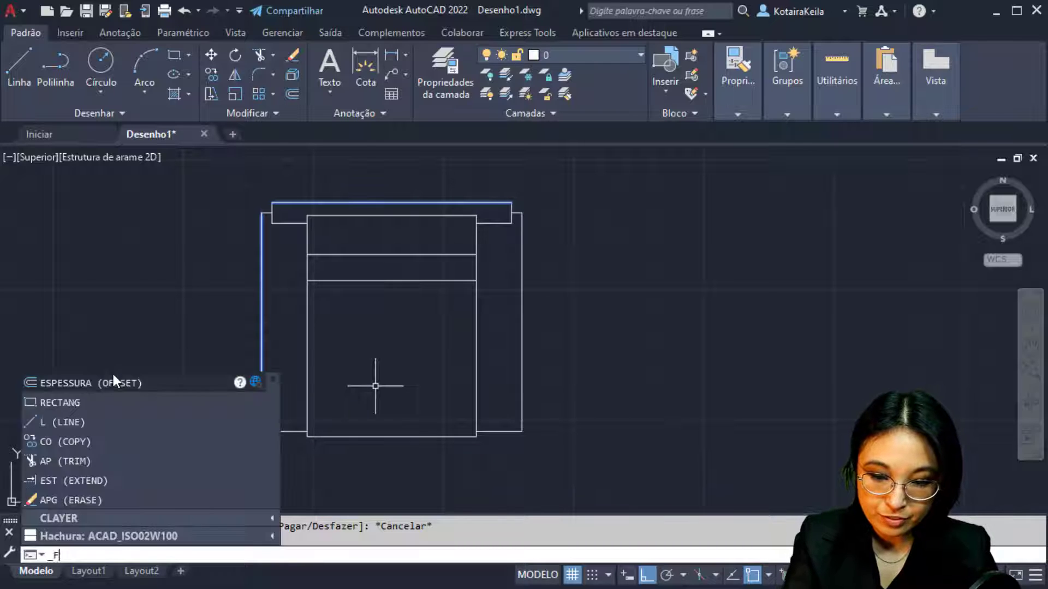
key("Return")
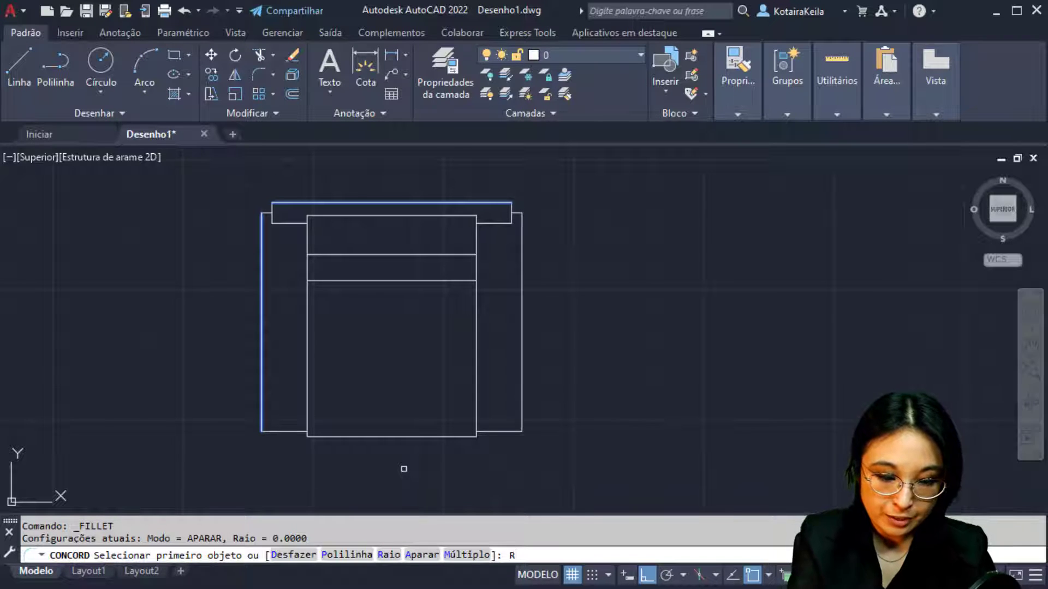
key("Return")
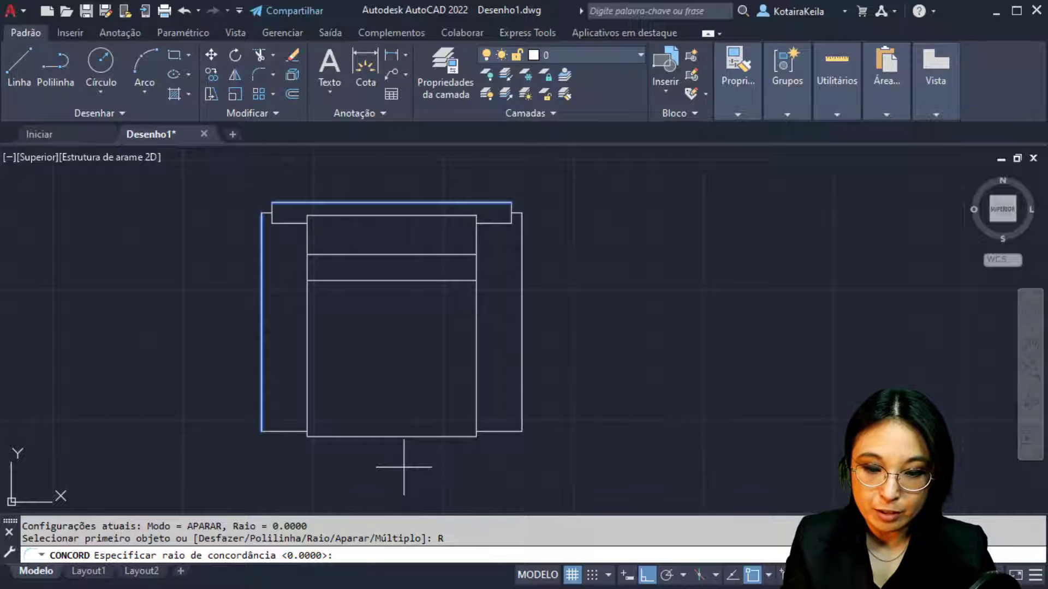
key("Return")
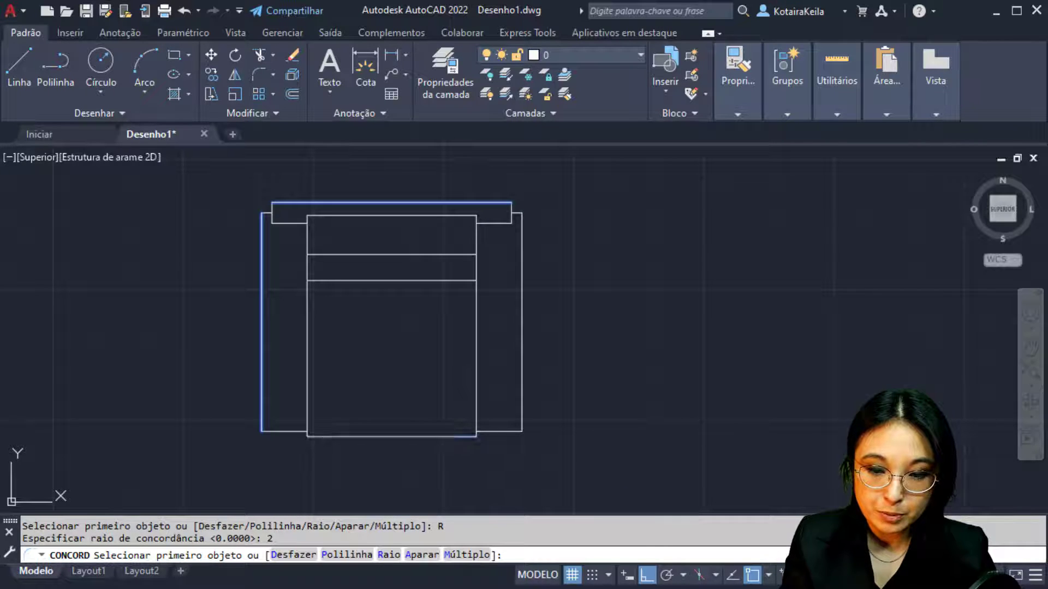
left_click(318, 436)
left_click(307, 410)
Step: Fillet the lower-right corner of the armchair seat with the same radius
scroll(307, 445, "up", 5)
middle_click_drag(308, 445, 109, 445)
type("f")
key("Return")
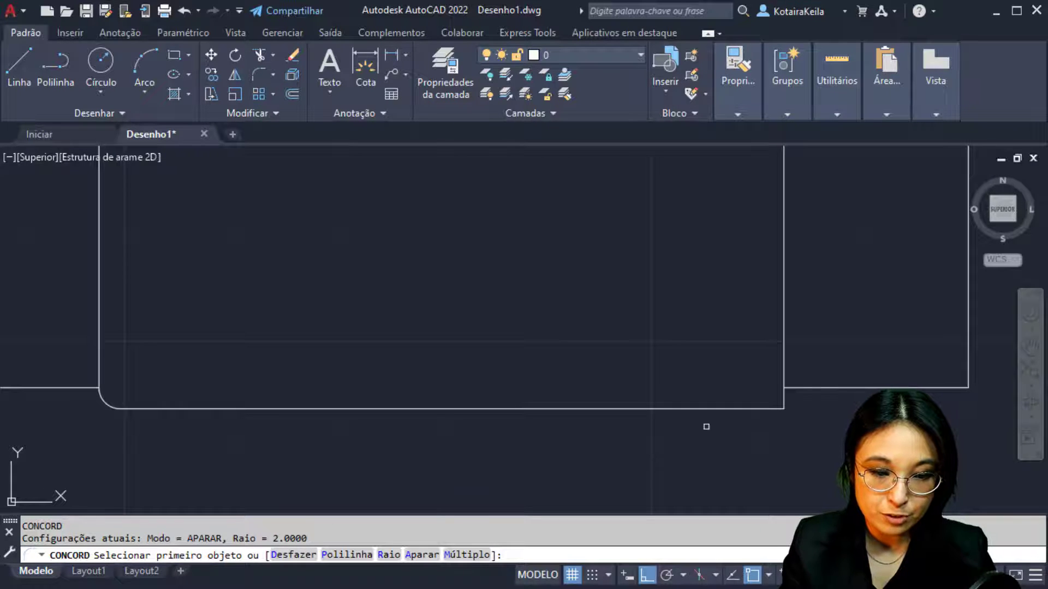
left_click(710, 409)
left_click(783, 357)
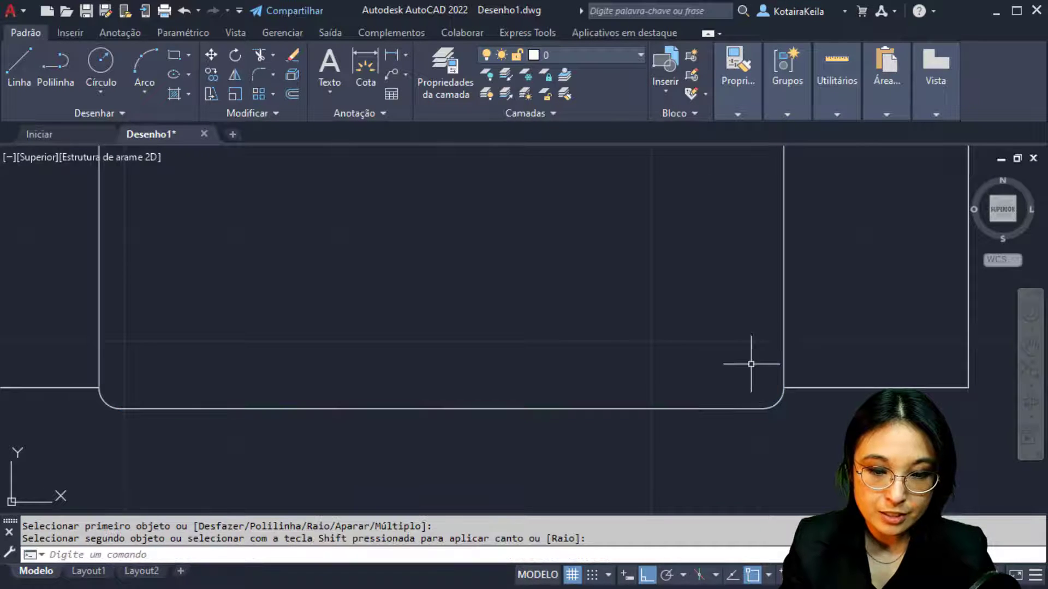
Step: Check the rounded corners in the Photos reference image, and fillet the upper-left corner of the armchair's back cushion in AutoCAD
key("alt+Tab")
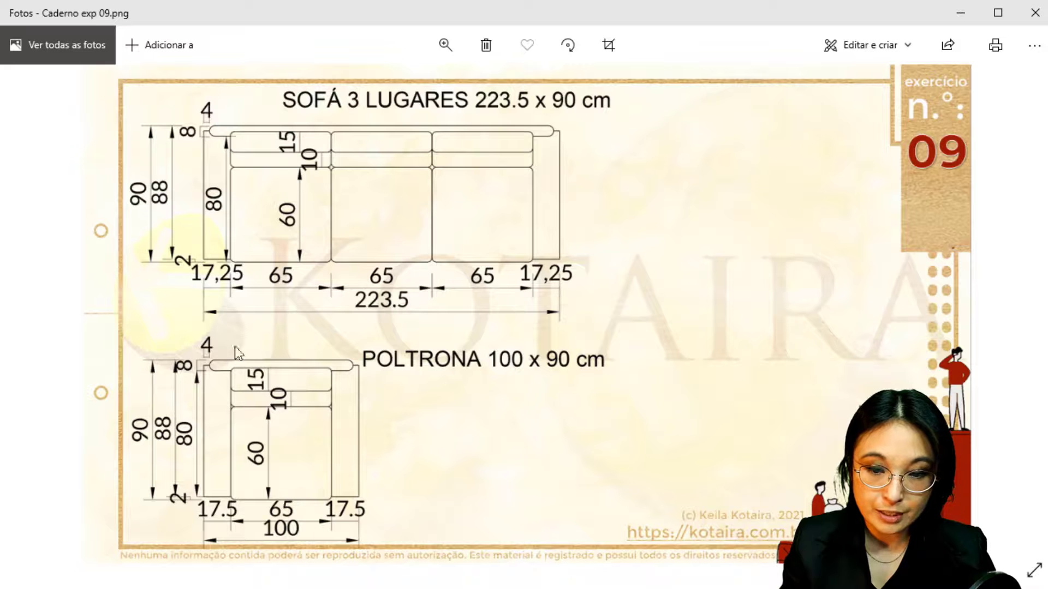
key("ctrl")
key("ctrl")
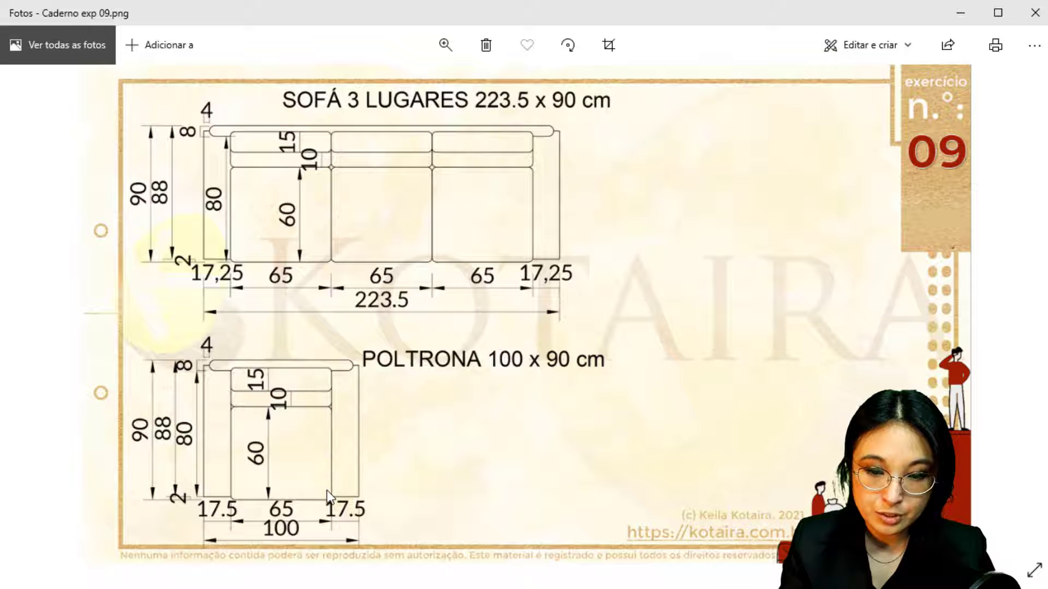
key("ctrl")
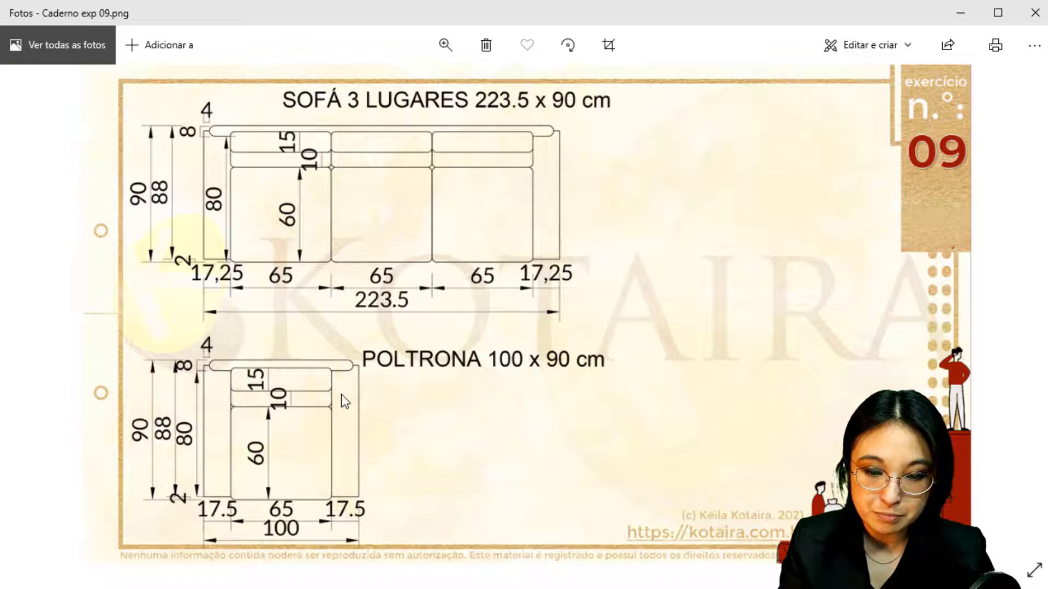
key("alt+Tab")
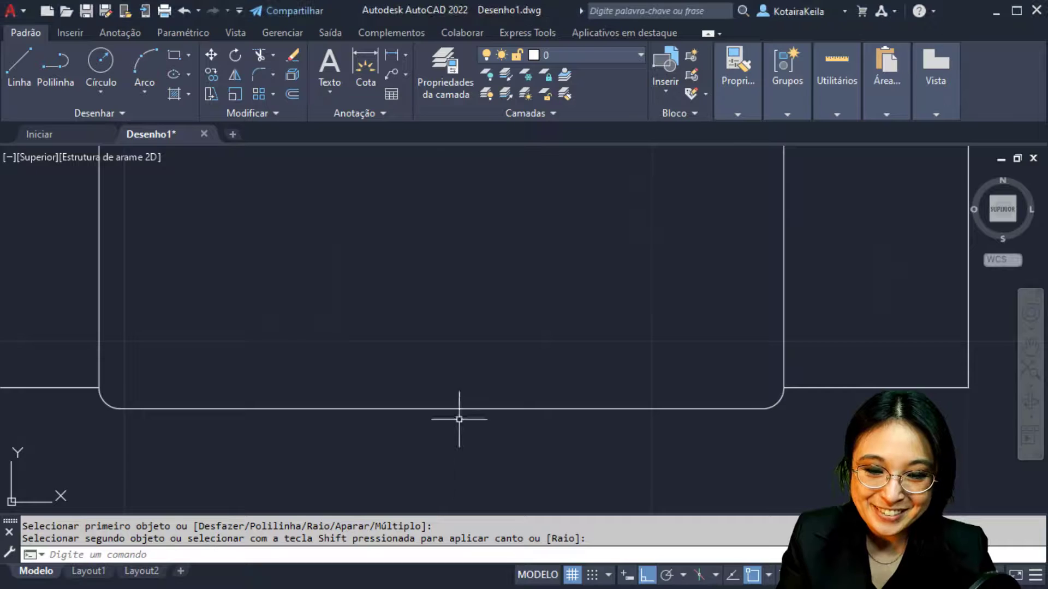
scroll(448, 398, "up", 3)
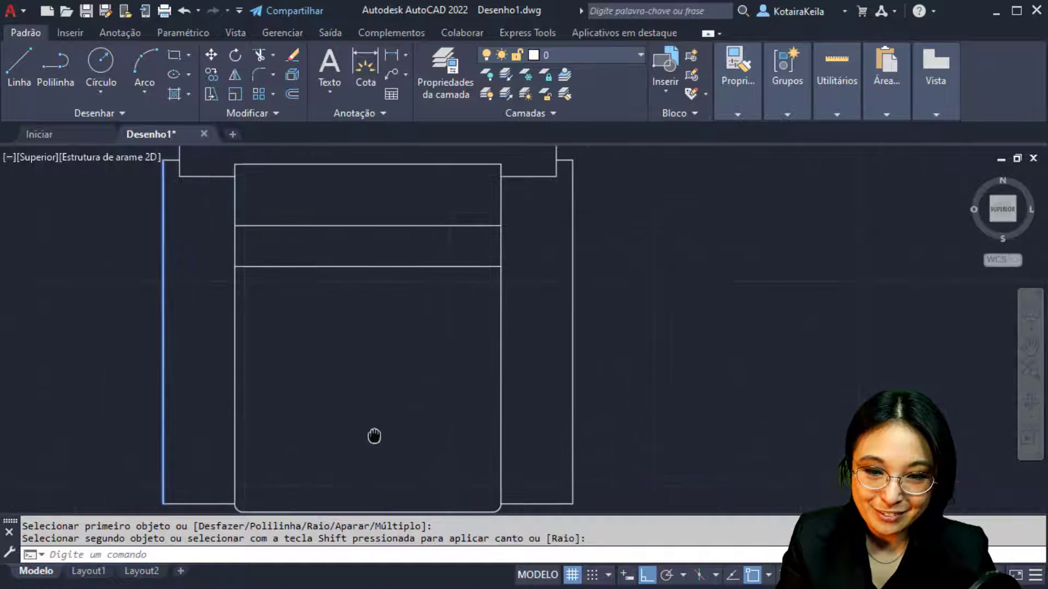
key("space")
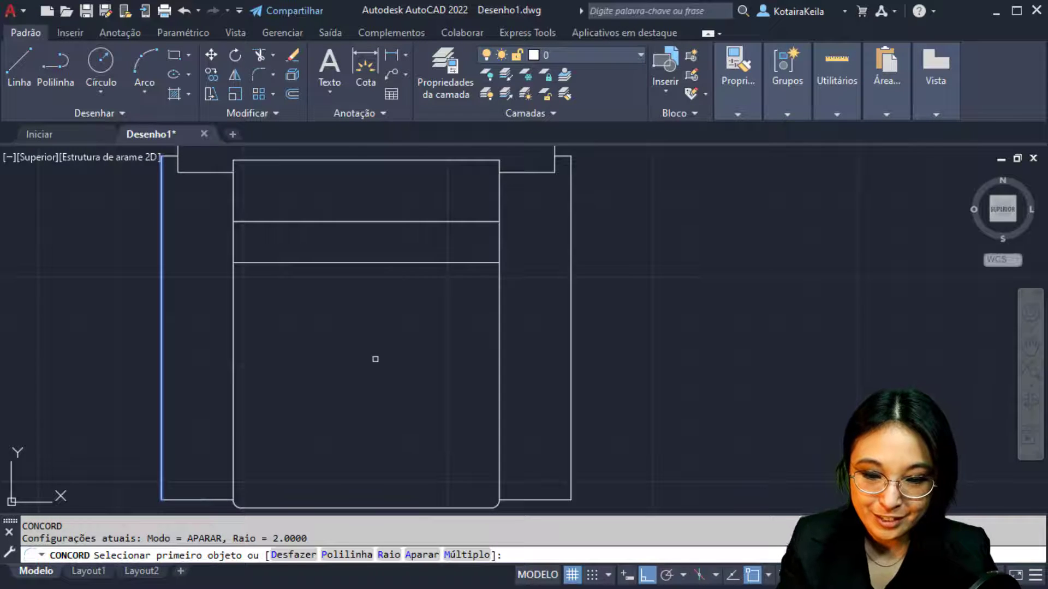
left_click(263, 160)
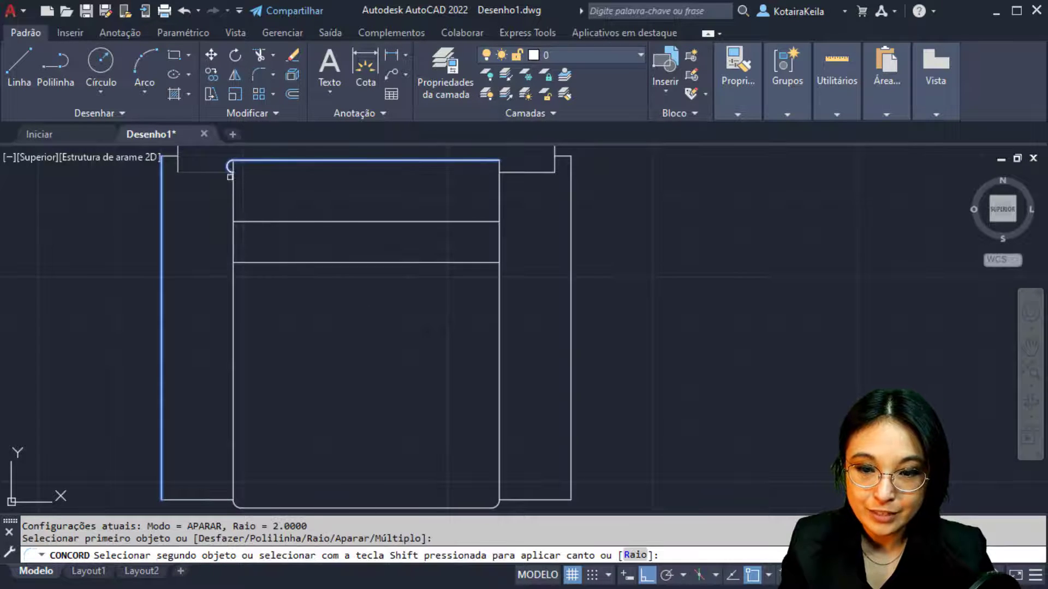
left_click(234, 198)
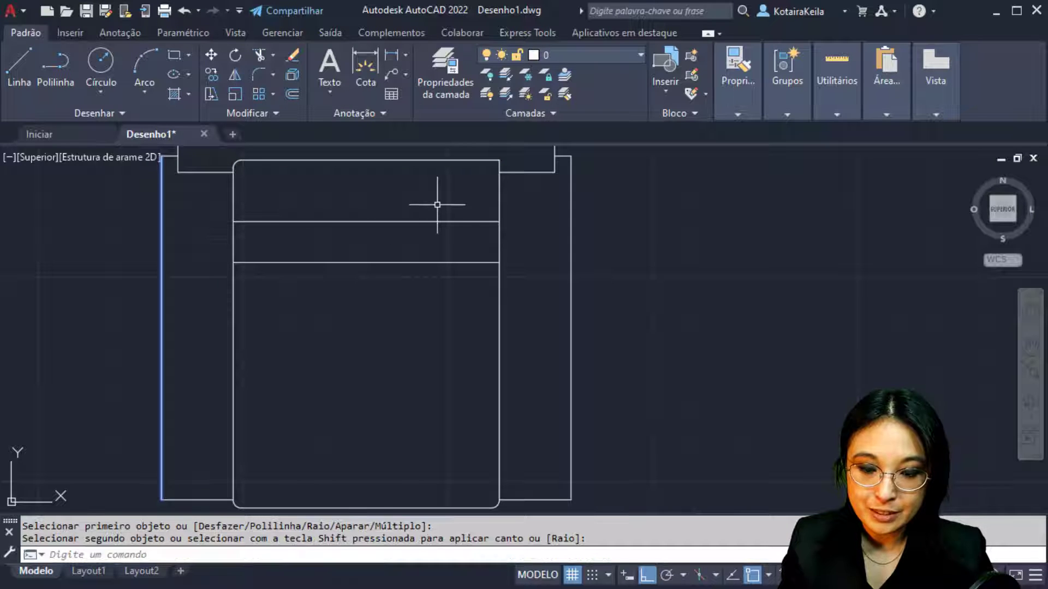
Step: Fillet the upper-right corner of the back cushion with the same radius
key("space")
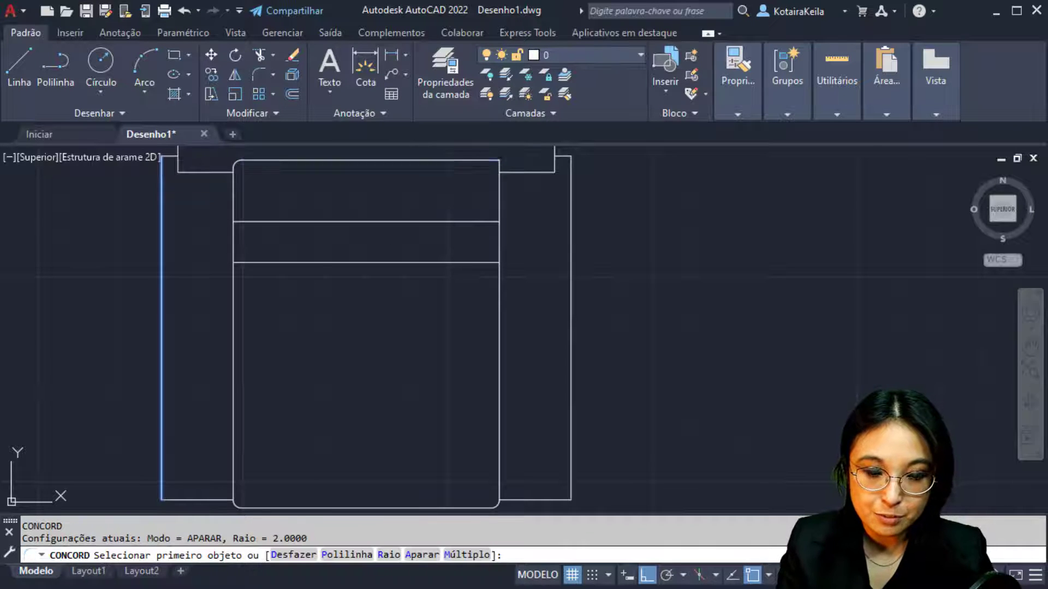
left_click(479, 161)
left_click(500, 198)
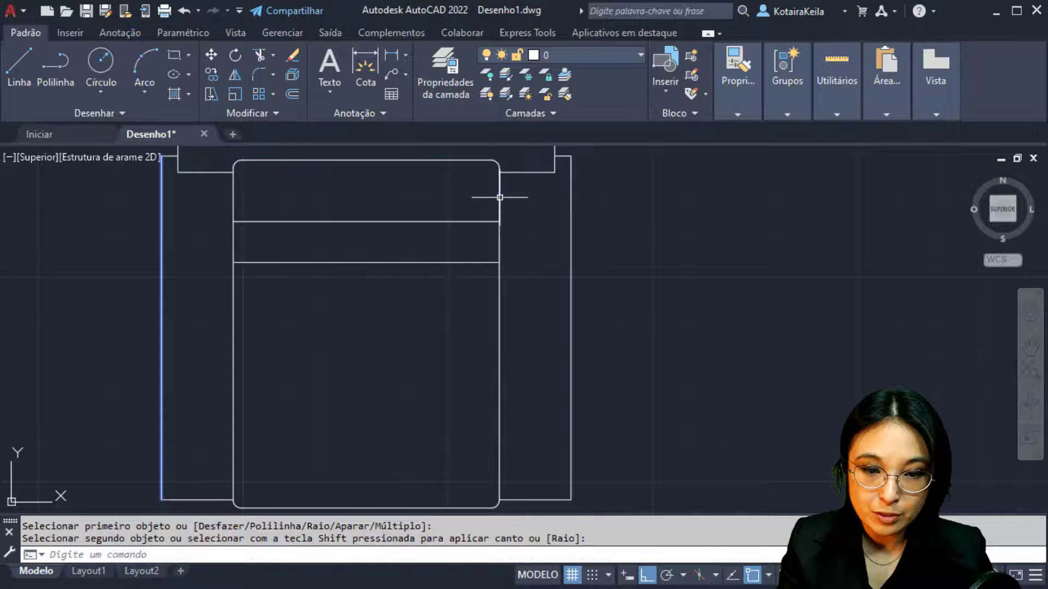
key("Escape")
key("Escape")
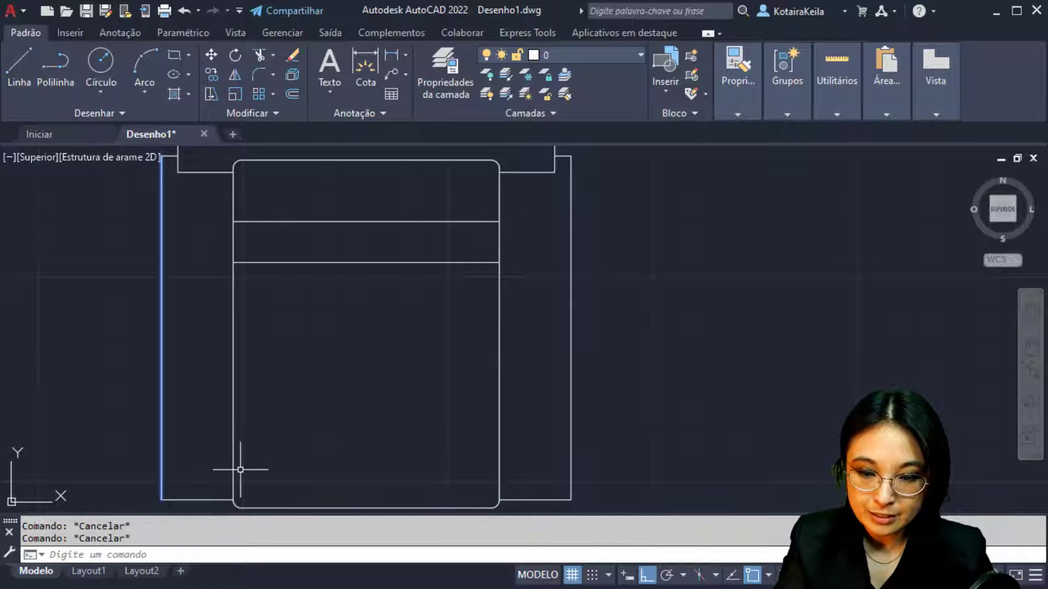
Step: Copy the seat's two lower corner arcs from the midpoint of its bottom edge to the midpoint of the lower horizontal dividing line
middle_click_drag(241, 468, 244, 428)
left_click(208, 431)
left_click(269, 488)
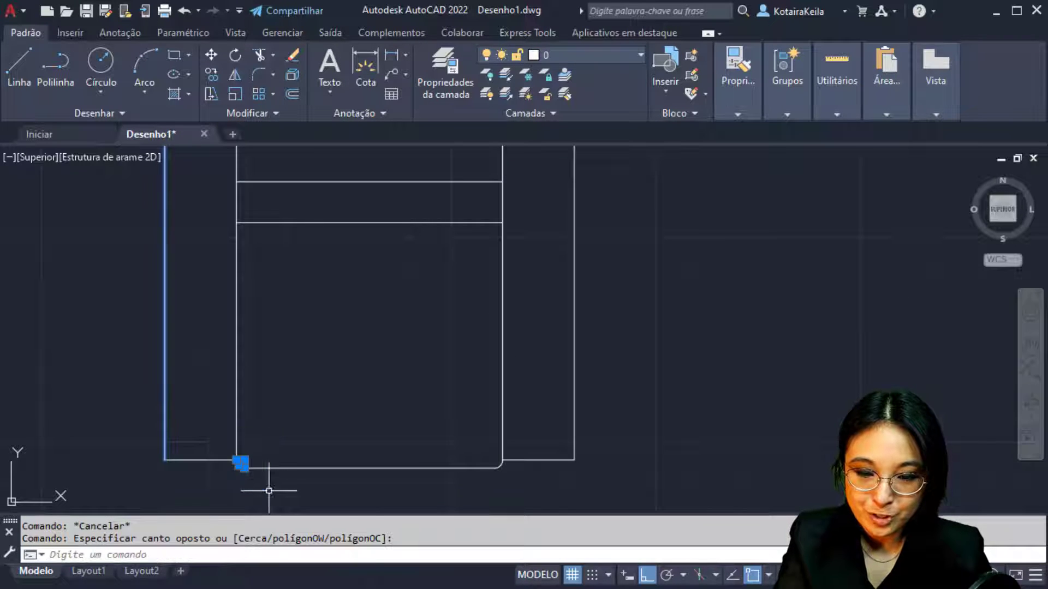
left_click(465, 443)
left_click(523, 483)
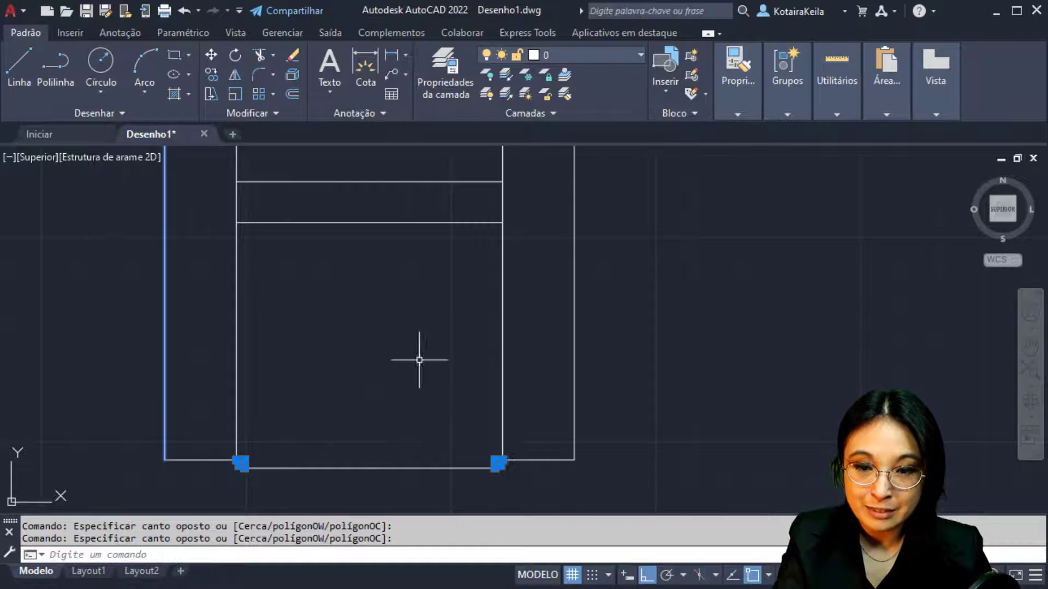
left_click(214, 74)
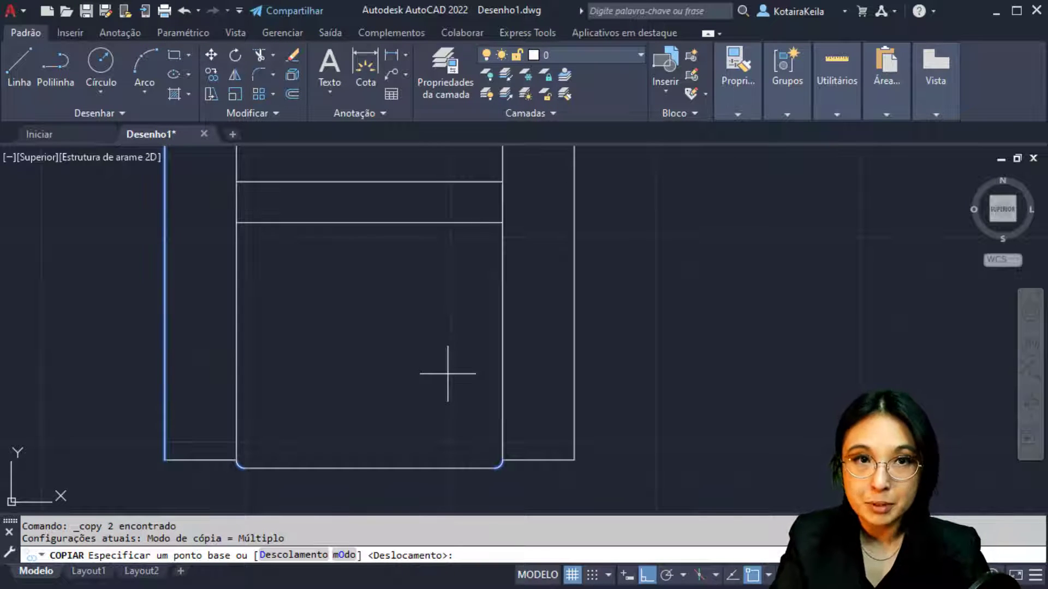
scroll(489, 480, "up", 8)
scroll(501, 438, "down", 6)
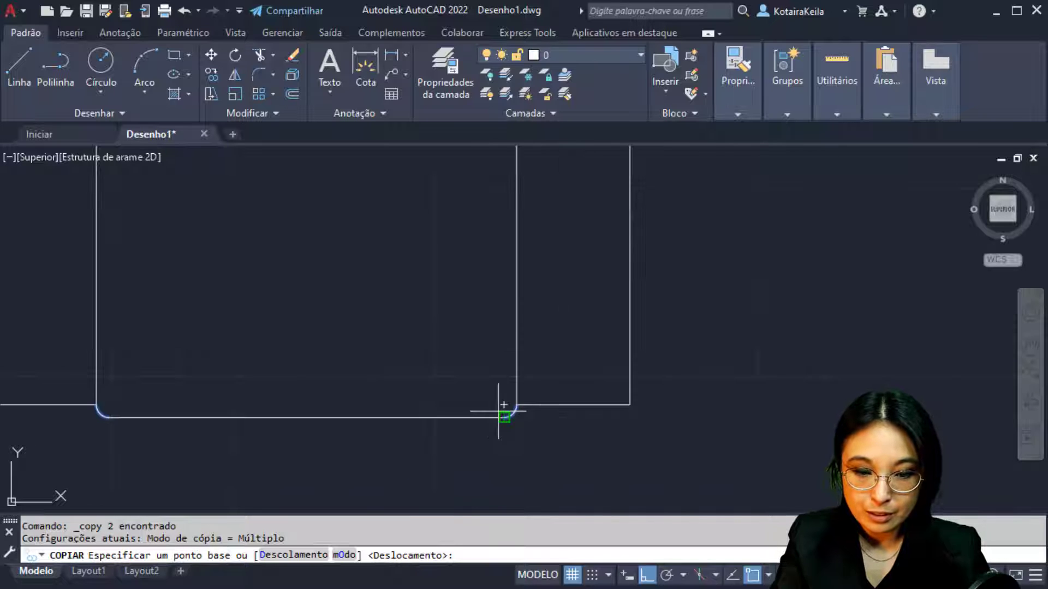
left_click(307, 418)
middle_click_drag(310, 329, 311, 511)
left_click(306, 220)
Step: Place a second copy of the corner arcs on the upper dividing line, check the reference image and end the Copy command
middle_click_drag(306, 221, 297, 331)
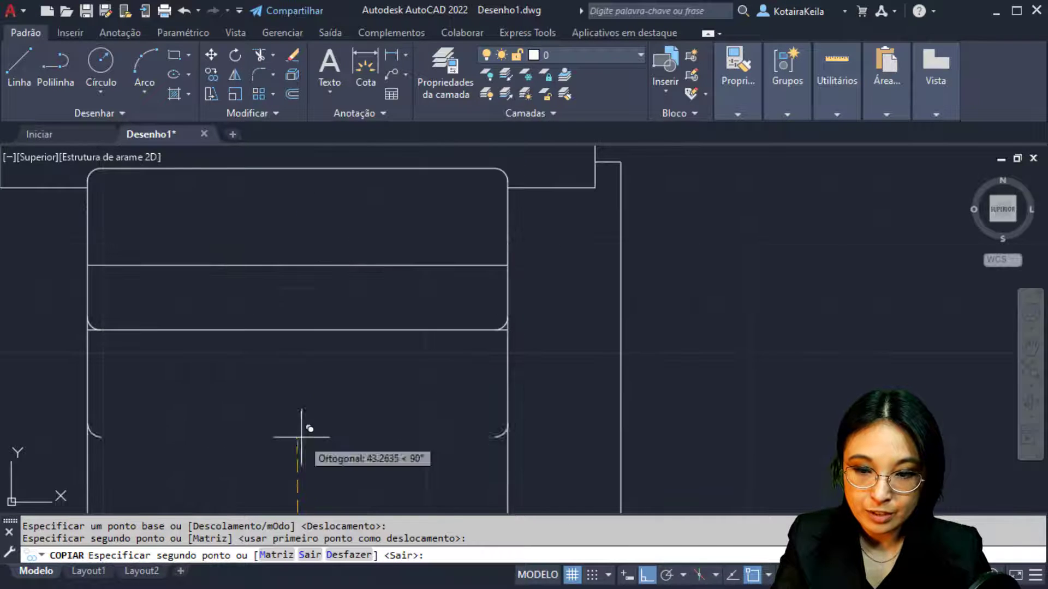
left_click(297, 266)
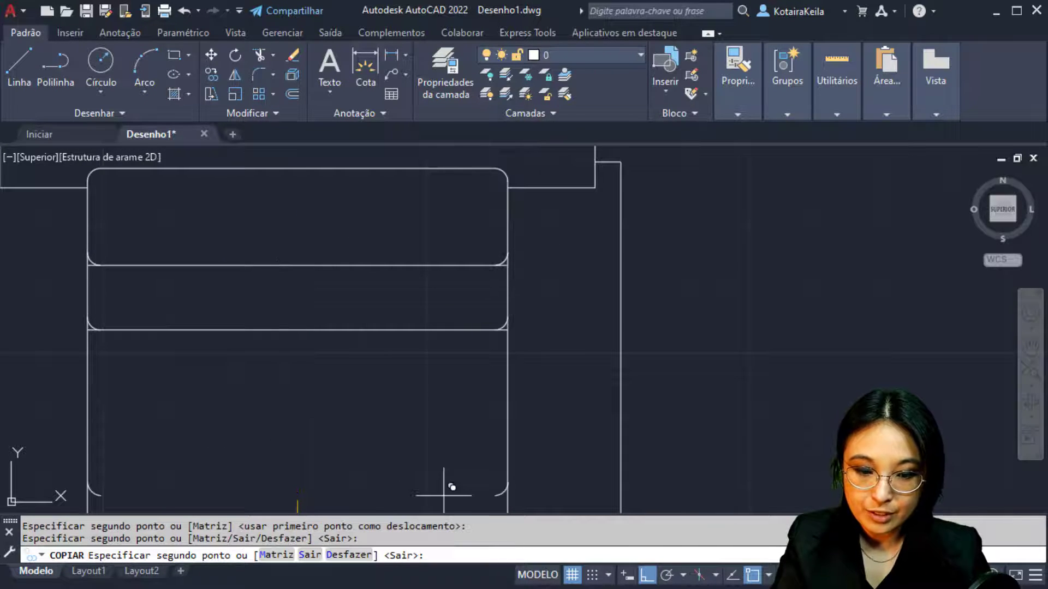
key("alt+Tab")
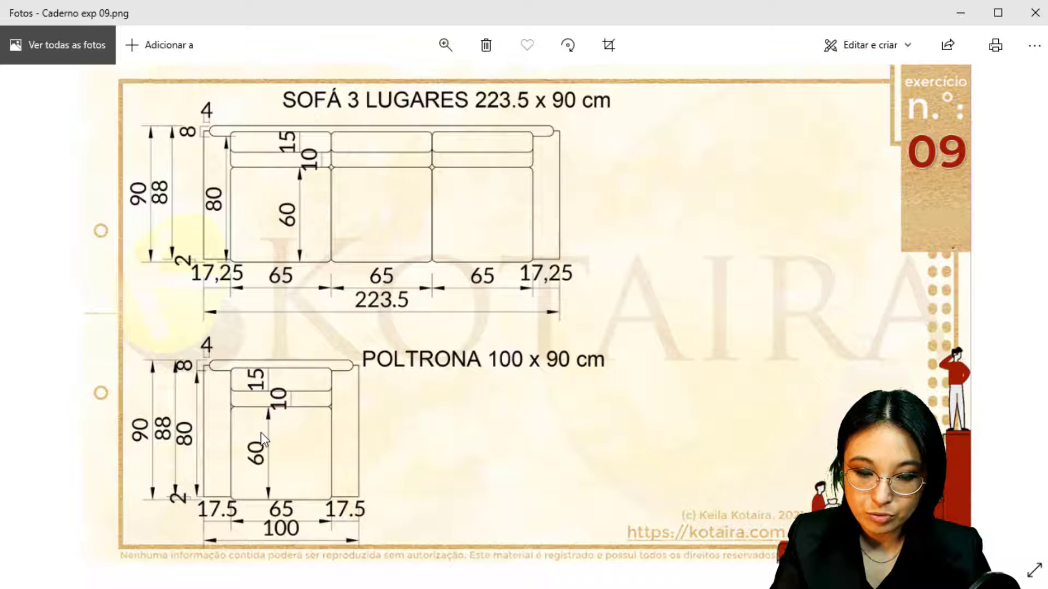
key("alt+Tab")
key("Escape")
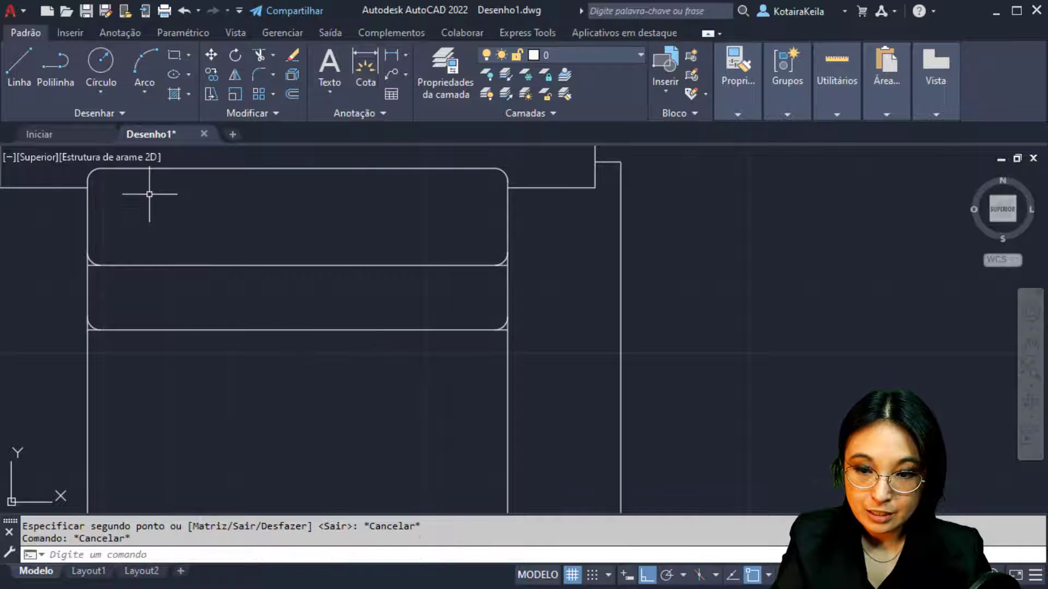
Step: Copy the back cushion's two upper corner arcs from the midpoint of its top edge to the midpoint of the lower dividing line
left_click(92, 174)
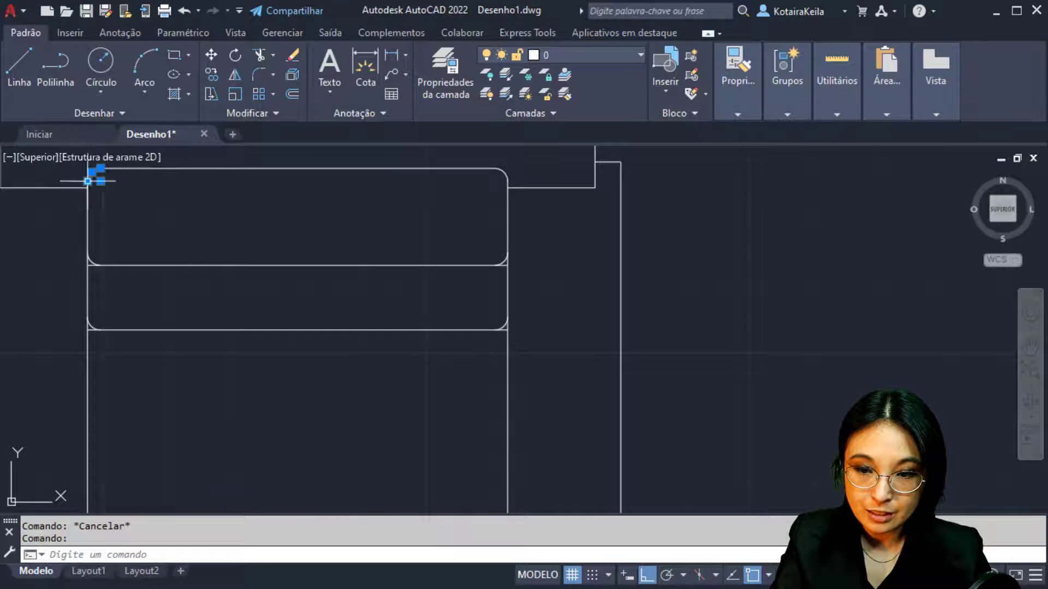
left_click(501, 173)
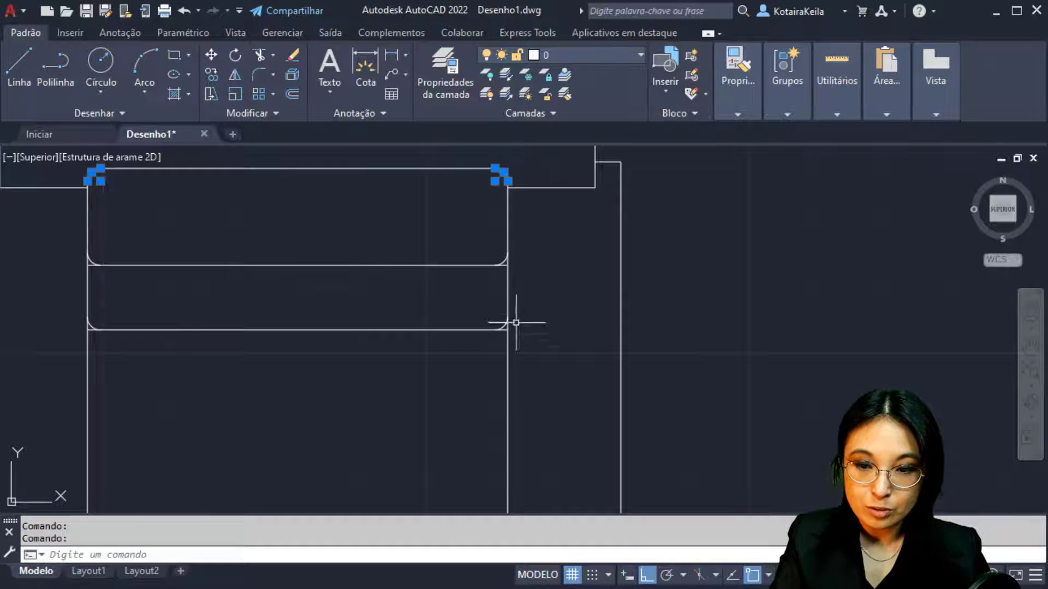
left_click(208, 74)
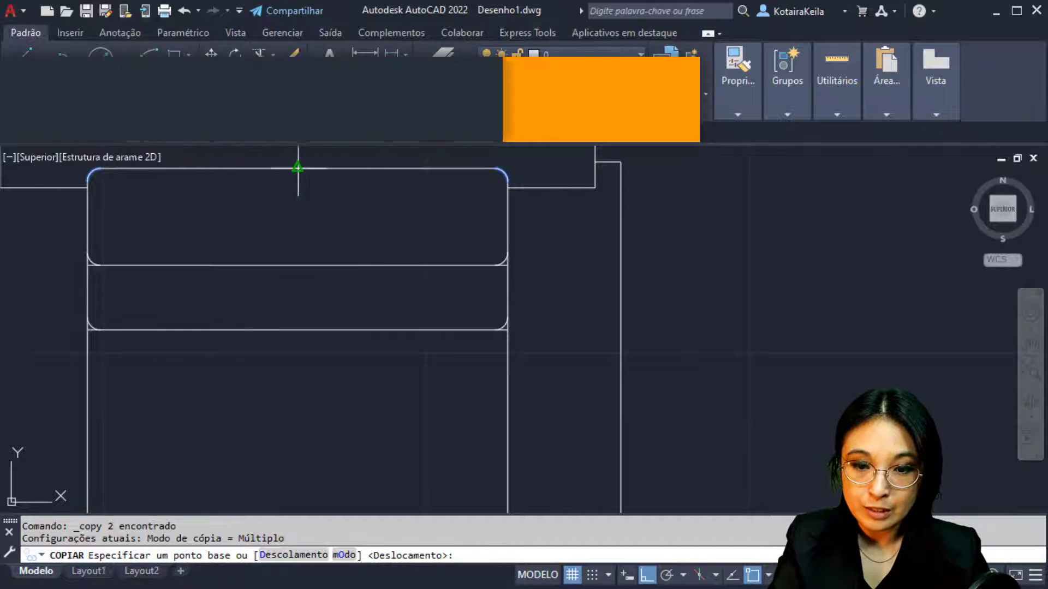
left_click(298, 167)
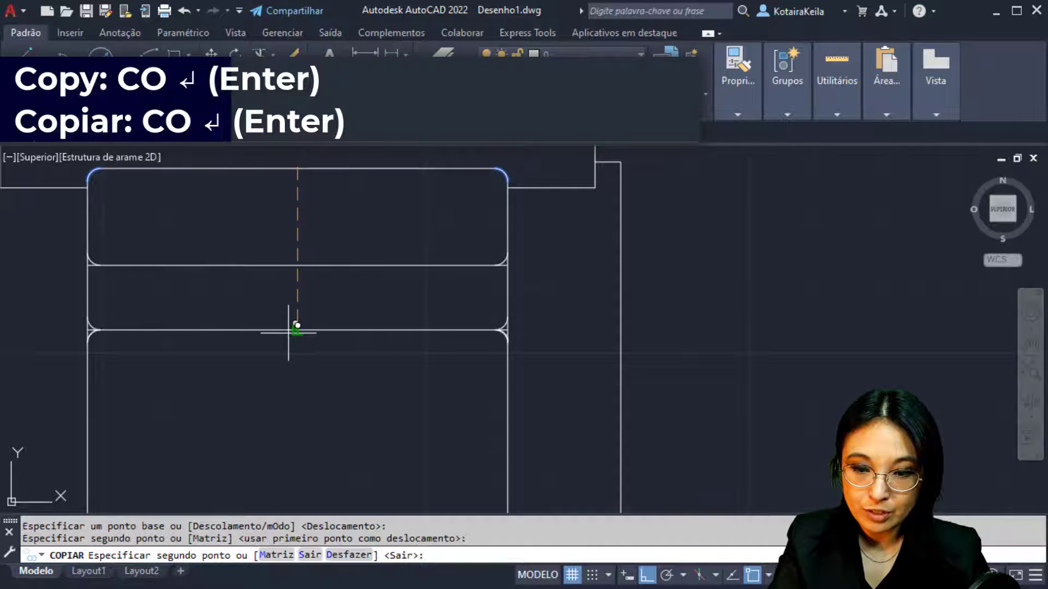
key("Escape")
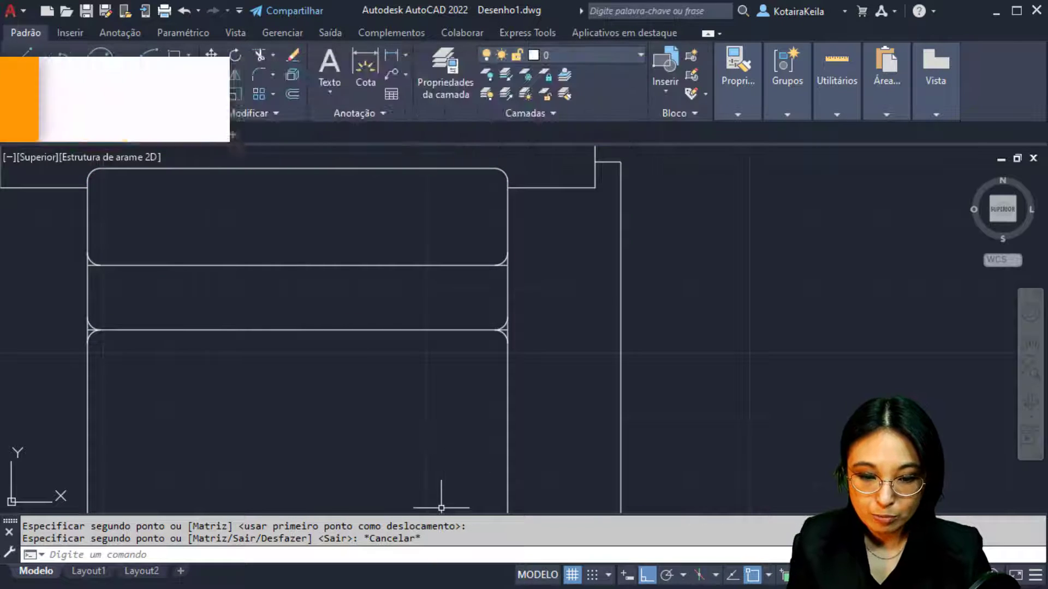
Step: Check the cushion corners in the Photos reference image, and trim the line ends outside the rounded corners at the dividing lines in AutoCAD
key("alt+Tab")
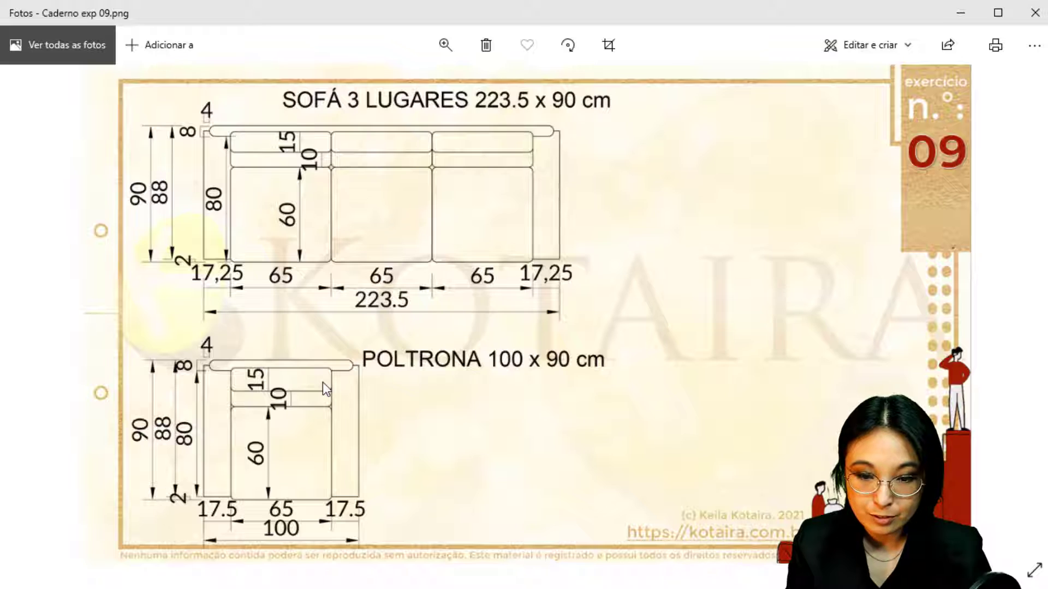
left_click(328, 410)
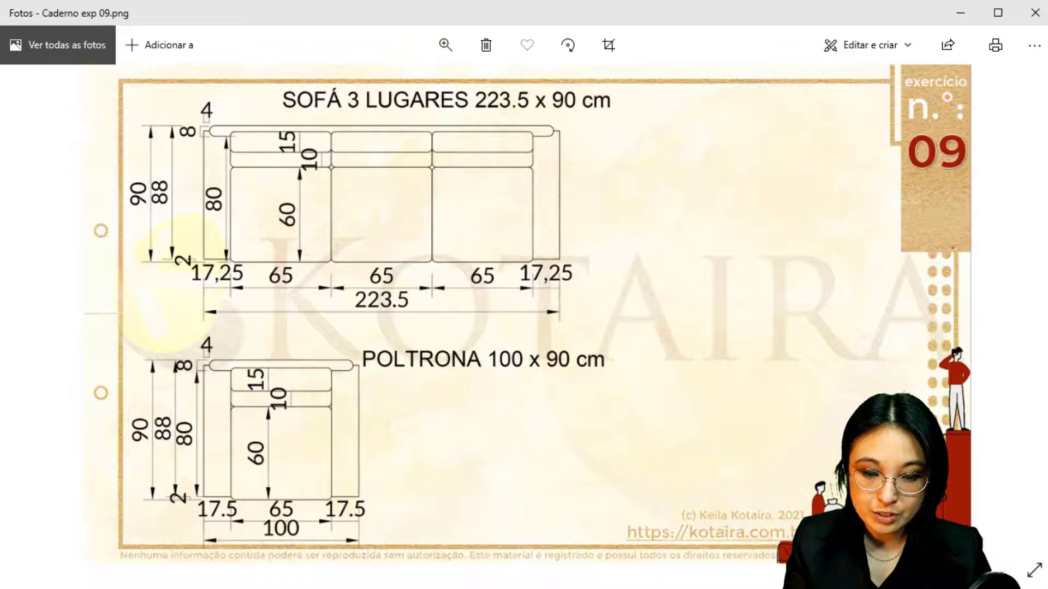
key("alt+Tab")
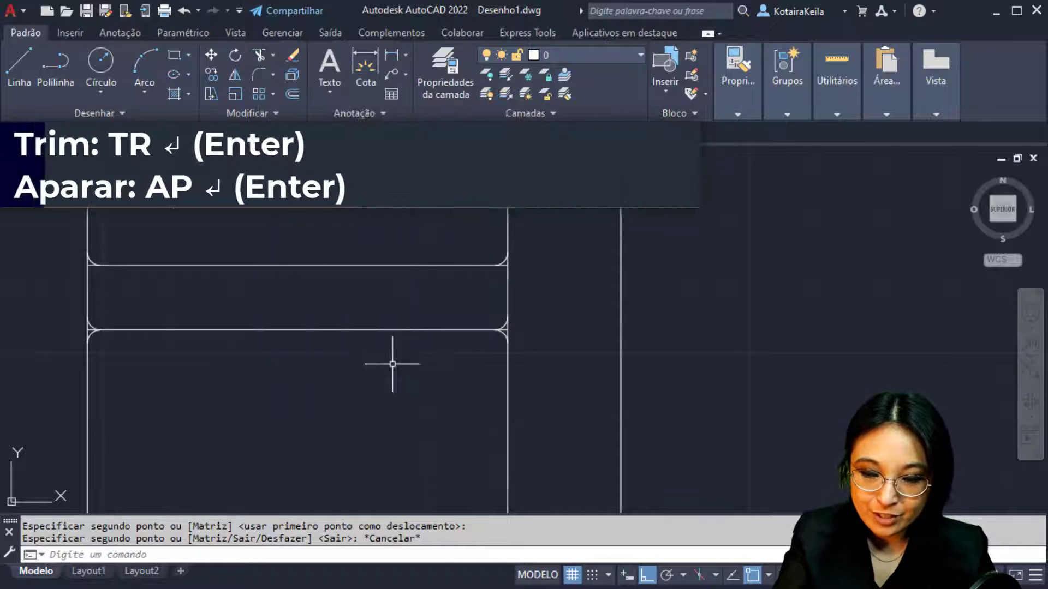
type("AP")
key("Return")
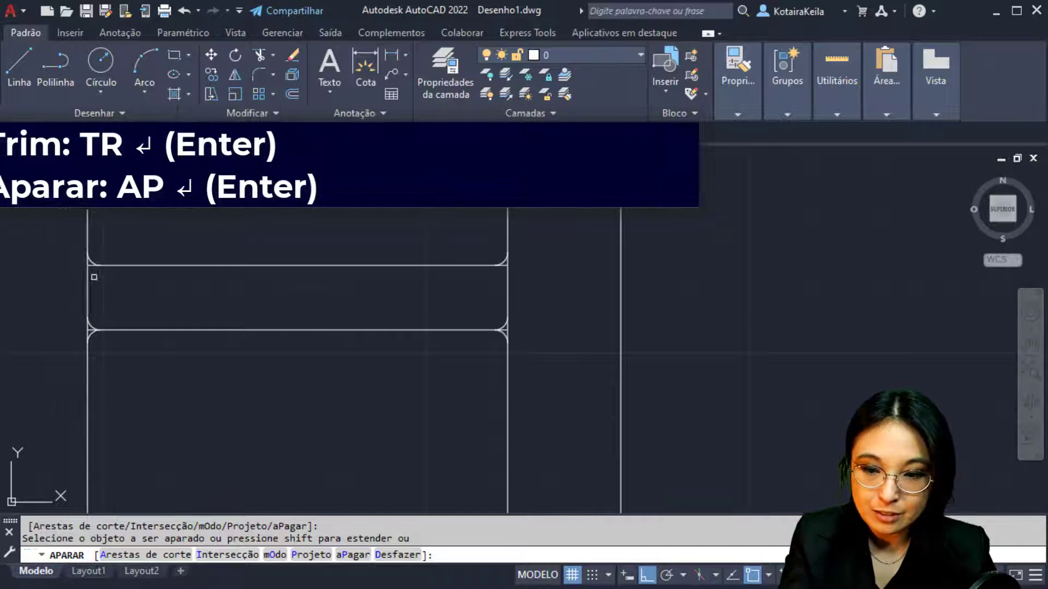
scroll(94, 270, "up", 4)
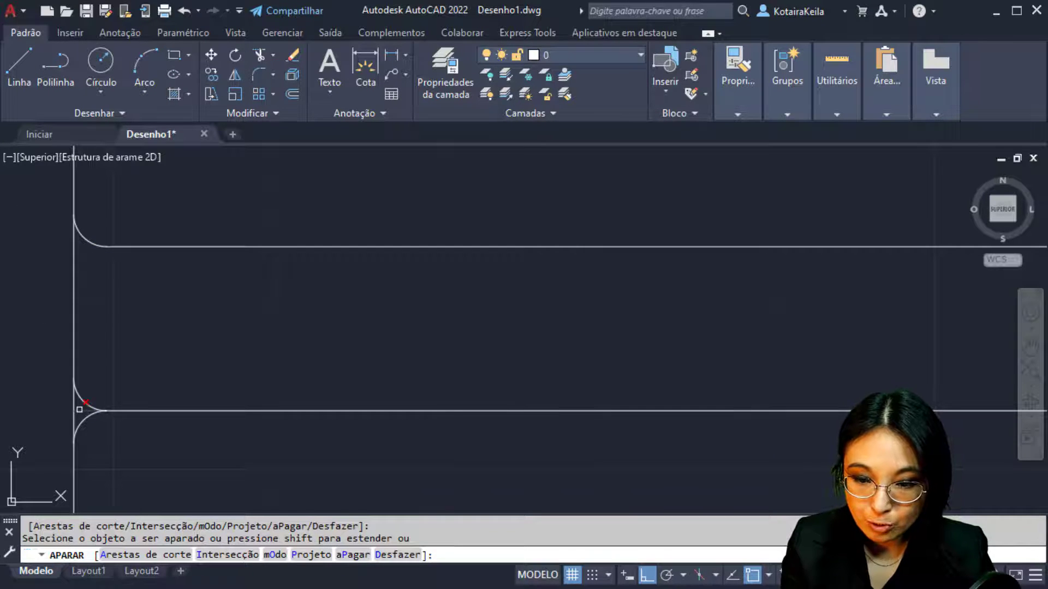
scroll(88, 407, "down", 2)
middle_click_drag(755, 306, 575, 268)
left_click(575, 268)
left_click(577, 371)
scroll(577, 374, "down", 4)
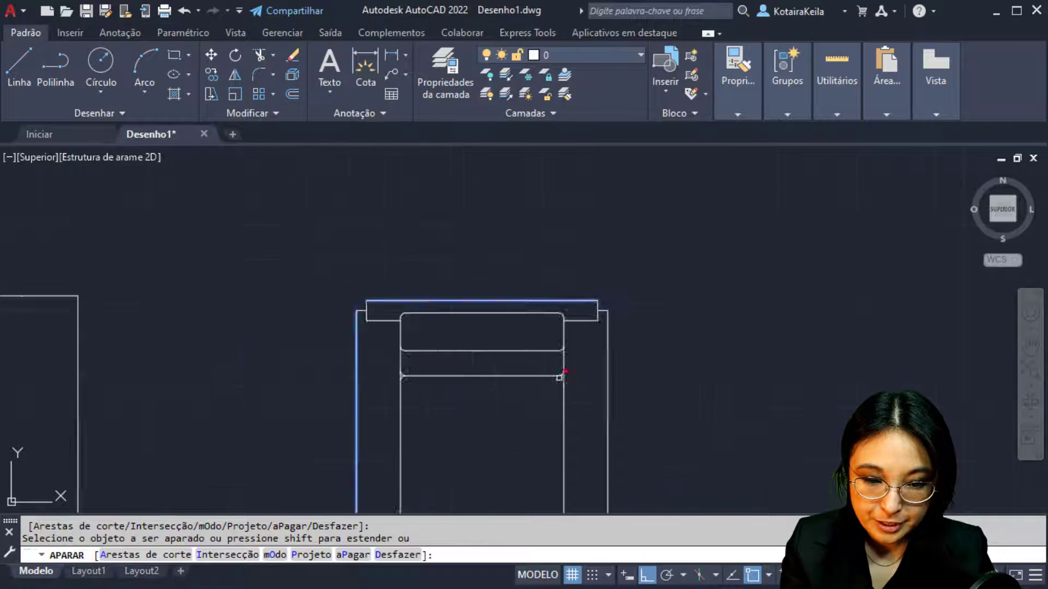
key("Escape")
scroll(448, 337, "up", 3)
mouse_move(448, 338)
middle_mouse_down()
mouse_move(409, 323)
mouse_move(348, 322)
middle_mouse_up()
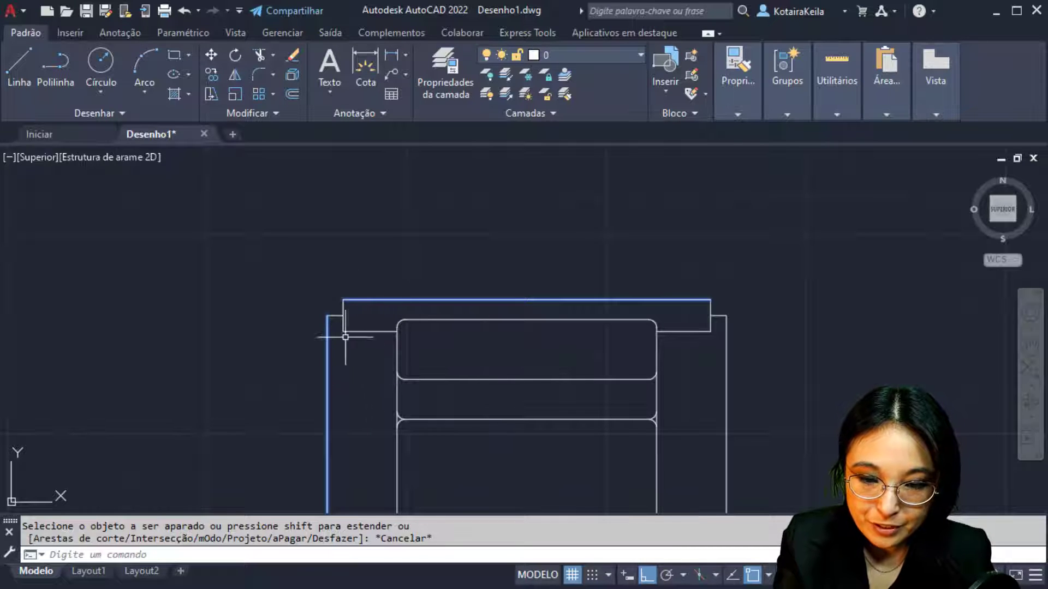
key("Escape")
key("Escape")
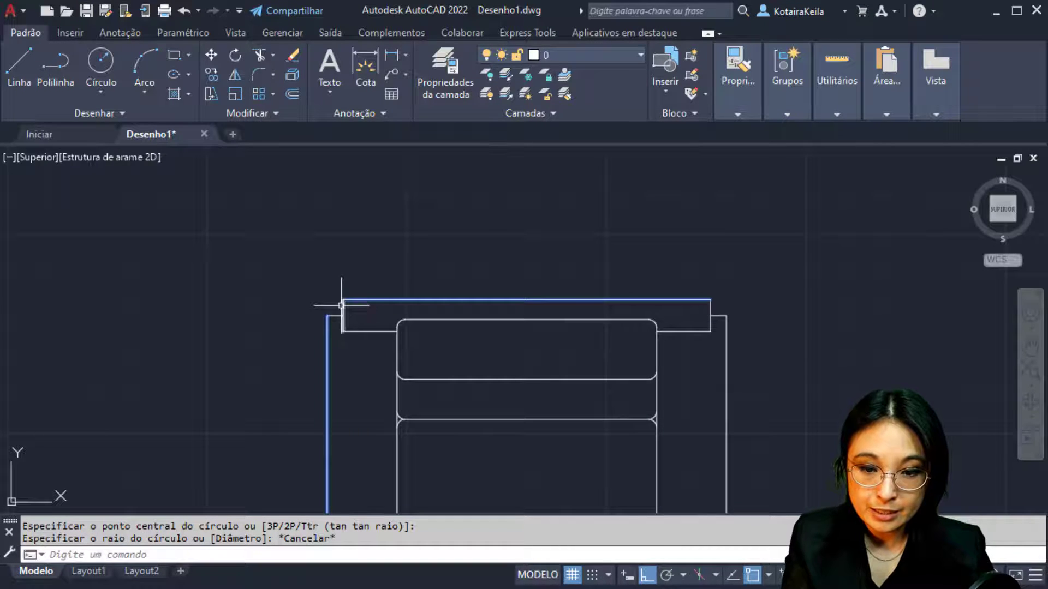
left_click(359, 264)
key("Escape")
key("Escape")
Step: Erase the short vertical lines closing the left and right ends of the armchair's backrest
scroll(346, 310, "up", 4)
left_click(353, 307)
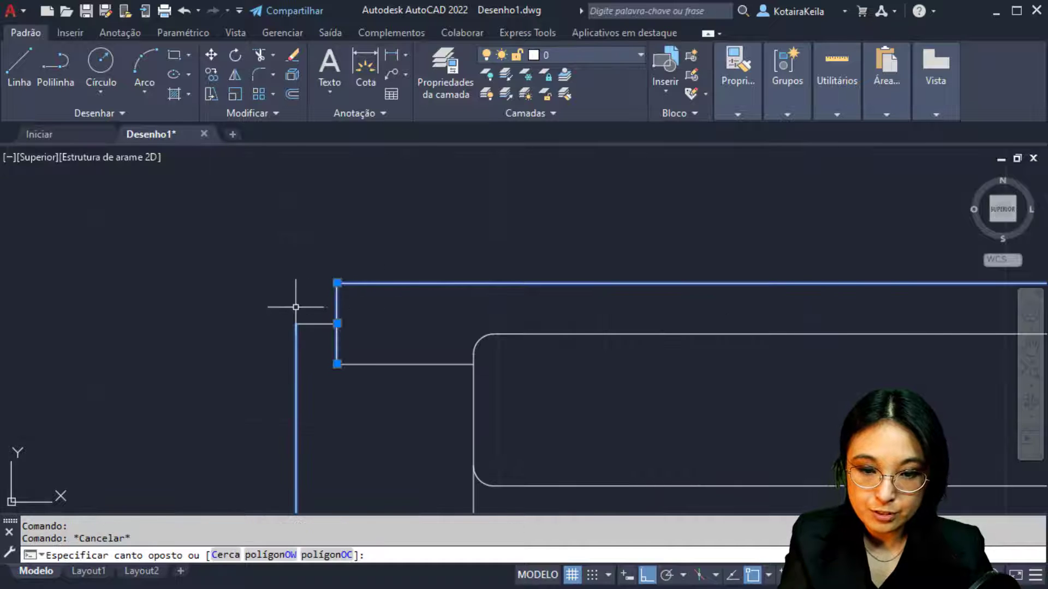
left_click(298, 307)
key("Delete")
scroll(301, 306, "down", 5)
scroll(434, 297, "up", 6)
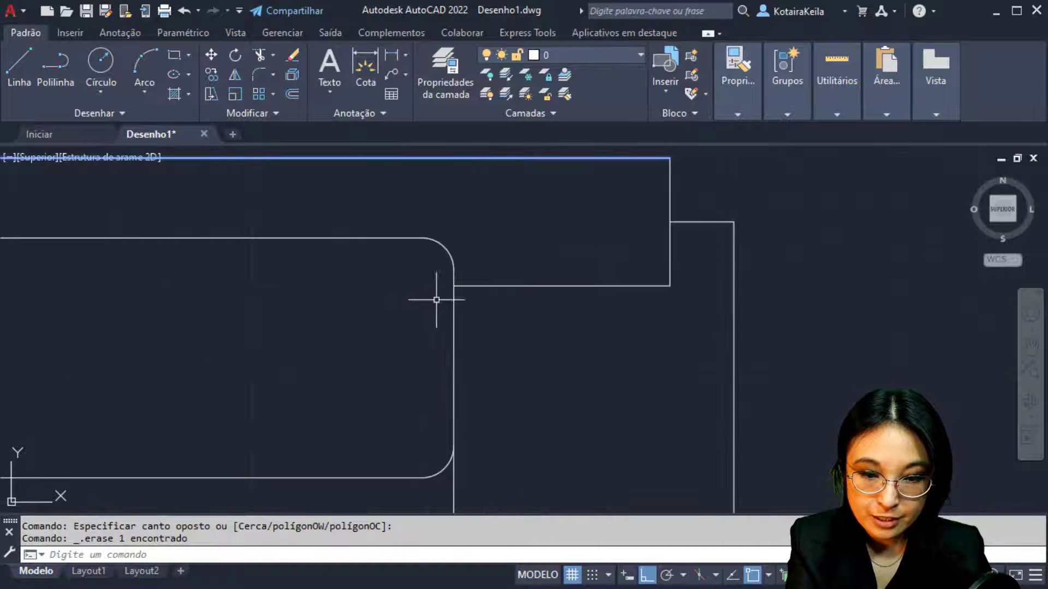
left_click(699, 273)
left_click(642, 263)
key("Delete")
scroll(643, 264, "down", 5)
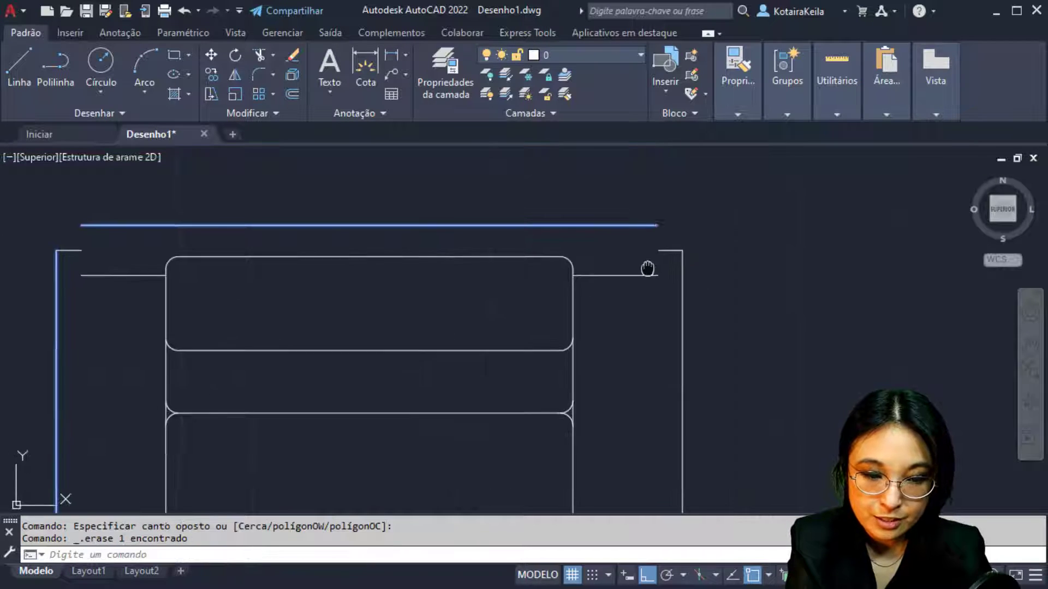
Step: Round the backrest's left end by filleting its upper and lower horizontal lines into a semicircle
type("F")
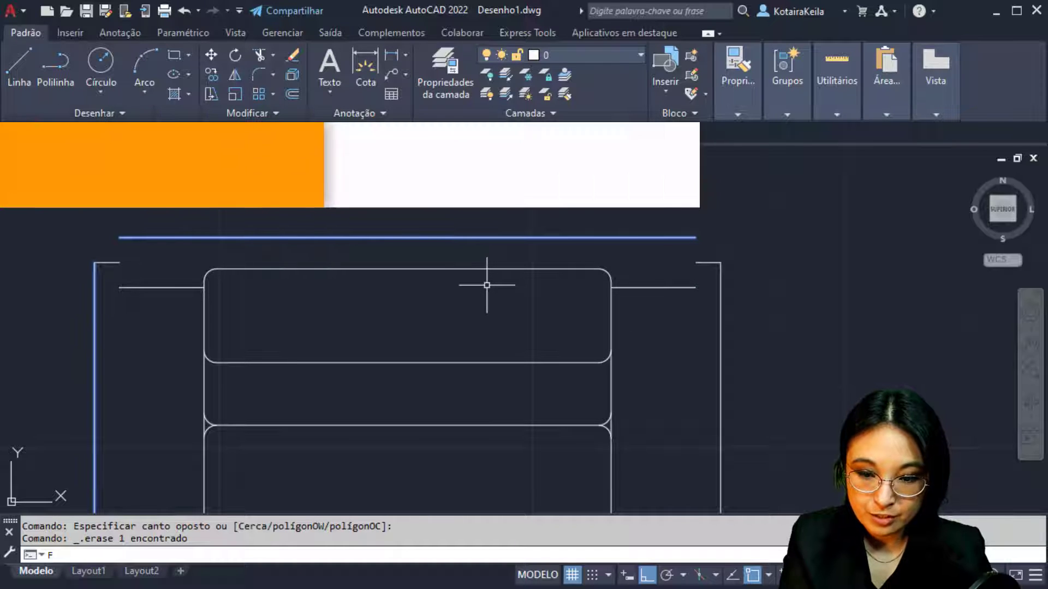
key("BackSpace")
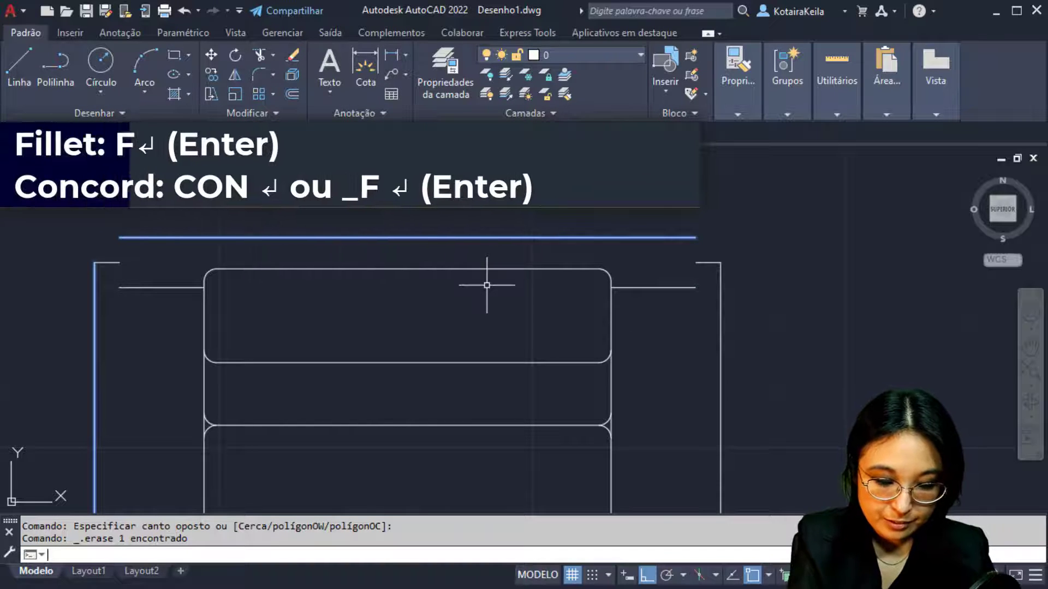
type("_")
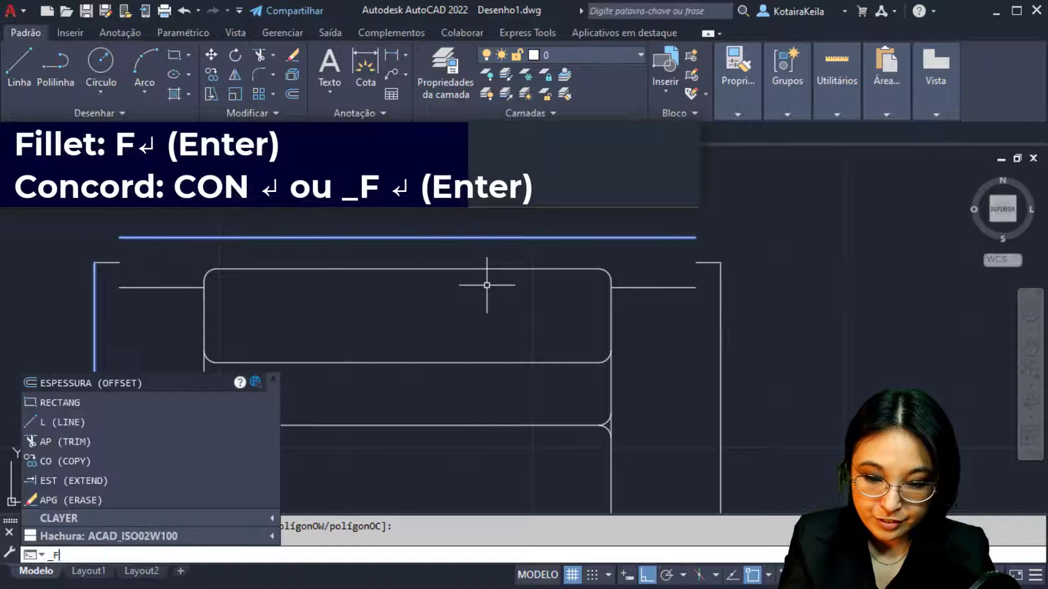
type("F")
key("Return")
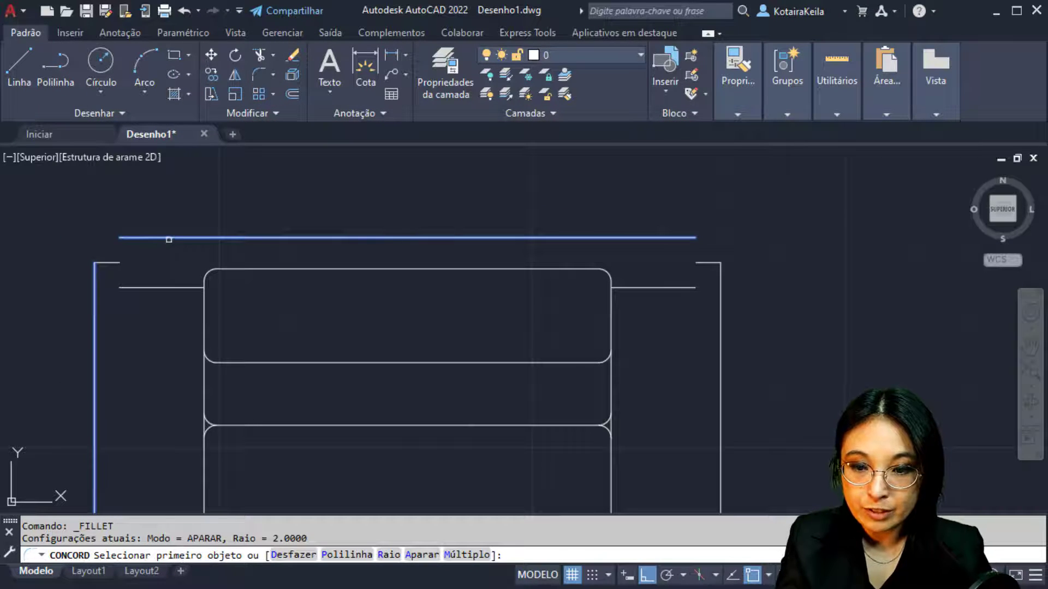
left_click(170, 237)
left_click(166, 289)
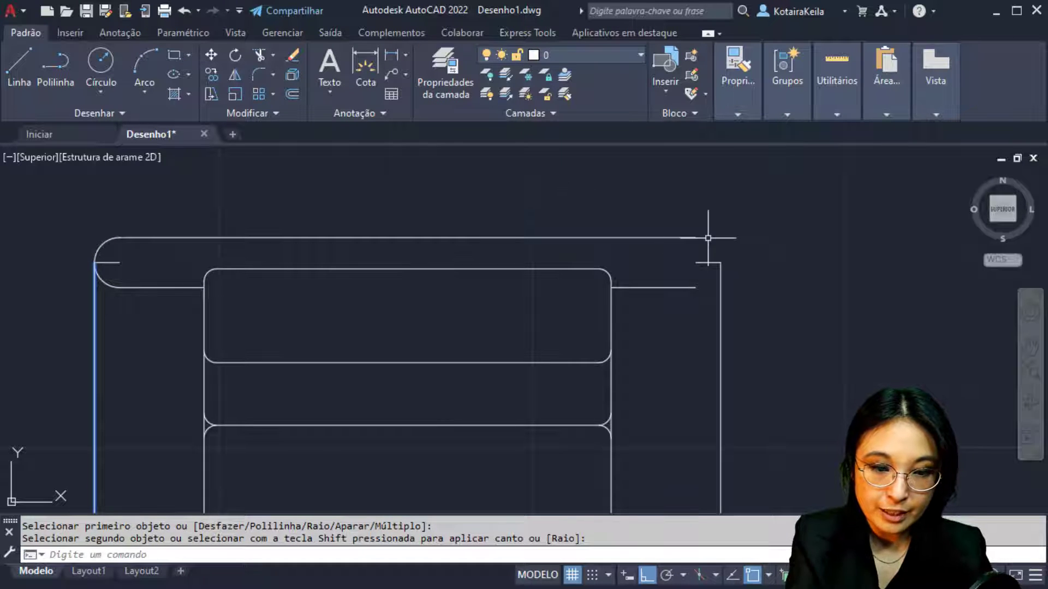
Step: Round the backrest's right end by filleting its upper and lower horizontal lines in the same way
key("space")
left_click(678, 236)
left_click(674, 290)
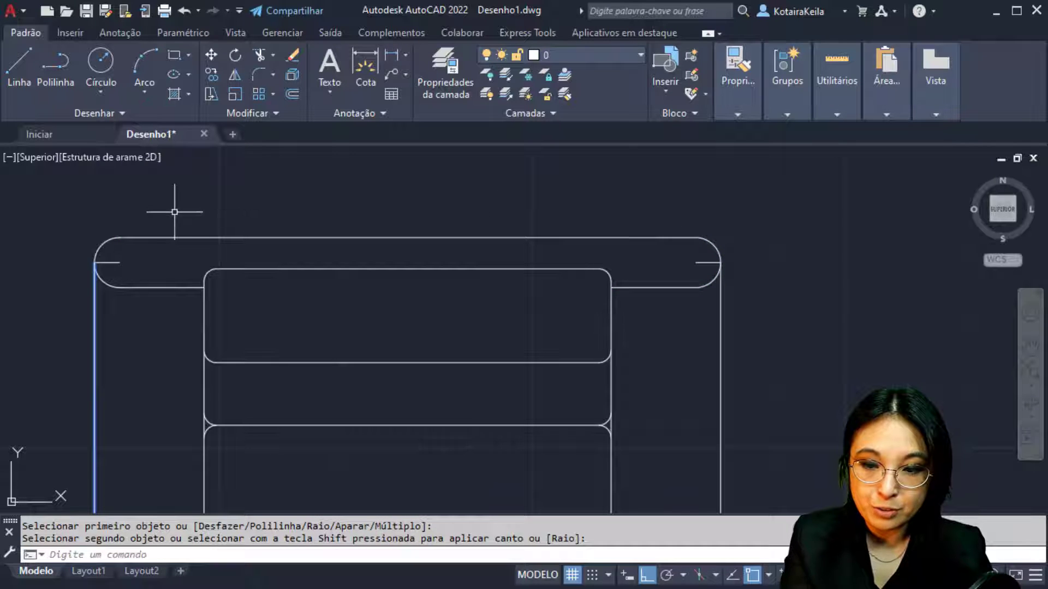
Step: Move the backrest's right end arc inward, from its midpoint to the inner end of the right armrest's short top line
left_click(716, 246)
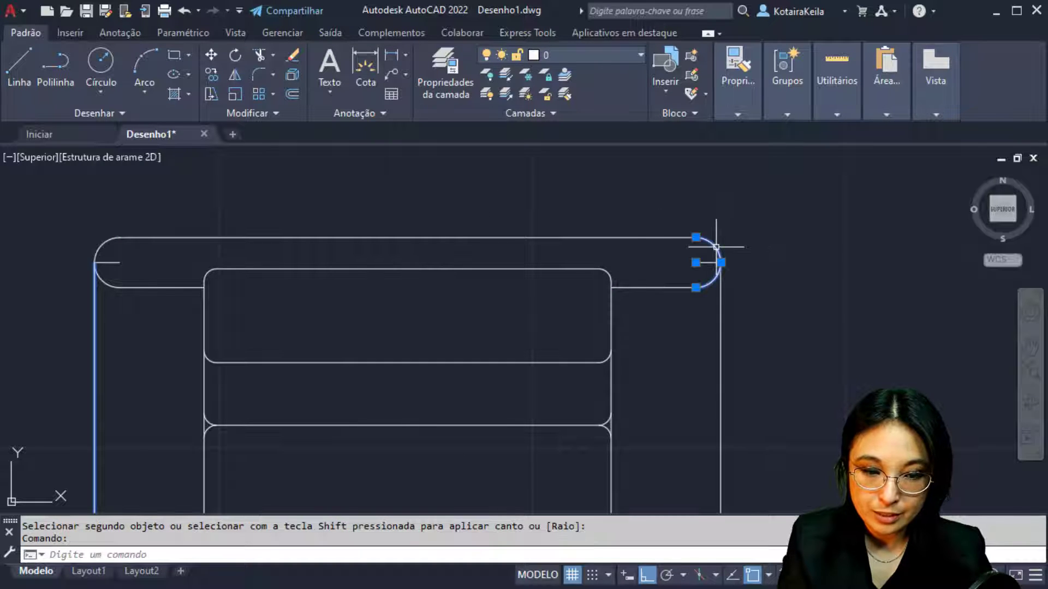
type("m")
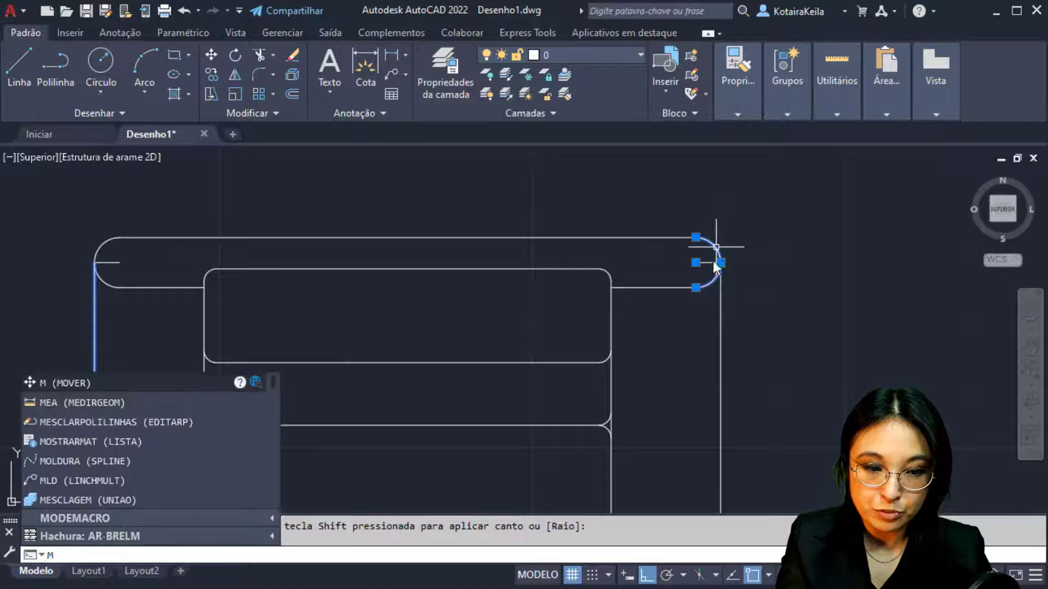
key("Return")
left_click(721, 262)
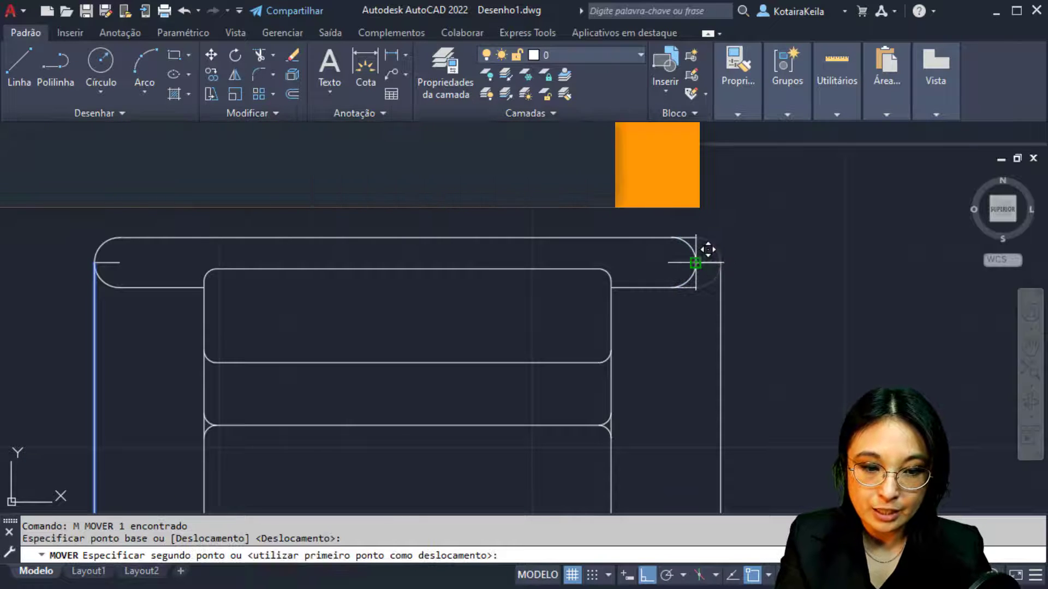
left_click(695, 263)
Step: Move the backrest's left end arc inward, from its midpoint to the inner end of the left armrest's short top line
left_click(101, 244)
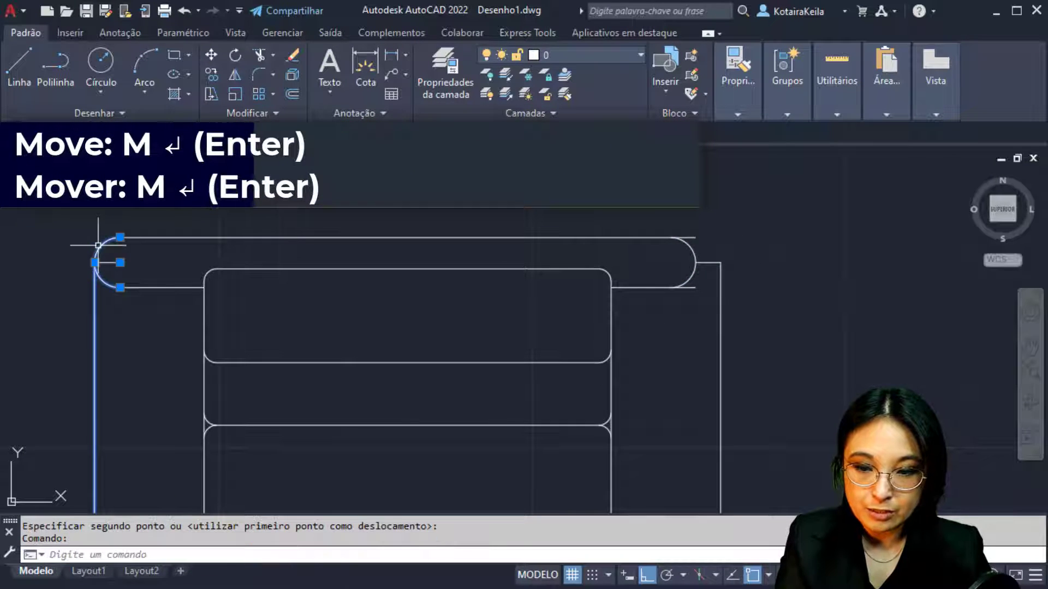
type("m")
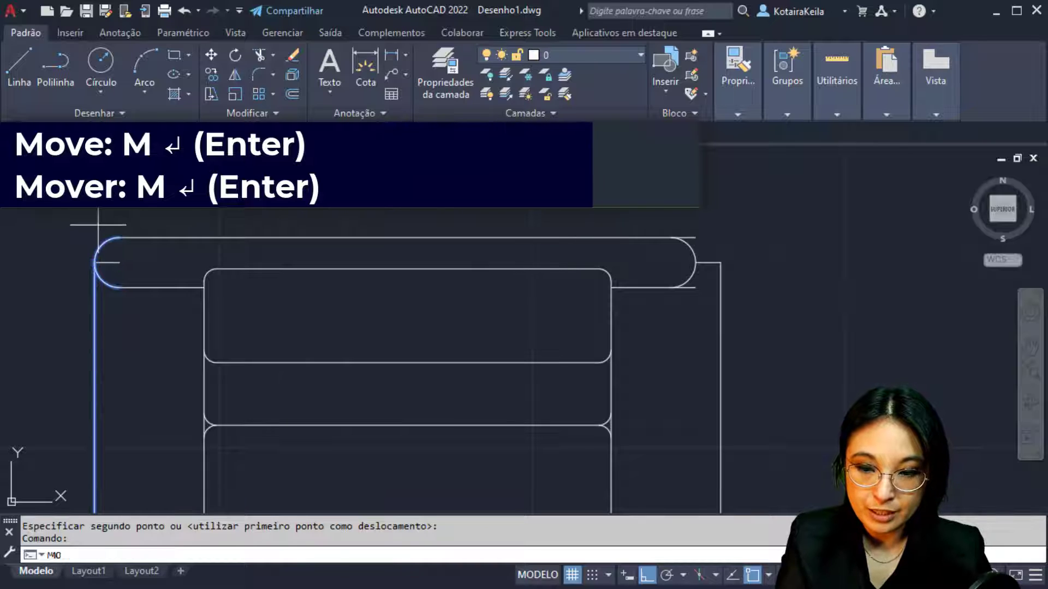
key("Return")
left_click(95, 262)
left_click(119, 263)
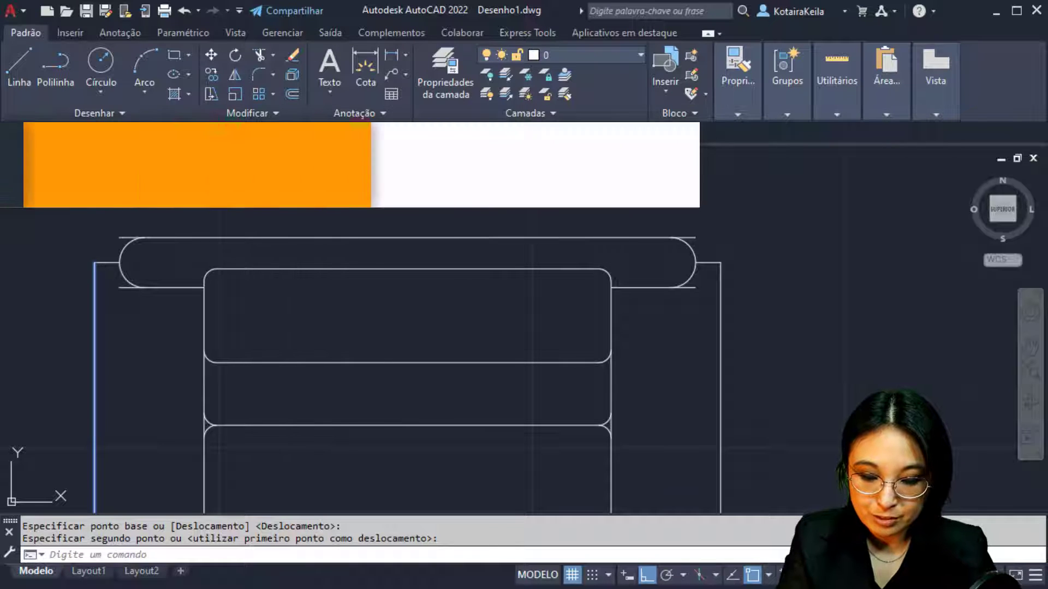
Step: Trim the backrest's upper and lower lines where they extend past the end arcs on both sides
type("AP")
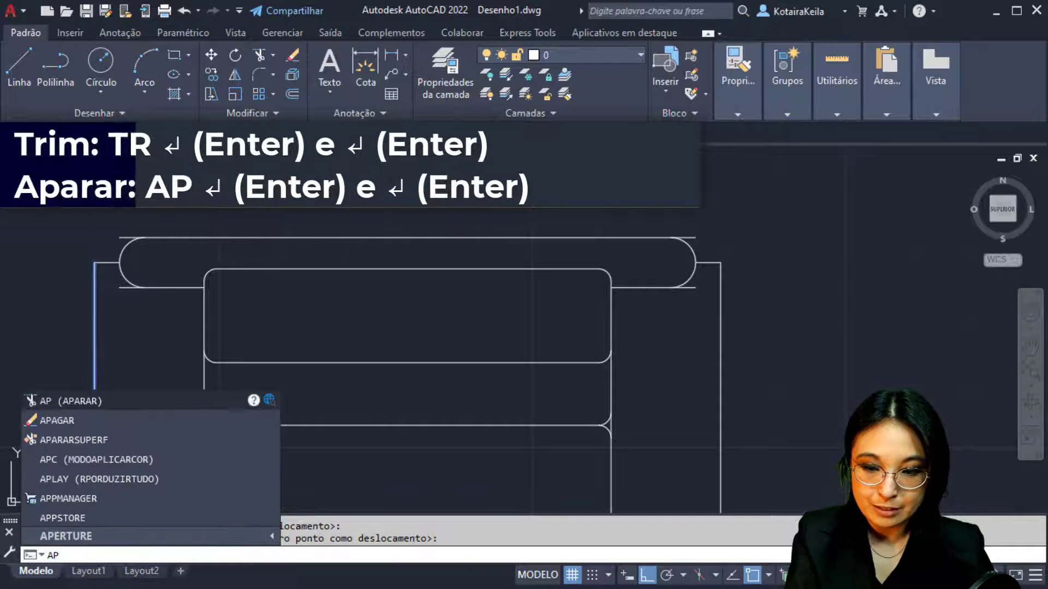
key("Return")
left_click(126, 236)
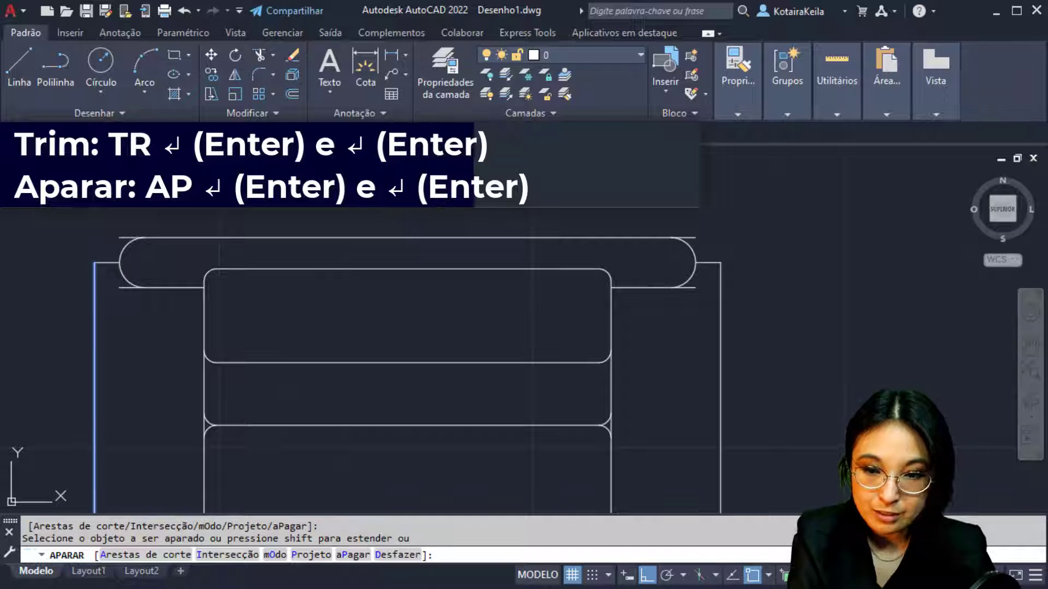
left_click(127, 287)
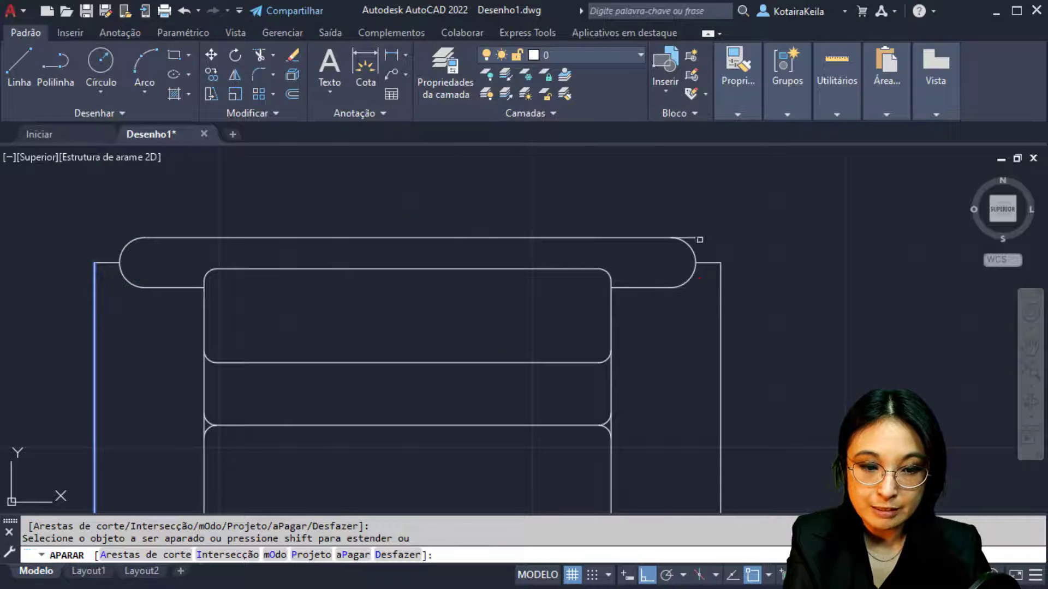
scroll(491, 218, "down", 4)
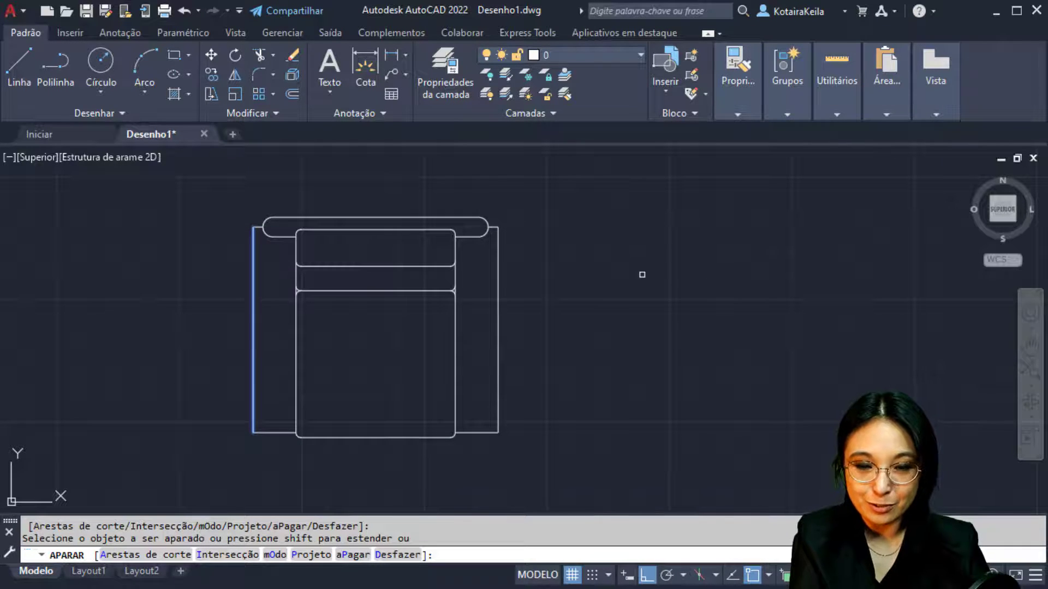
key("Escape")
key("Escape")
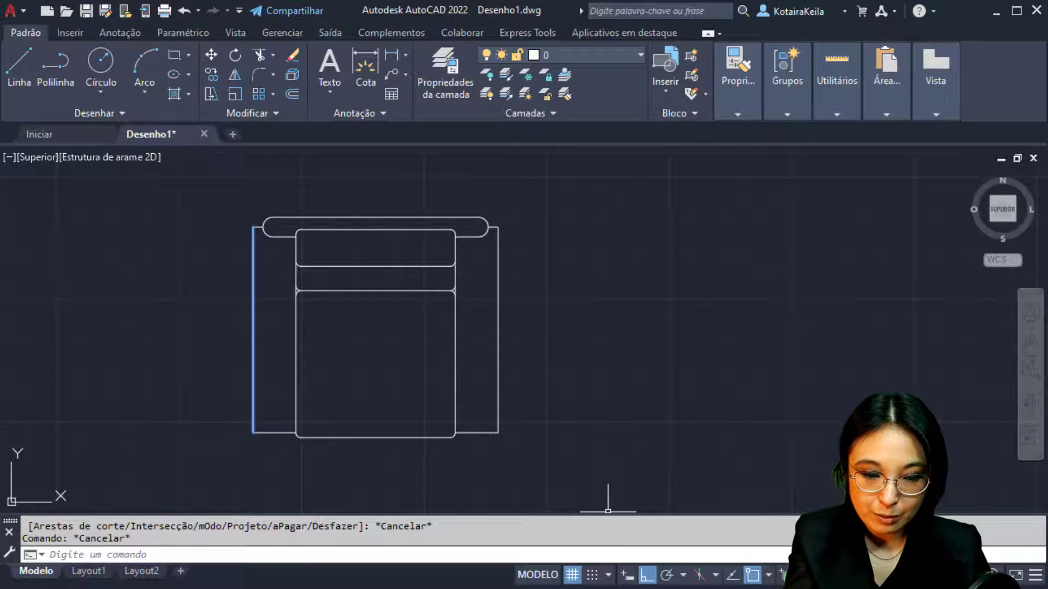
Step: Switch to Photos and examine the armchair and three-seat sofa drawings in the exercise 09 reference image
key("alt+Tab")
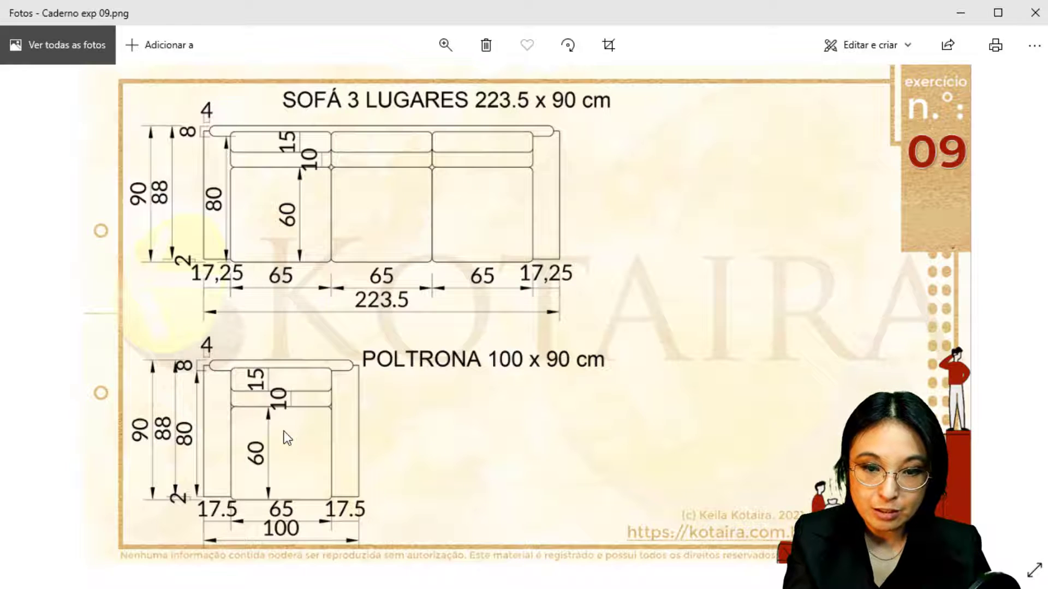
key("ctrl")
key("ctrl")
key("ctrl")
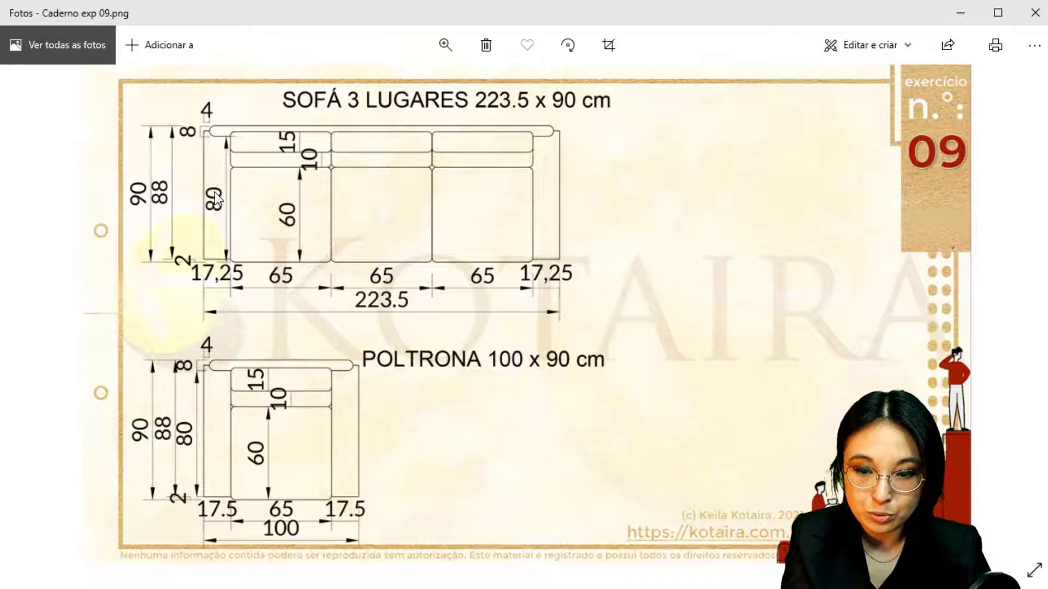
Step: Compare the depth, armrest and backrest dimensions of the three-seat sofa and the armchair in the reference image
key("ctrl")
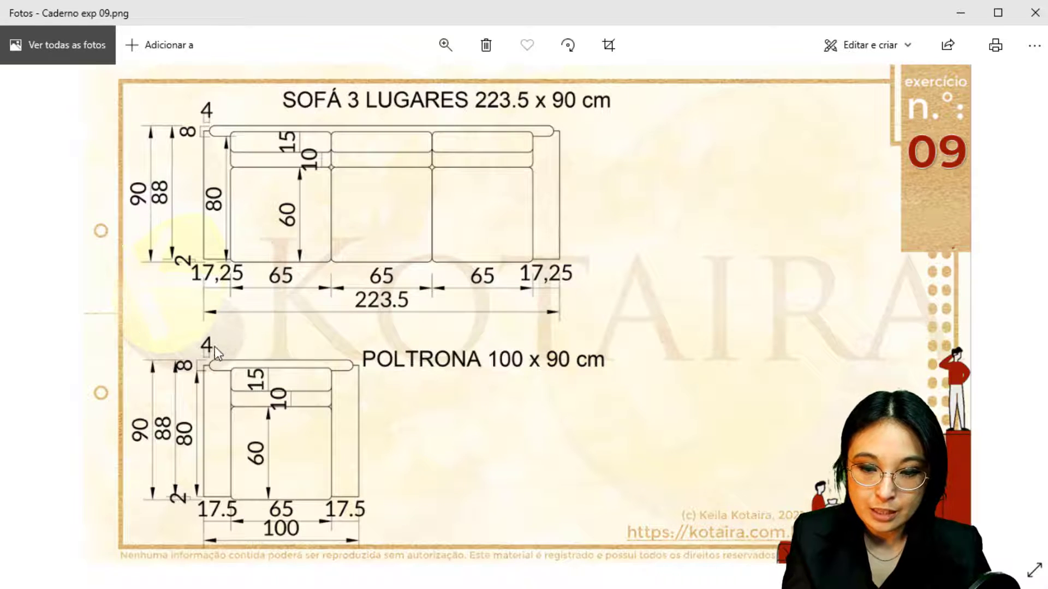
key("ctrl")
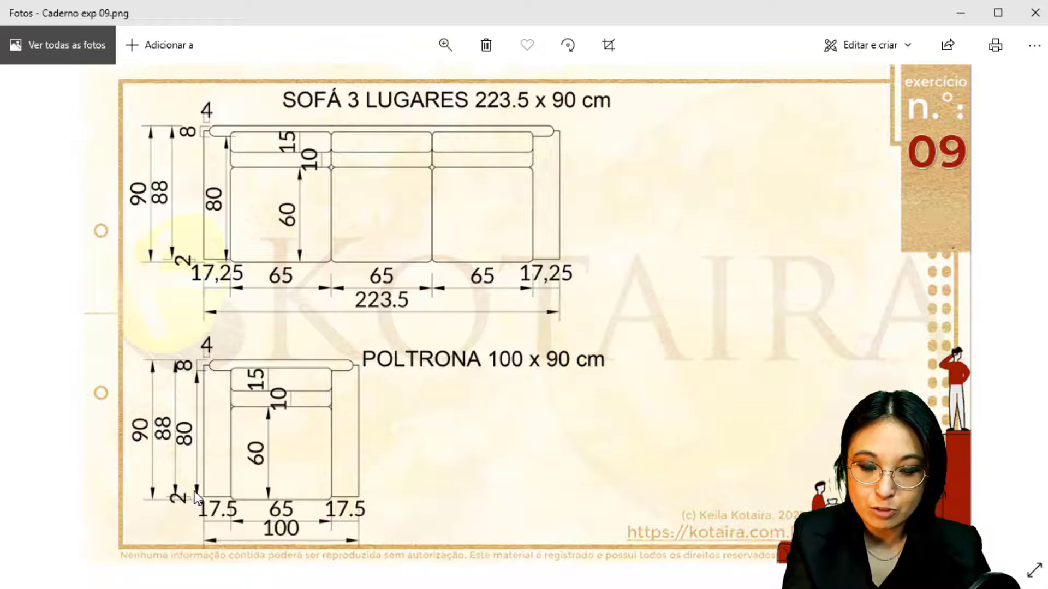
key("ctrl")
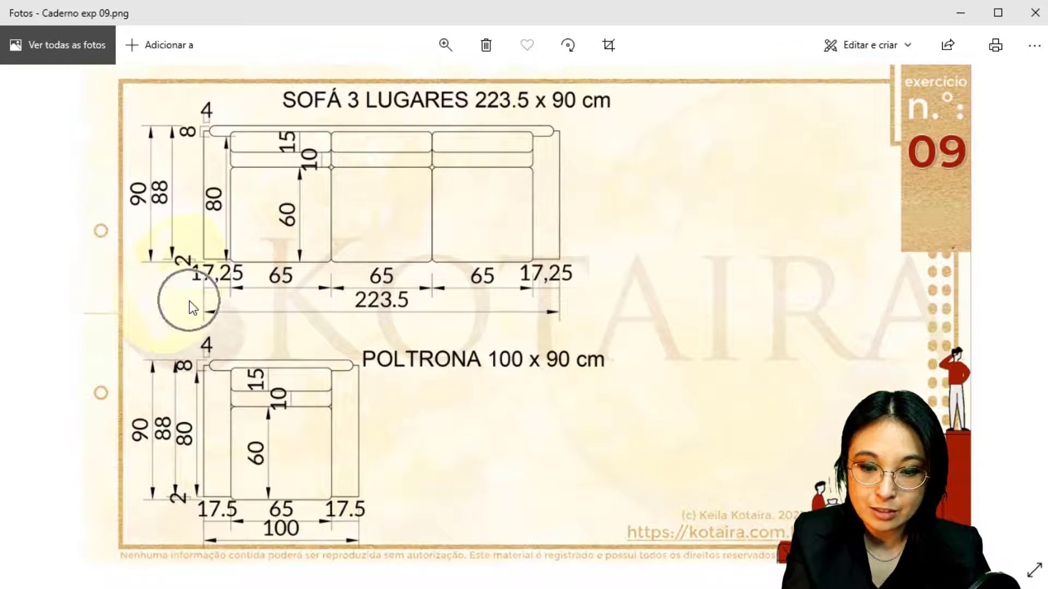
key("ctrl")
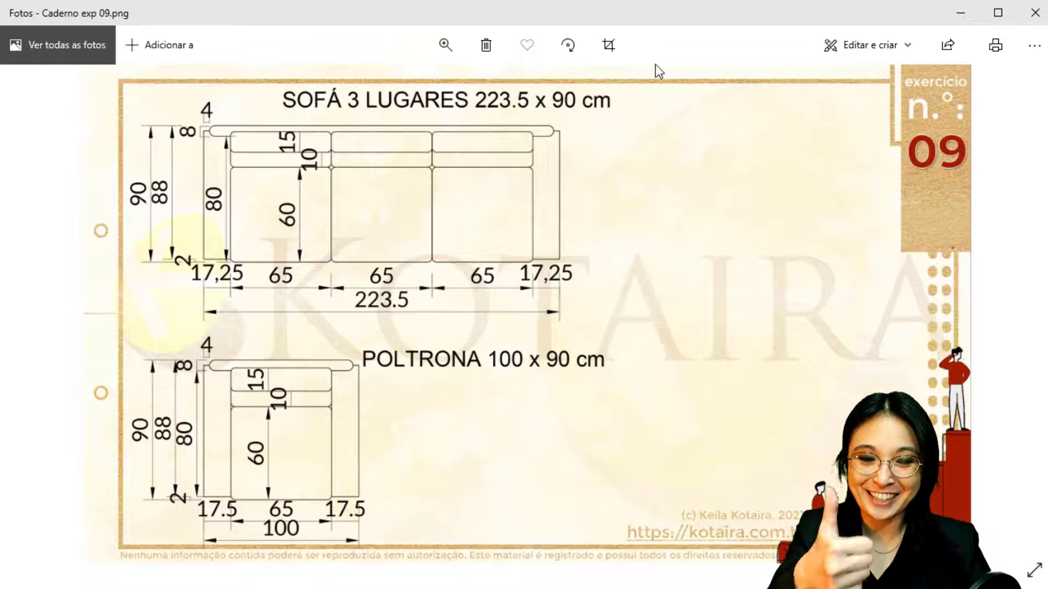
Step: Switch to AutoCAD and copy the whole armchair 200 cm horizontally to the right
key("alt+Tab")
scroll(561, 358, "down", 3)
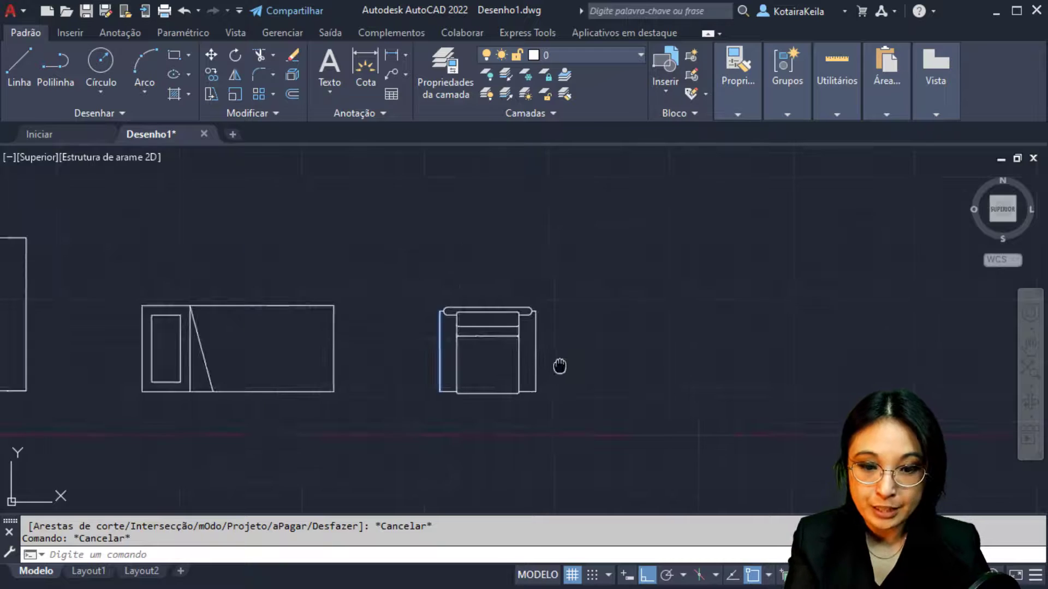
left_click(523, 260)
left_click(328, 426)
middle_click_drag(369, 416, 239, 403)
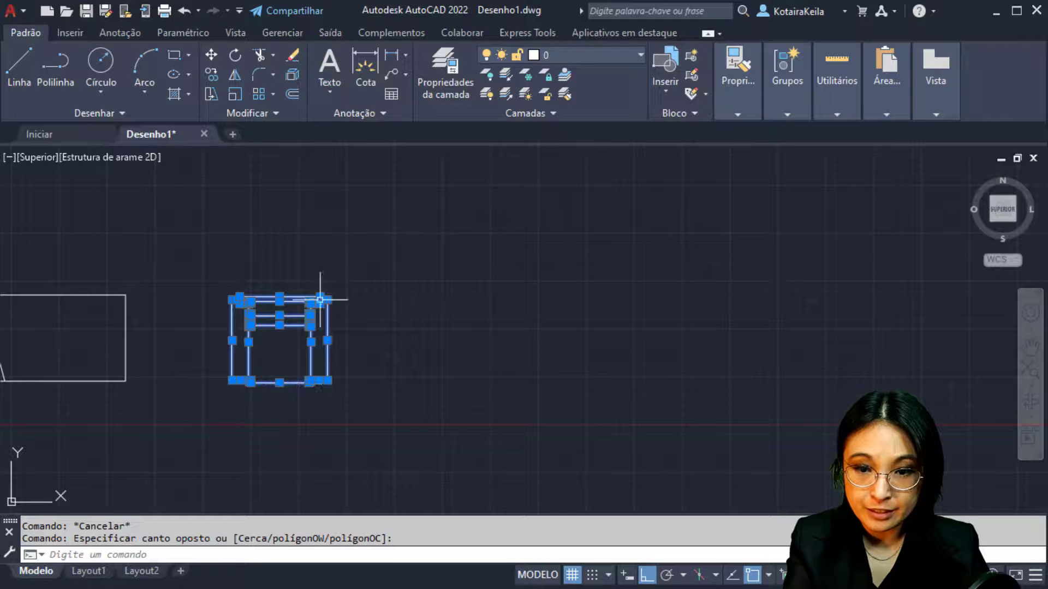
left_click(216, 77)
left_click(234, 276)
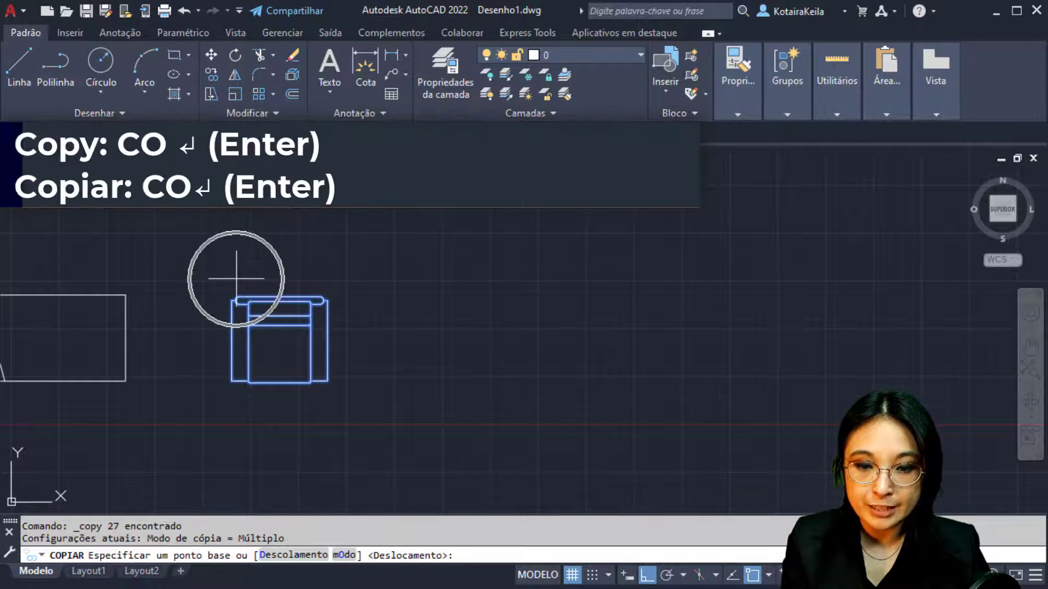
scroll(354, 278, "up", 5)
scroll(380, 283, "down", 4)
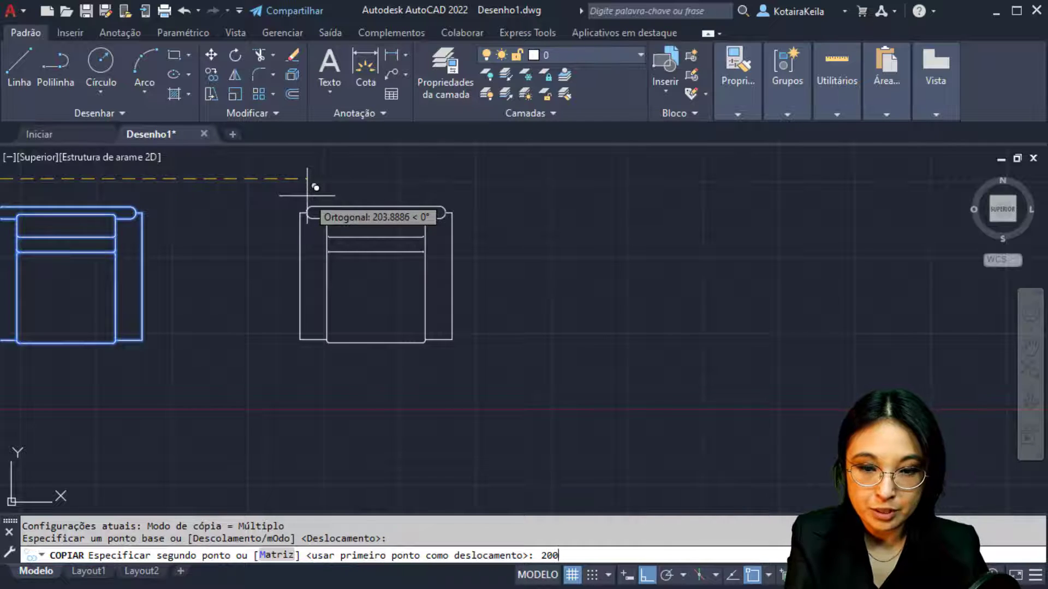
key("Return")
key("Escape")
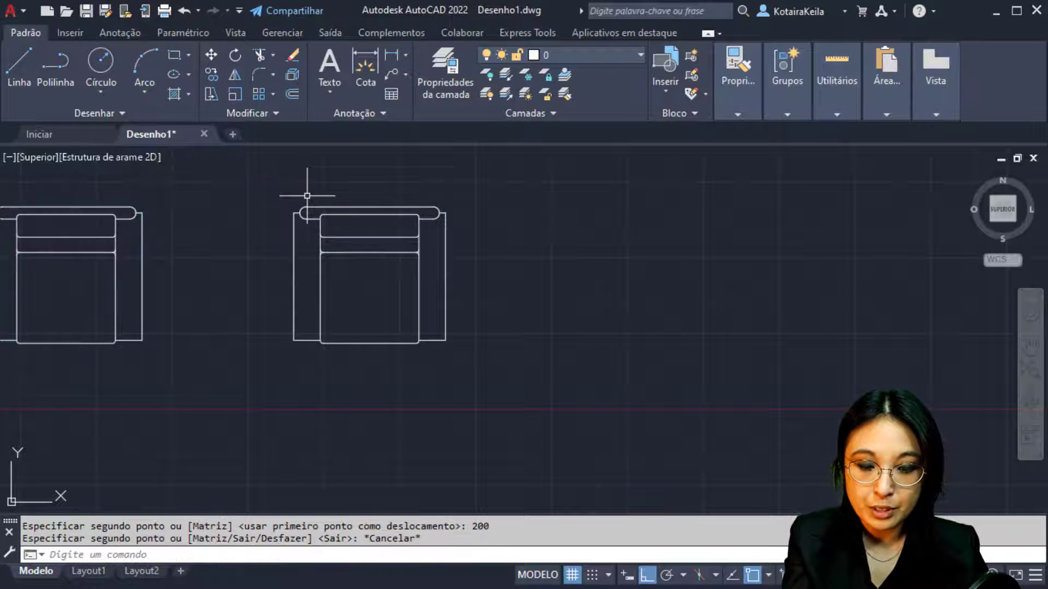
Step: Switch to Photos and compare the overall widths of the sofa and the armchair in the exercise 09 reference image
key("alt+Tab")
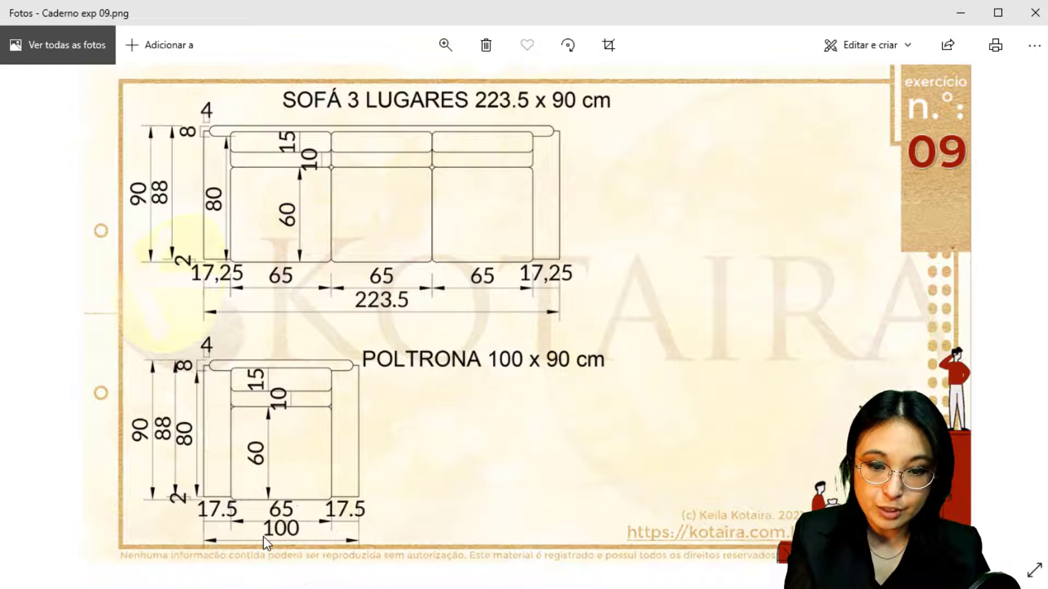
left_click(358, 313)
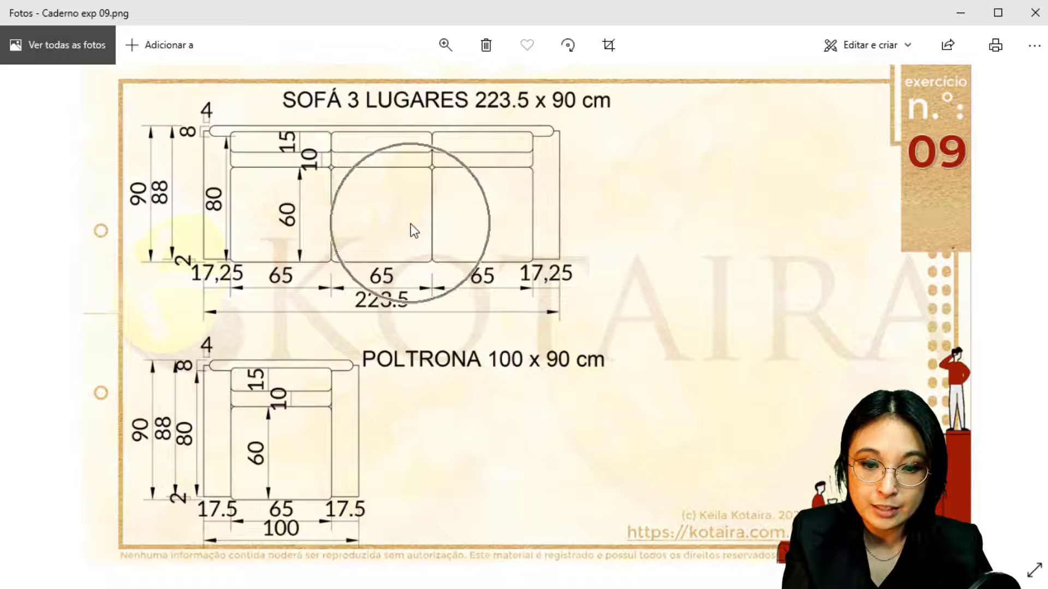
left_click(570, 308)
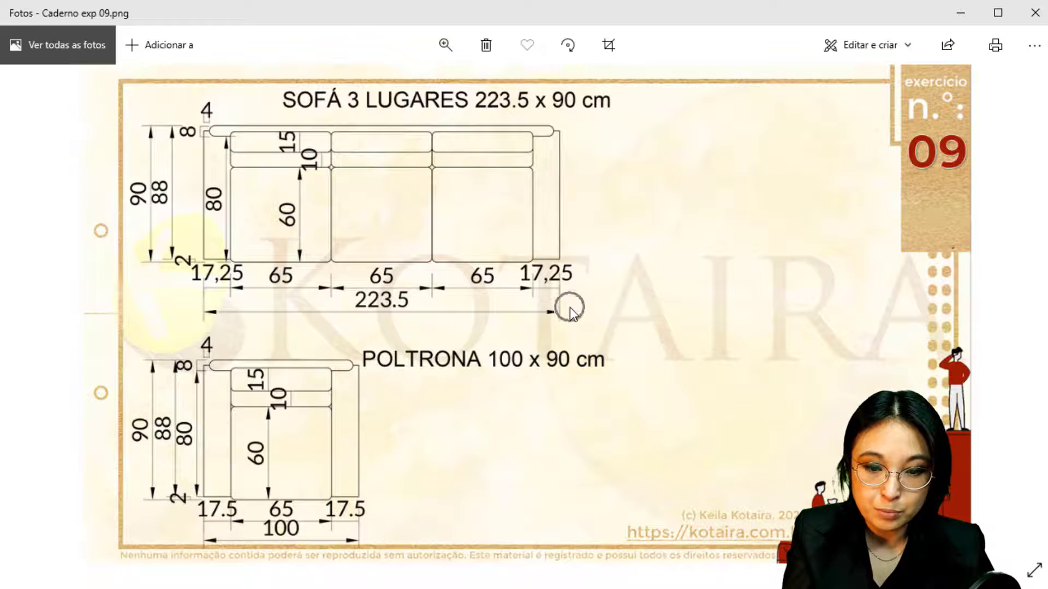
left_click(411, 514)
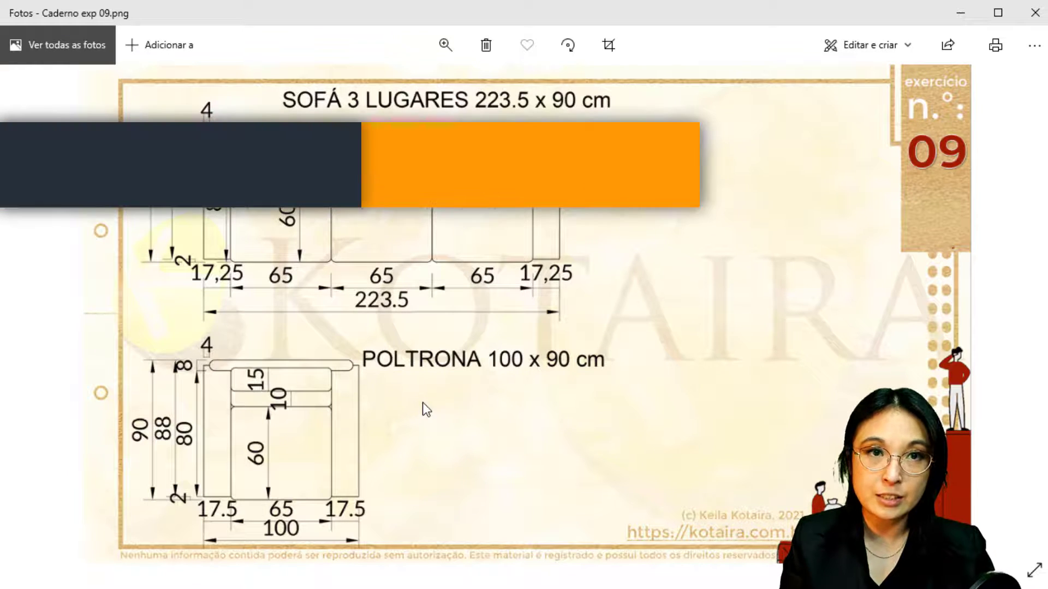
left_click(388, 316)
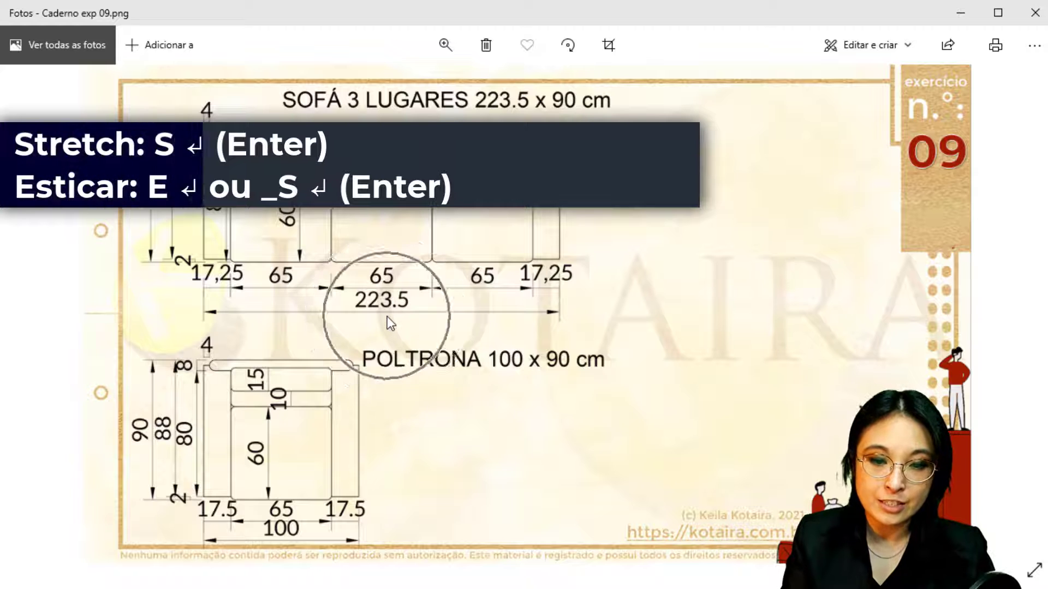
left_click(361, 529)
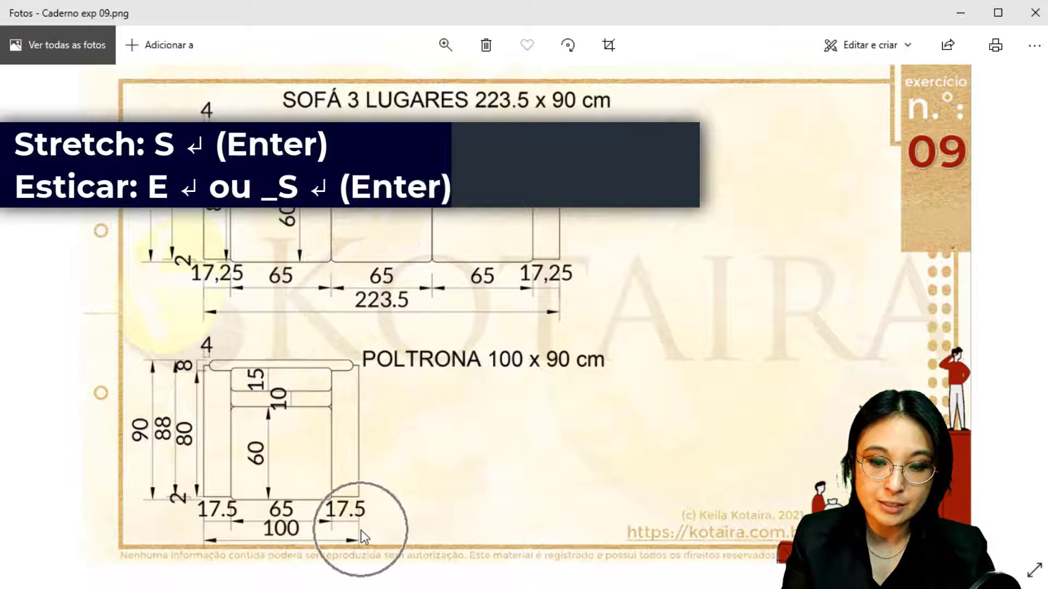
left_click(554, 513)
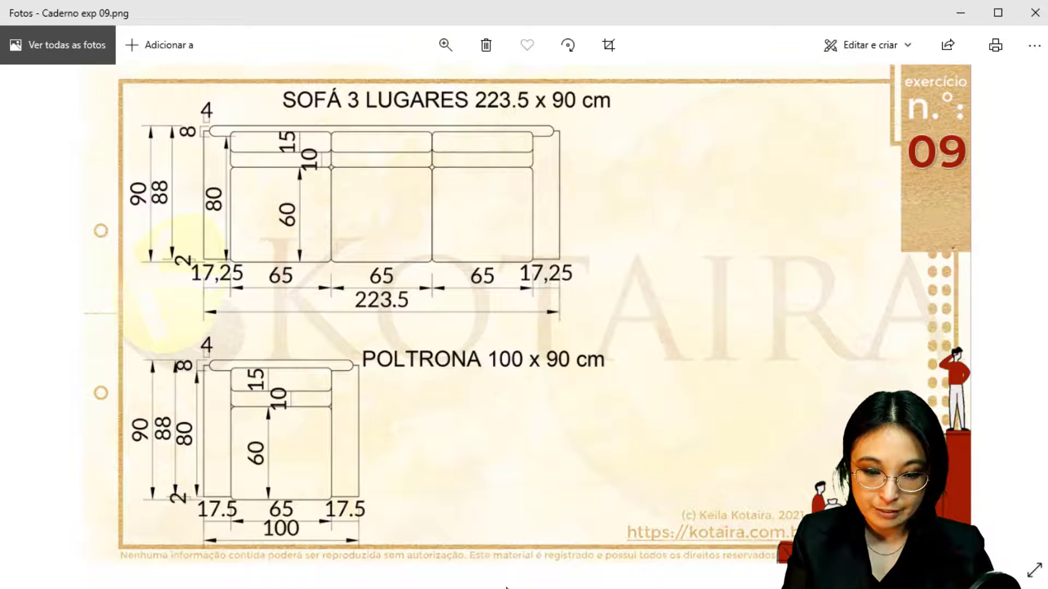
Step: Switch to AutoCAD and stretch the right half of the copied armchair 123.5 cm to the right
key("alt+Tab")
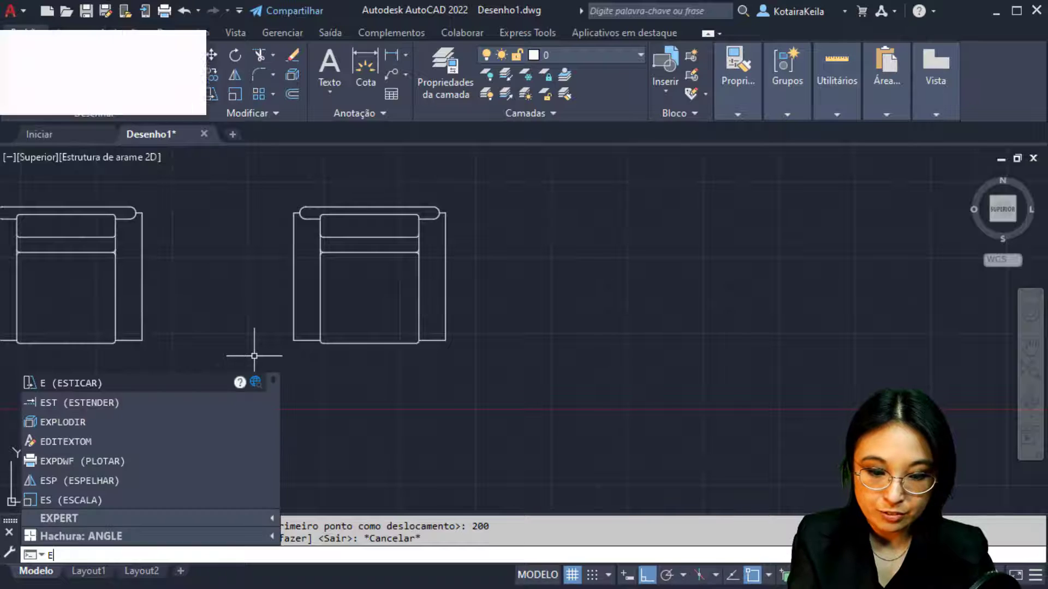
key("Return")
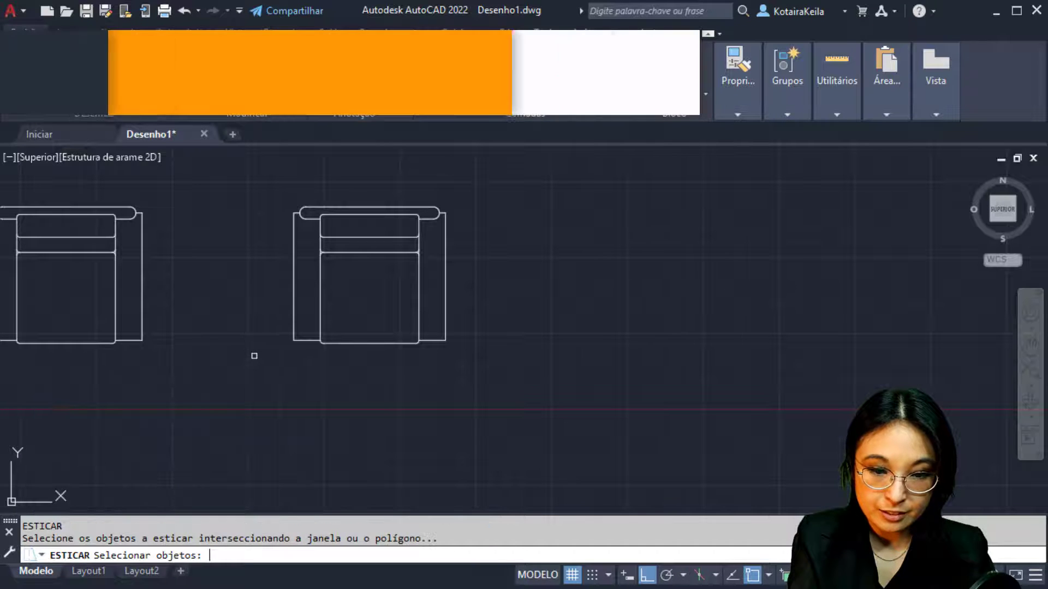
left_click(498, 178)
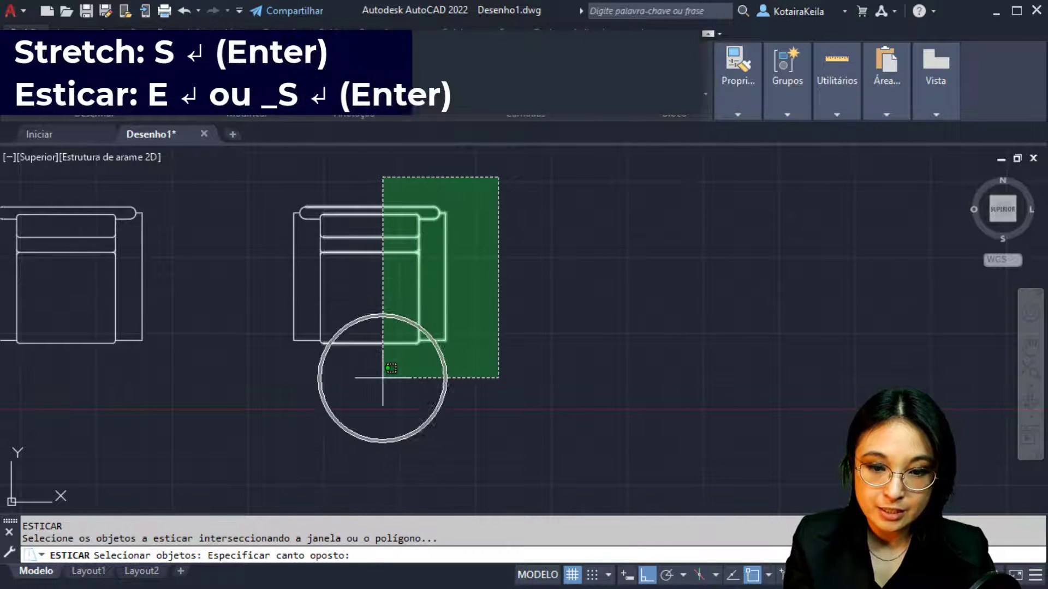
left_click(383, 377)
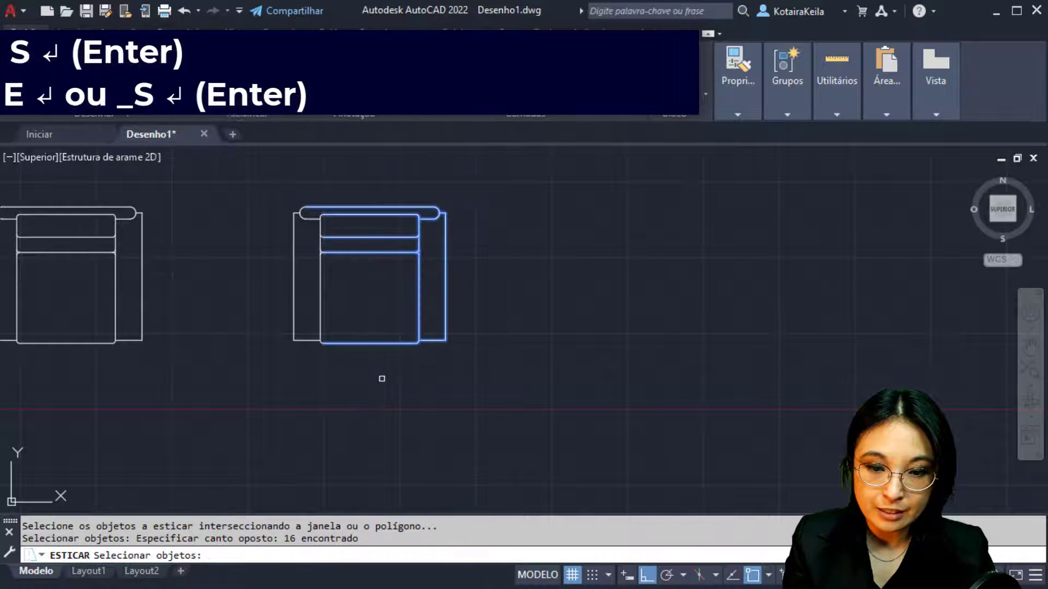
scroll(344, 391, "down", 2)
scroll(288, 393, "up", 2)
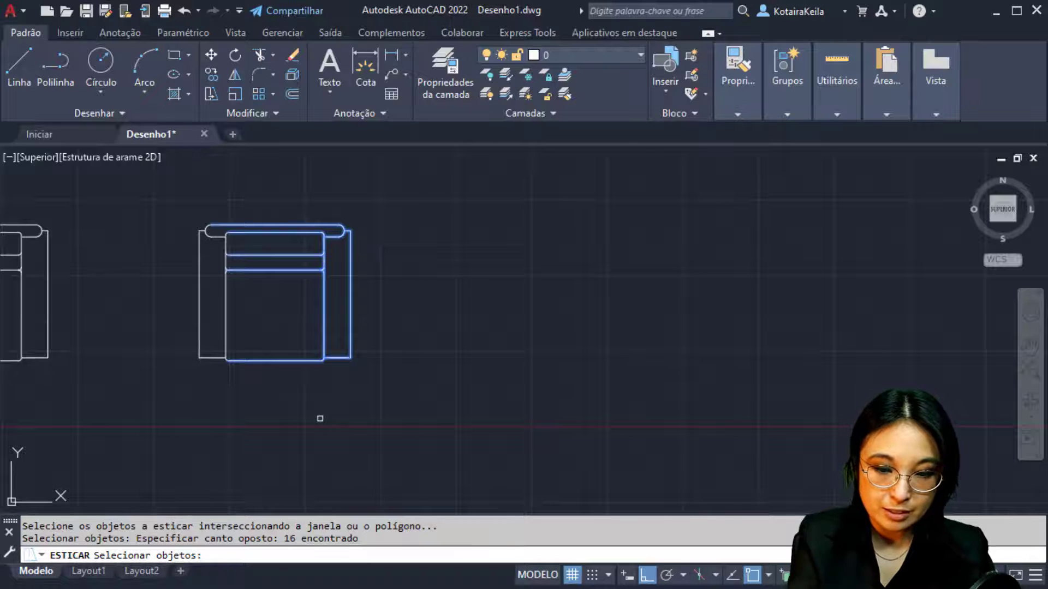
key("Return")
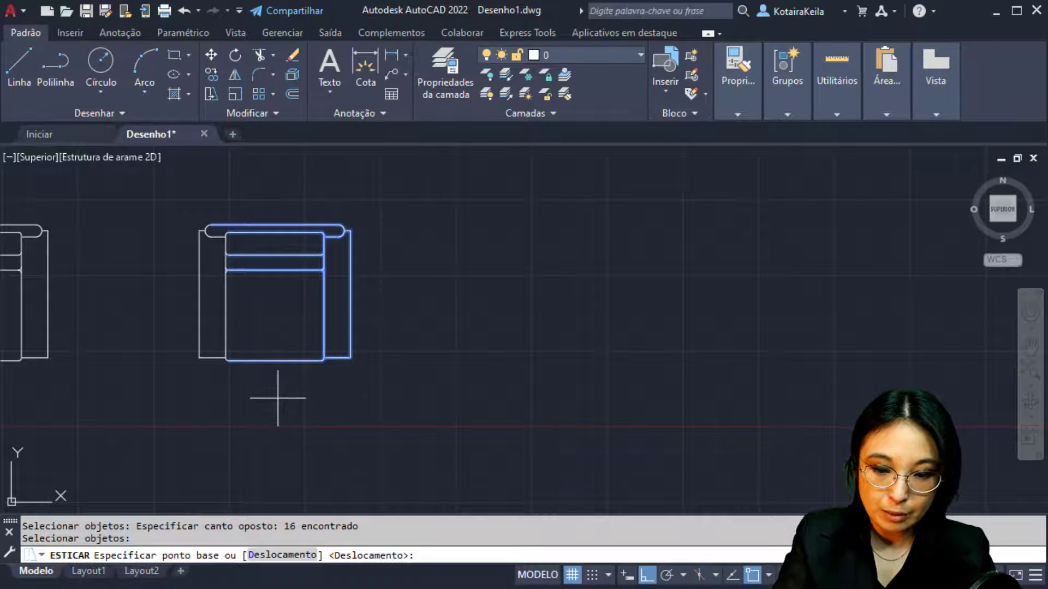
left_click(261, 395)
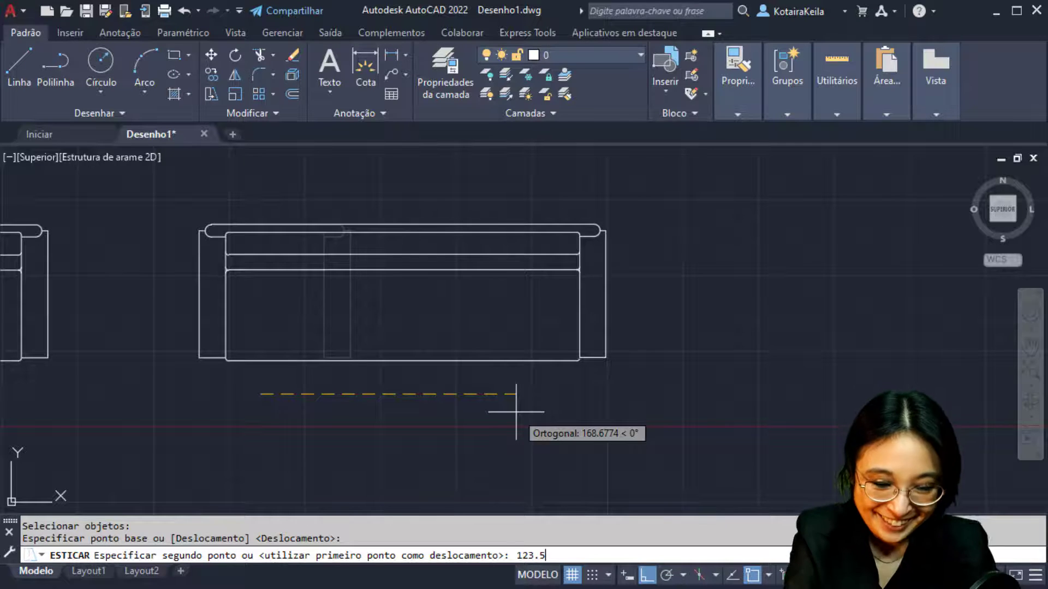
key("Return")
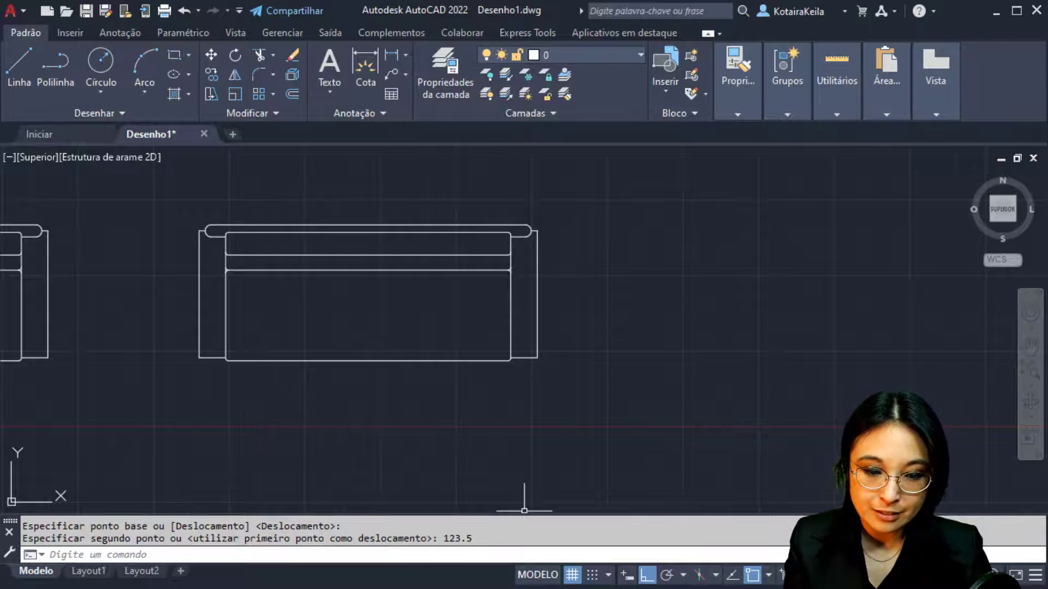
Step: Check the sofa's overall width in the reference image, and measure the stretched sofa between its outer armrest edges in AutoCAD
key("alt+Tab")
left_click(381, 310)
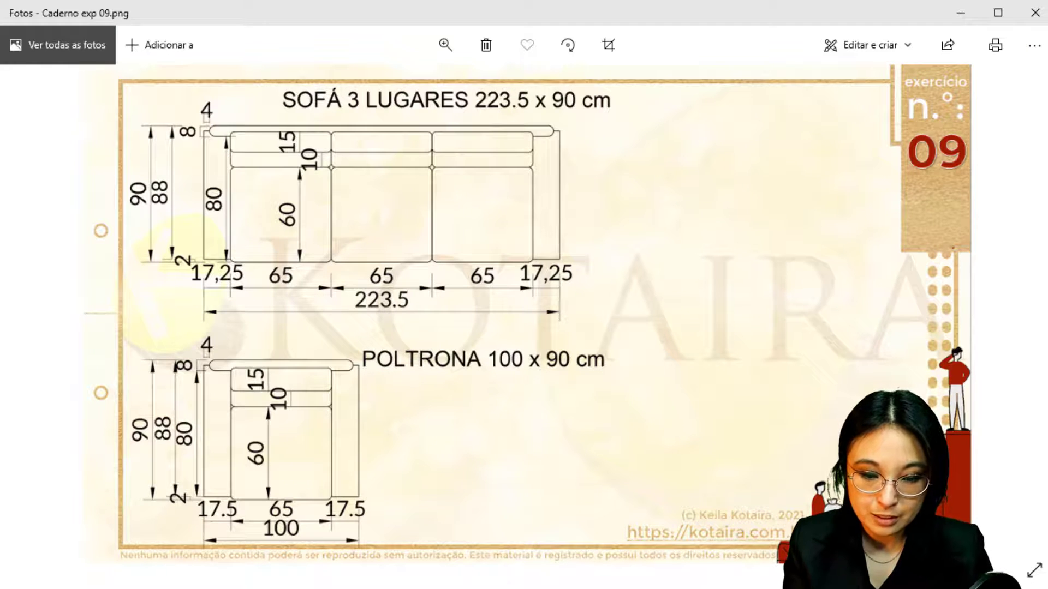
key("alt+Tab")
type("DI")
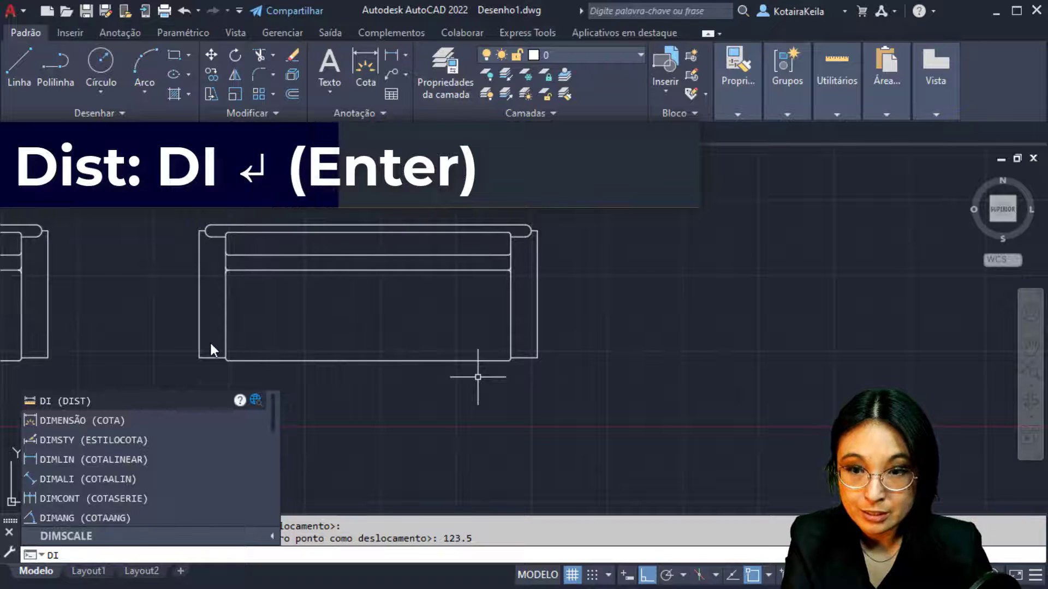
key("Return")
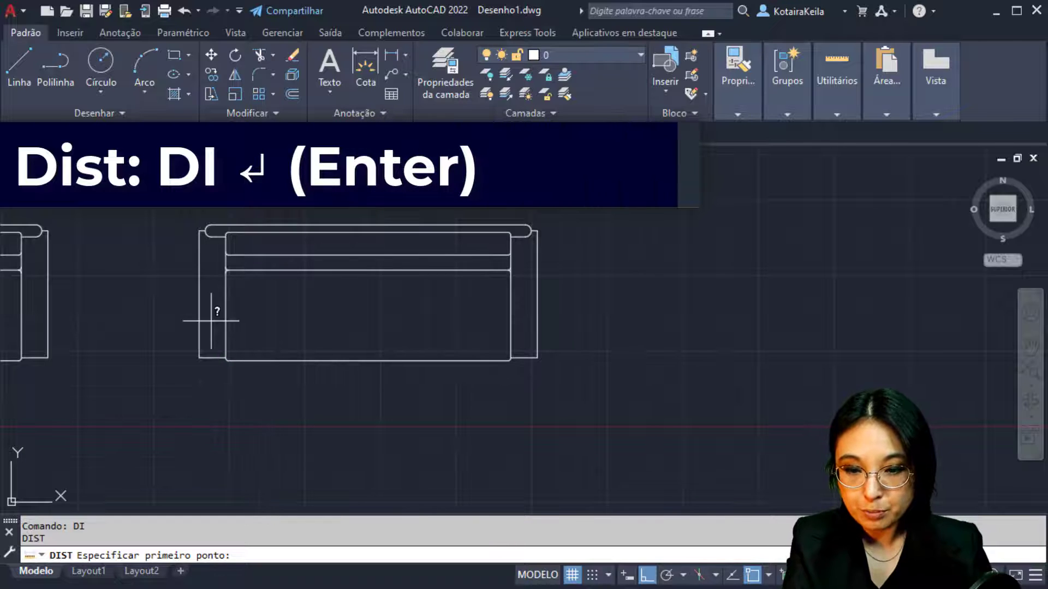
left_click(199, 295)
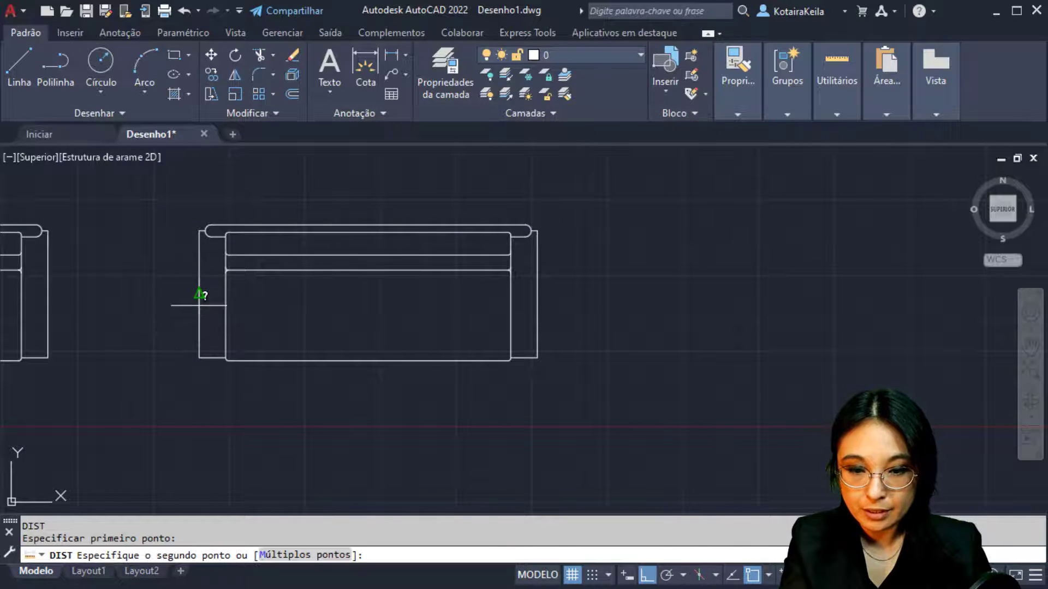
left_click(537, 298)
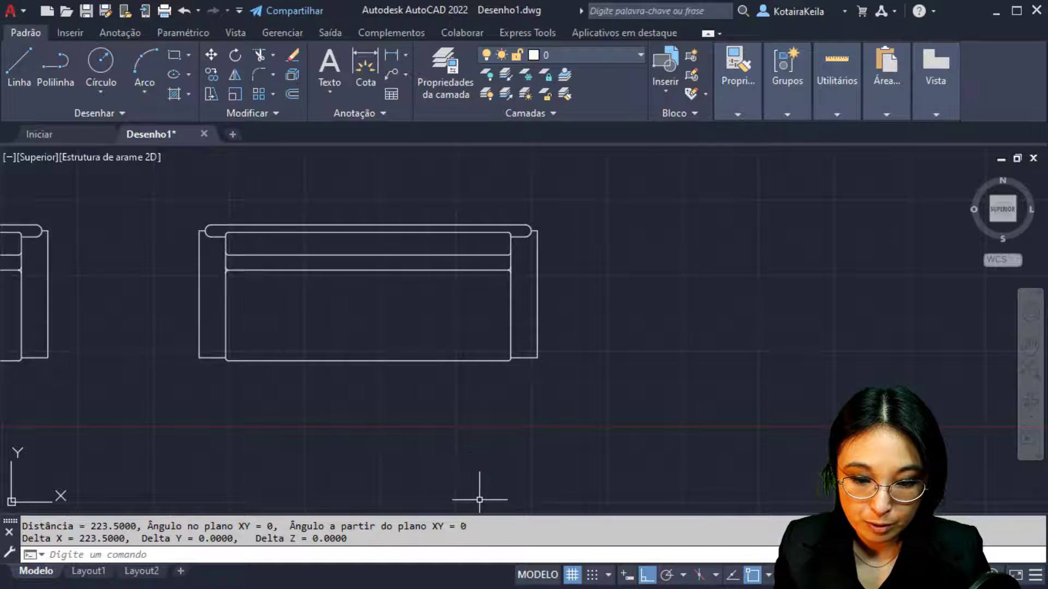
Step: Check the seat widths in the reference image, and copy the sofa's left seat edge with its rounded corners 65 cm to the right in AutoCAD
left_click(593, 588)
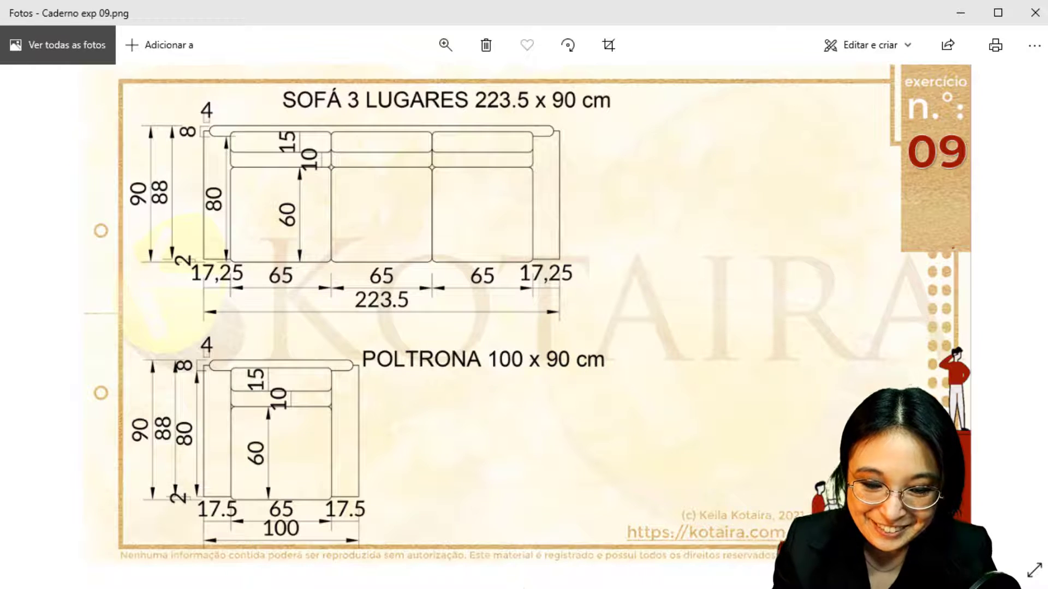
left_click(498, 588)
scroll(249, 261, "up", 2)
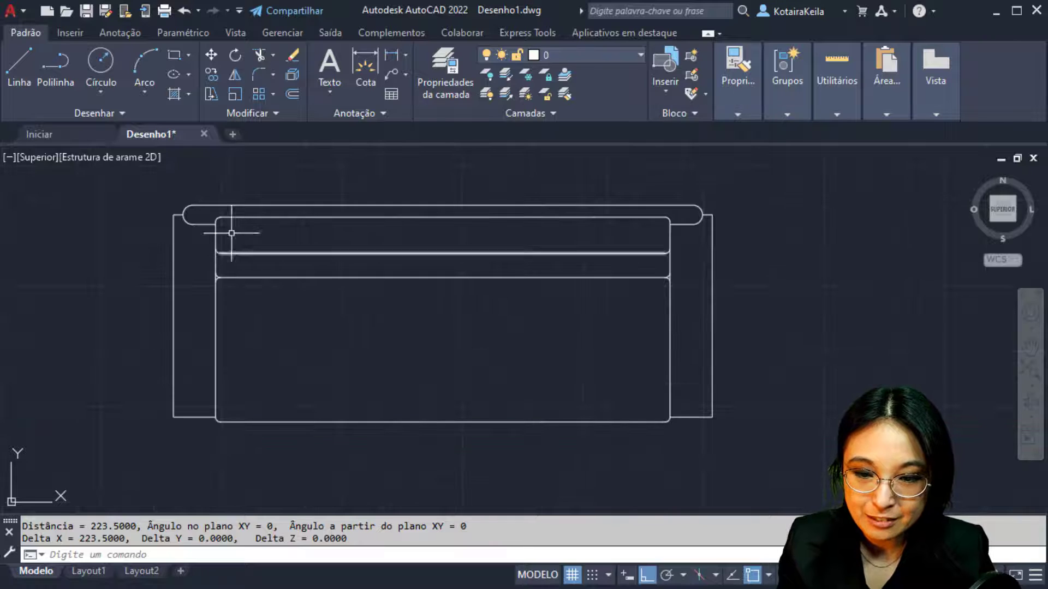
left_click(206, 192)
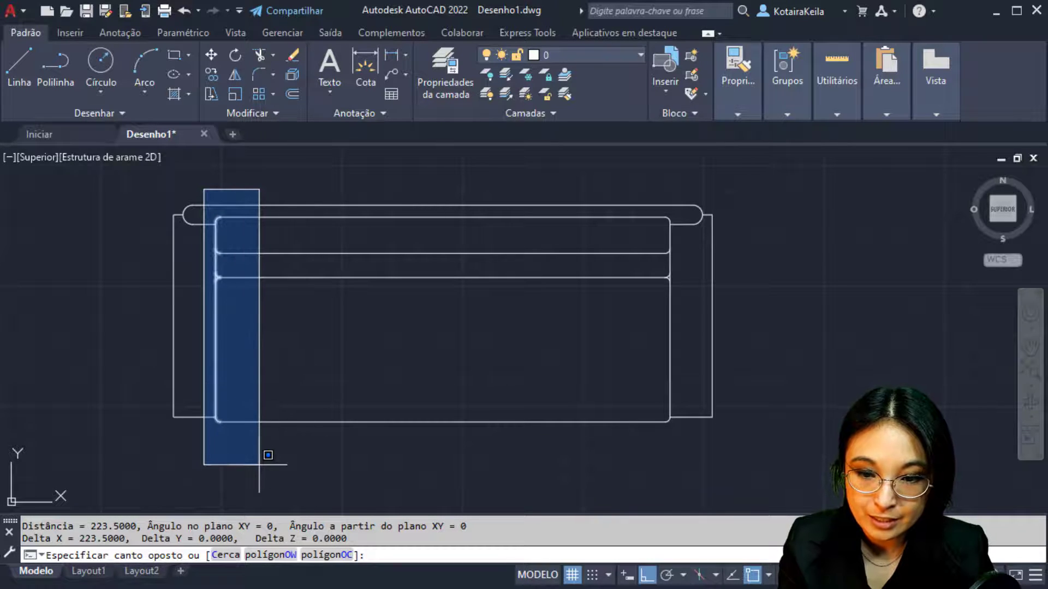
left_click(259, 465)
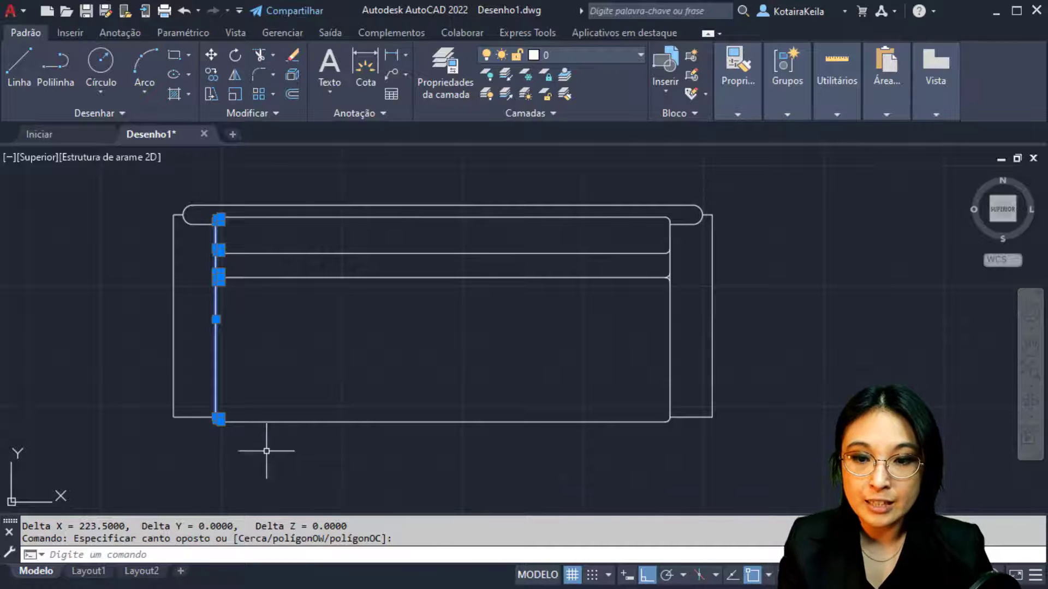
left_click(209, 74)
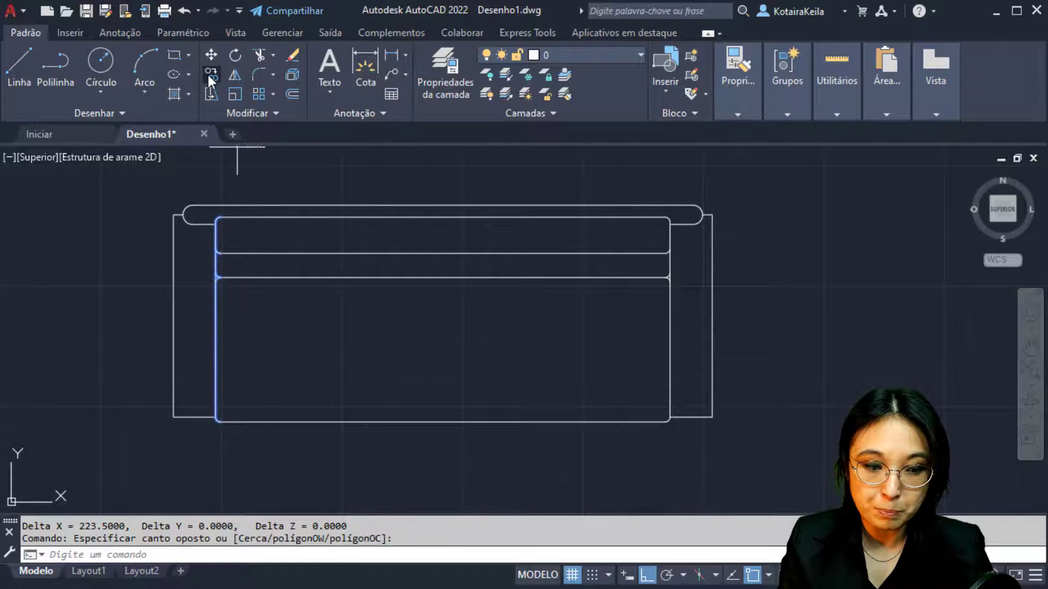
left_click(228, 189)
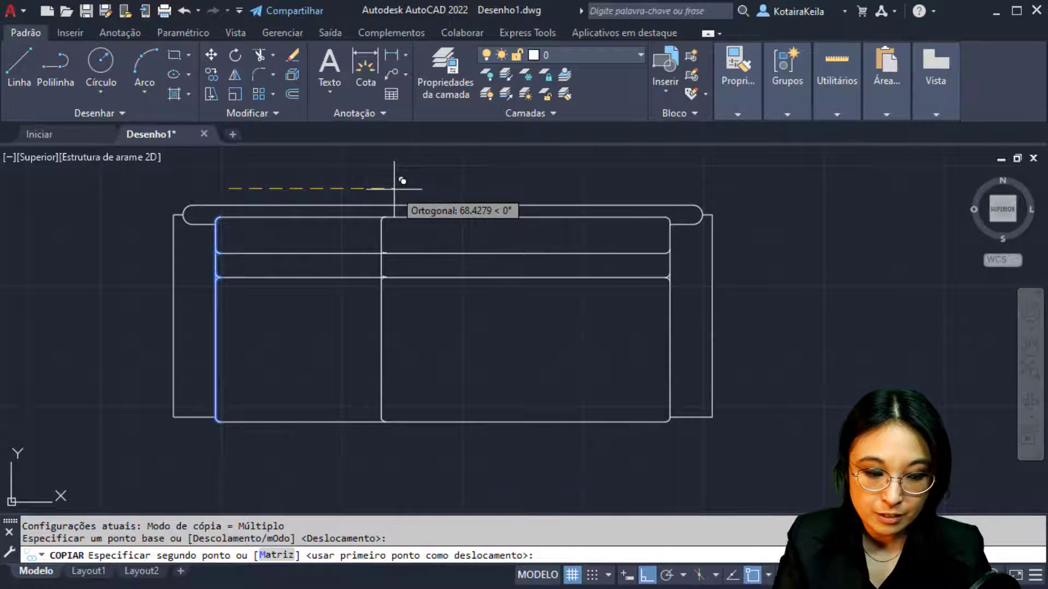
key("Return")
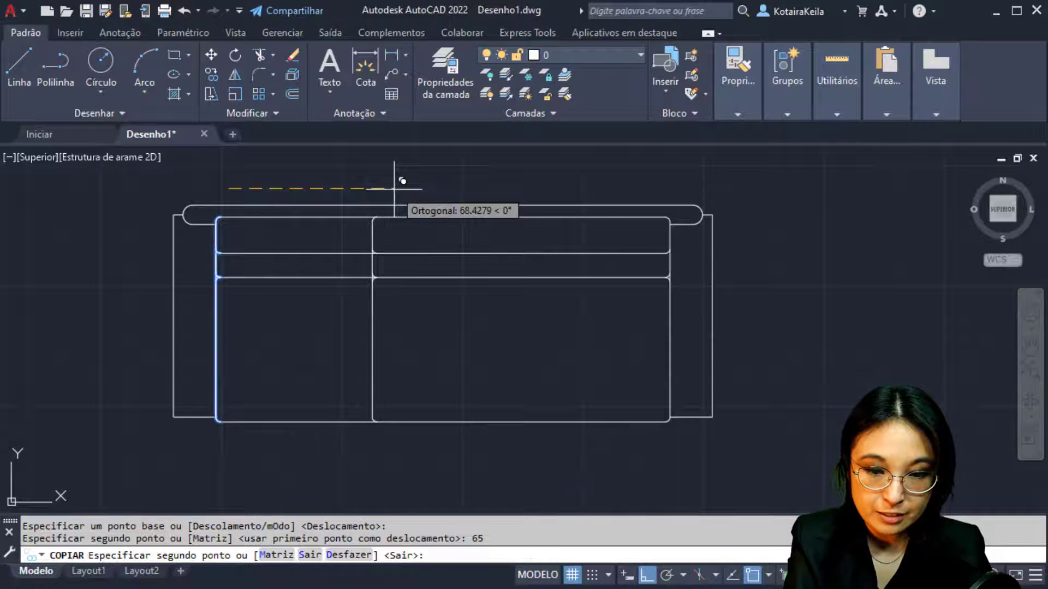
key("Escape")
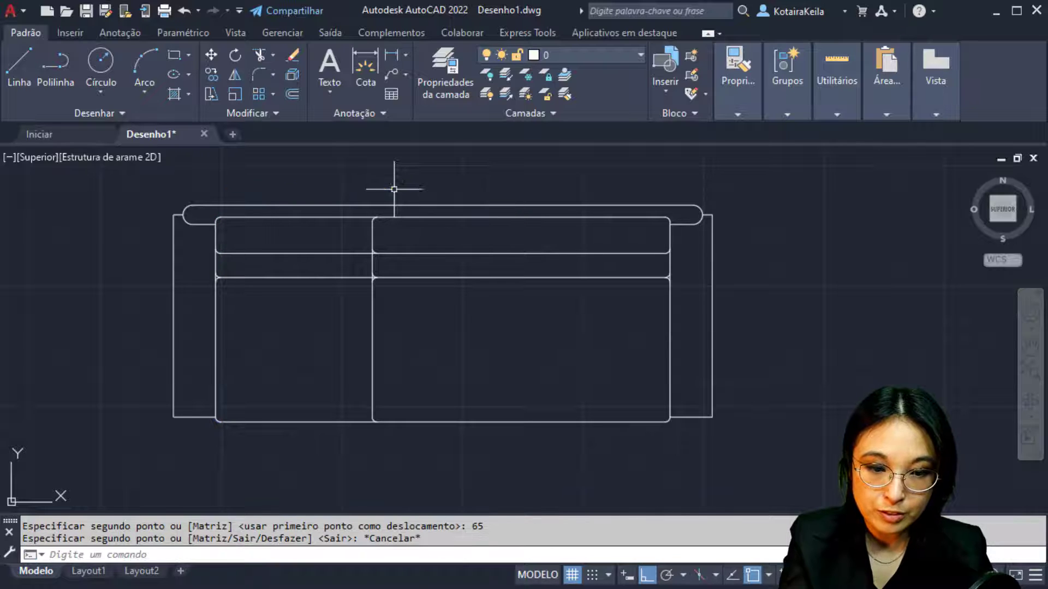
Step: Copy the sofa's right seat edge with its rounded corners 65 cm to the left
left_click(651, 184)
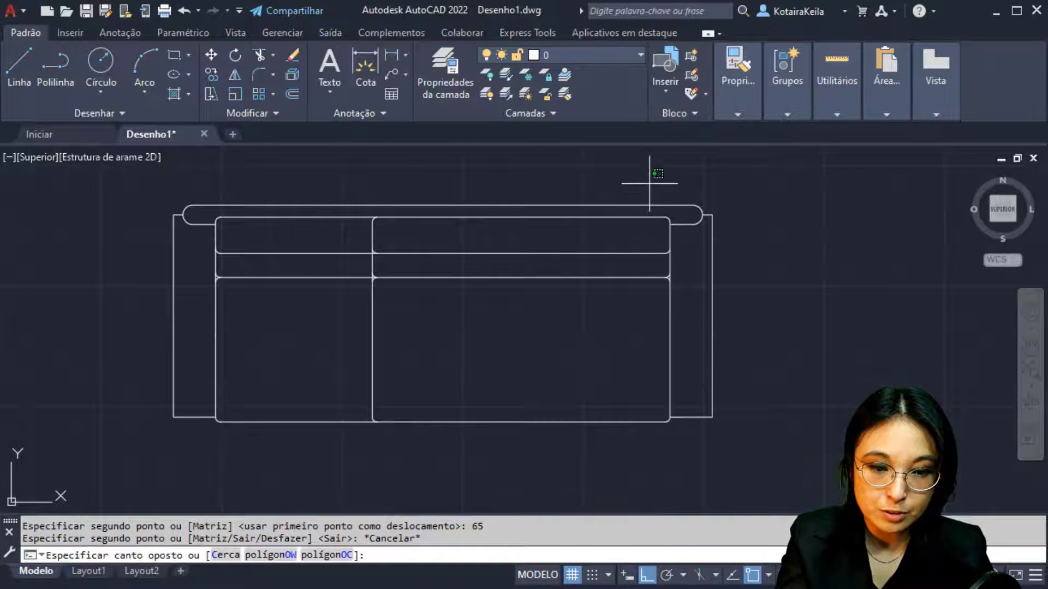
left_click(679, 448)
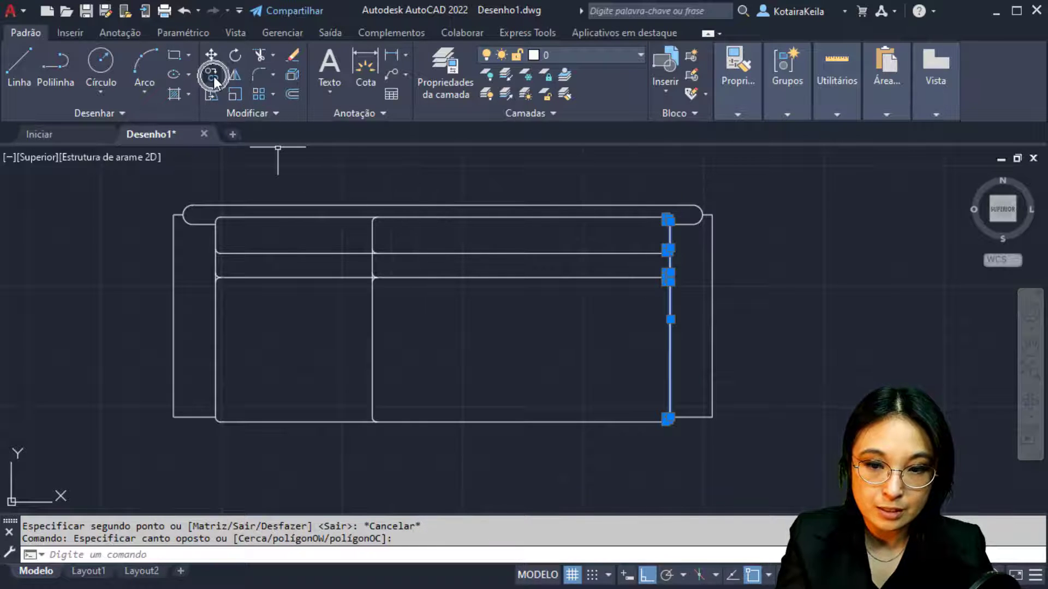
type("co")
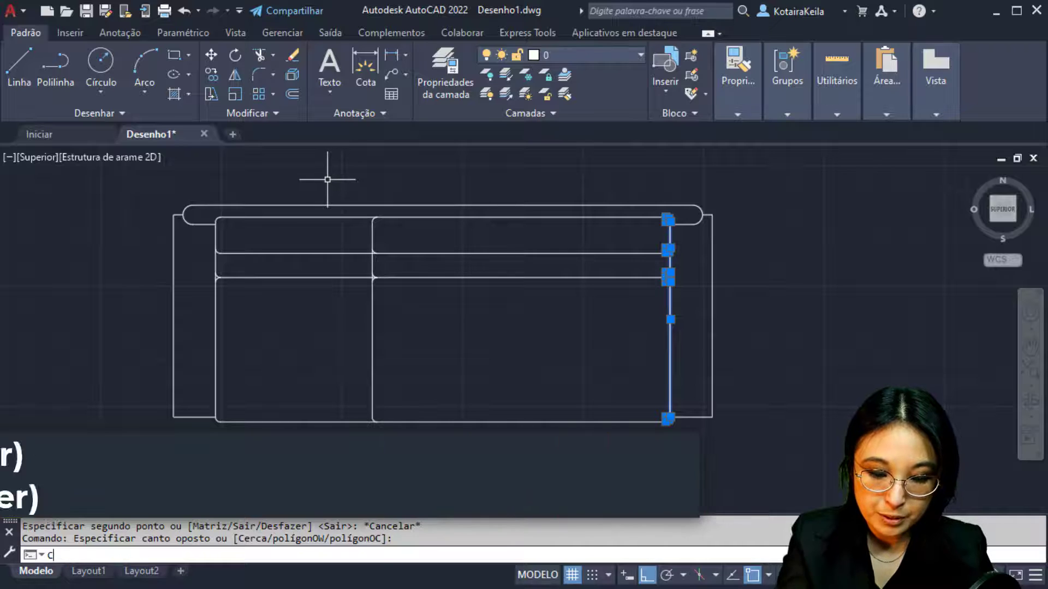
key("Return")
left_click(653, 178)
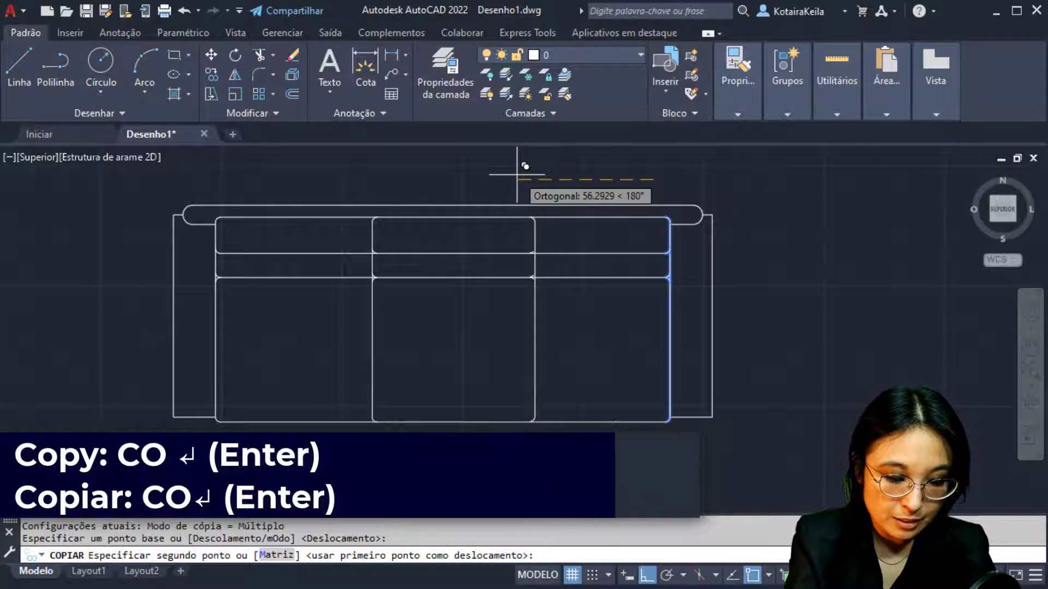
type("65")
key("Return")
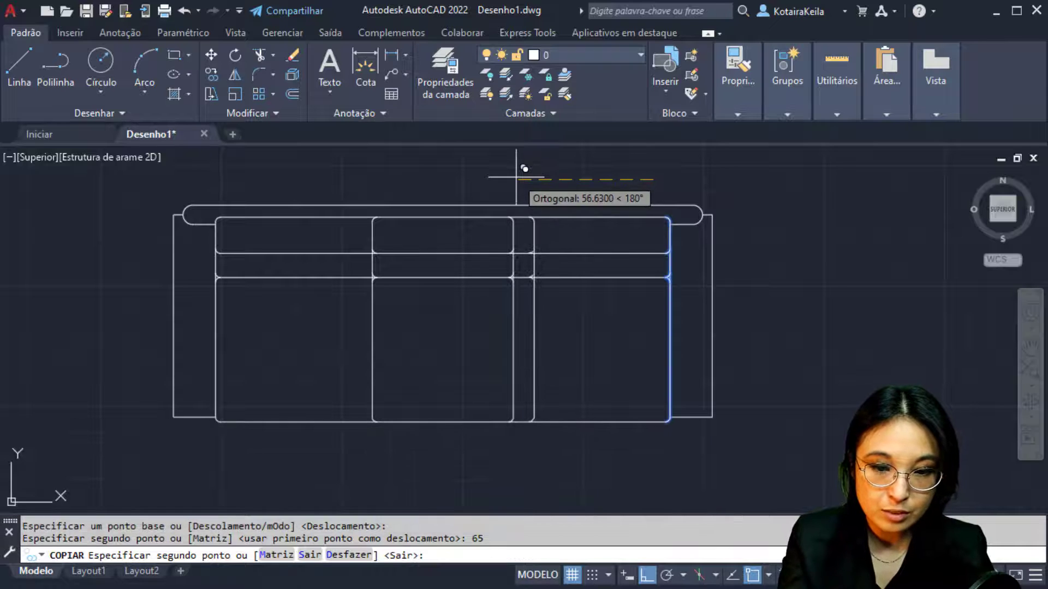
key("Escape")
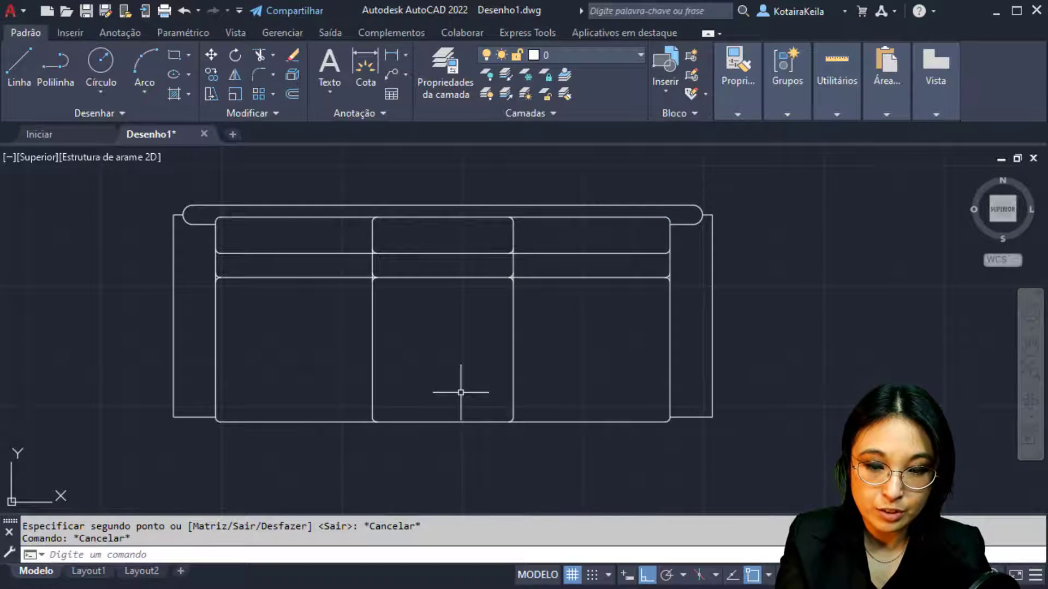
Step: Copy the five rounded corners of the left cushion divider onto the right cushion divider, using the divider's upper arc endpoints as reference points
left_click(380, 426)
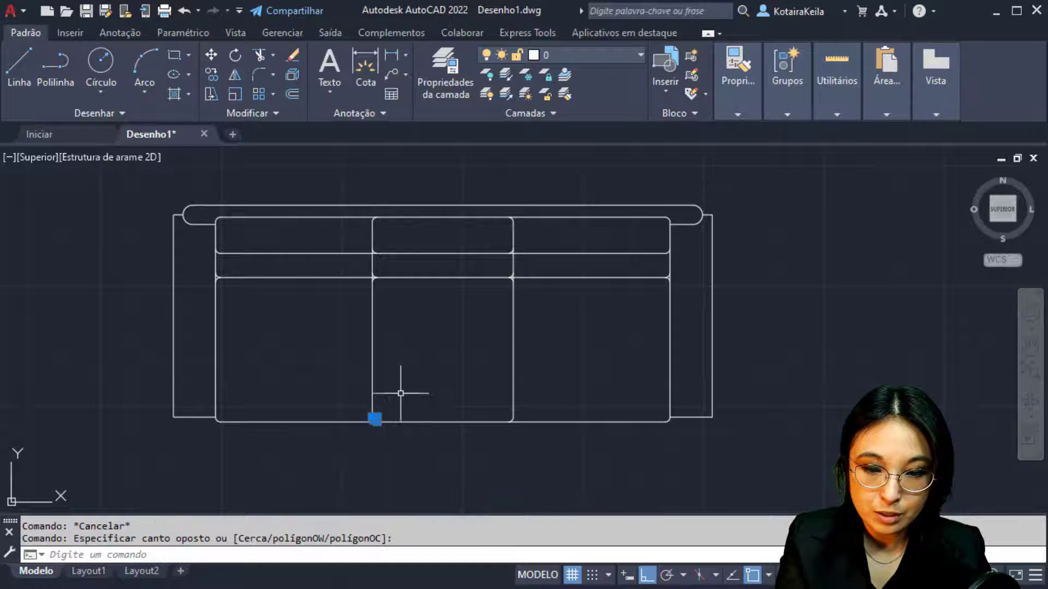
left_click(353, 305)
left_click(382, 263)
left_click(352, 239)
left_click(384, 259)
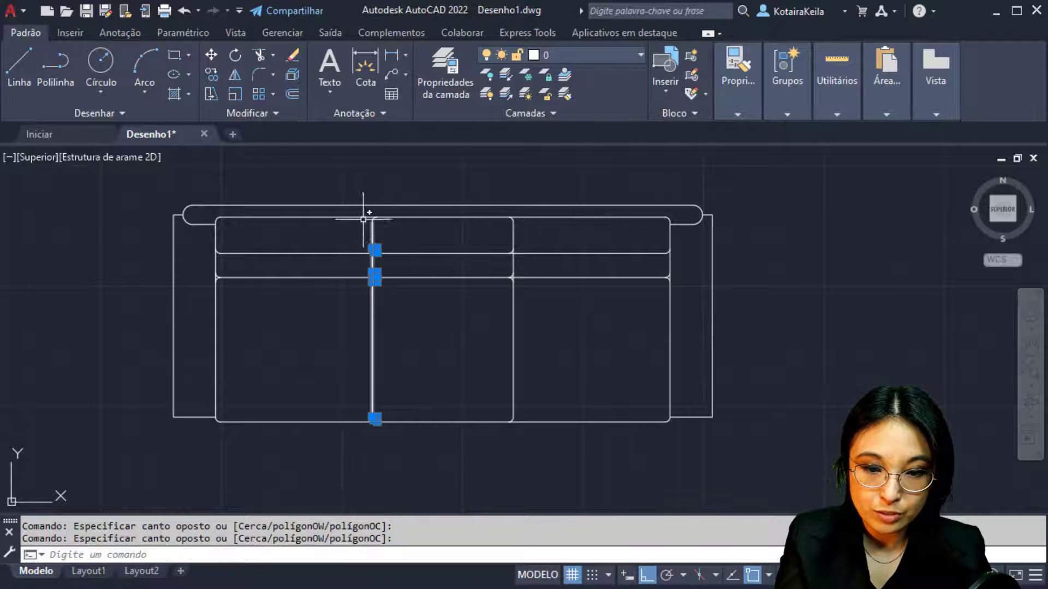
left_click(362, 181)
left_click(388, 228)
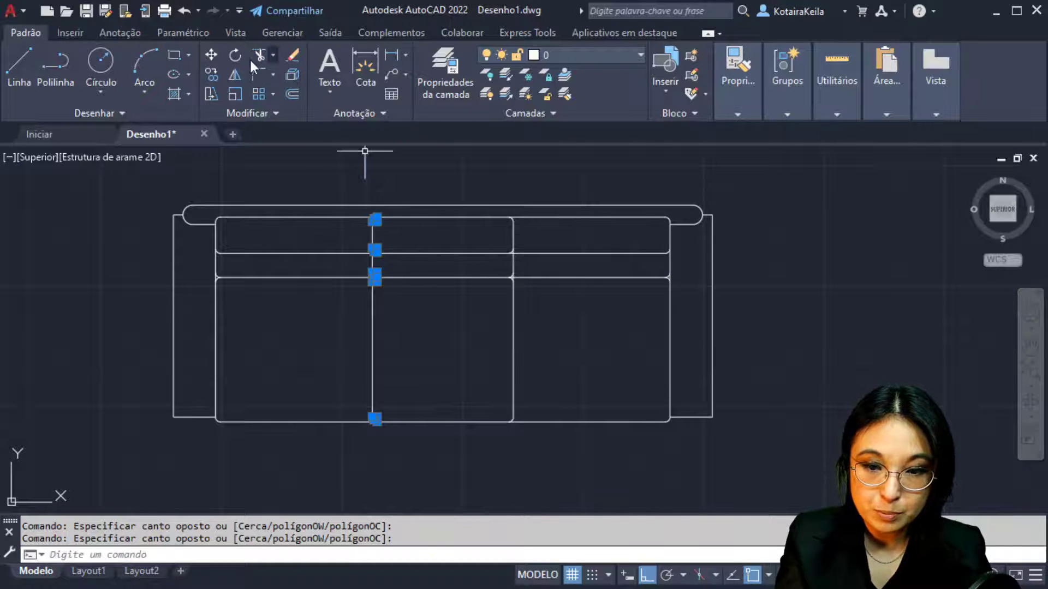
left_click(214, 76)
scroll(364, 206, "up", 6)
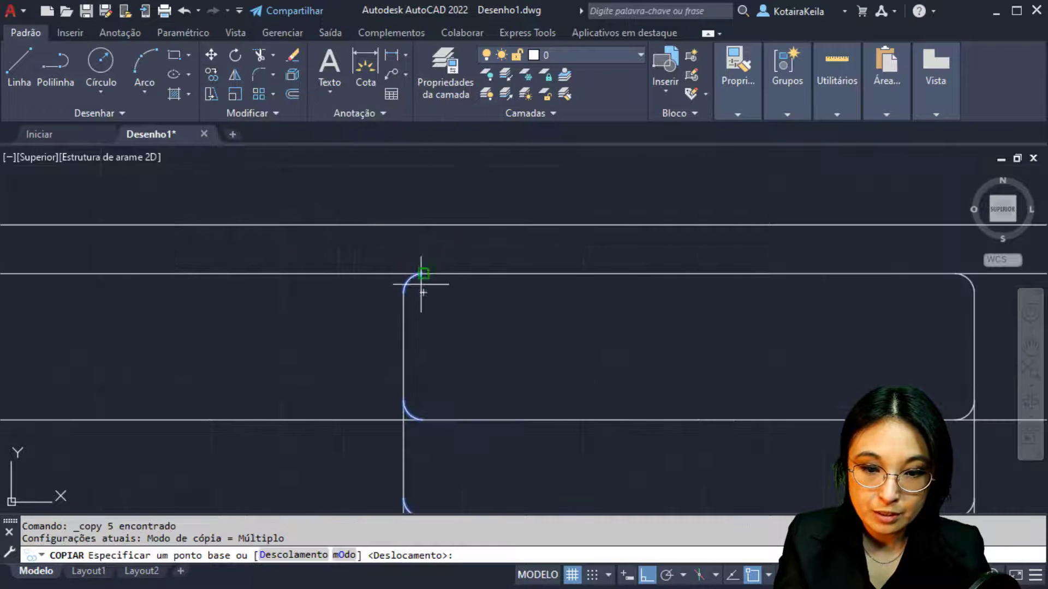
left_click(404, 293)
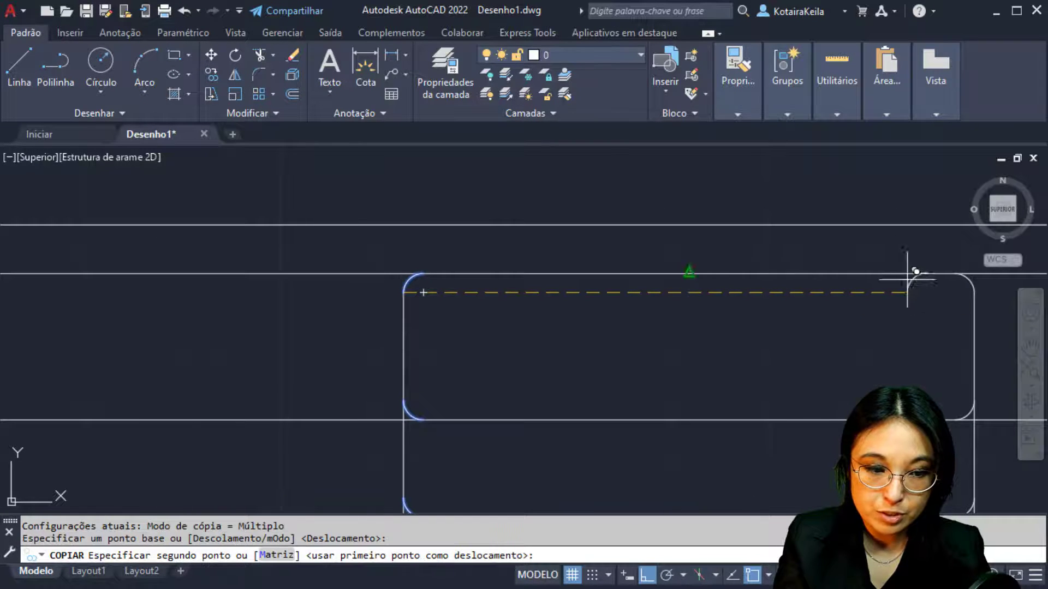
left_click(974, 293)
scroll(713, 235, "down", 4)
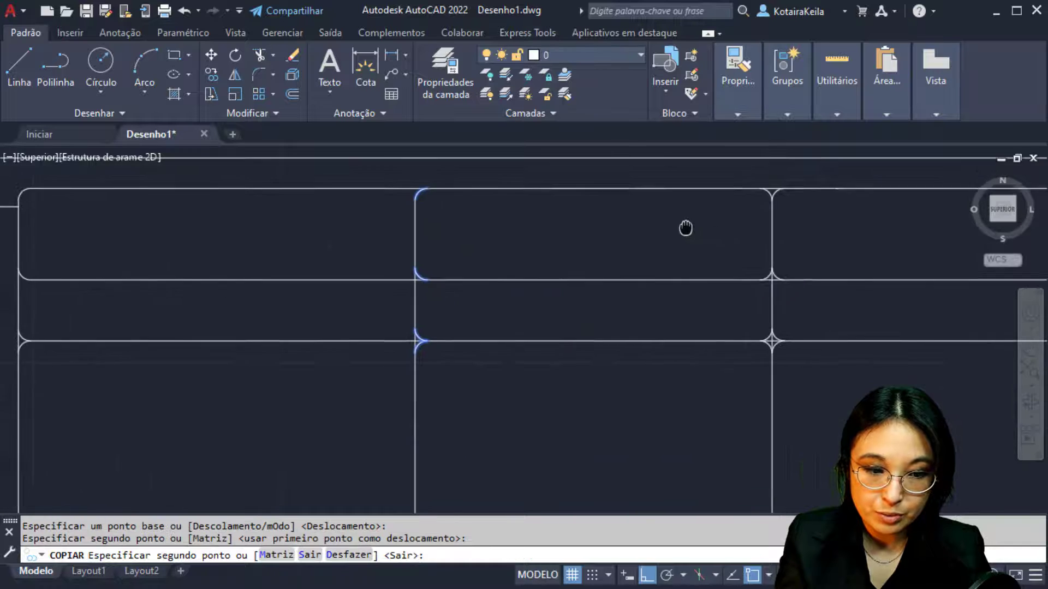
key("Escape")
scroll(674, 222, "down", 2)
scroll(676, 279, "up", 2)
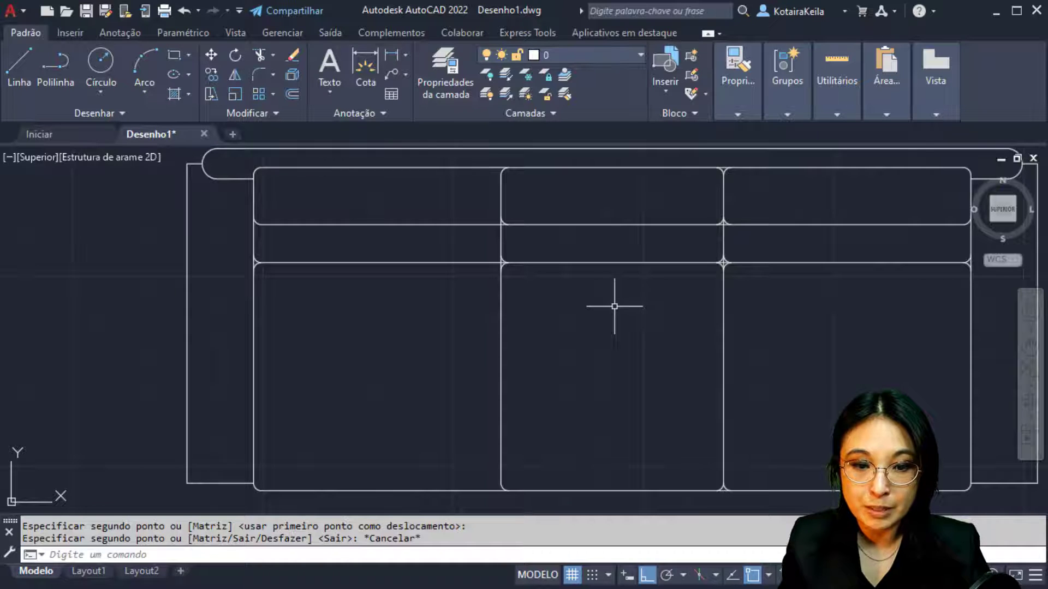
Step: Mirror the five rounded corners of the left cushion divider about the divider line, keeping the originals
left_click(501, 489)
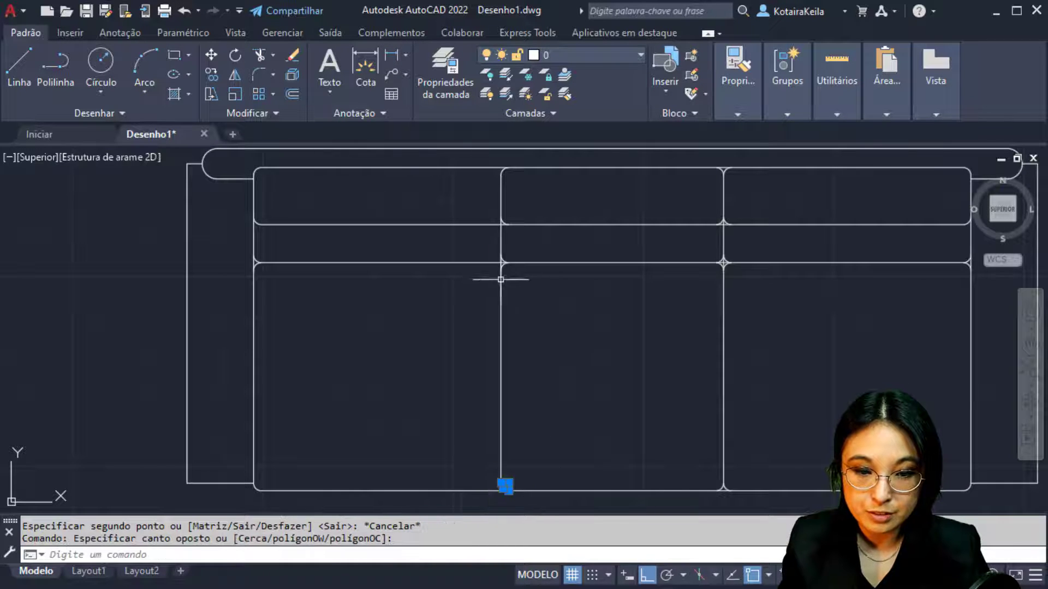
left_click(473, 295)
left_click(520, 235)
left_click(468, 199)
left_click(522, 234)
left_click(491, 155)
left_click(539, 190)
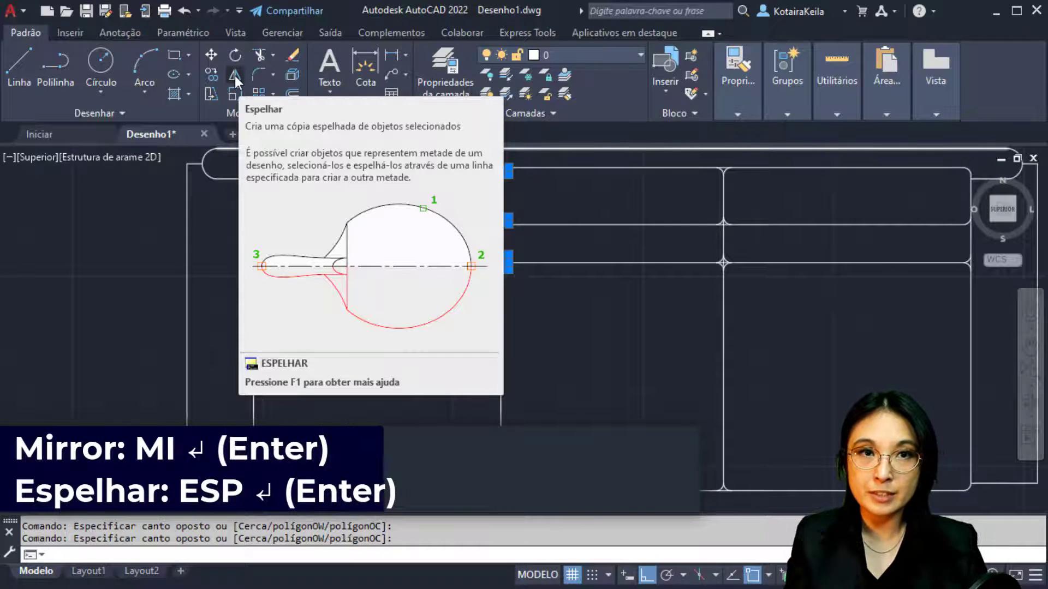
type("ES")
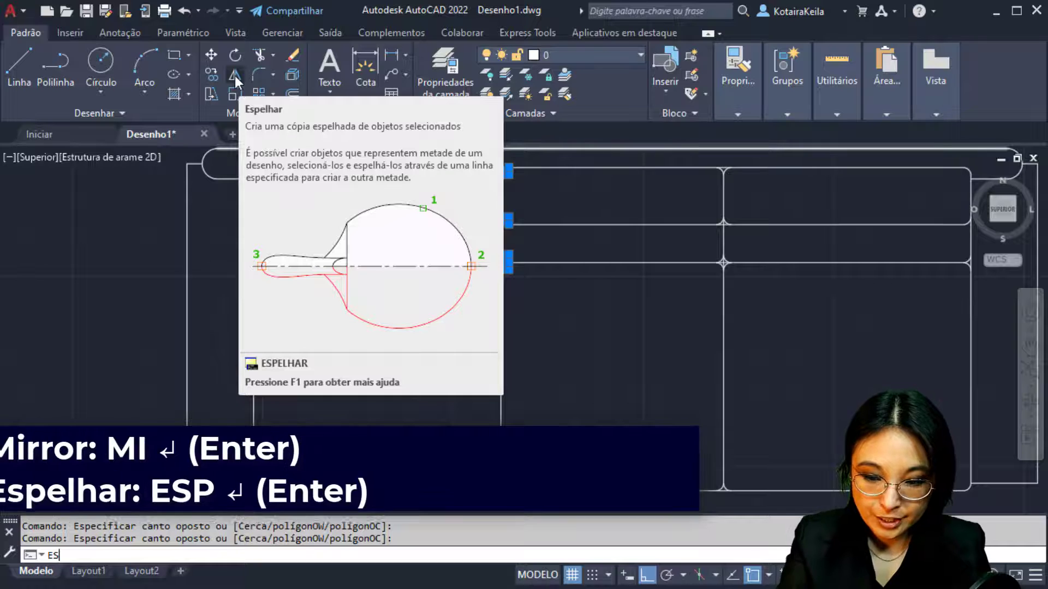
type("P")
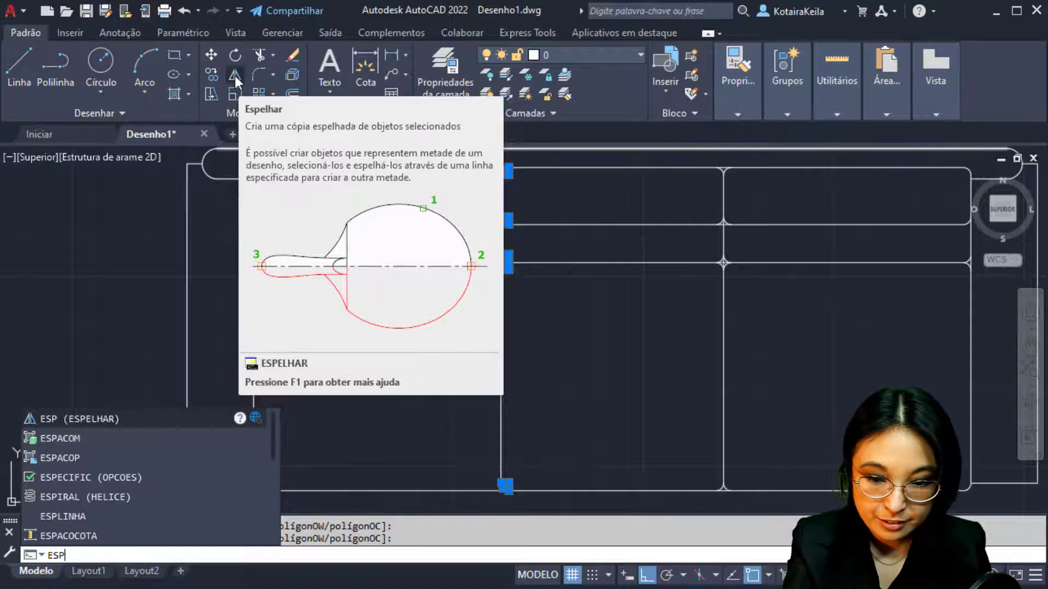
key("Return")
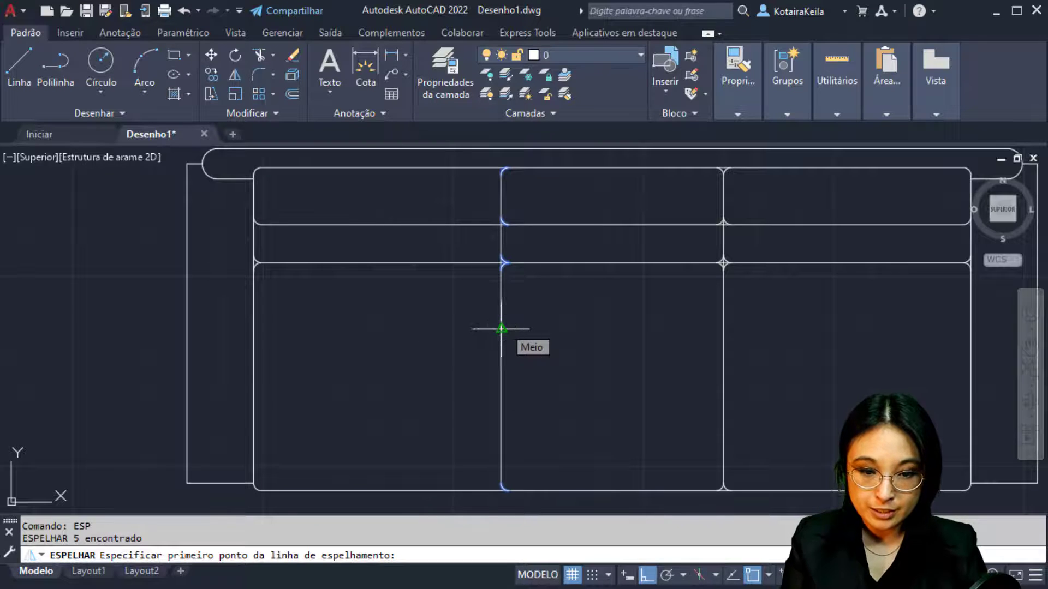
left_click(501, 329)
left_click(497, 420)
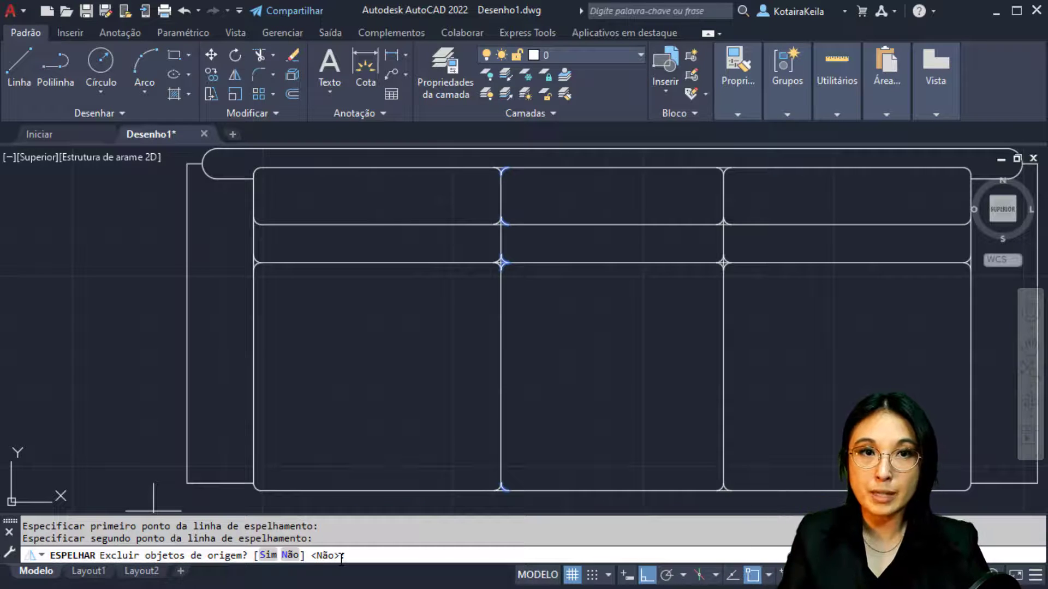
key("Return")
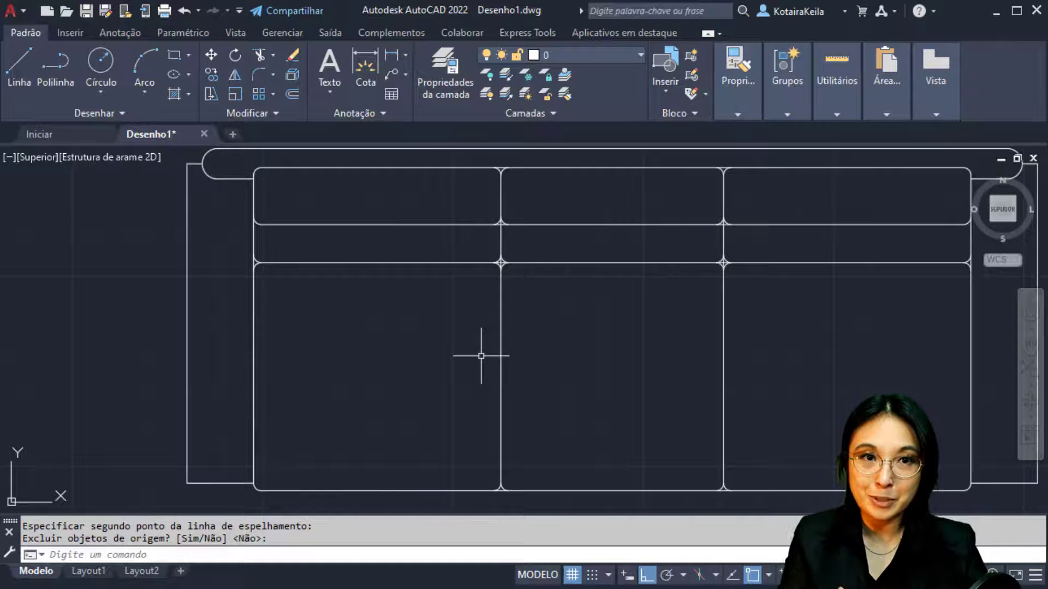
Step: Switch to Photos and check the three-seat sofa's cushion divisions and dimensions in the exercise 09 reference image
key("alt+Tab")
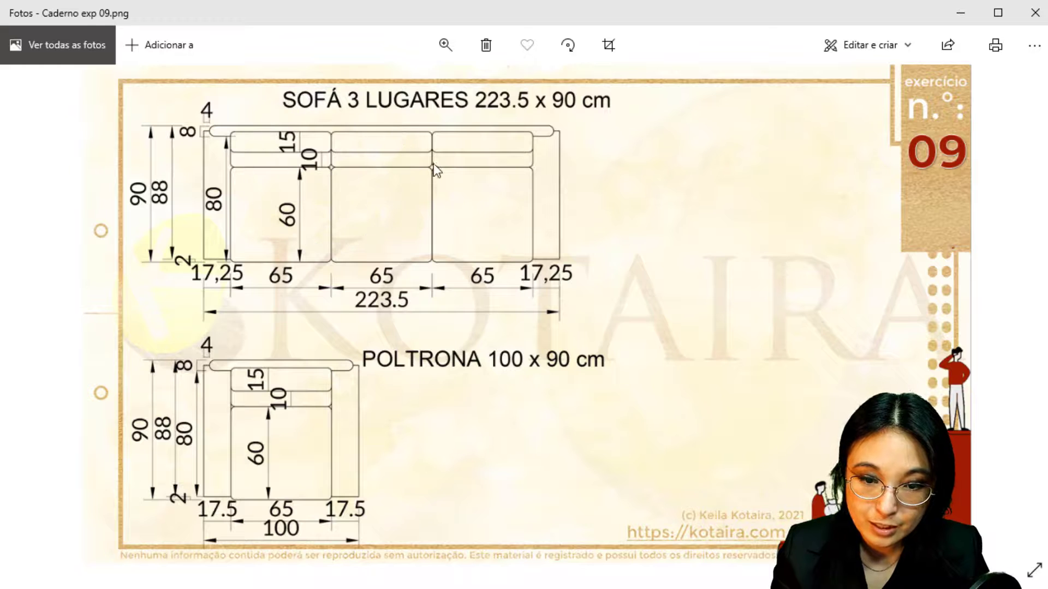
key("ctrl")
key("ctrl")
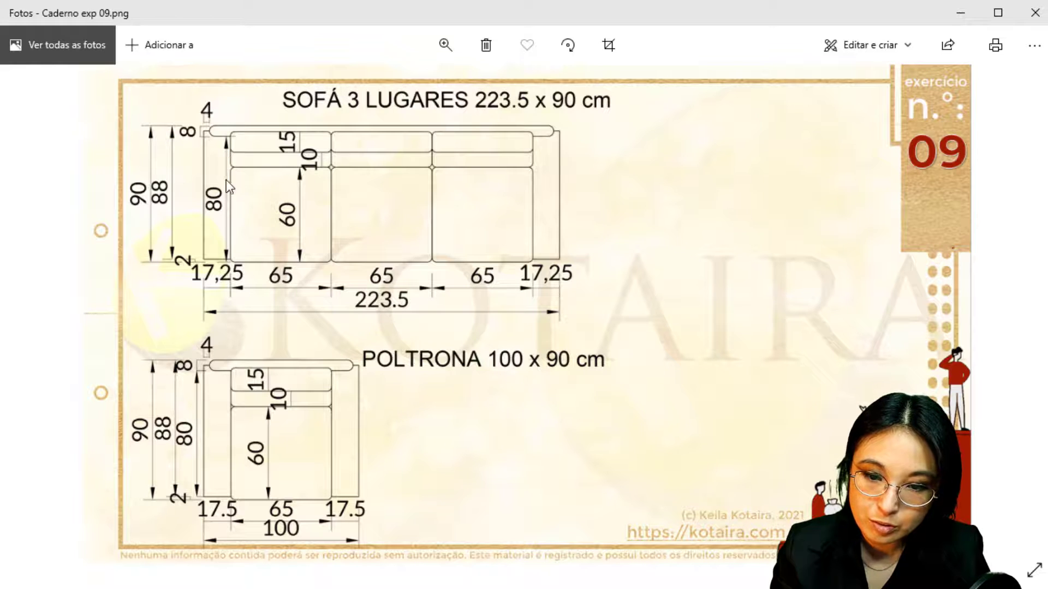
key("ctrl")
key("ctrl")
key("ctrl")
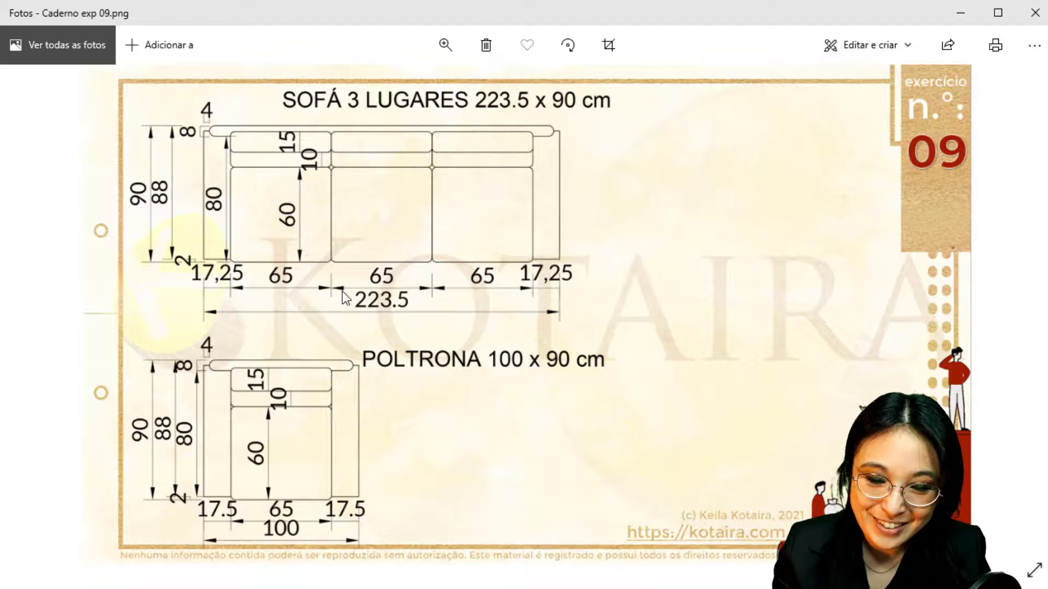
Step: Switch back to AutoCAD and trim the leftover line pieces between the rounded corners at the front end of both cushion dividers
left_click(486, 578)
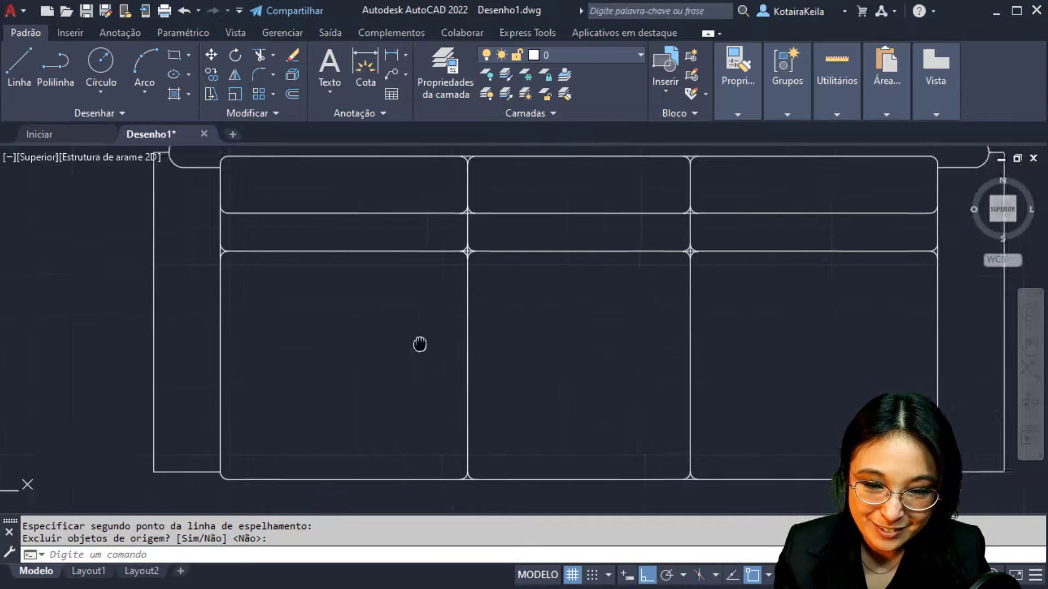
middle_click_drag(480, 370, 318, 313)
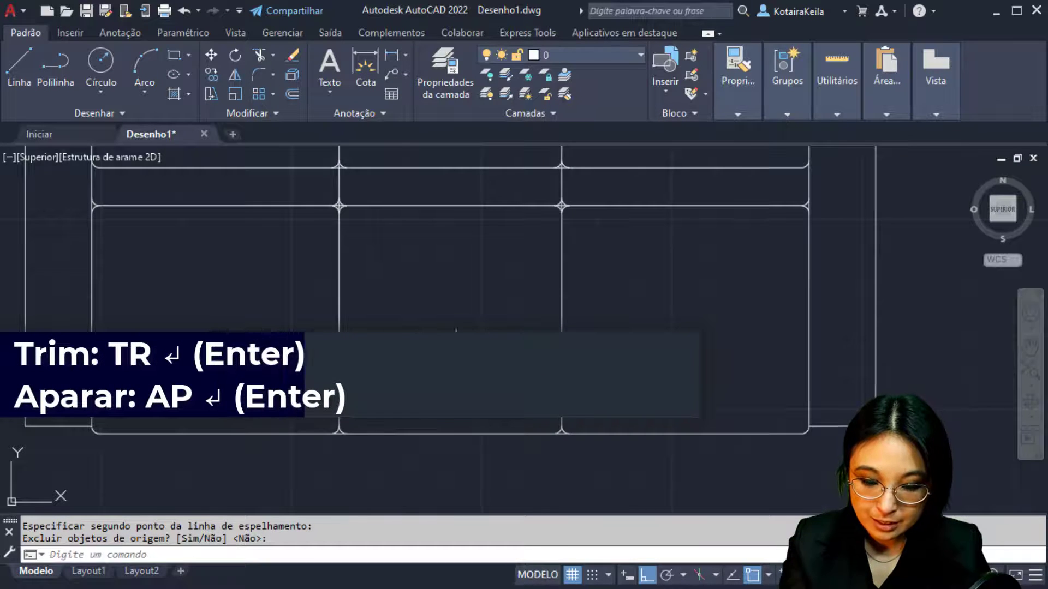
type("AP")
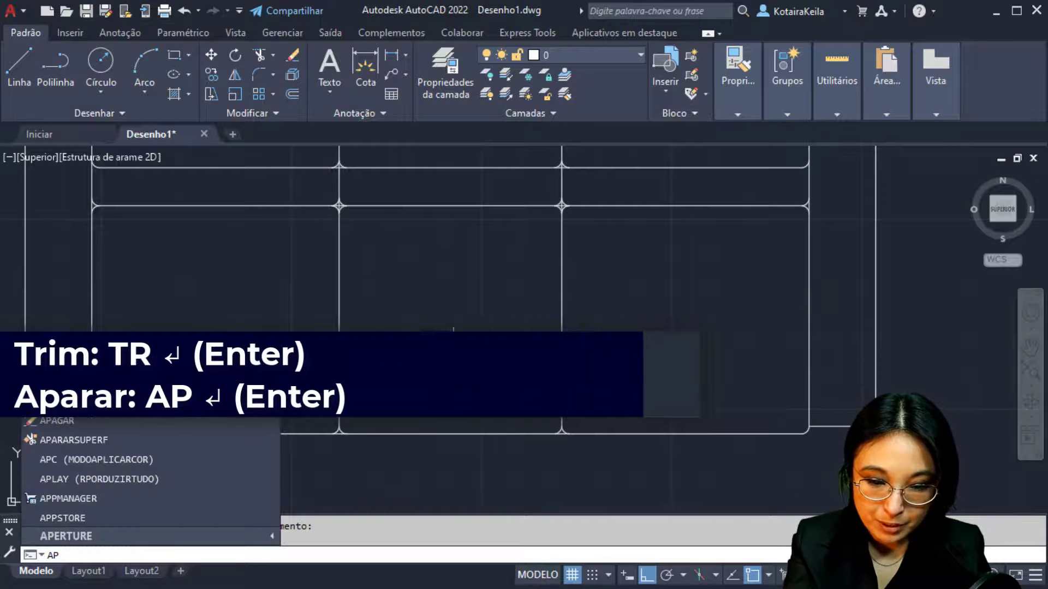
key("Return")
left_click(338, 376)
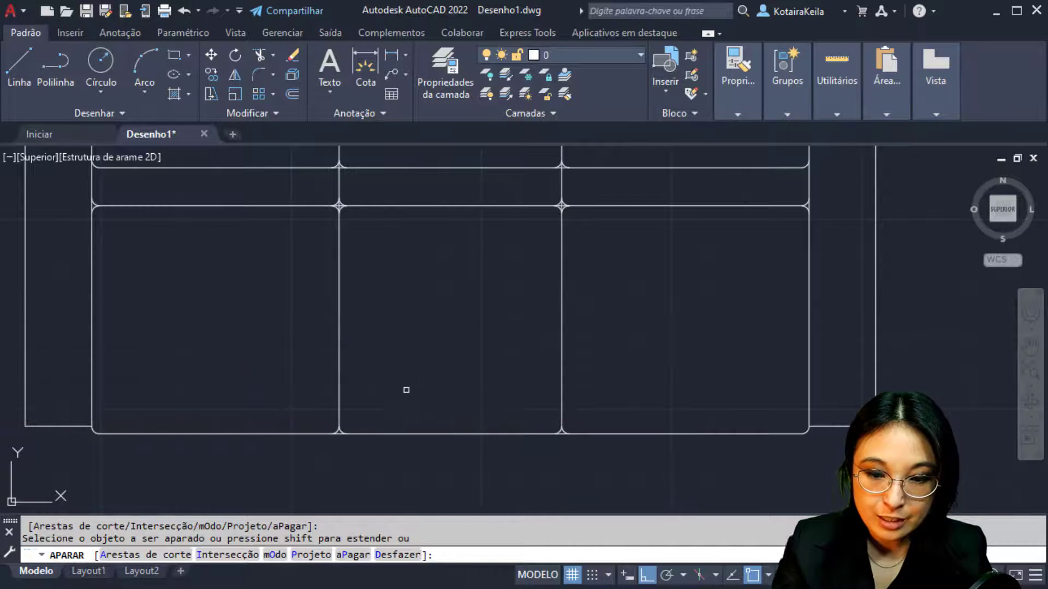
scroll(341, 442, "up", 3)
middle_click_drag(421, 444, 141, 404)
left_click(597, 384)
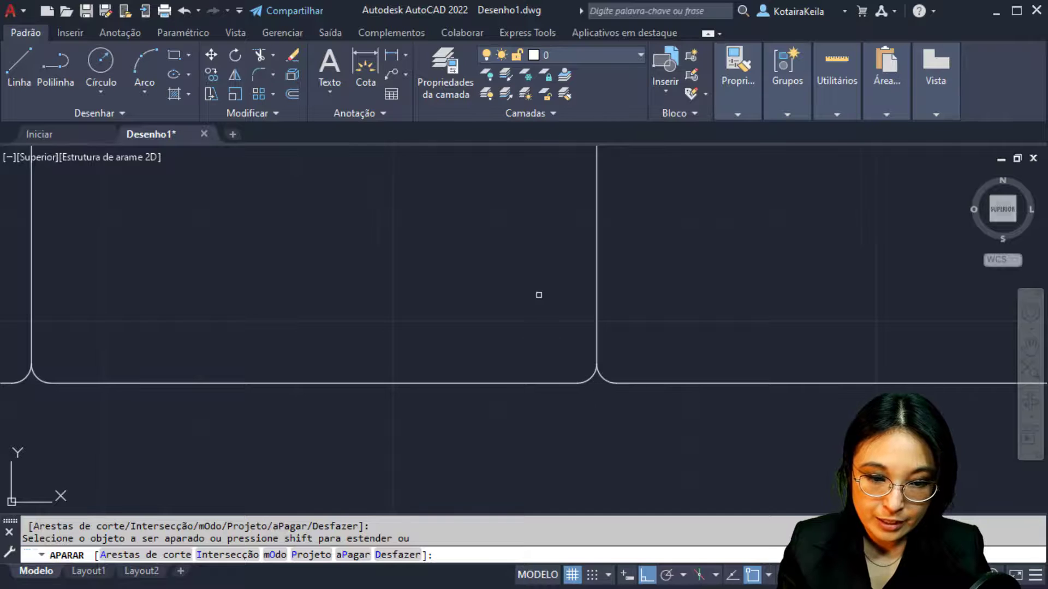
Step: Trim the leftover line pieces between the rounded corners where both dividers cross the sofa's seat and back cushion lines
middle_click_drag(538, 295, 528, 491)
middle_click_drag(618, 213, 636, 374)
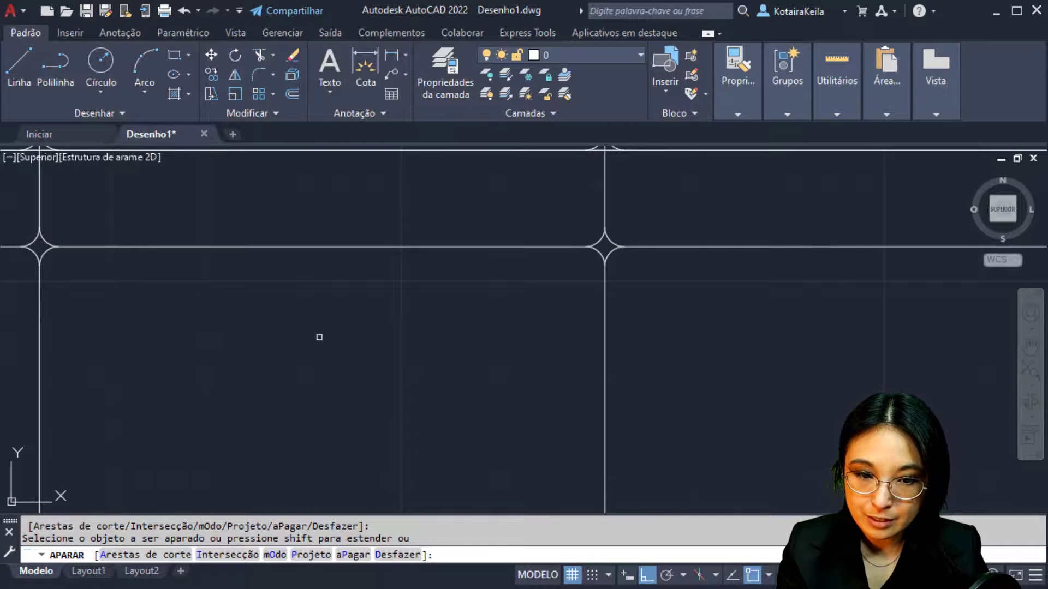
mouse_move(319, 337)
middle_mouse_down()
mouse_move(351, 335)
mouse_move(407, 456)
middle_mouse_up()
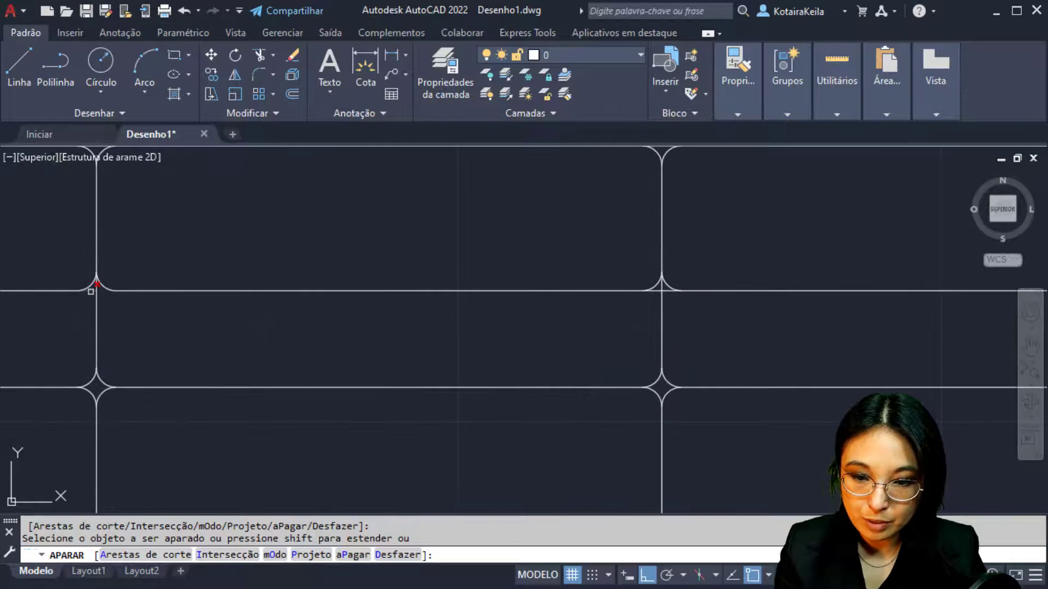
left_click(666, 289)
type("D")
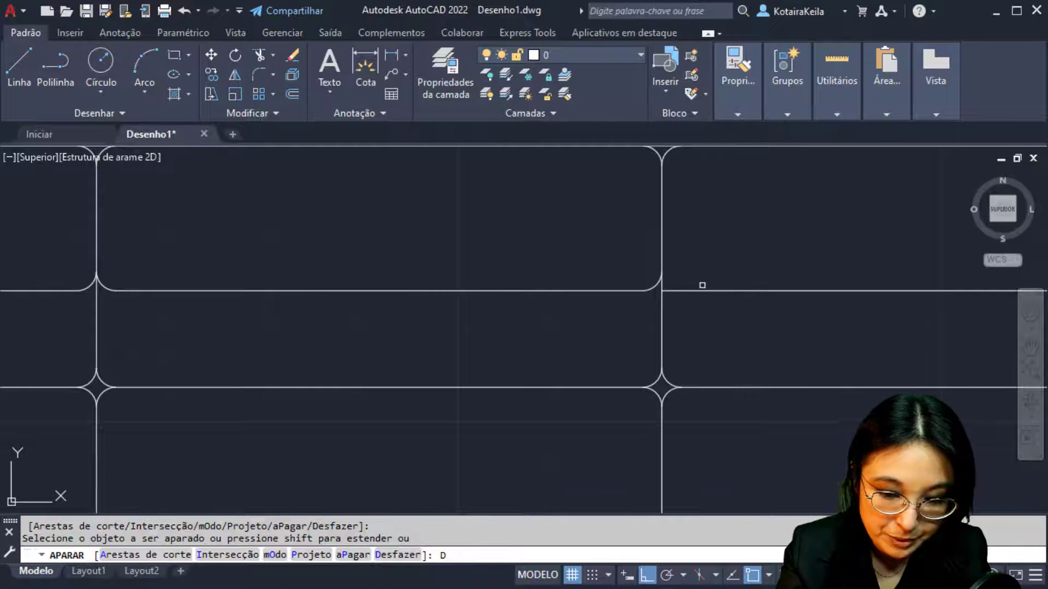
key("Return")
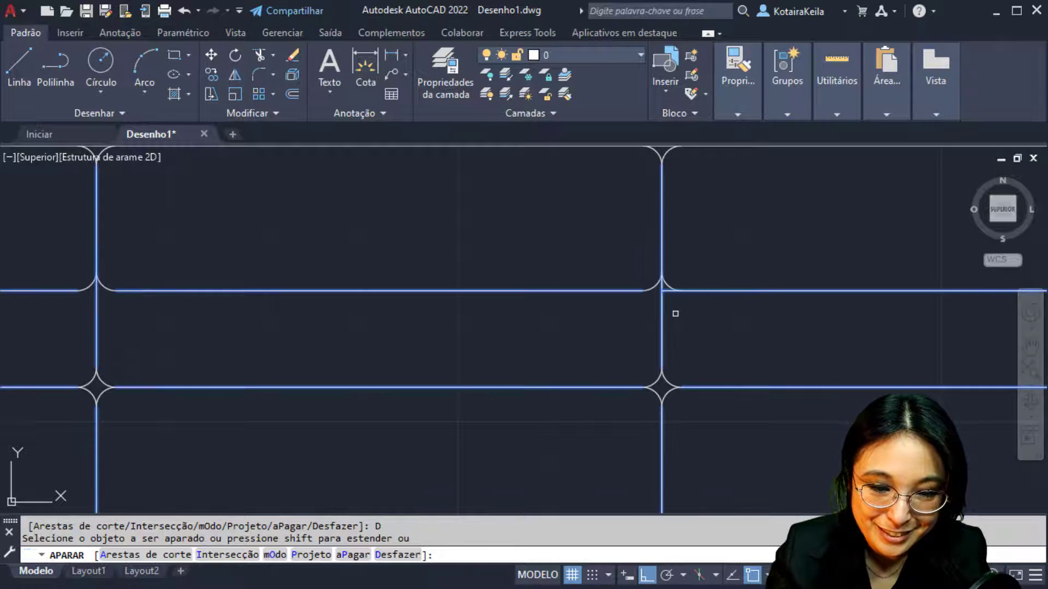
left_click(670, 292)
scroll(637, 330, "down", 5)
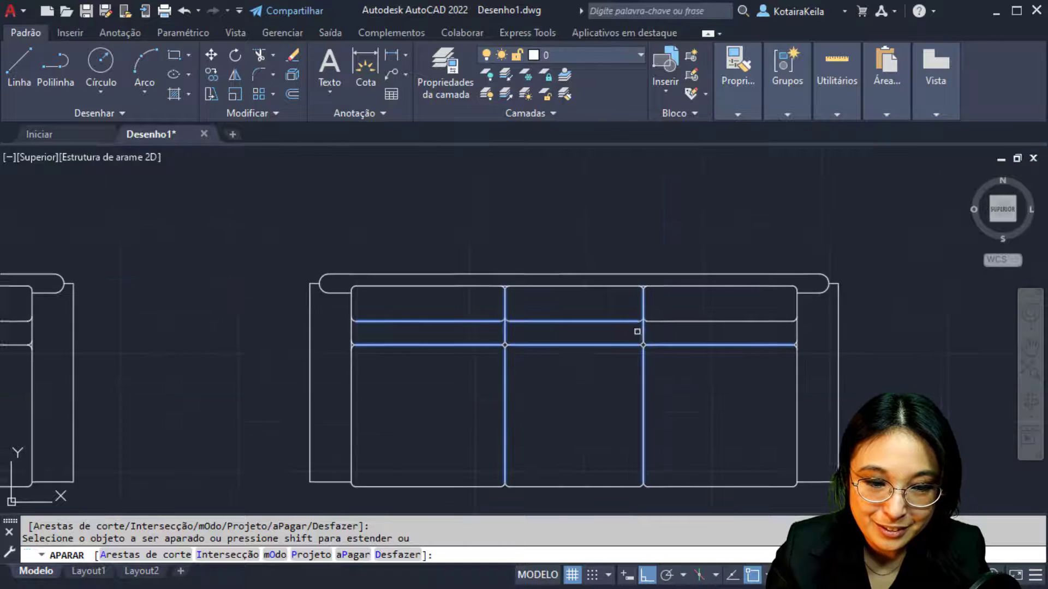
middle_click_drag(806, 396, 759, 354)
key("Escape")
middle_click_drag(620, 395, 480, 382)
key("Escape")
scroll(508, 387, "down", 3)
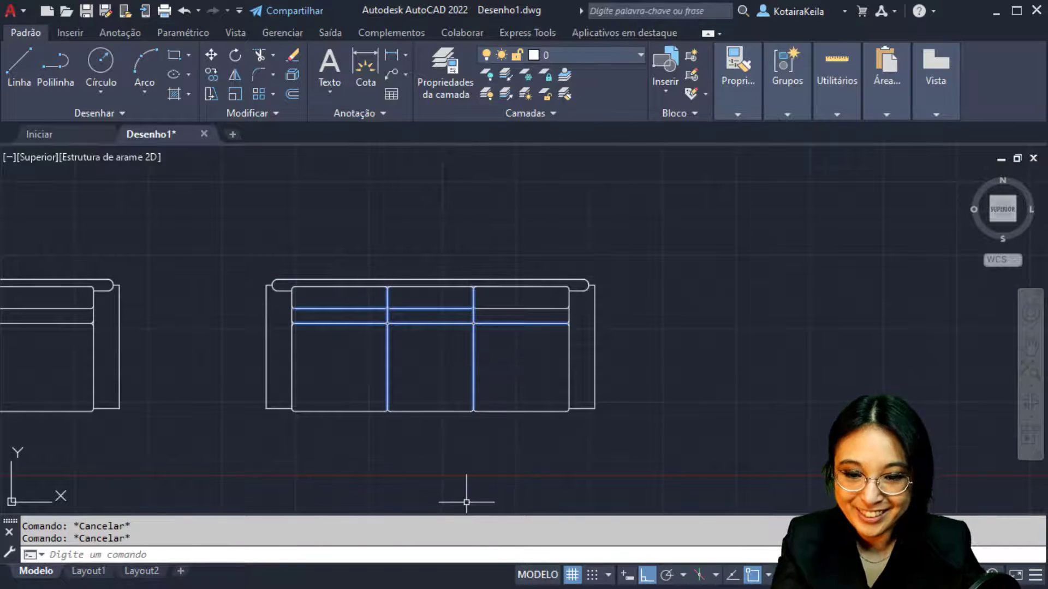
Step: Switch to Photos, look at the exercise 09 and exercise 11 reference images, and return to AutoCAD
key("alt+Tab")
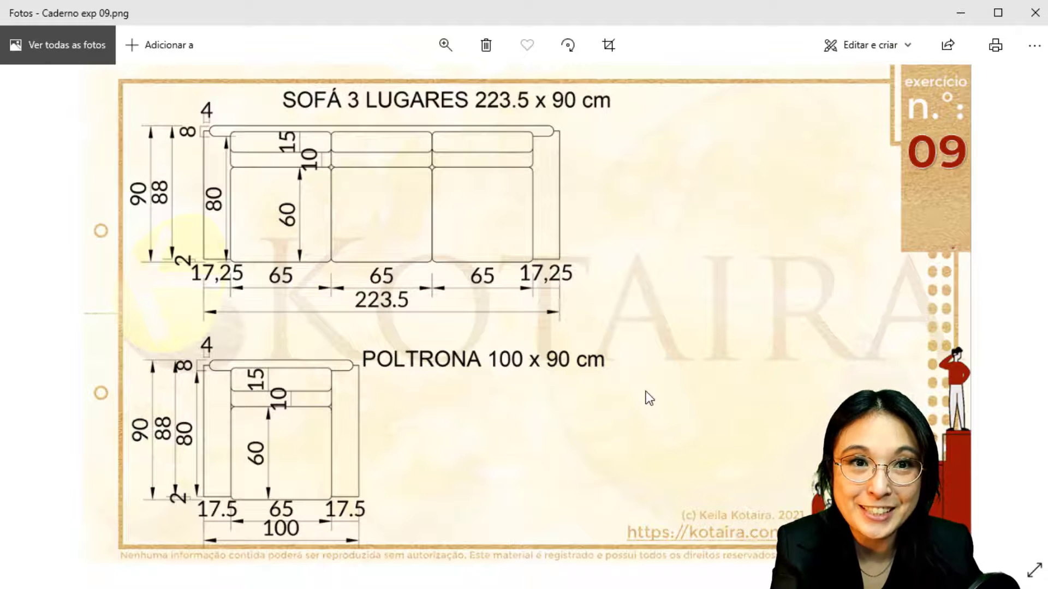
key("Right")
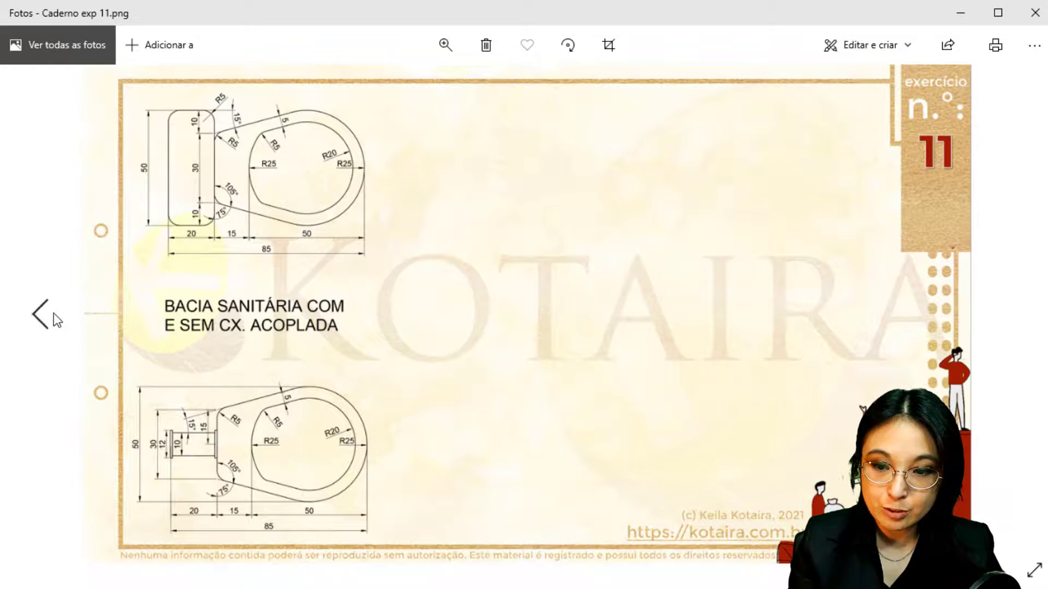
key("alt+Tab")
Step: Start WBLOCK with the double bed's objects as the source and the bed's lower-left corner as the base point
mouse_move(311, 355)
middle_mouse_down()
mouse_move(368, 388)
mouse_move(571, 376)
mouse_move(761, 313)
middle_mouse_up()
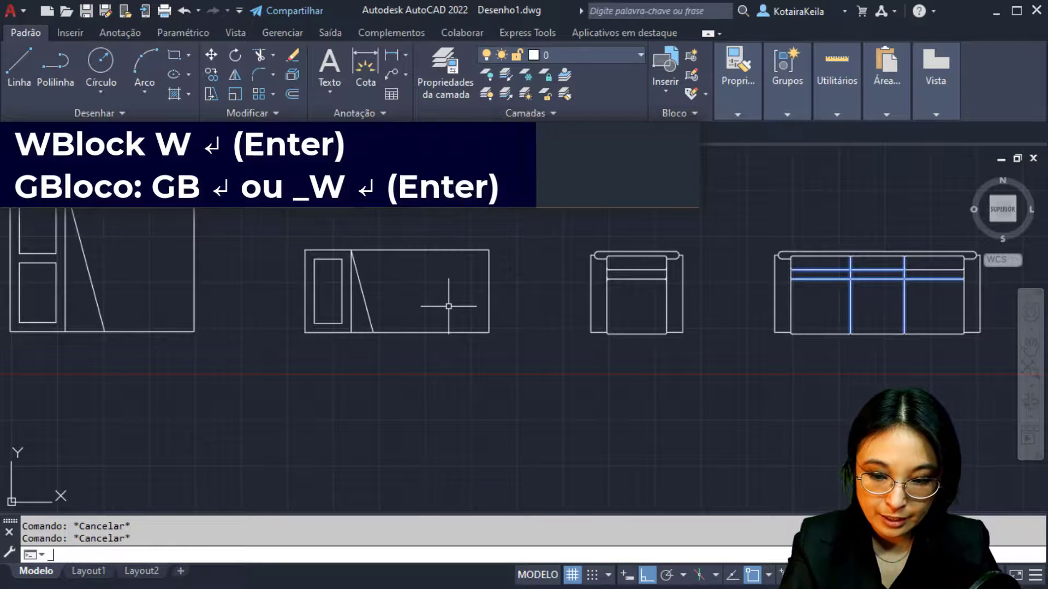
type("_WBLOCK")
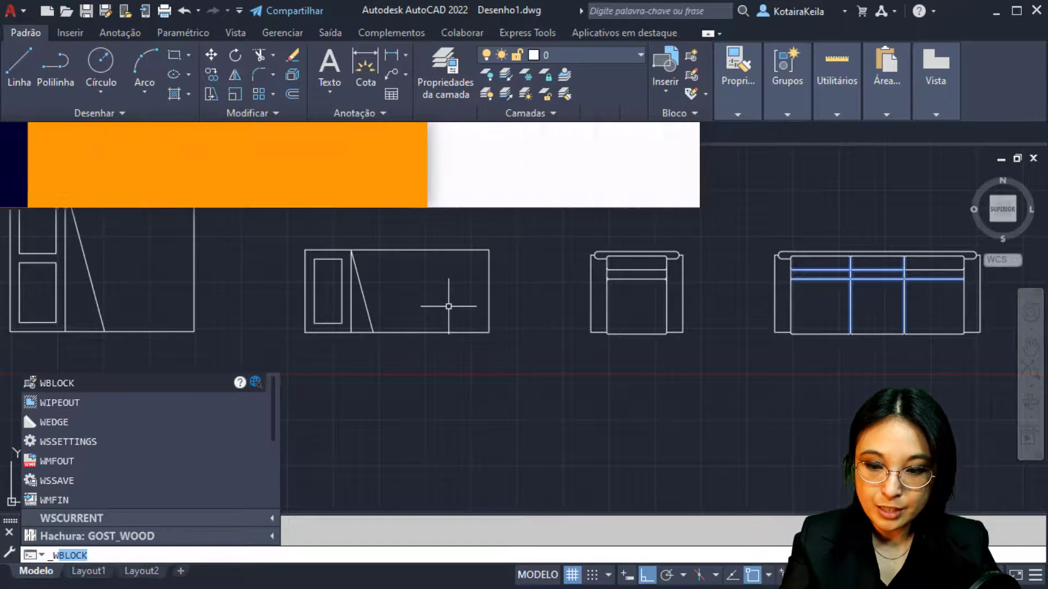
key("Return")
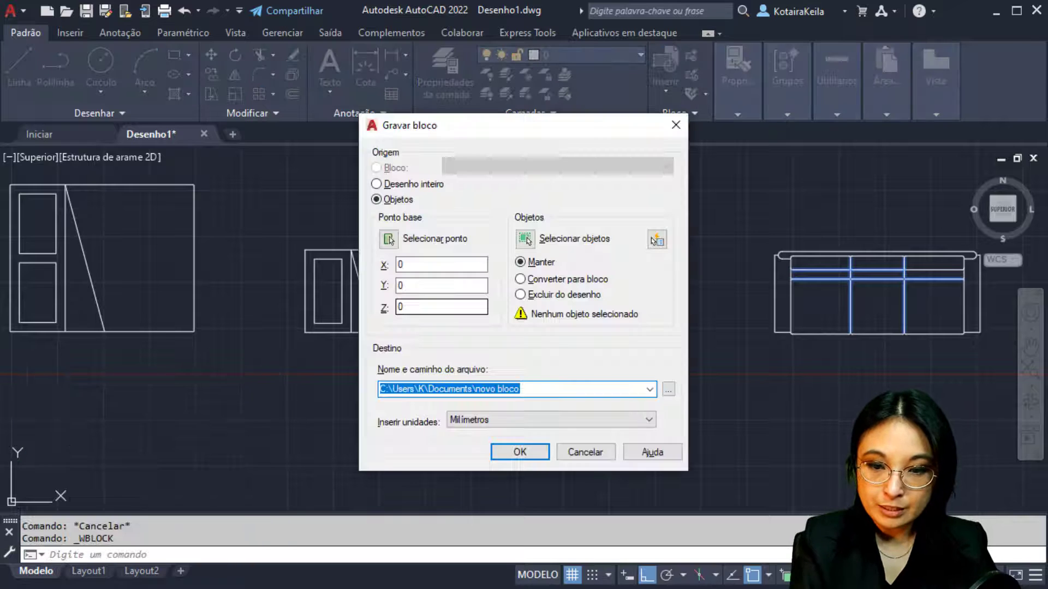
left_click_drag(429, 127, 389, 135)
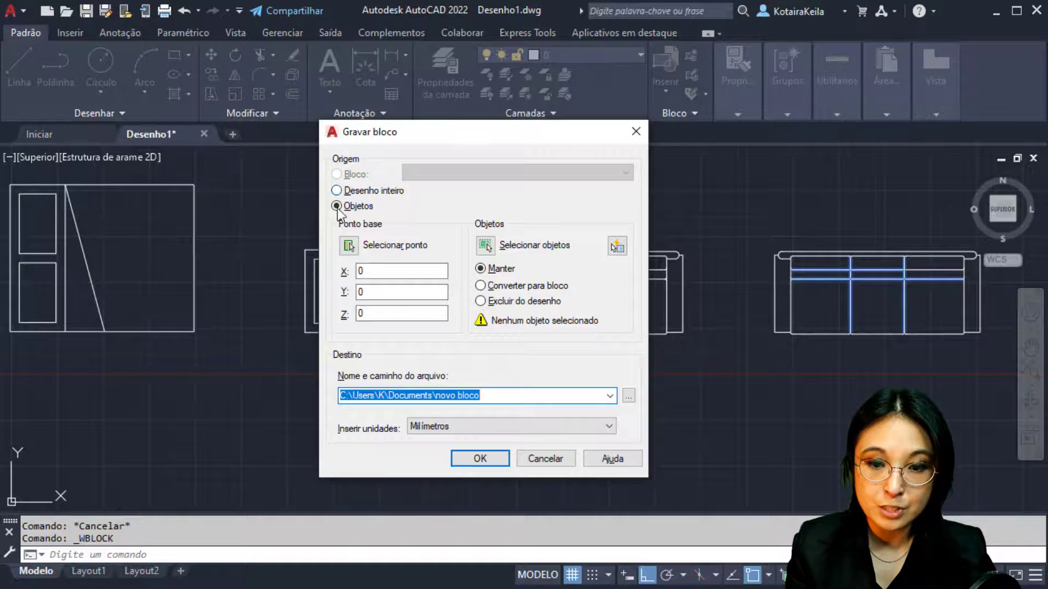
key("ctrl")
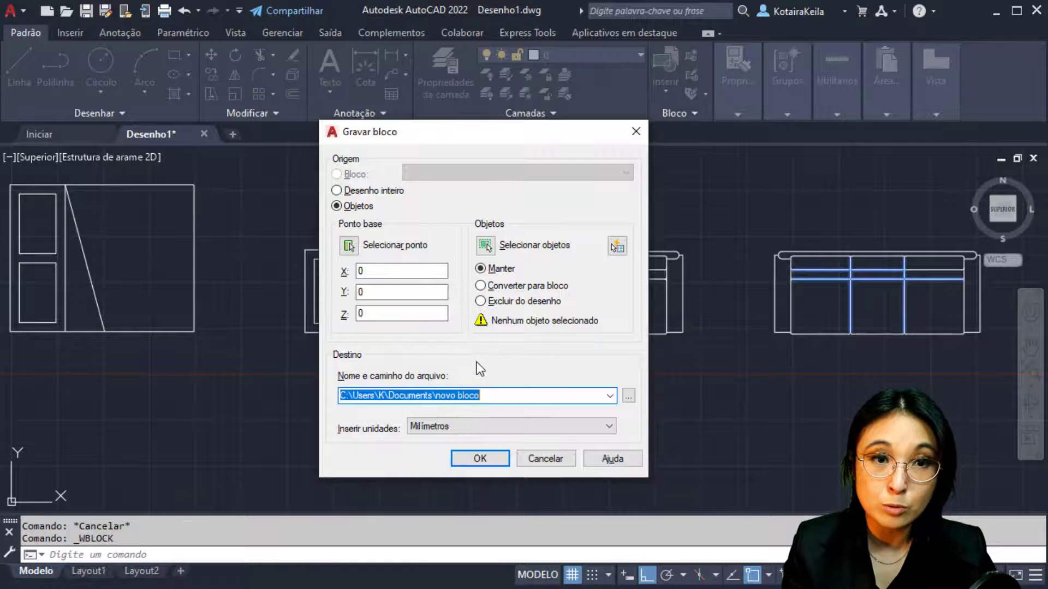
key("ctrl")
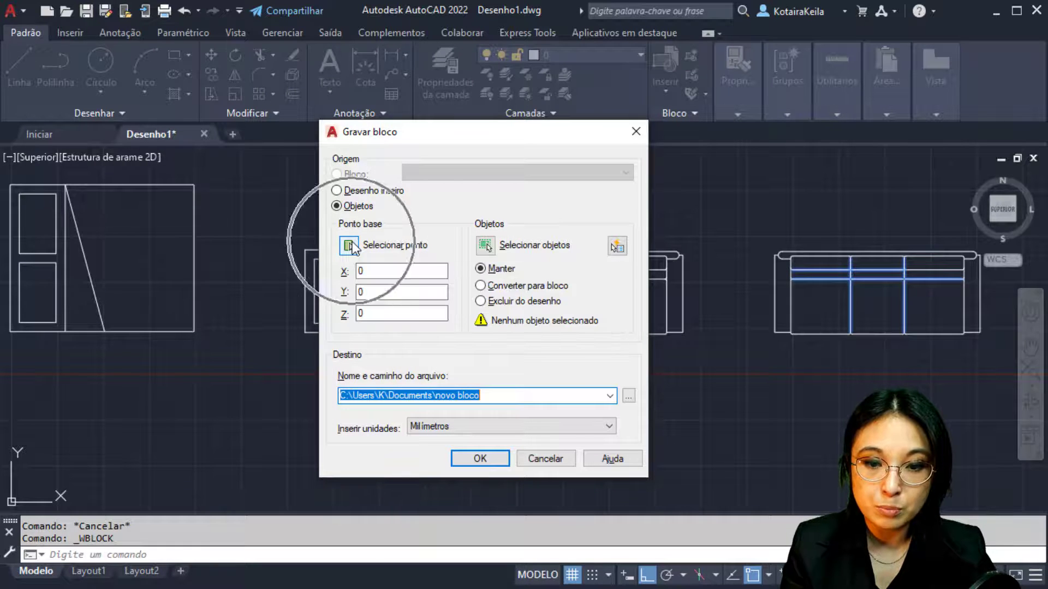
key("ctrl")
left_click(485, 246)
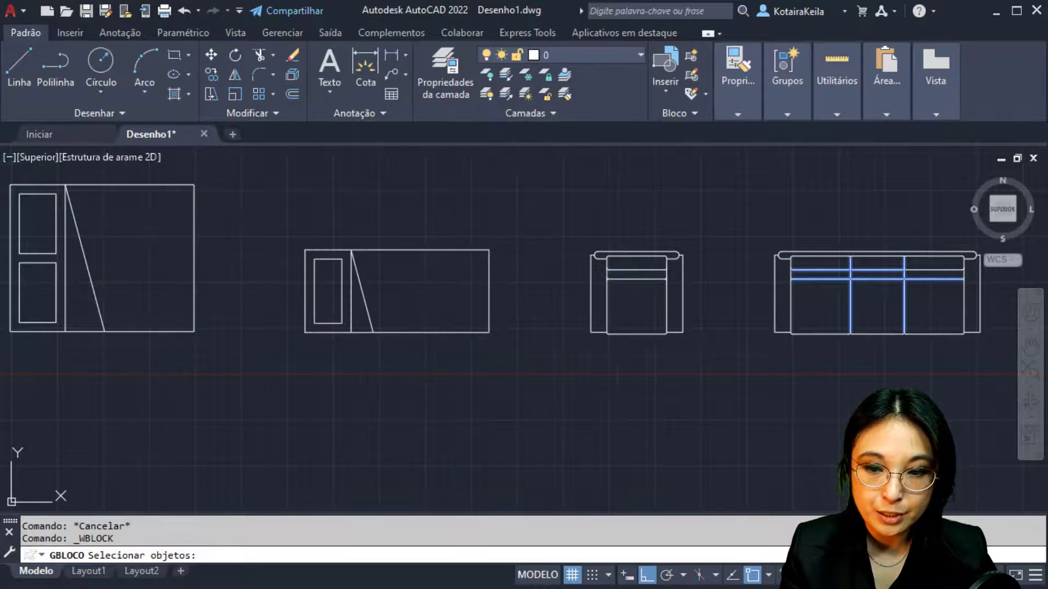
left_click(210, 174)
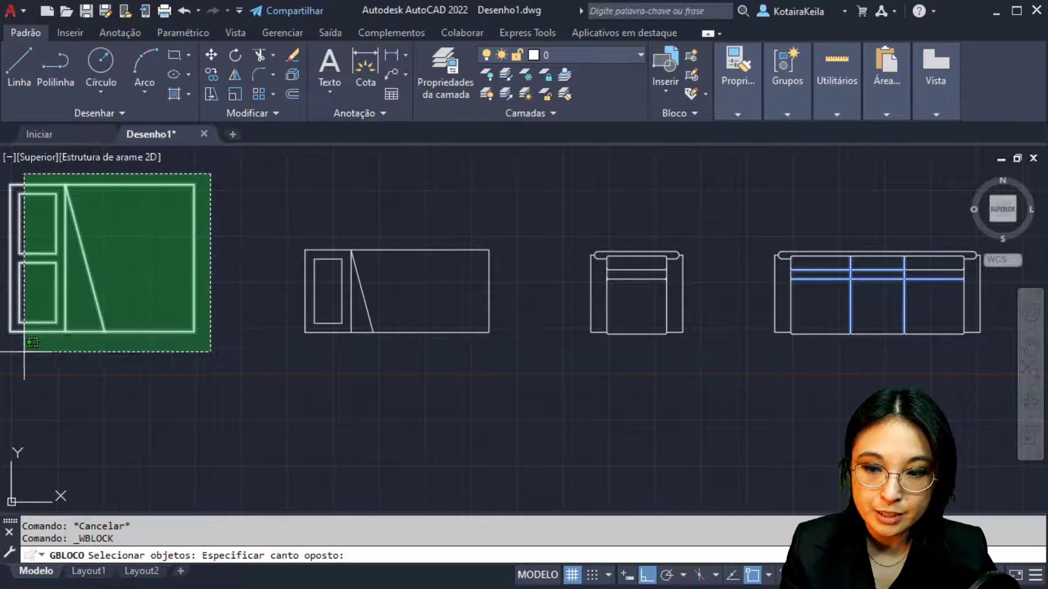
left_click(8, 343)
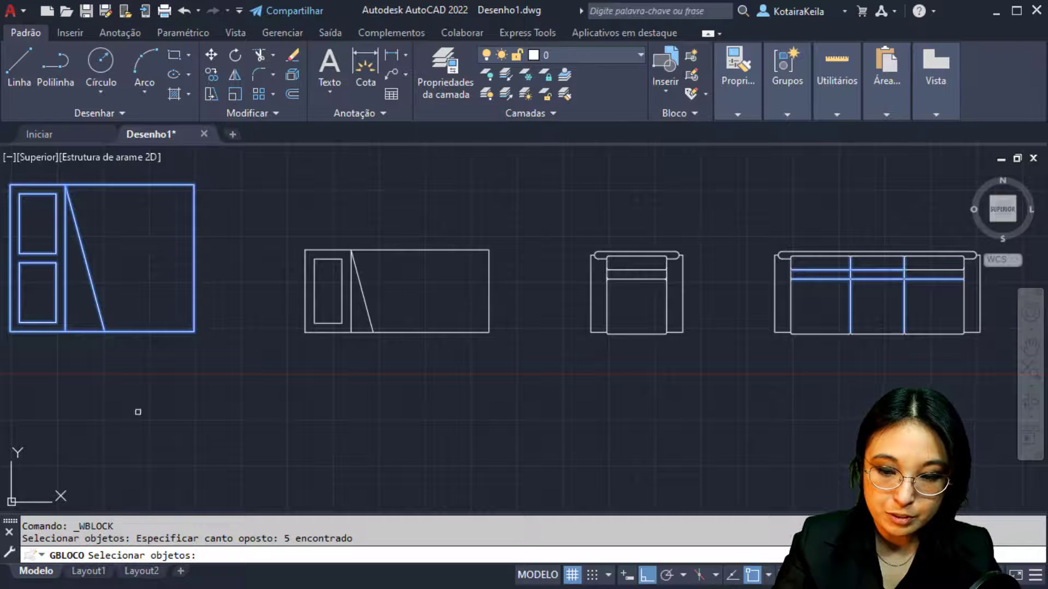
key("Return")
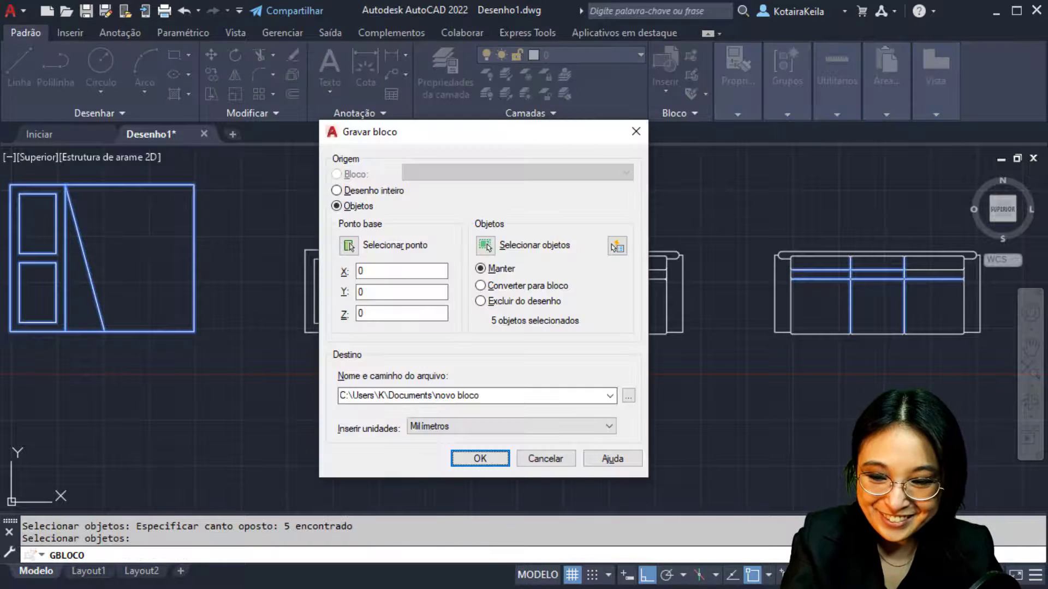
left_click(358, 247)
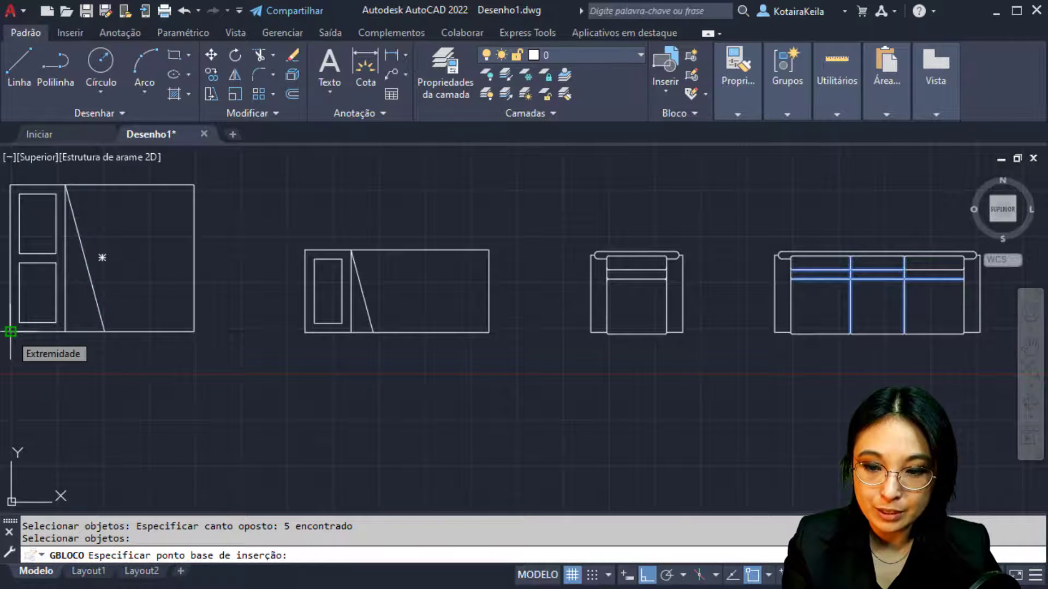
left_click(10, 332)
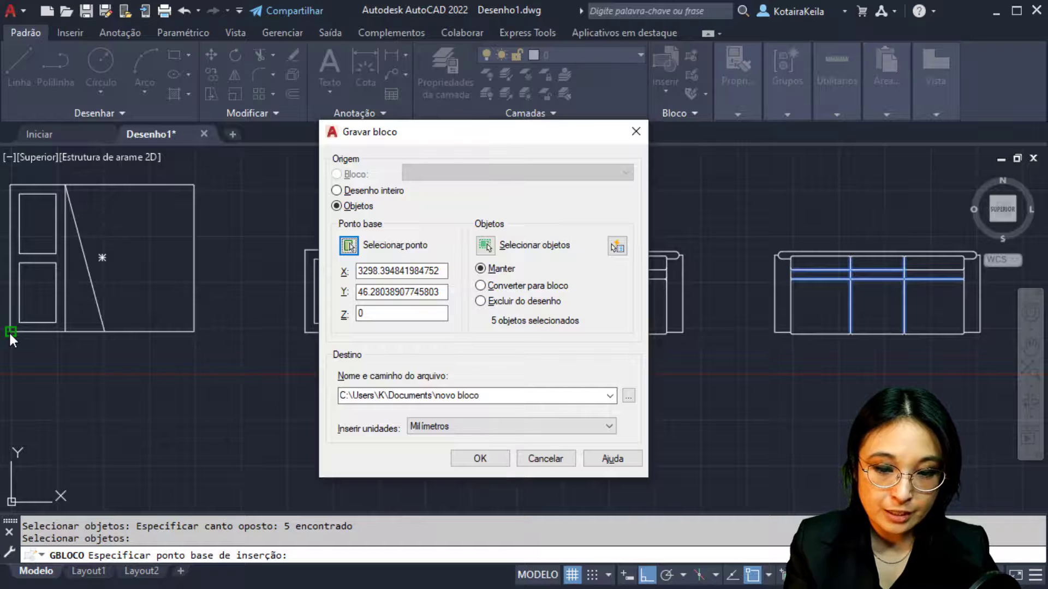
Step: Set the block file's destination folder to the desktop and name the file CAMA CASAL
left_click(453, 397)
key("ctrl")
left_click(628, 396)
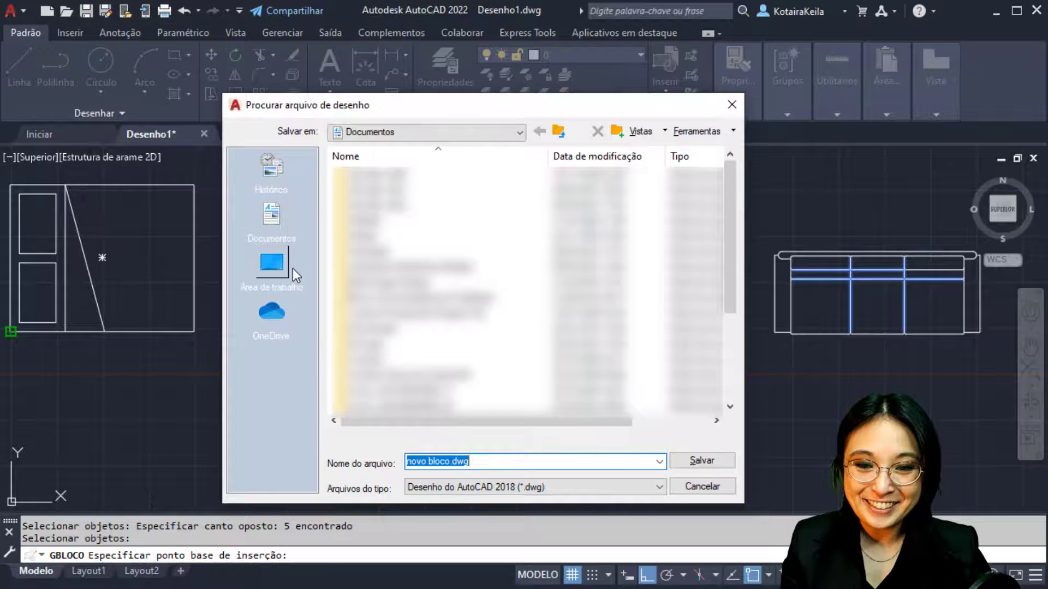
left_click(292, 268)
left_click(453, 464)
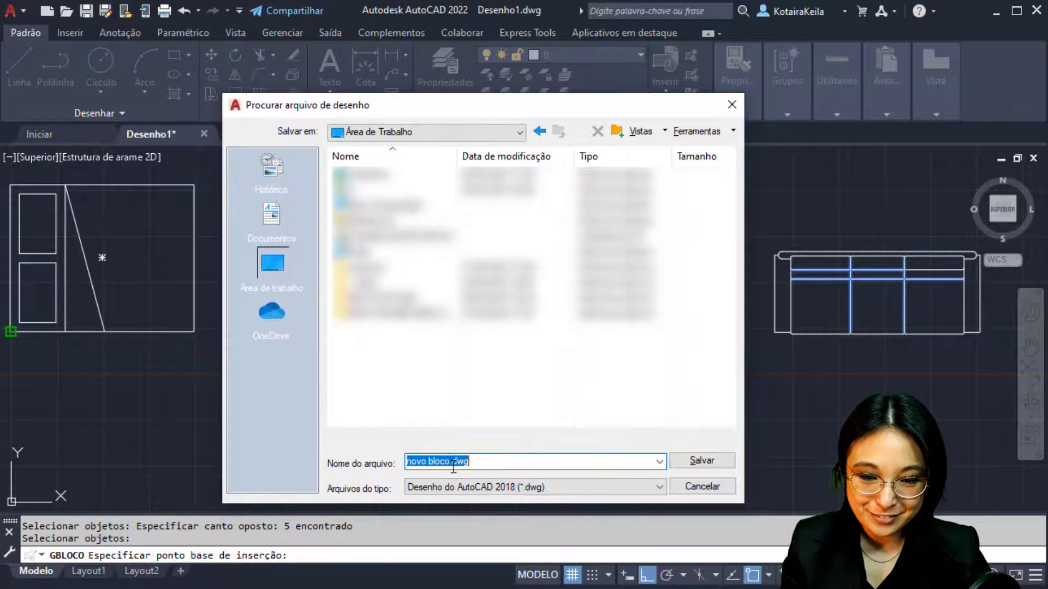
type("CAMA")
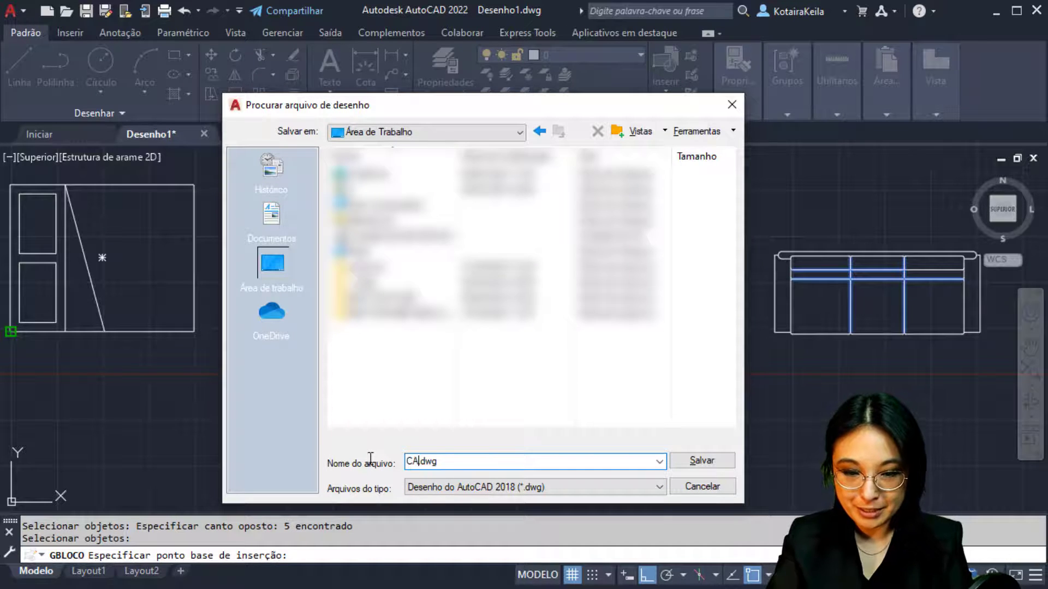
type(" CASAL")
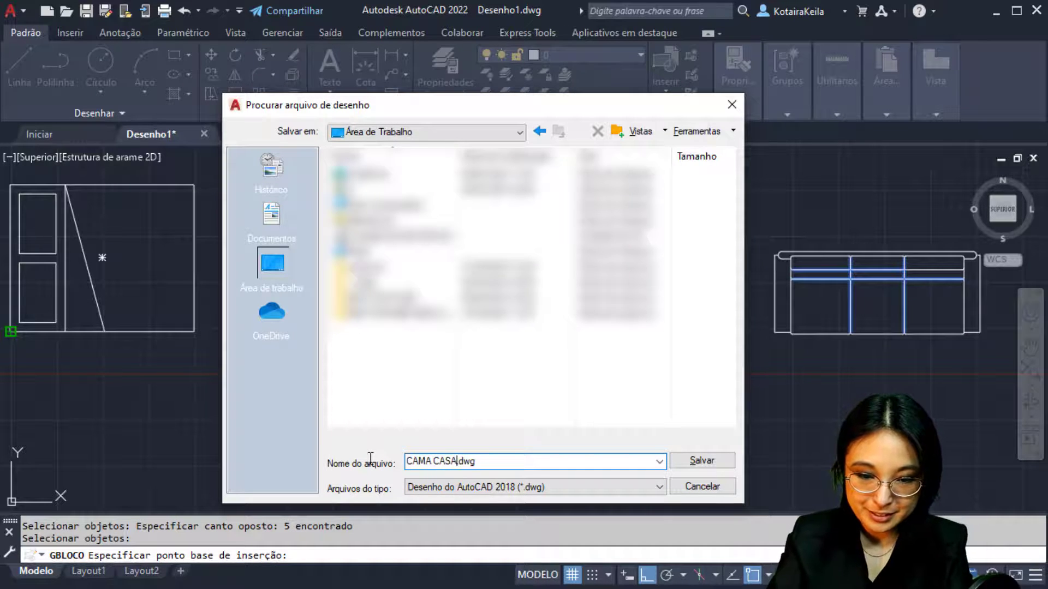
Step: Keep the AutoCAD 2018 drawing (*.dwg) file type and accept the destination for the block file
left_click(417, 487)
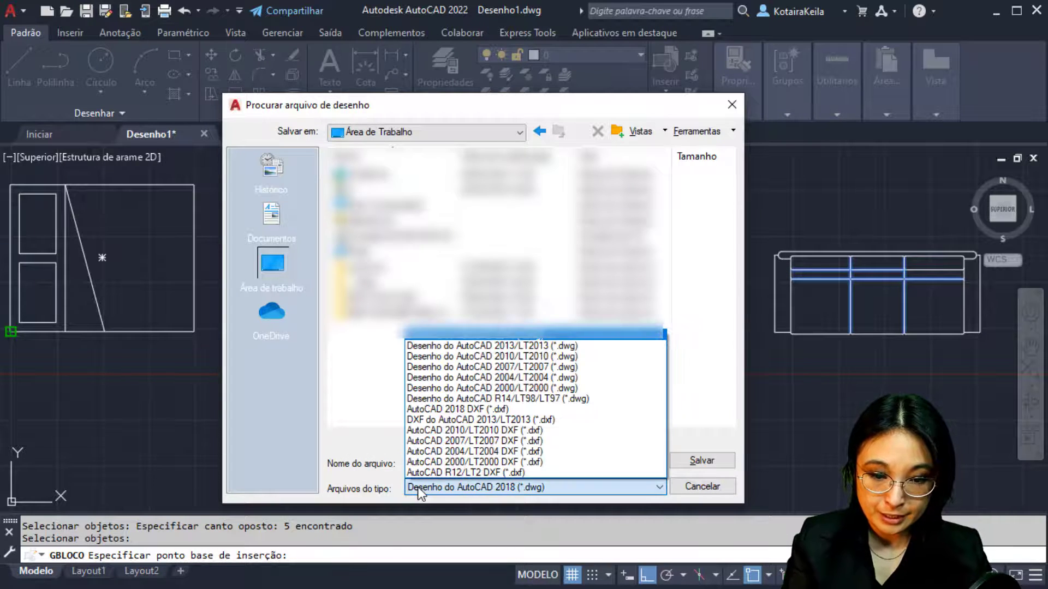
left_click(418, 487)
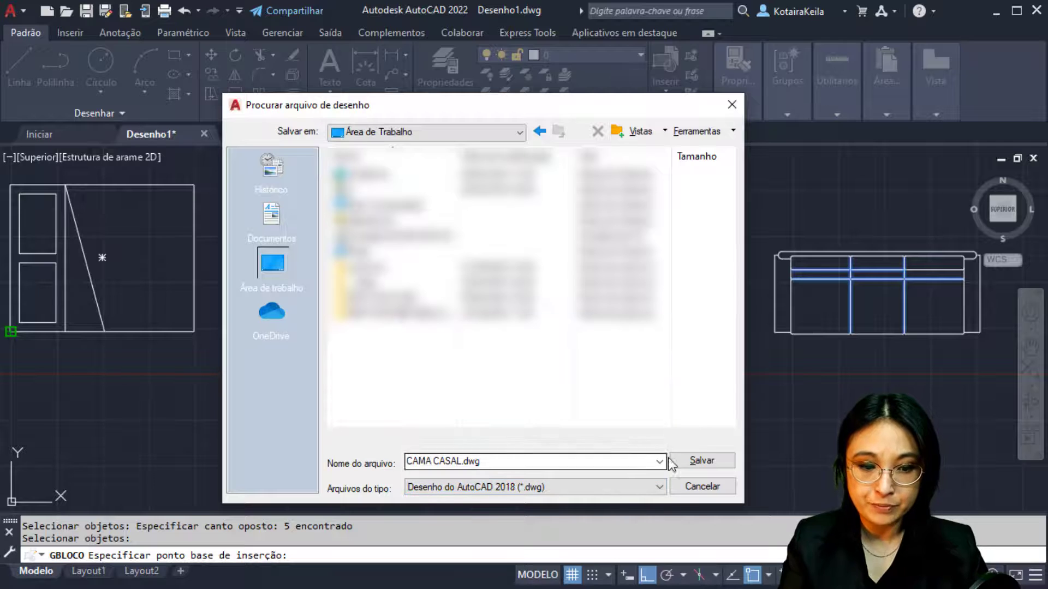
left_click(710, 460)
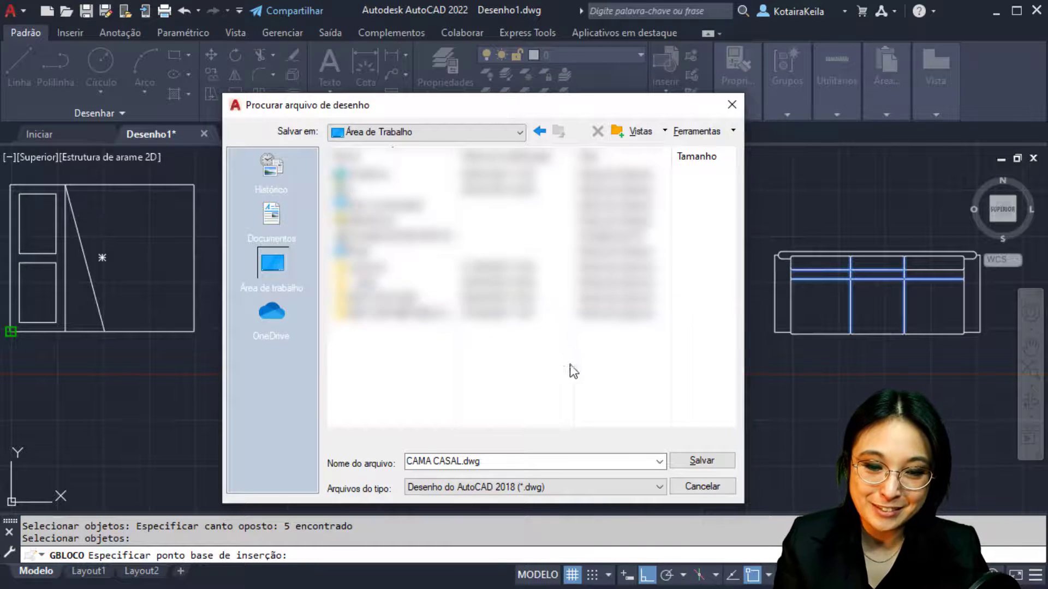
left_click(546, 492)
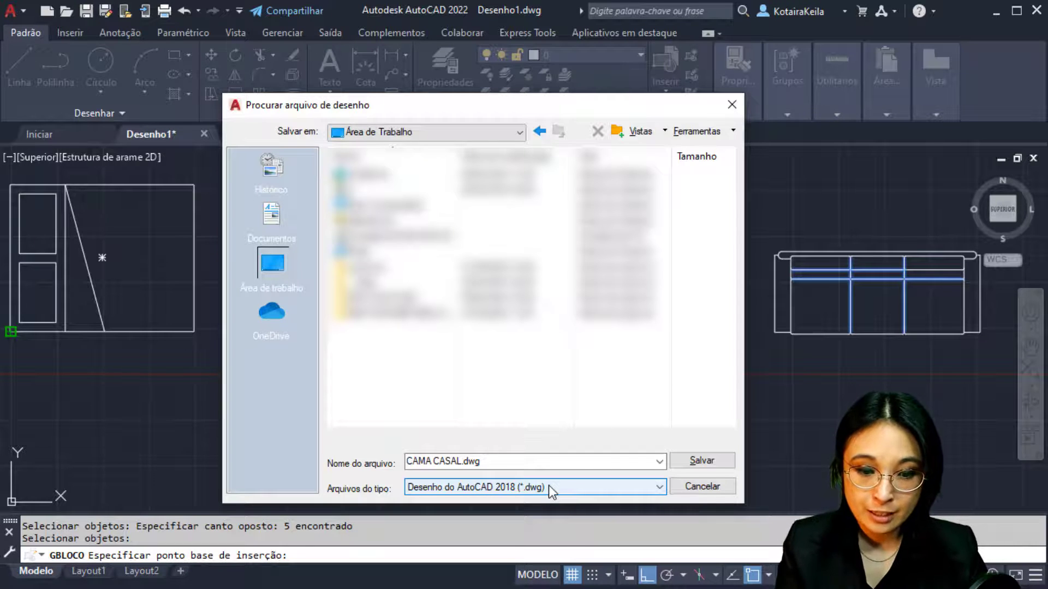
left_click(513, 489)
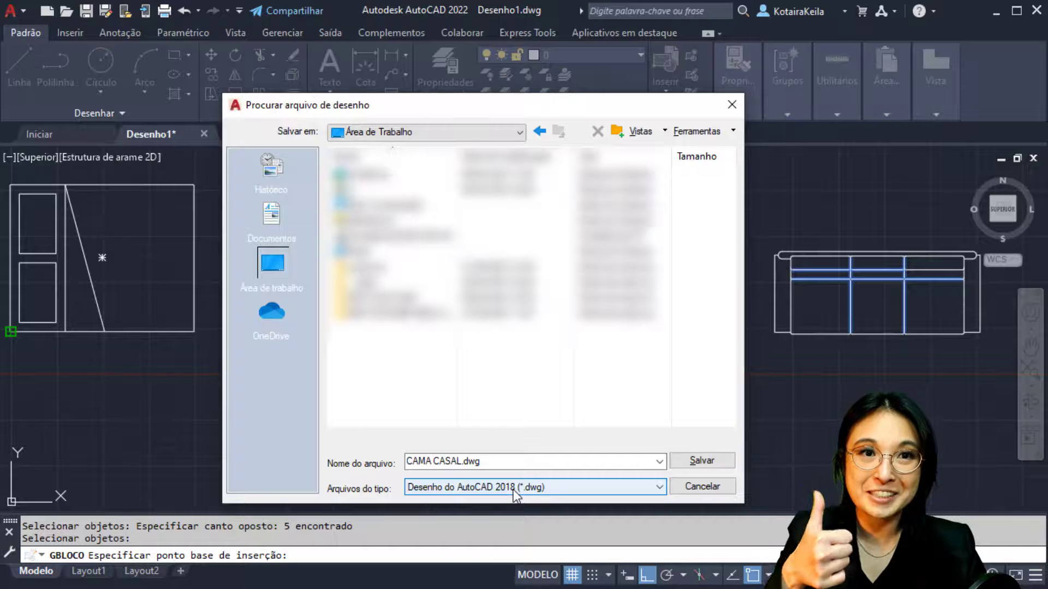
left_click(721, 460)
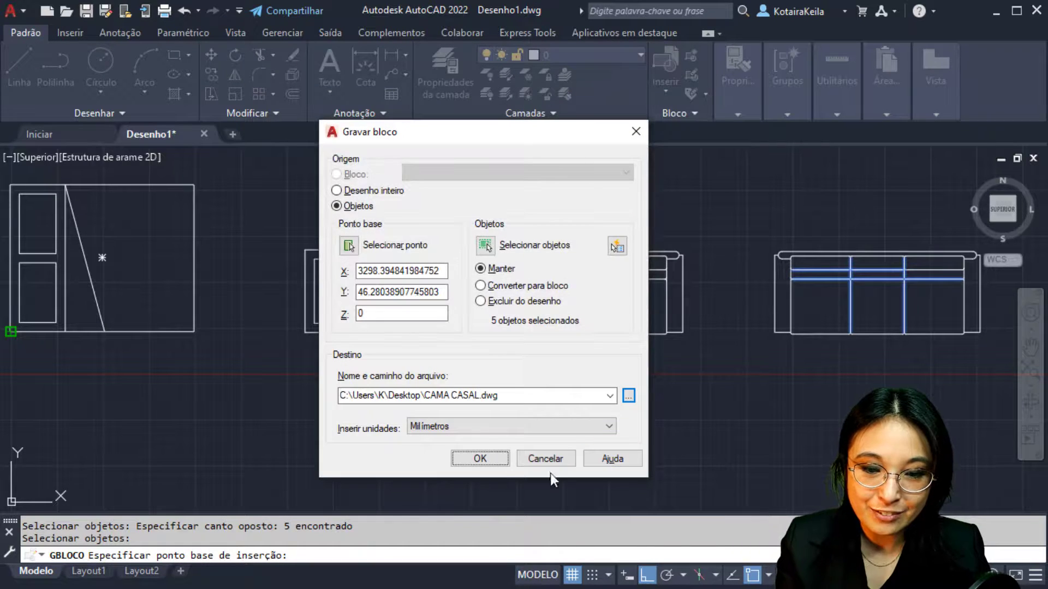
Step: Write the double bed's objects to the CAMA CASAL.dwg block file
left_click(492, 456)
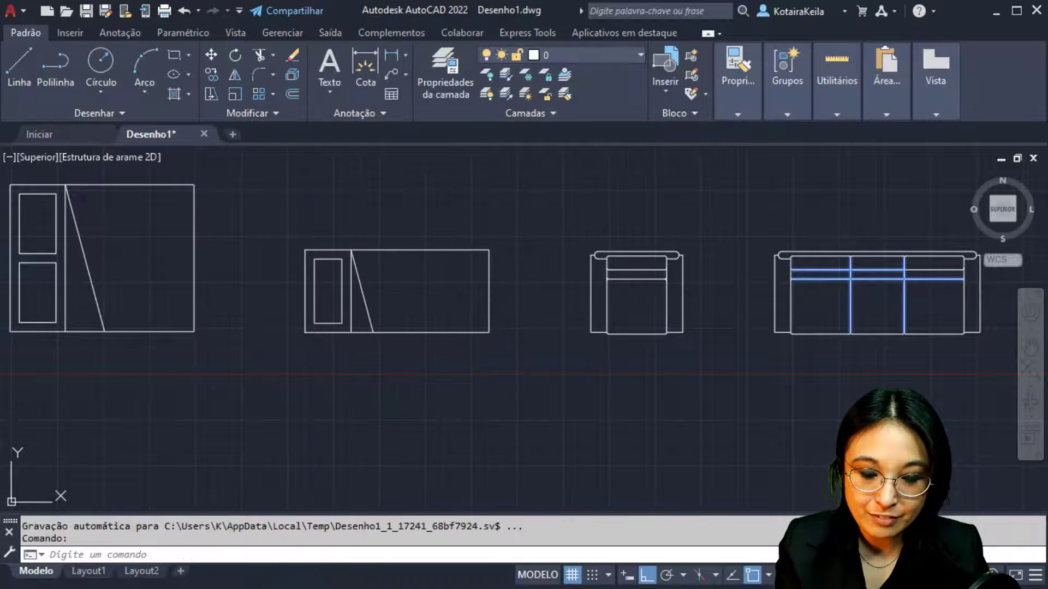
Step: Start WBLOCK with the single bed's objects as the source and the bed's lower-left corner as the base point
left_click(528, 224)
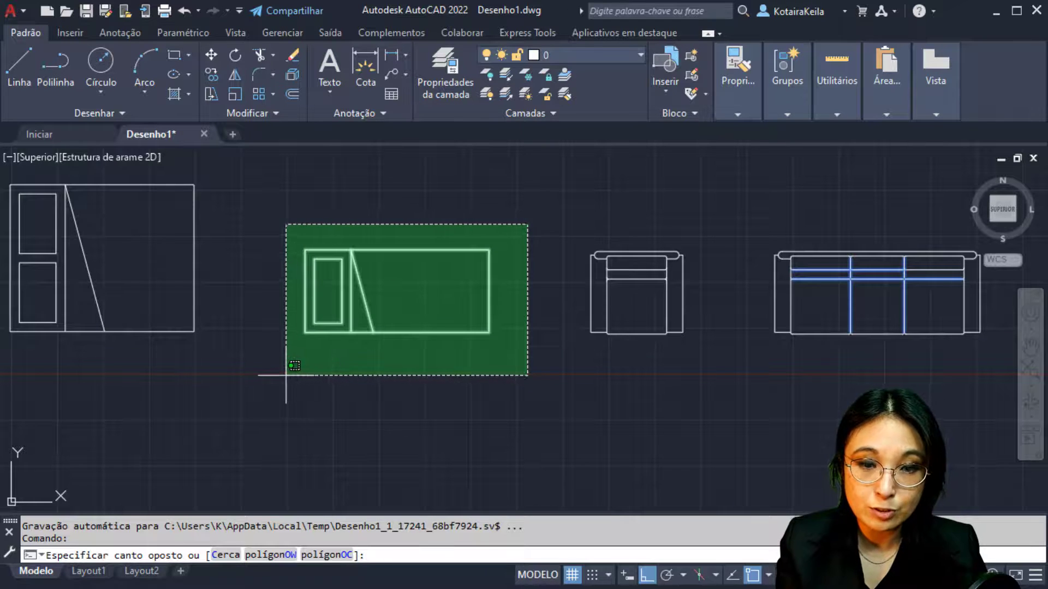
left_click(286, 373)
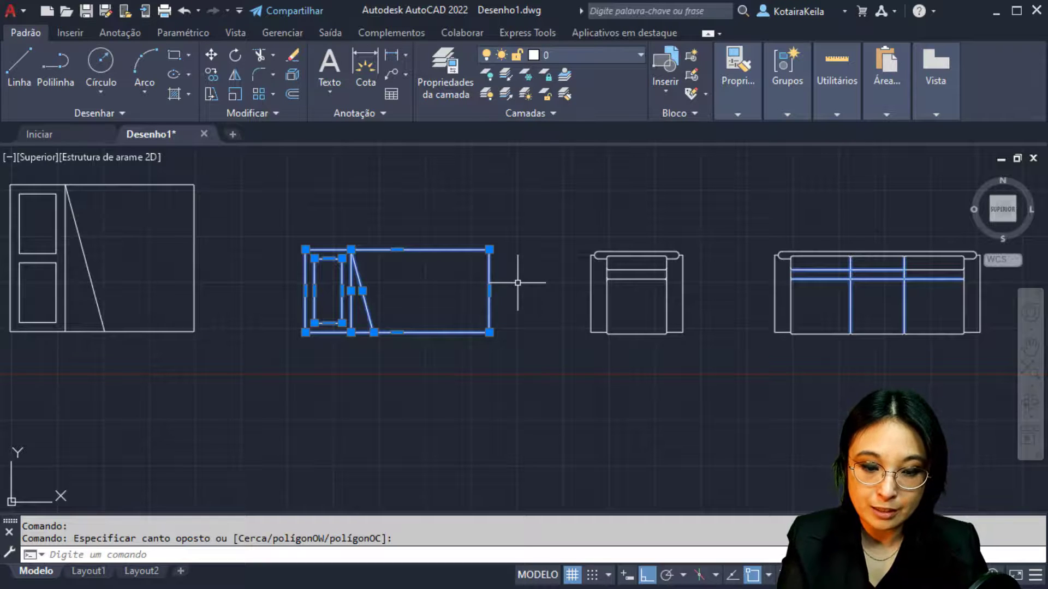
type("GB")
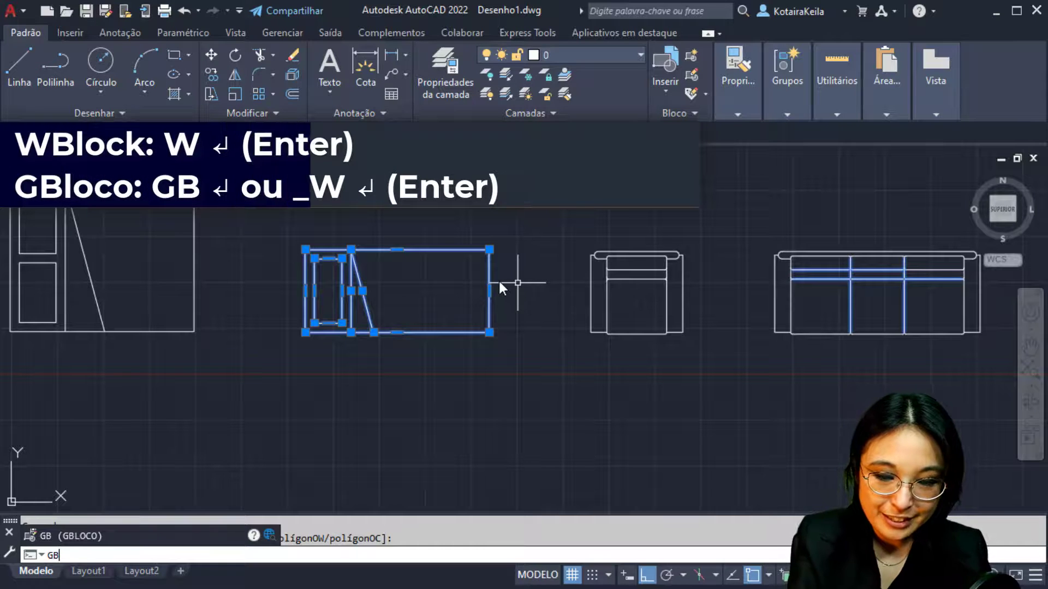
key("Return")
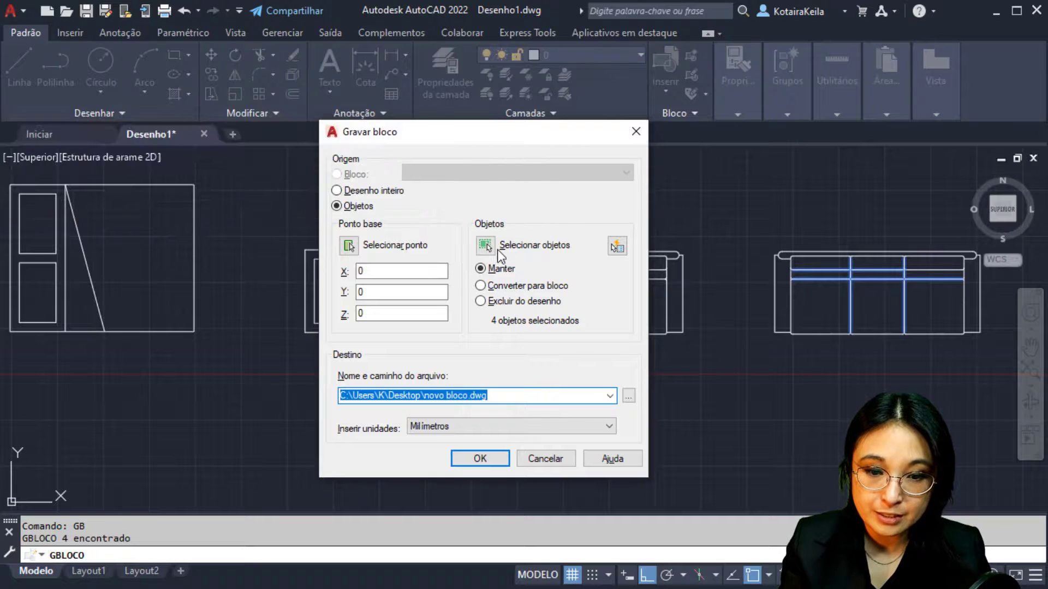
left_click(349, 246)
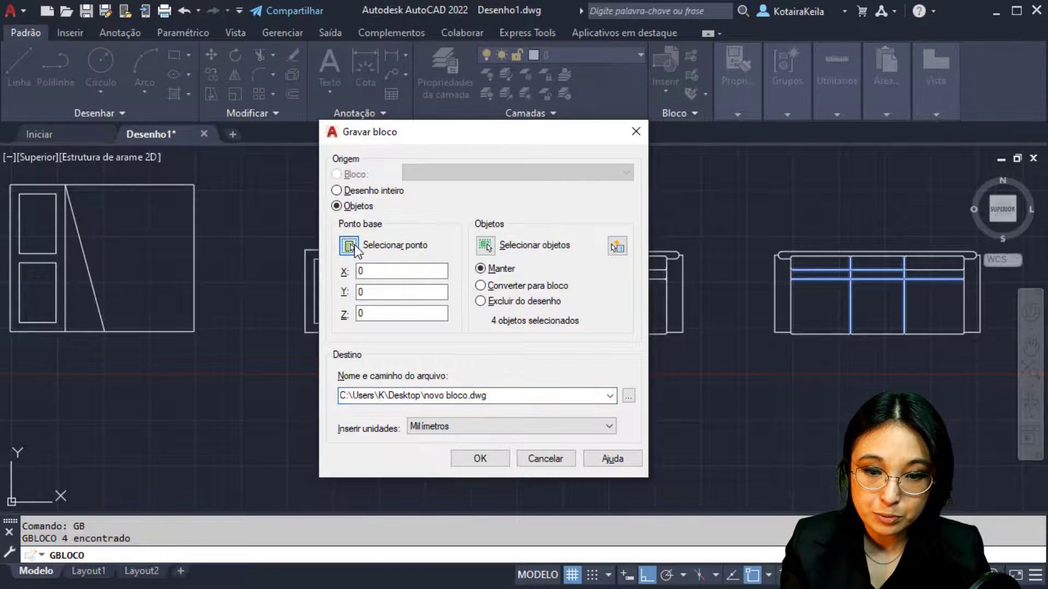
left_click(306, 332)
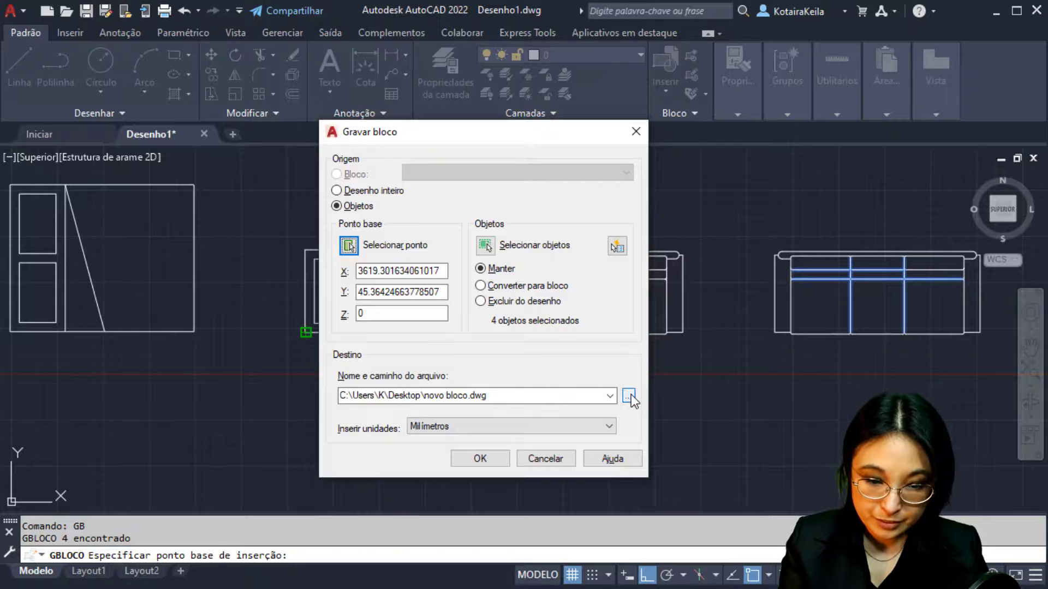
Step: Write the single bed to the desktop as CAMA SOLTEIRO.dwg, with its source objects converted to a block
left_click(629, 397)
left_click(456, 463)
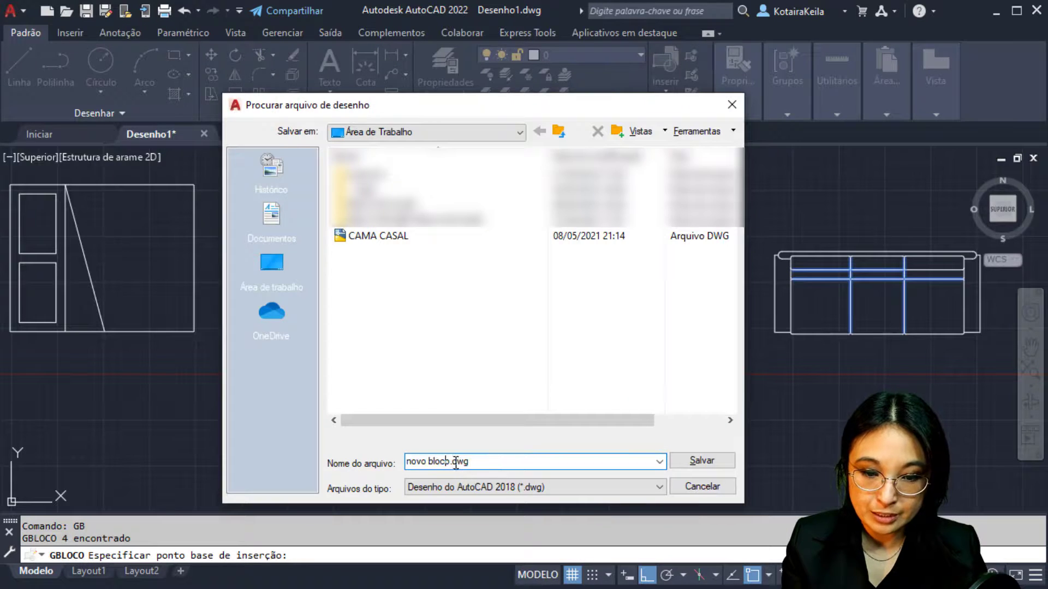
left_click_drag(453, 463, 369, 461)
type("CAMA")
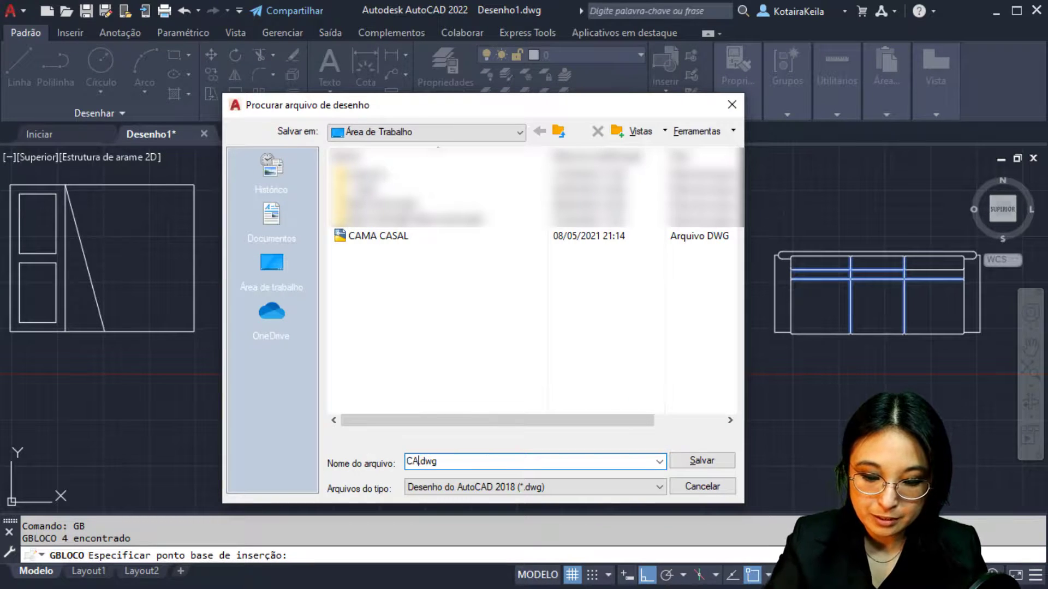
type(" SOLTEI")
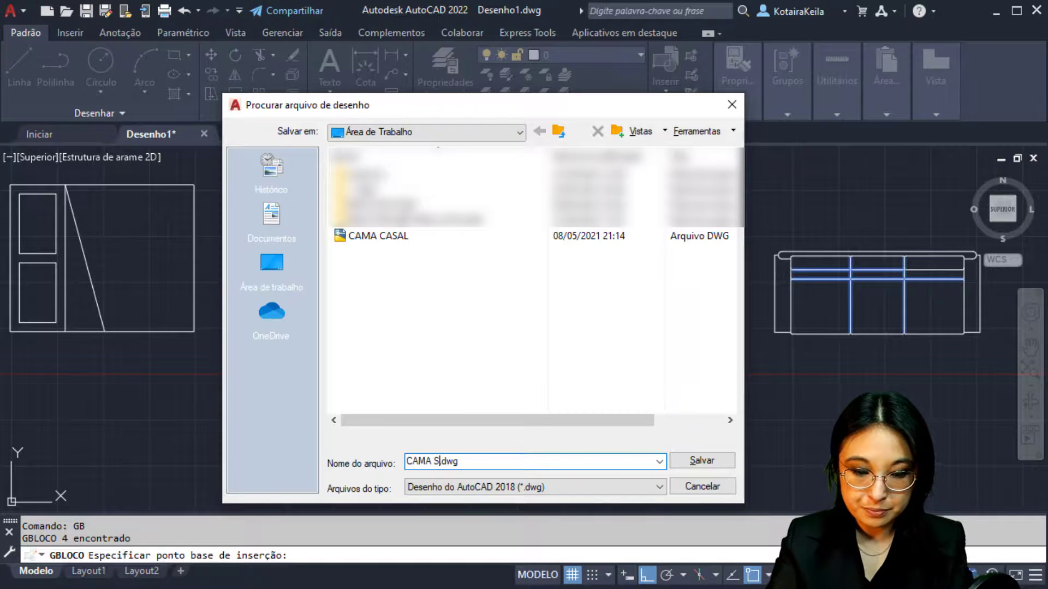
type("RO")
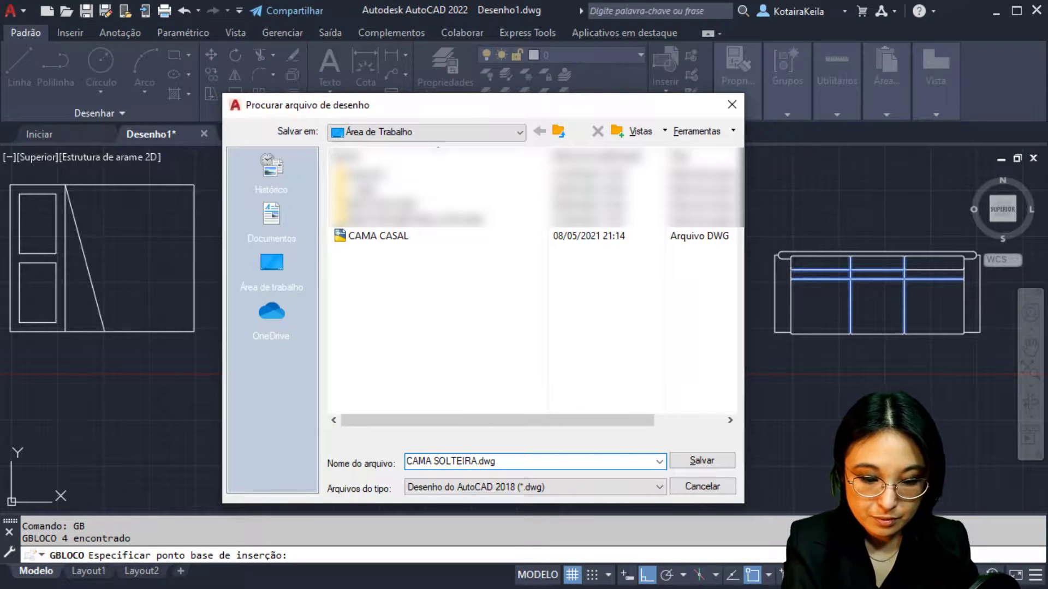
left_click(702, 460)
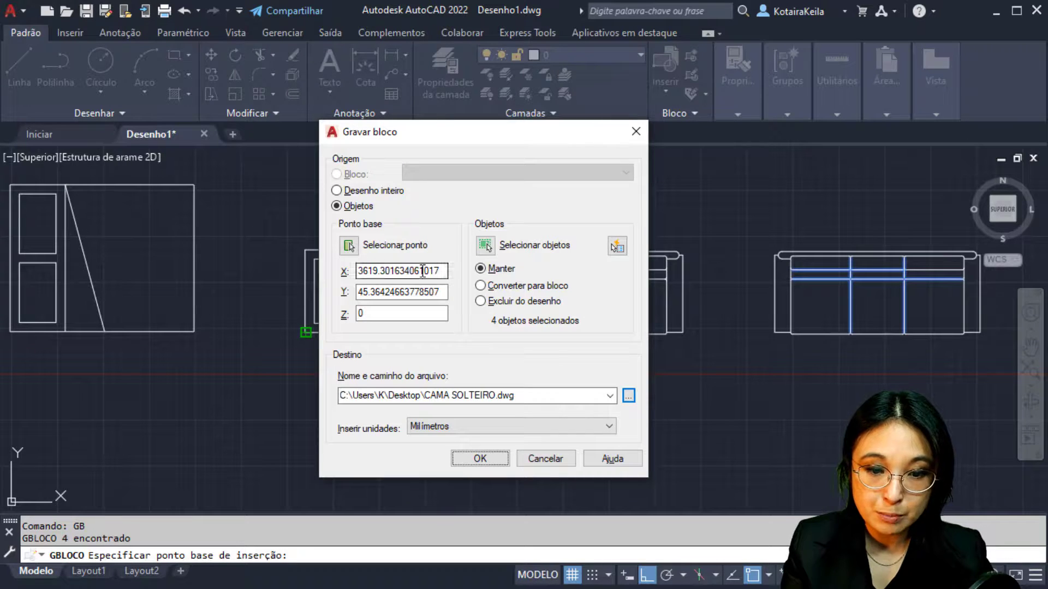
left_click(480, 286)
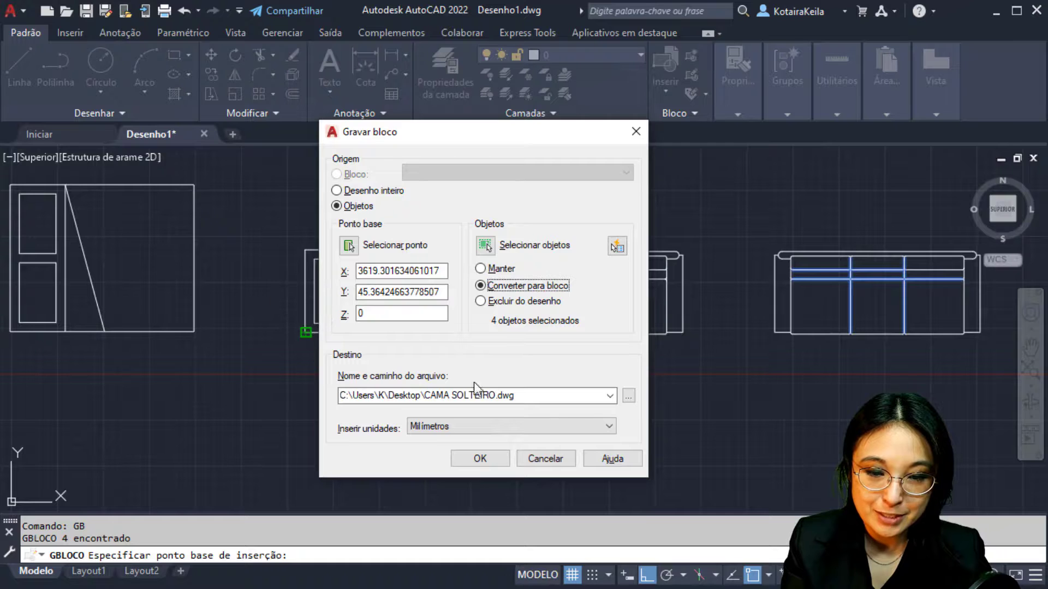
left_click(485, 457)
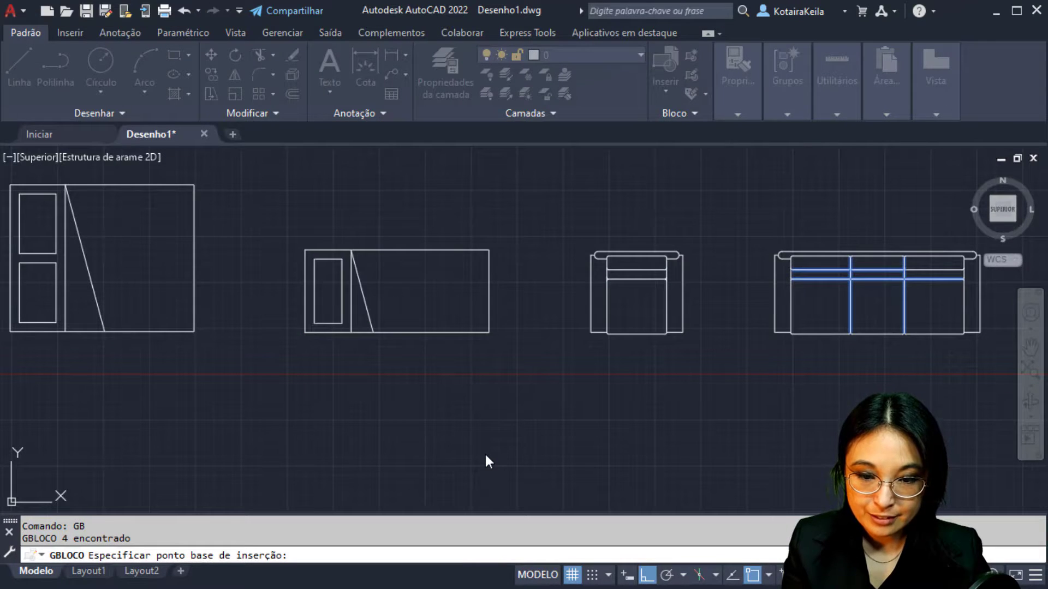
Step: Move the single bed block straight up, from its bottom edge's midpoint to the bed's original centre
left_click(462, 332)
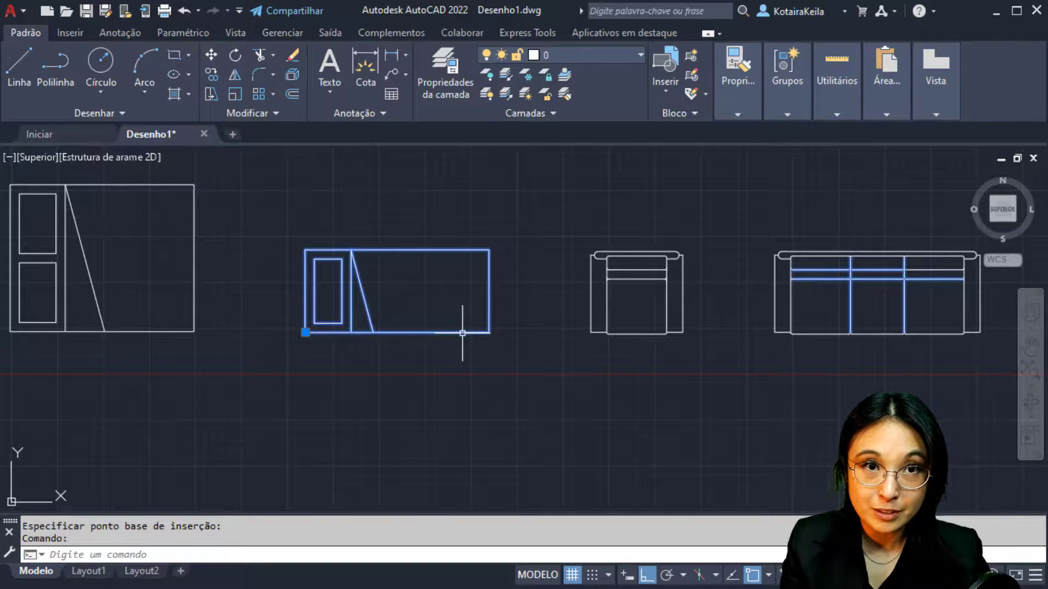
key("Escape")
left_click(462, 333)
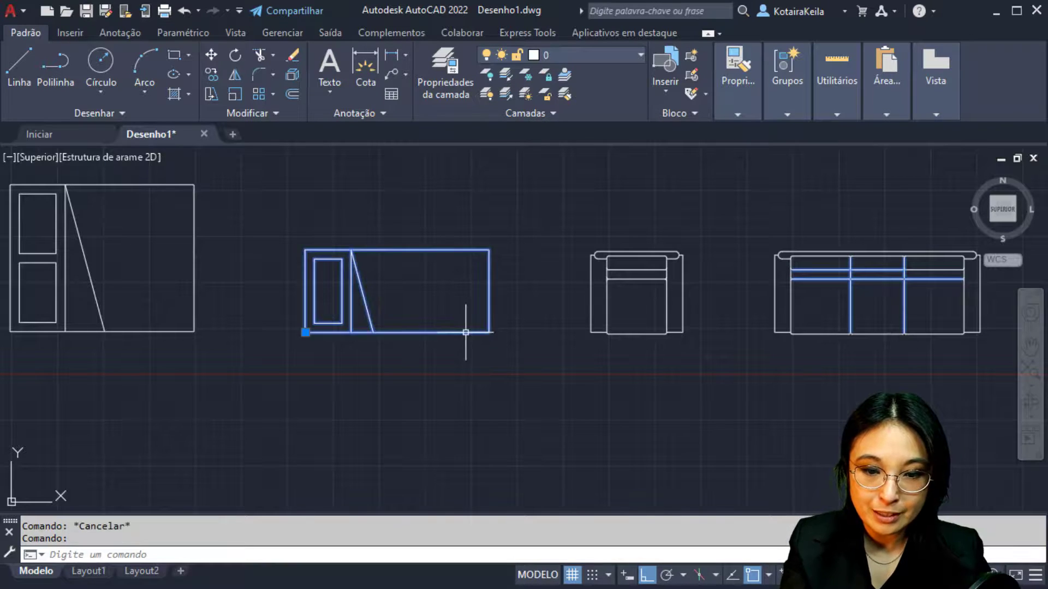
type("M")
key("Return")
left_click(396, 333)
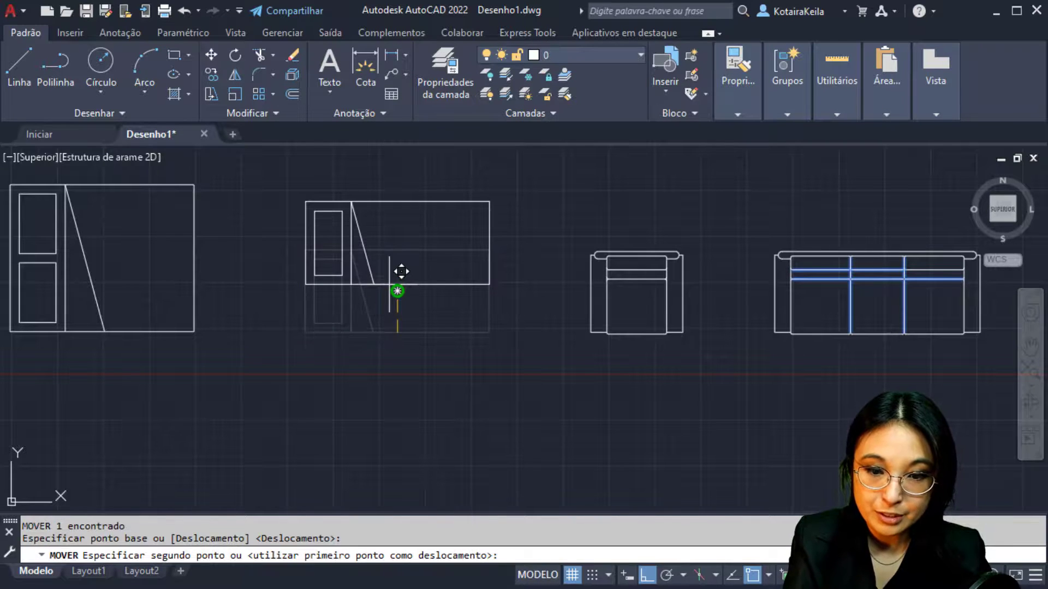
left_click(397, 291)
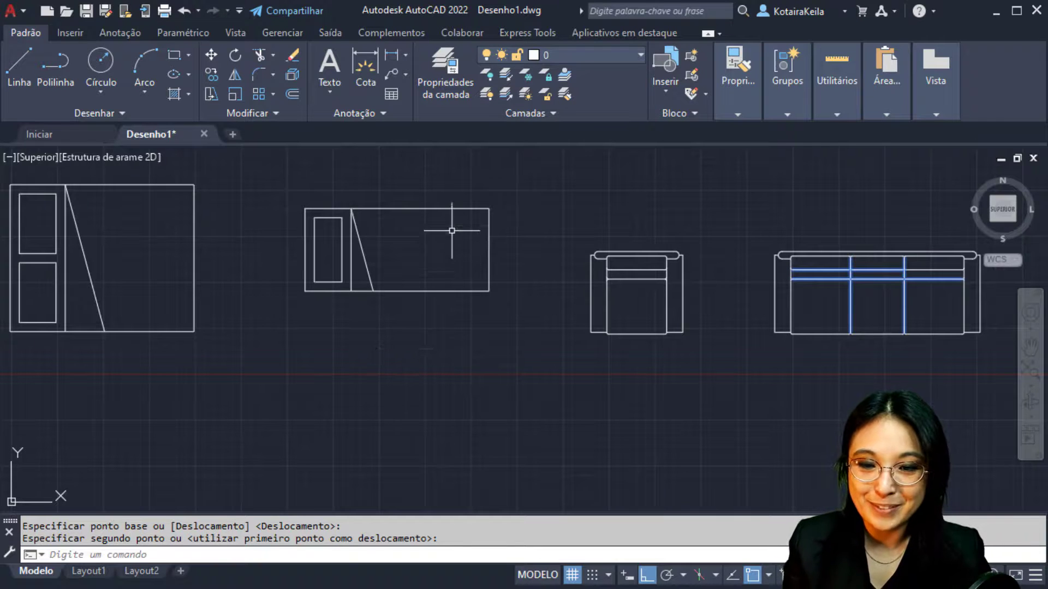
Step: Explode the single bed block into its component objects and select individual pieces to check them
left_click(435, 250)
left_click(404, 317)
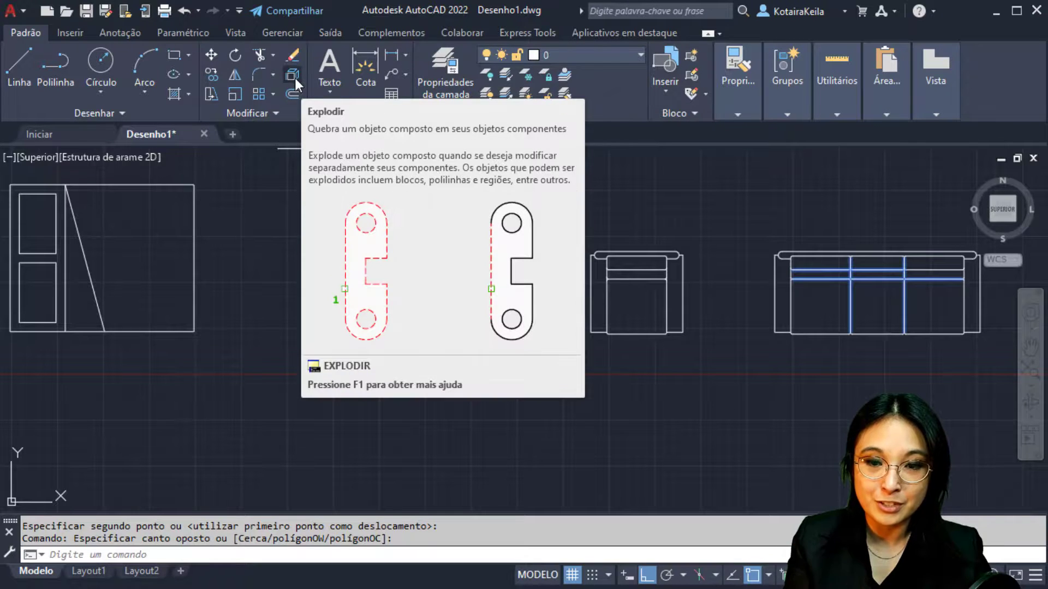
left_click(294, 78)
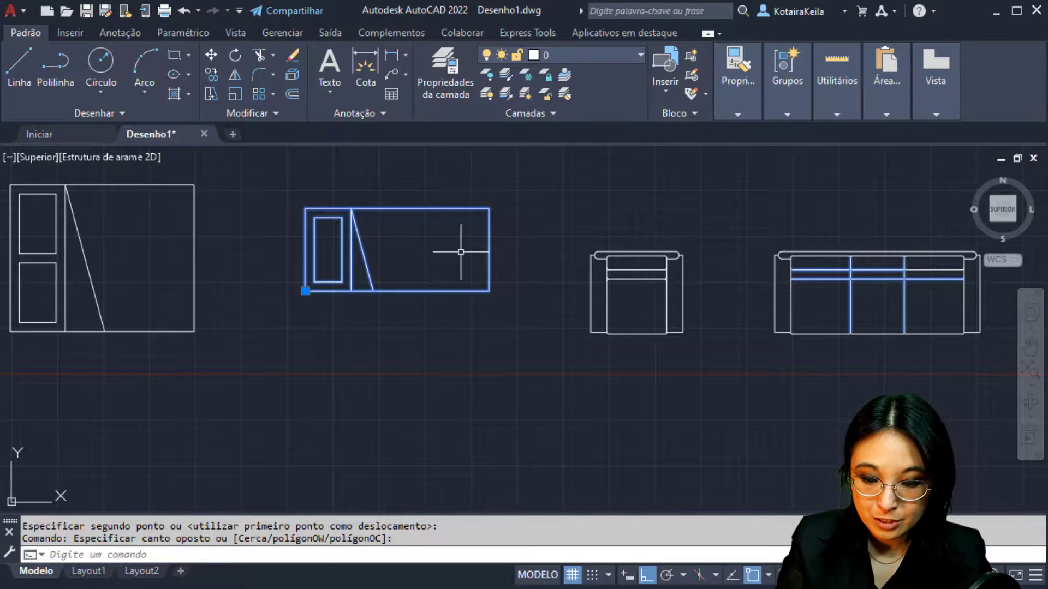
type("x")
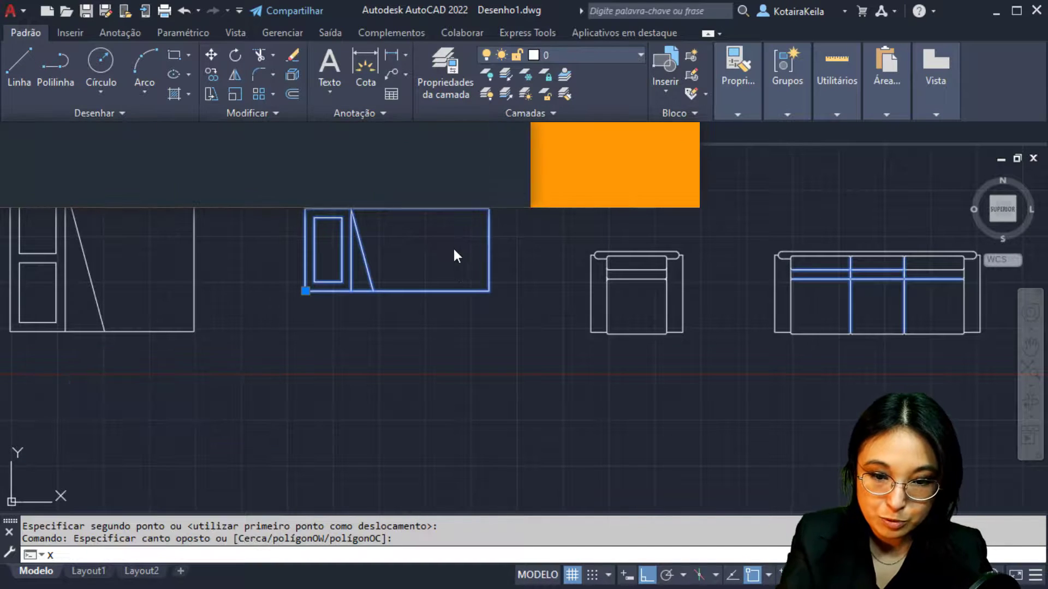
key("Return")
left_click(492, 243)
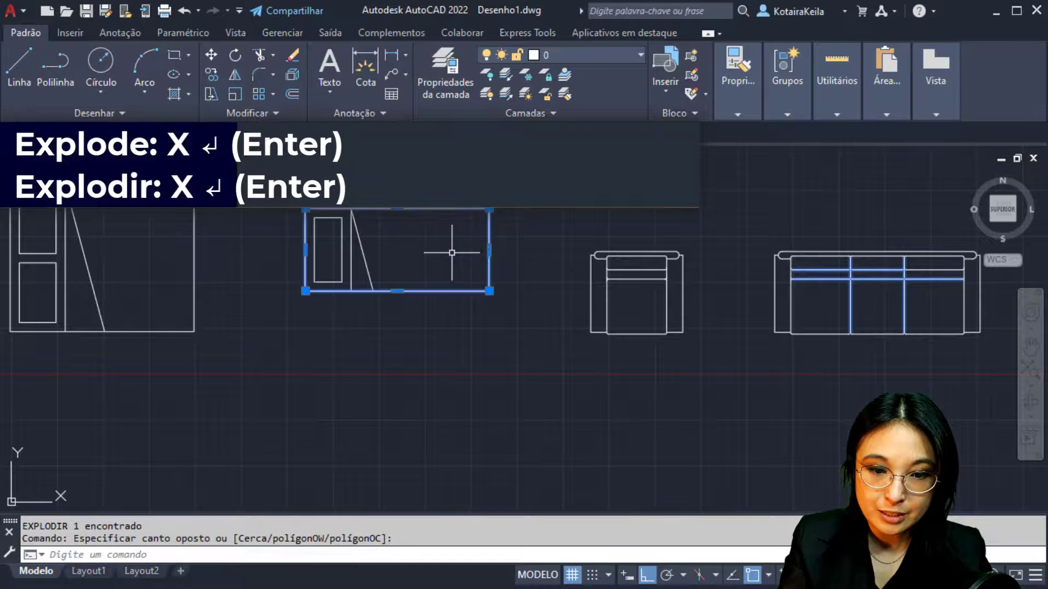
left_click(442, 241)
key("Escape")
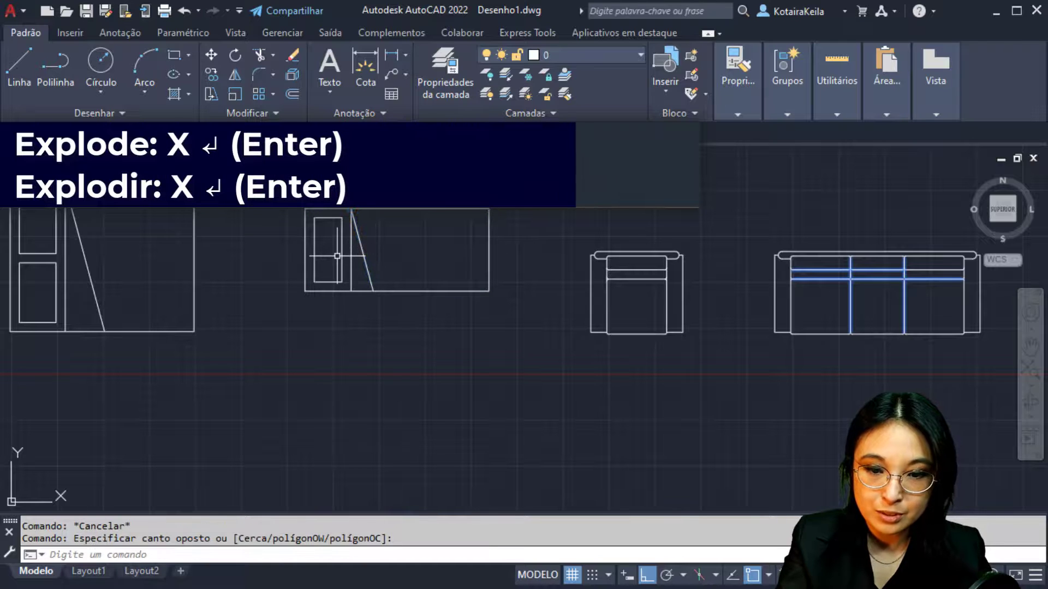
left_click(351, 256)
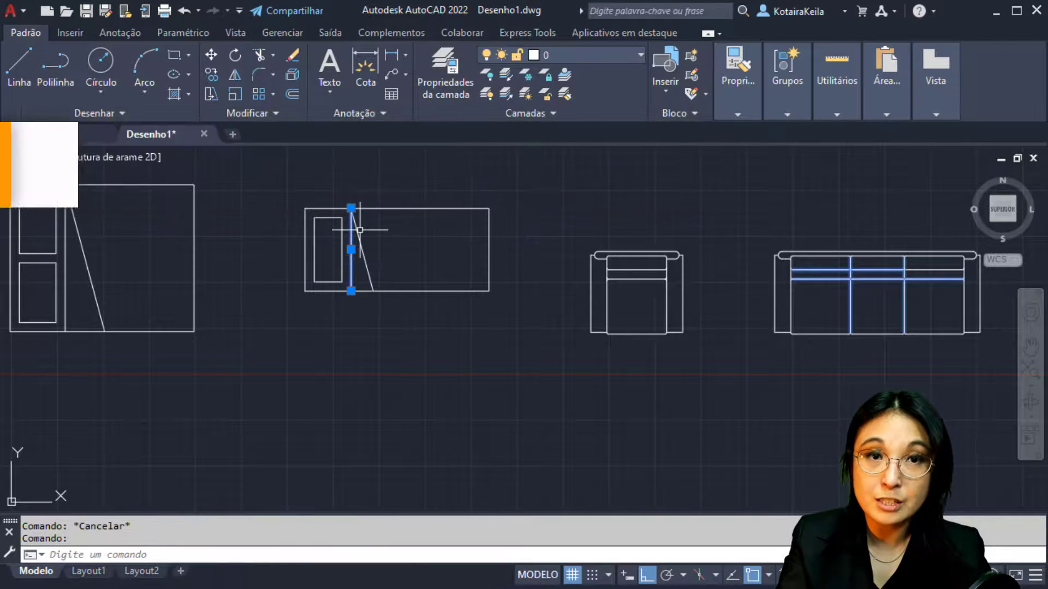
key("Escape")
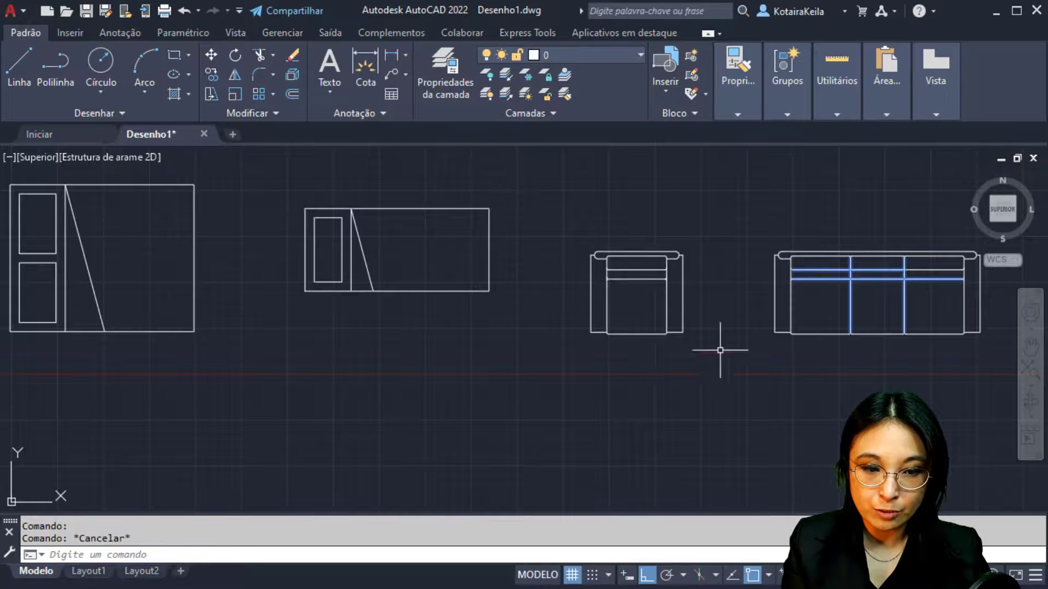
Step: Start WBLOCK with the armchair's objects as the source and the midpoint of the seat's bottom edge as the base point
scroll(646, 300, "up", 2)
left_click(628, 211)
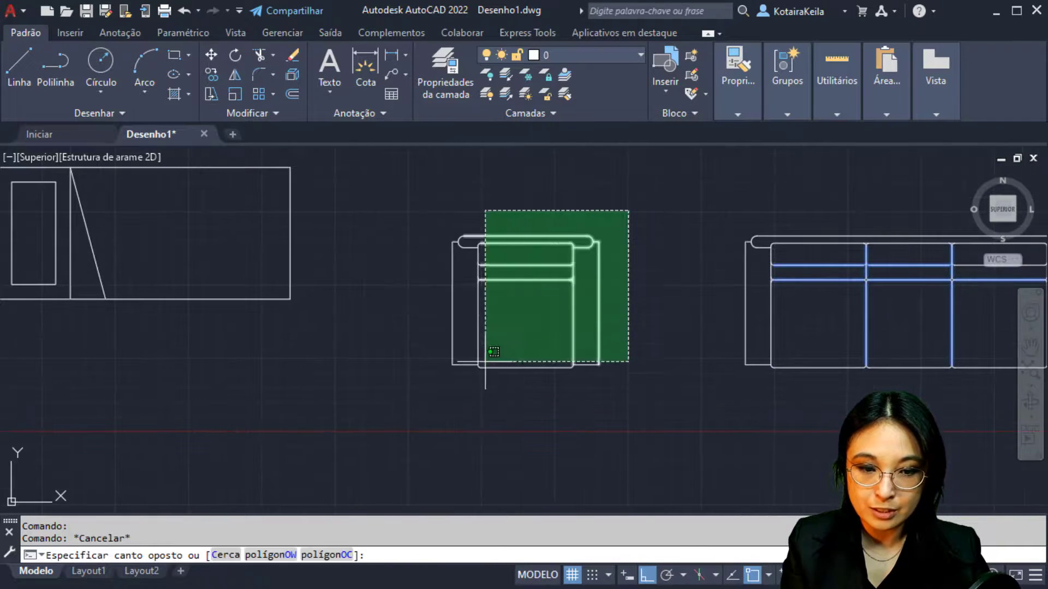
left_click(407, 417)
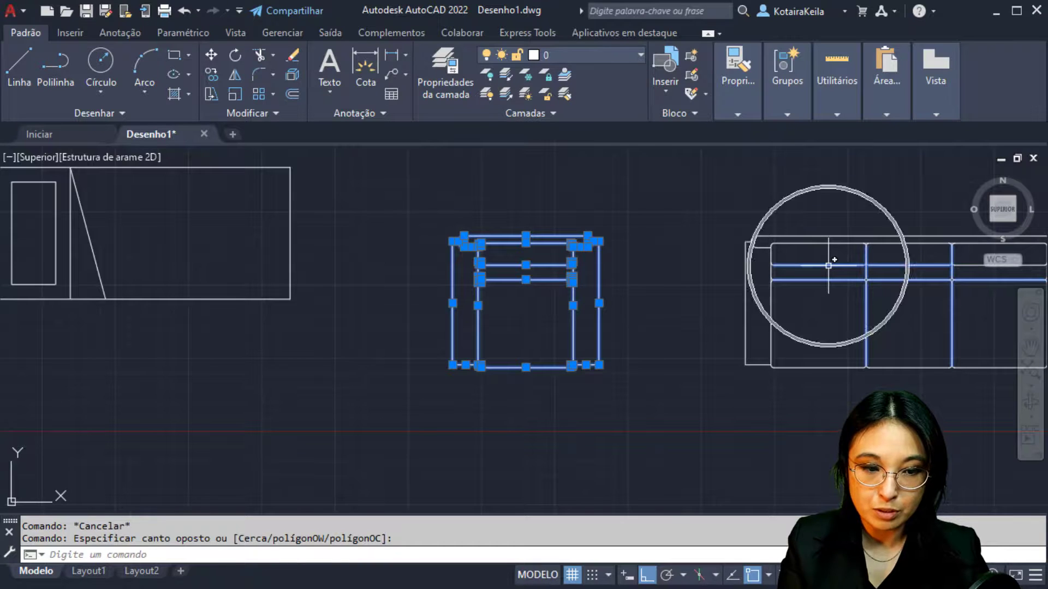
left_click(633, 187)
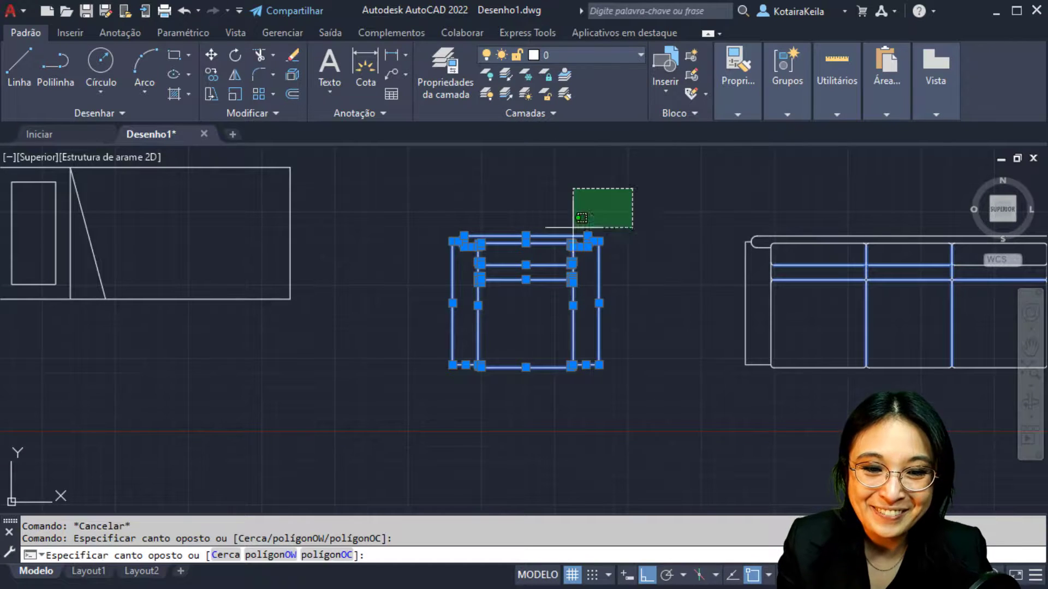
left_click(415, 419)
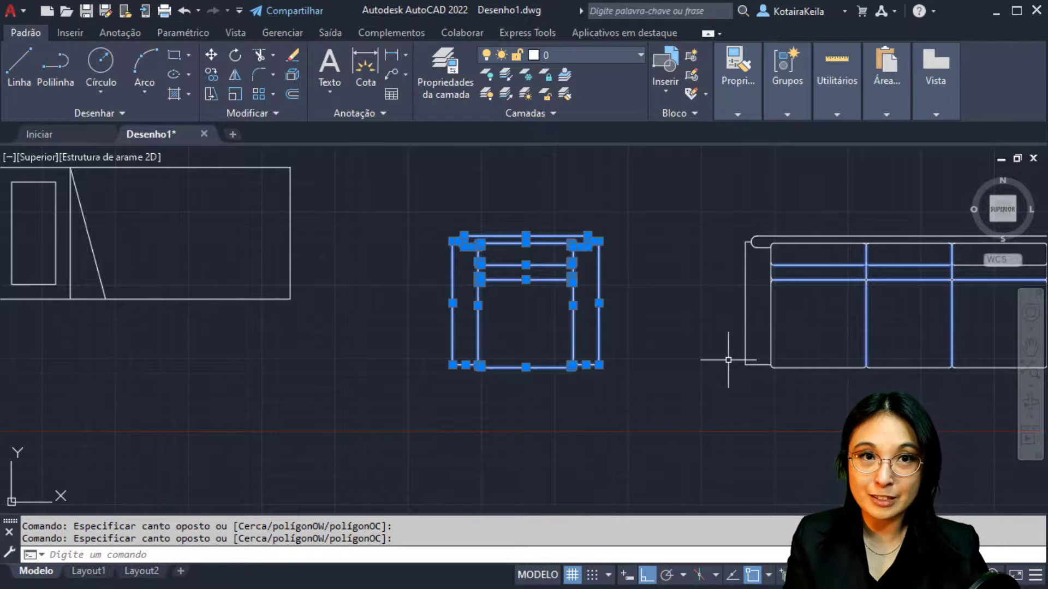
type("GB")
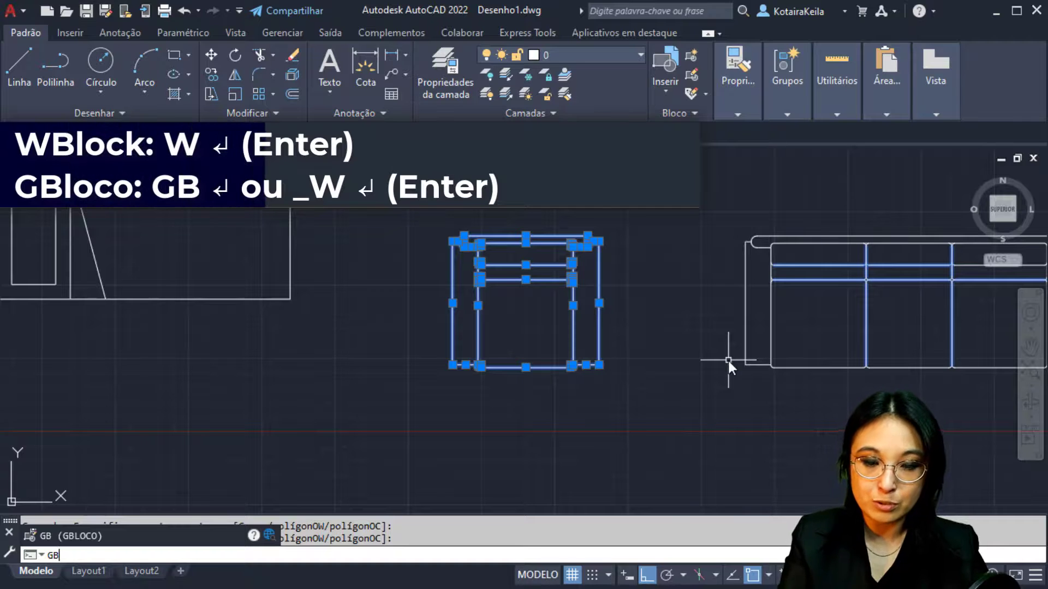
key("Return")
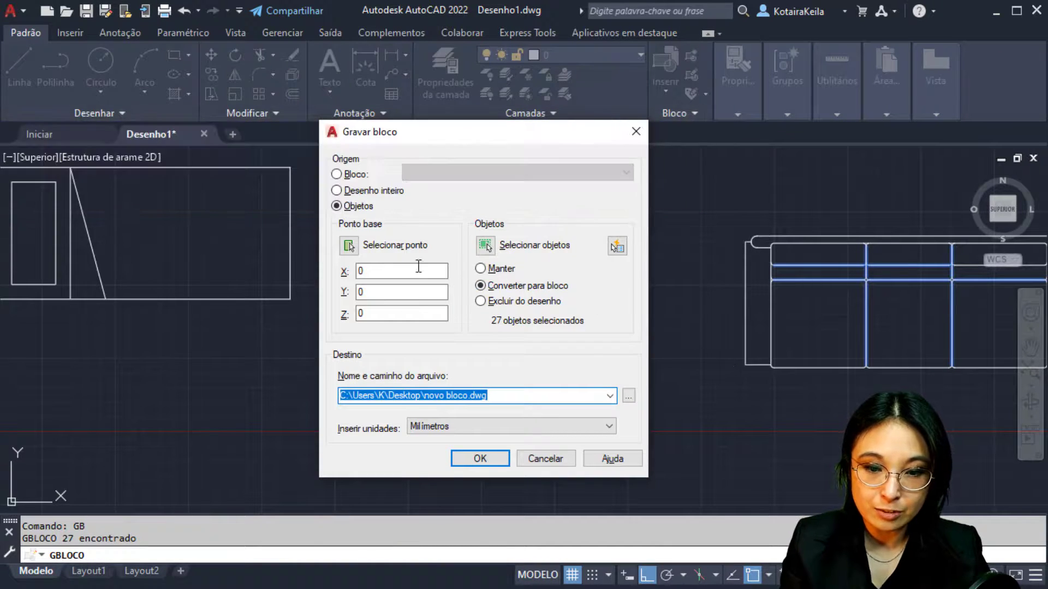
left_click(349, 246)
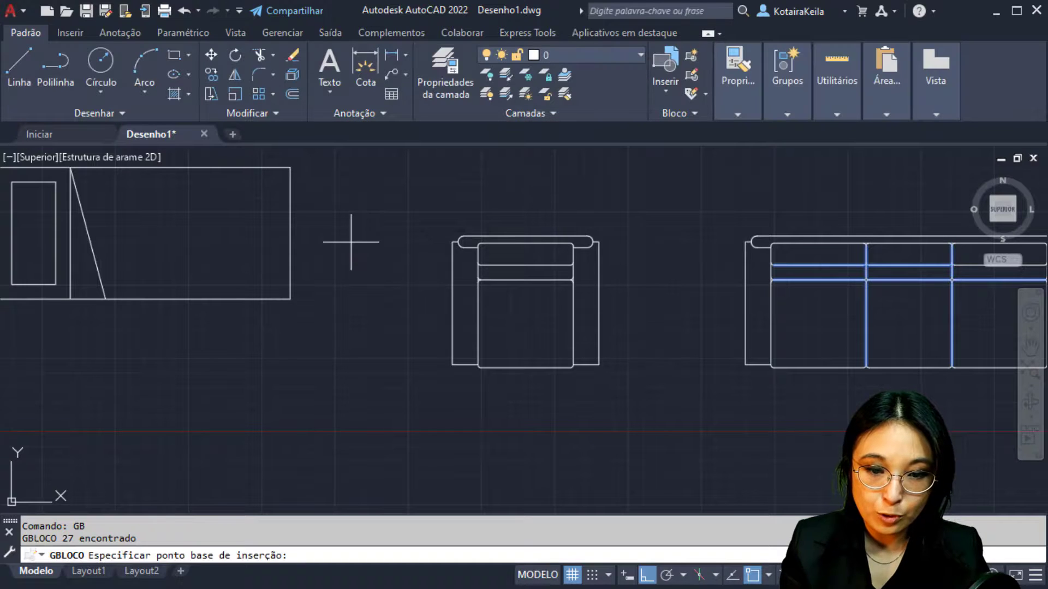
left_click(526, 367)
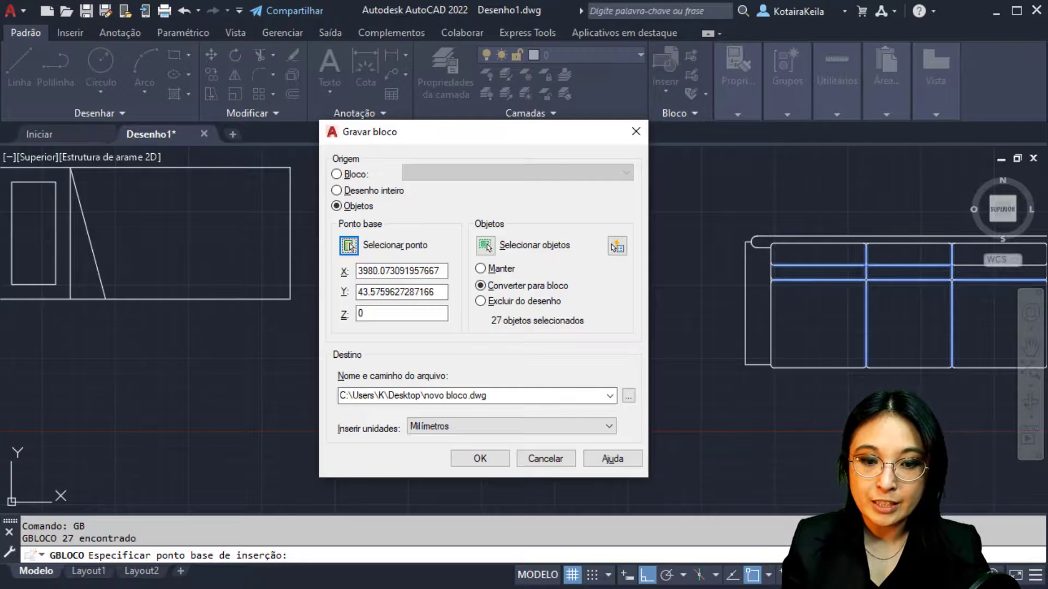
Step: Write the armchair to the desktop as POLTRONA.dwg, with its source objects deleted from the drawing
left_click(481, 301)
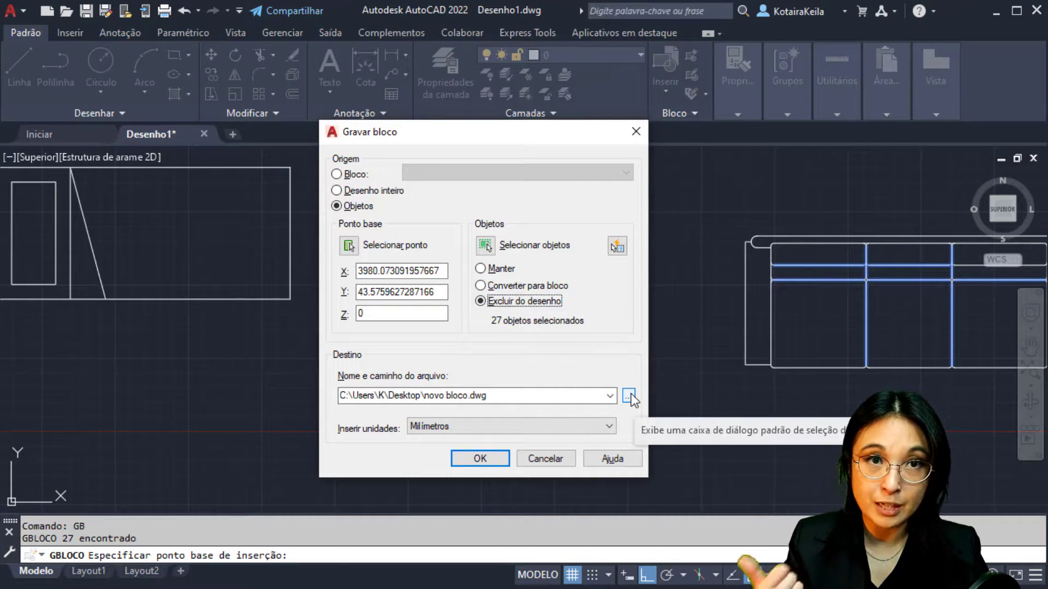
left_click_drag(532, 137, 487, 108)
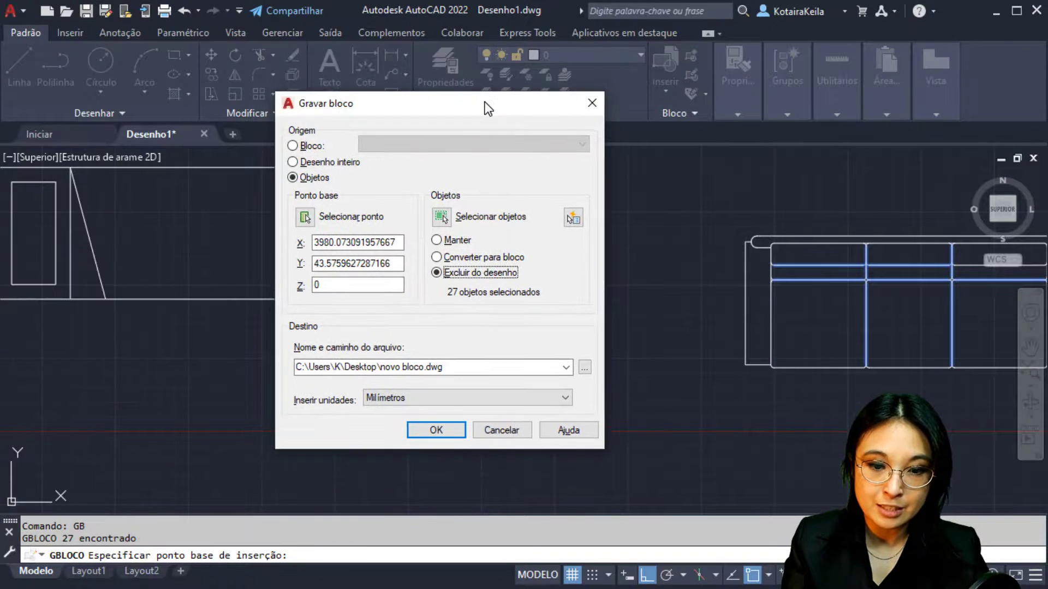
left_click(585, 370)
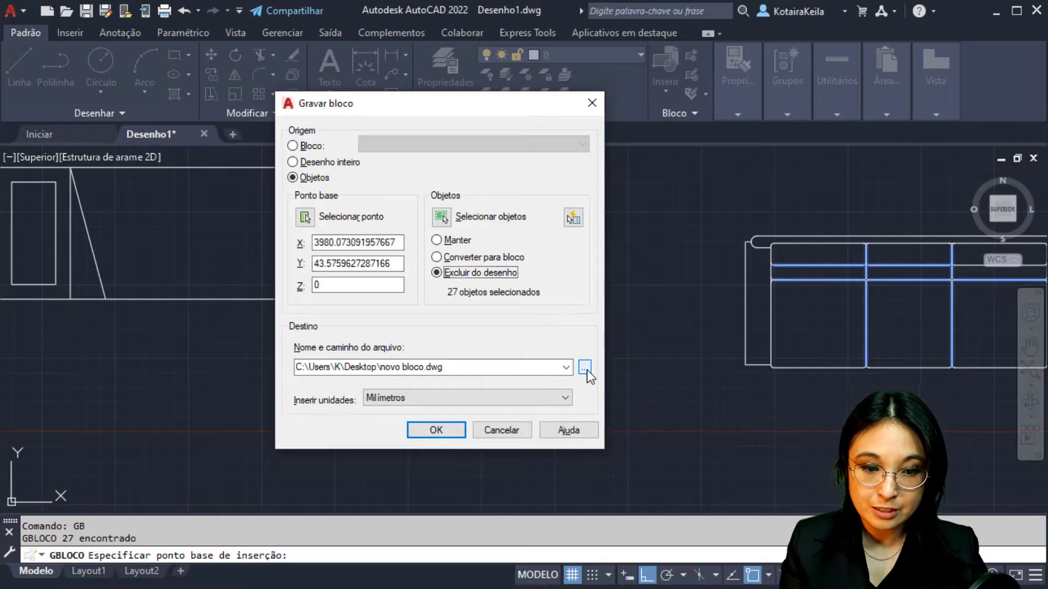
left_click(584, 369)
left_click(447, 461)
left_click_drag(450, 461, 393, 458)
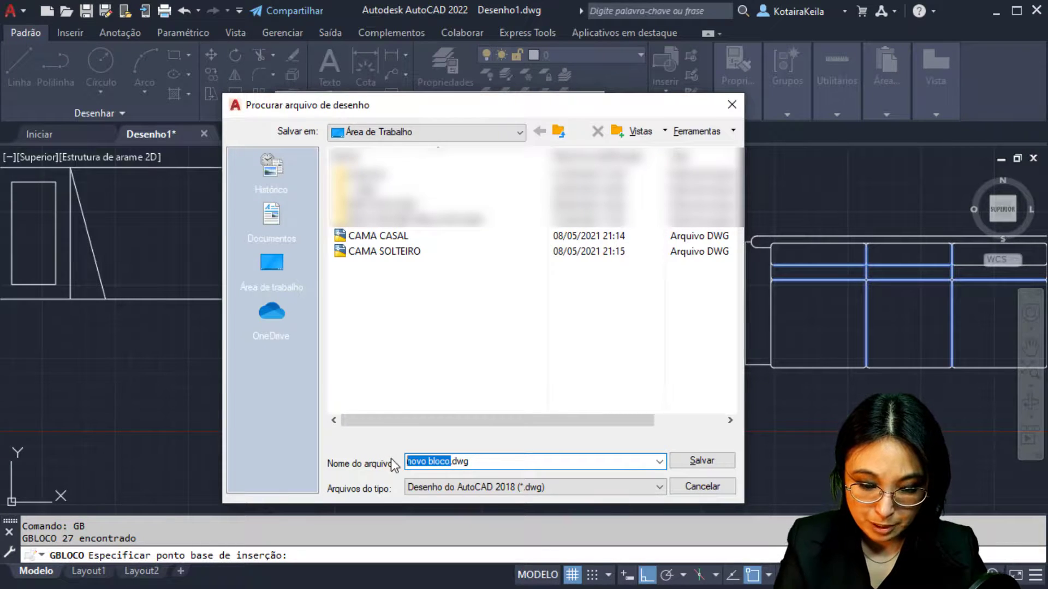
type("POLTRONA")
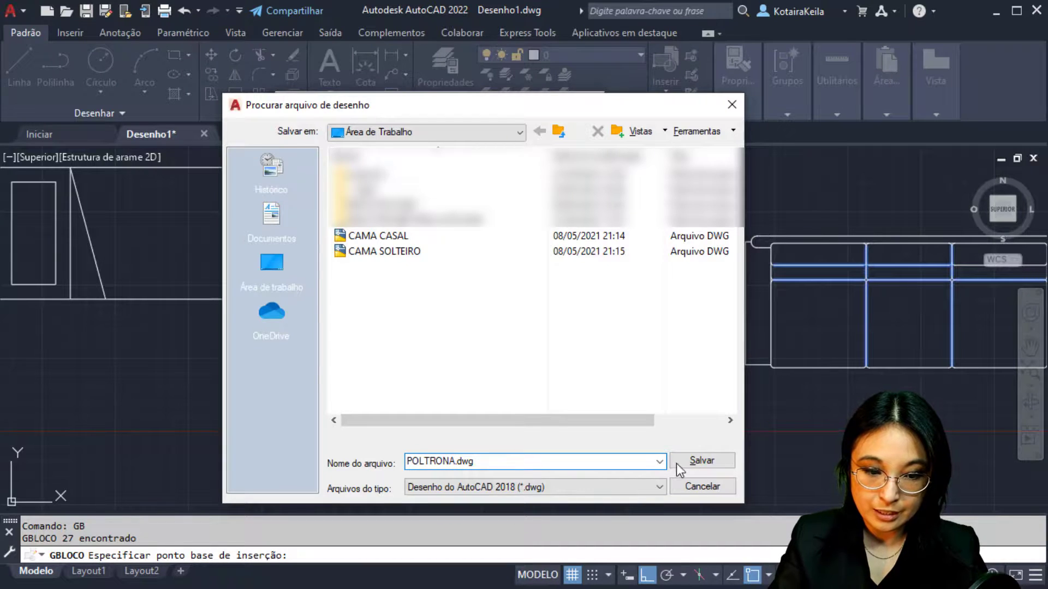
left_click(677, 462)
left_click(436, 430)
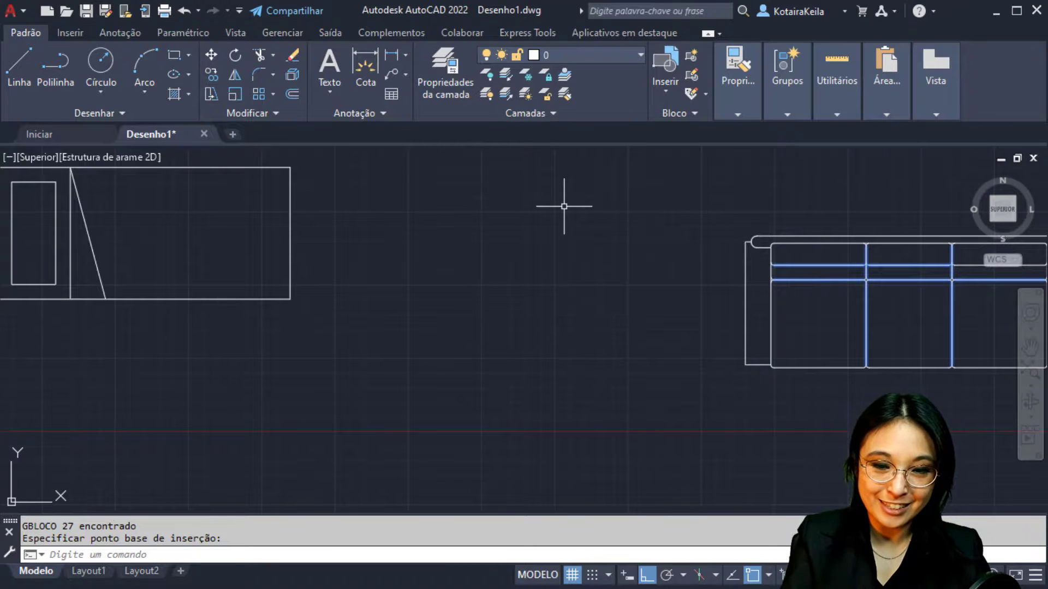
Step: Insert the recent POLTRONA block in the empty space between the single bed and the sofa, and dismiss the block palette
type("I")
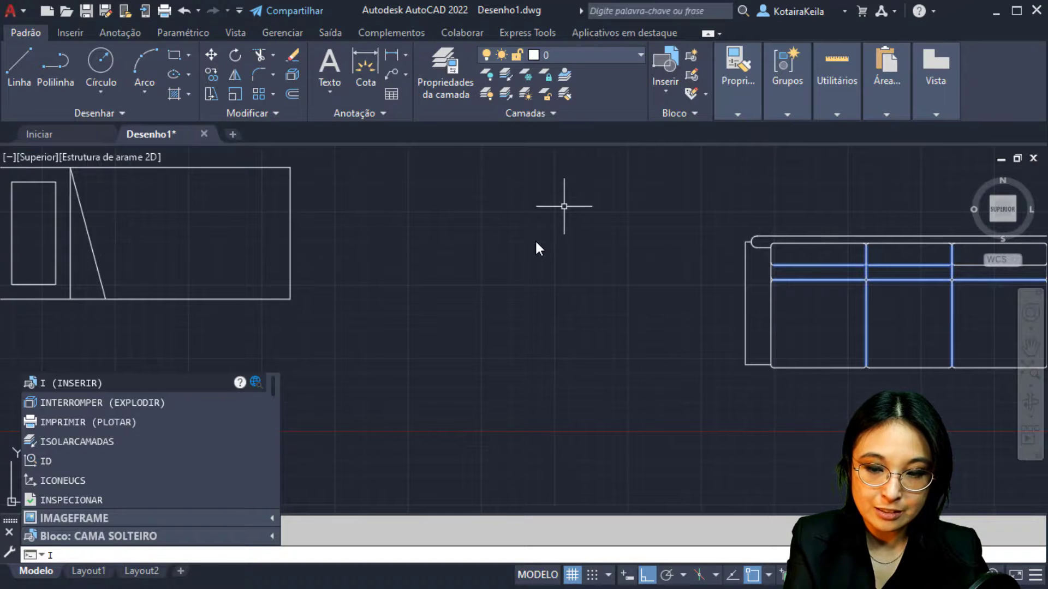
key("Return")
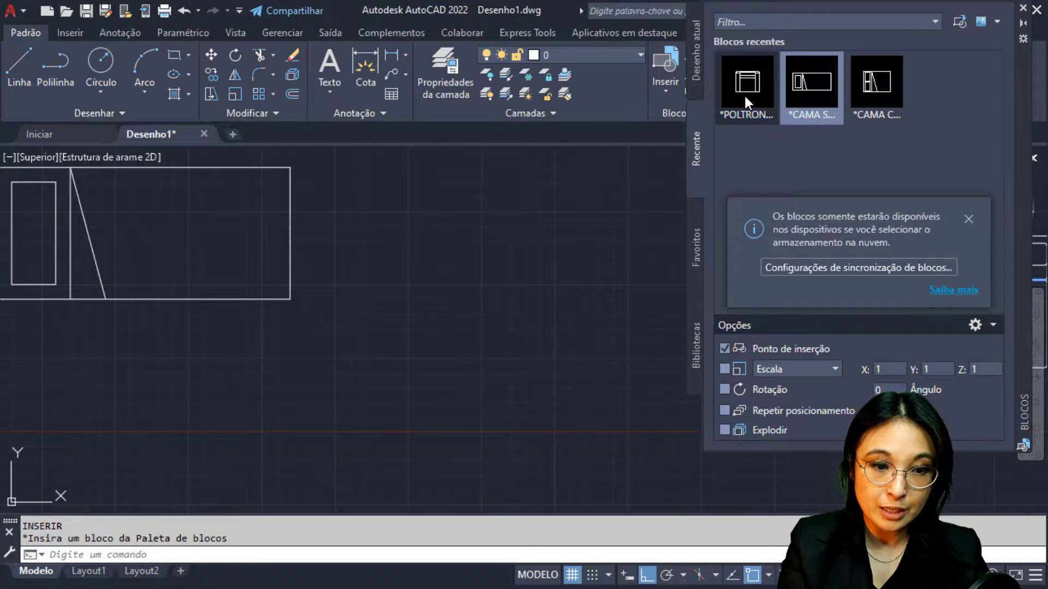
left_click(744, 93)
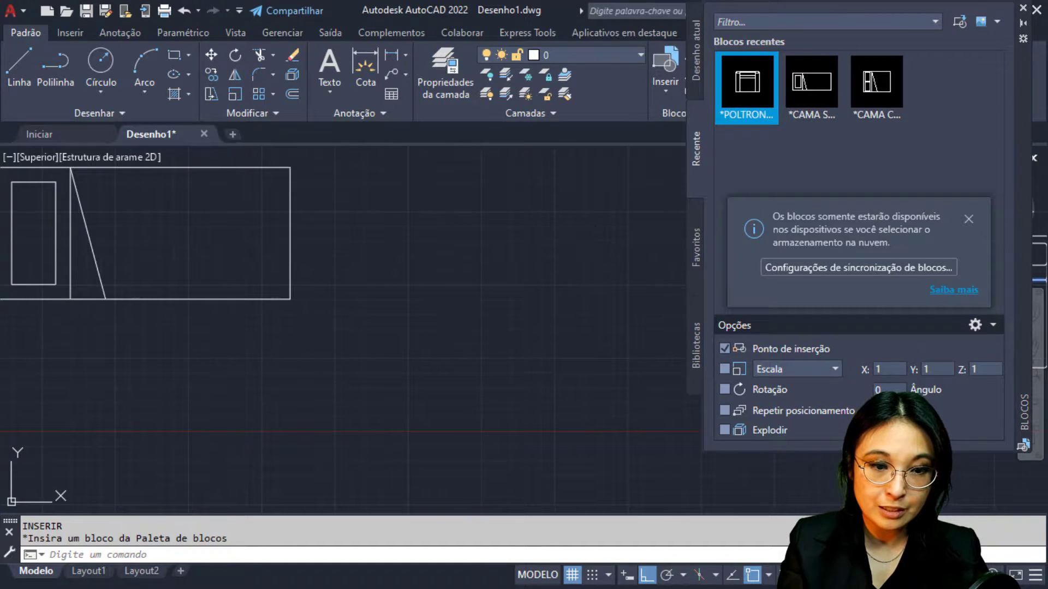
left_click(536, 310)
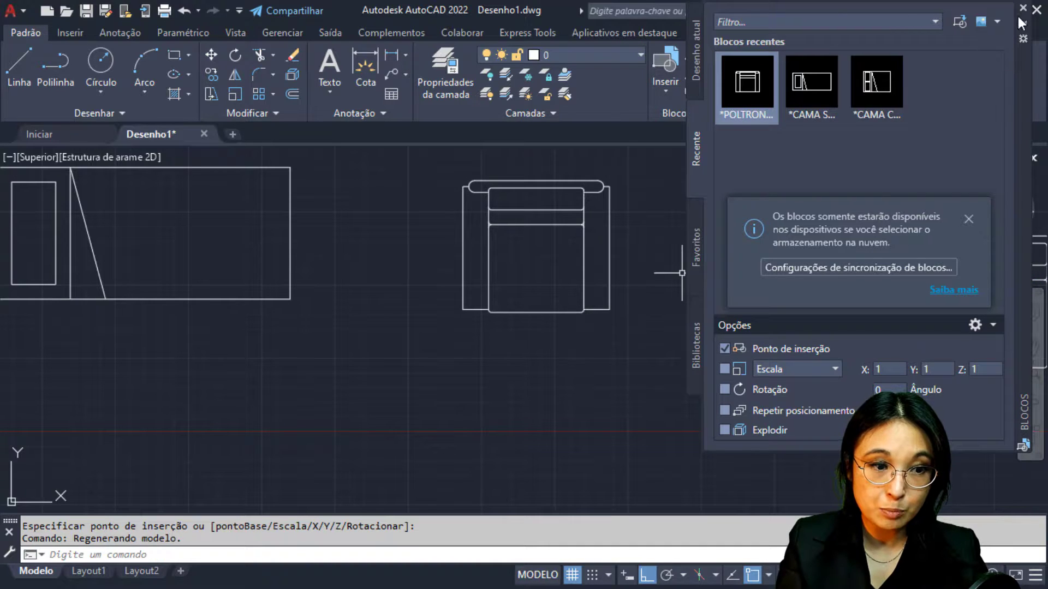
mouse_move(1018, 25)
left_mouse_down()
mouse_move(946, 12)
mouse_move(595, 125)
left_mouse_up()
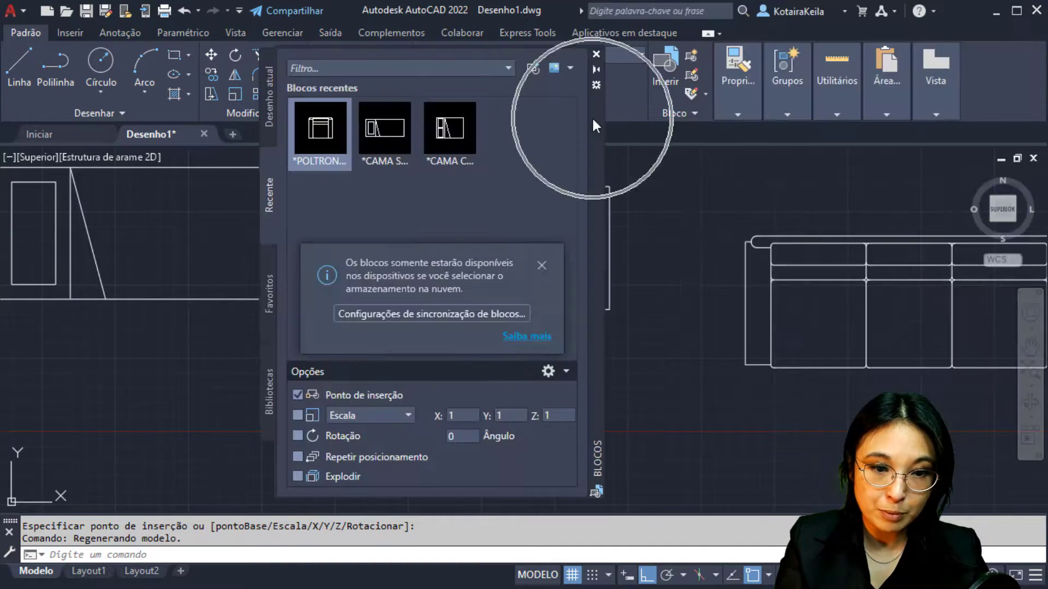
left_click(597, 420)
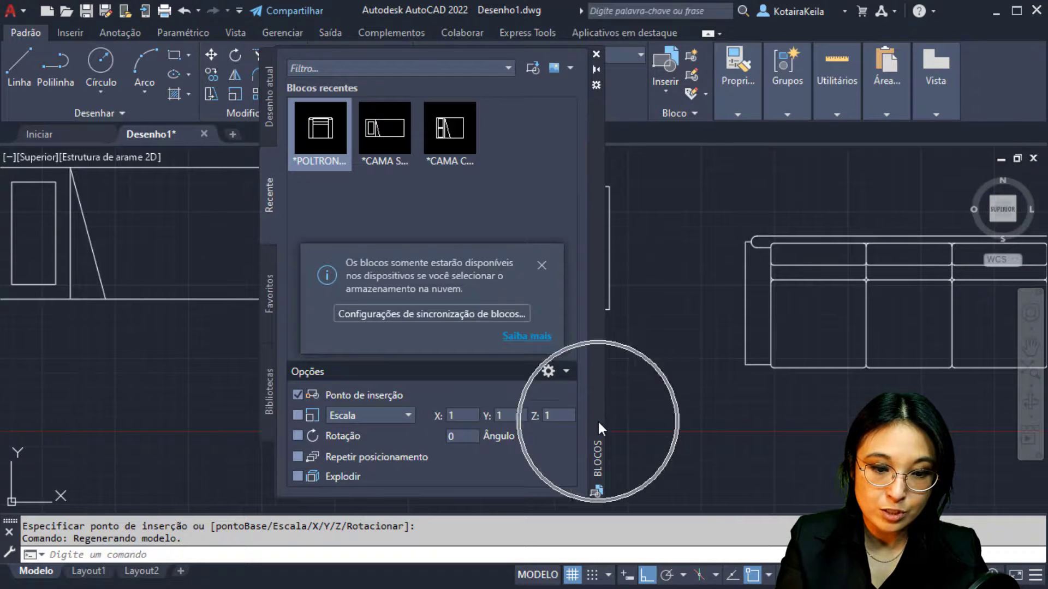
left_click(599, 149)
left_click_drag(598, 148, 122, 235)
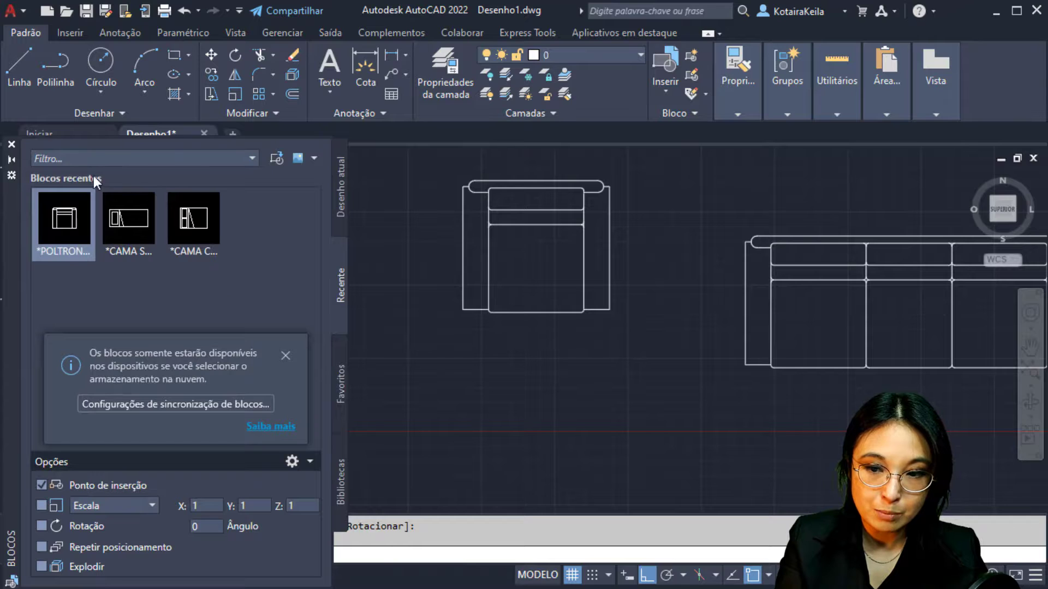
left_click(12, 146)
Step: Select the inserted armchair to check whether it is a single block, and clear the selection
left_click(631, 276)
left_click(584, 316)
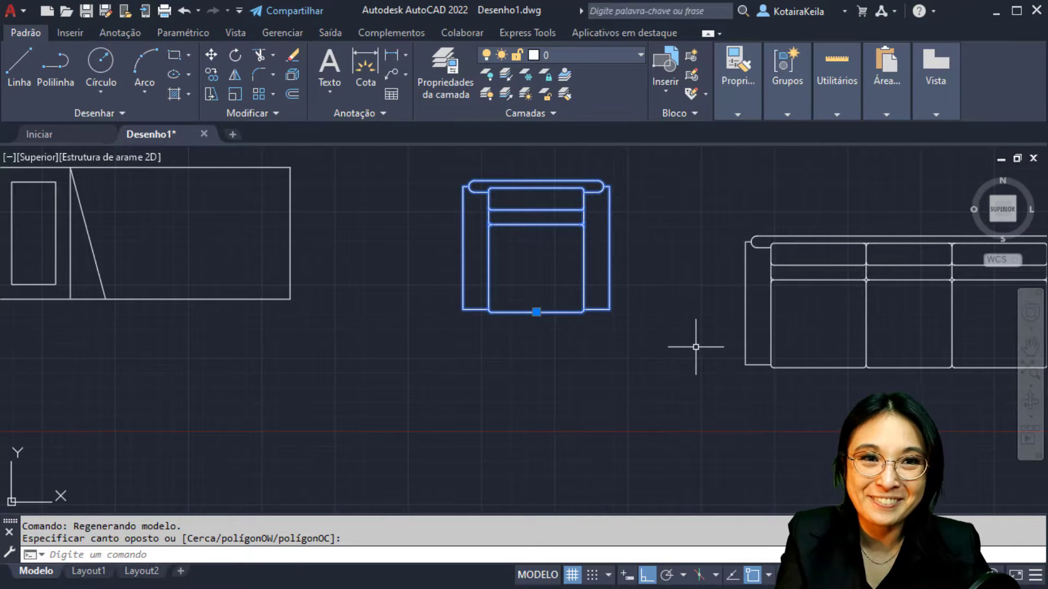
key("Escape")
Step: Start WBLOCK with the three-seat sofa's objects as the source and the midpoint of the middle seat's bottom edge as the base point
middle_click_drag(696, 346, 294, 275)
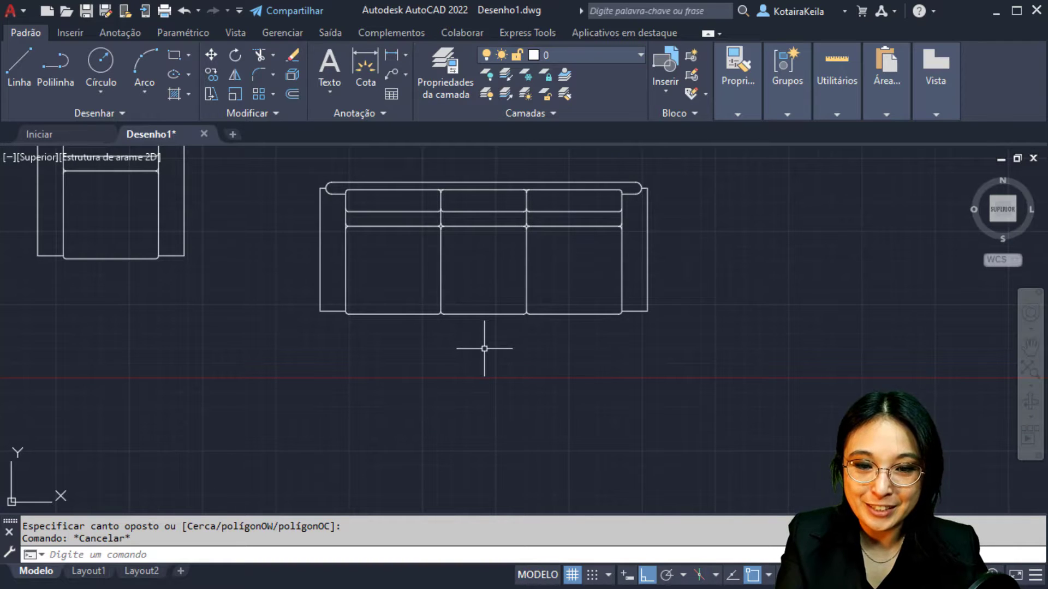
left_click(711, 351)
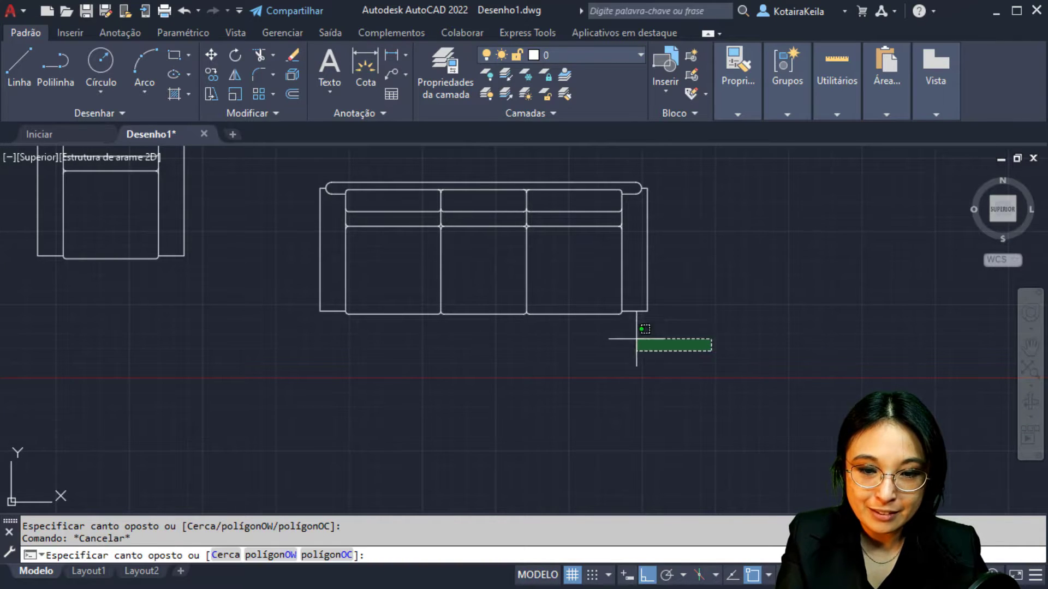
left_click(291, 169)
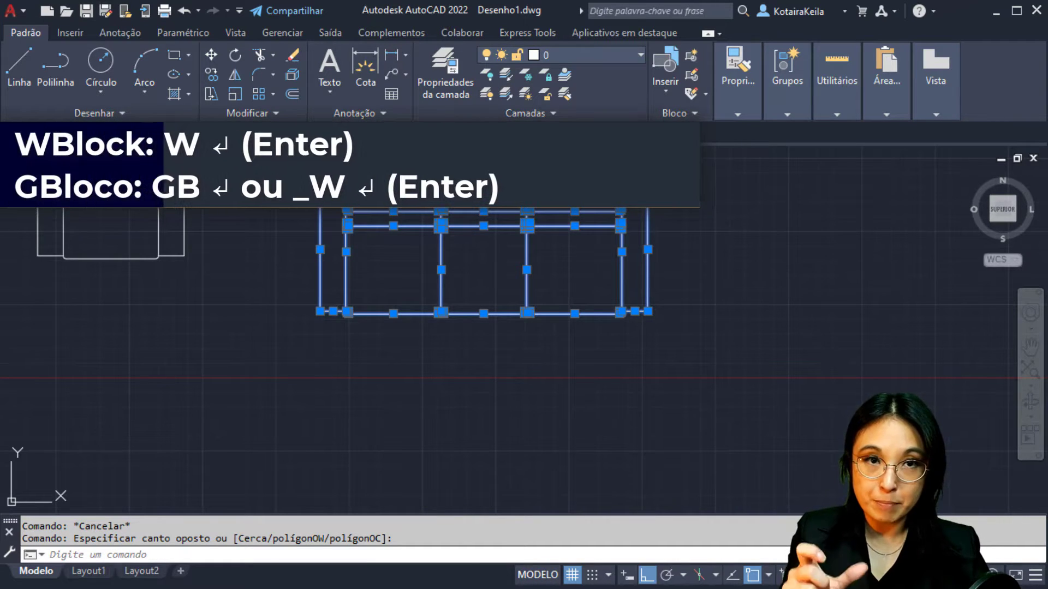
type("GB")
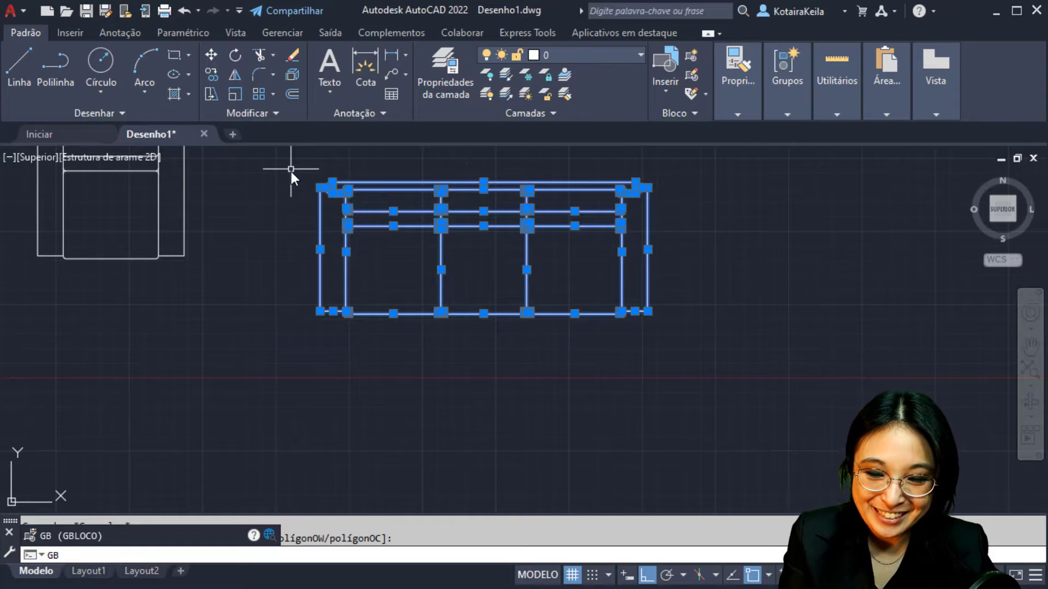
key("Return")
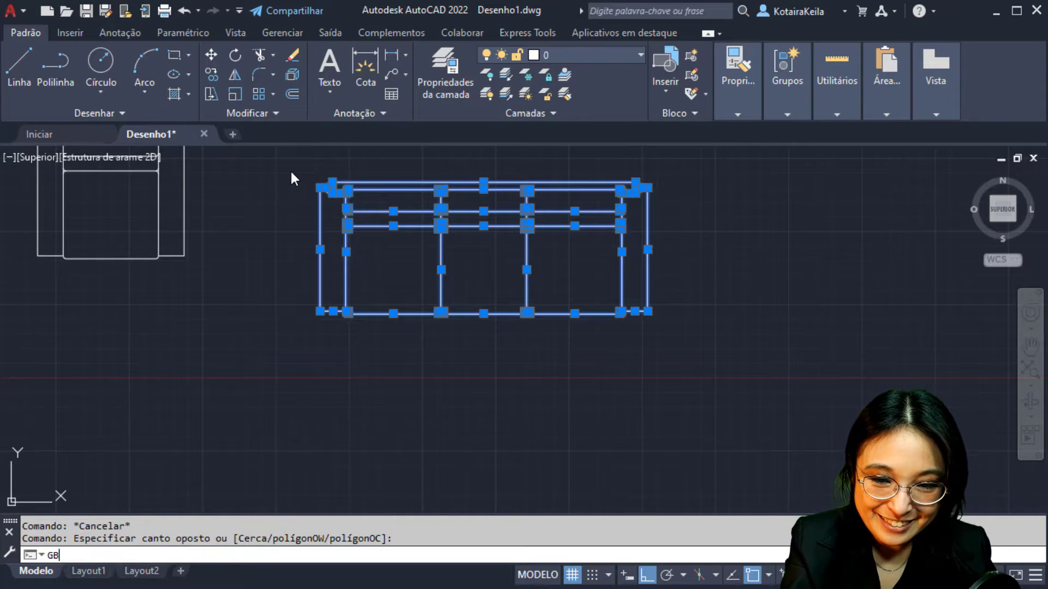
left_click(293, 178)
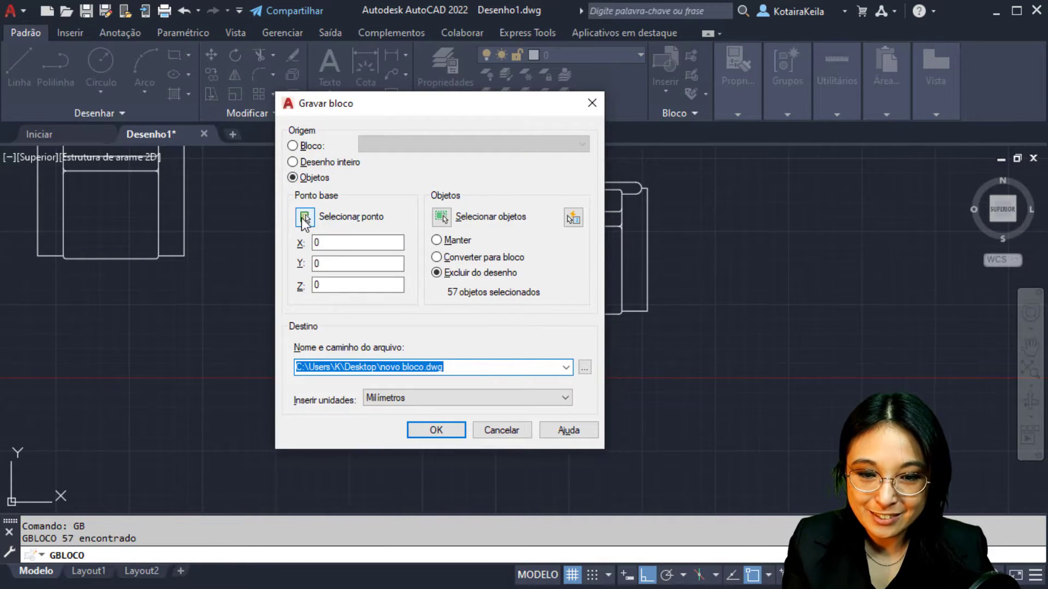
left_click(305, 218)
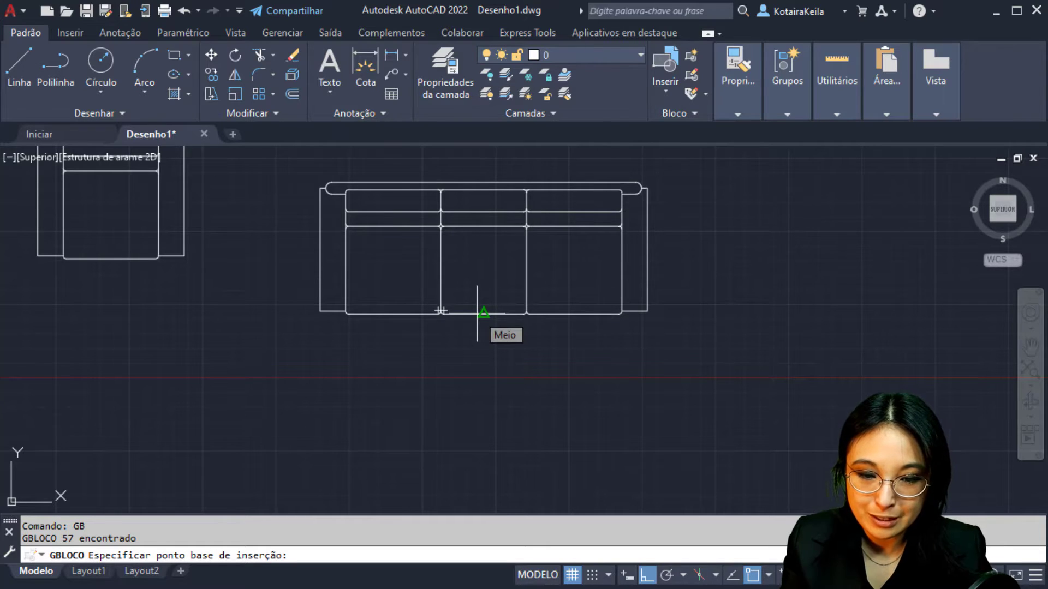
left_click(477, 314)
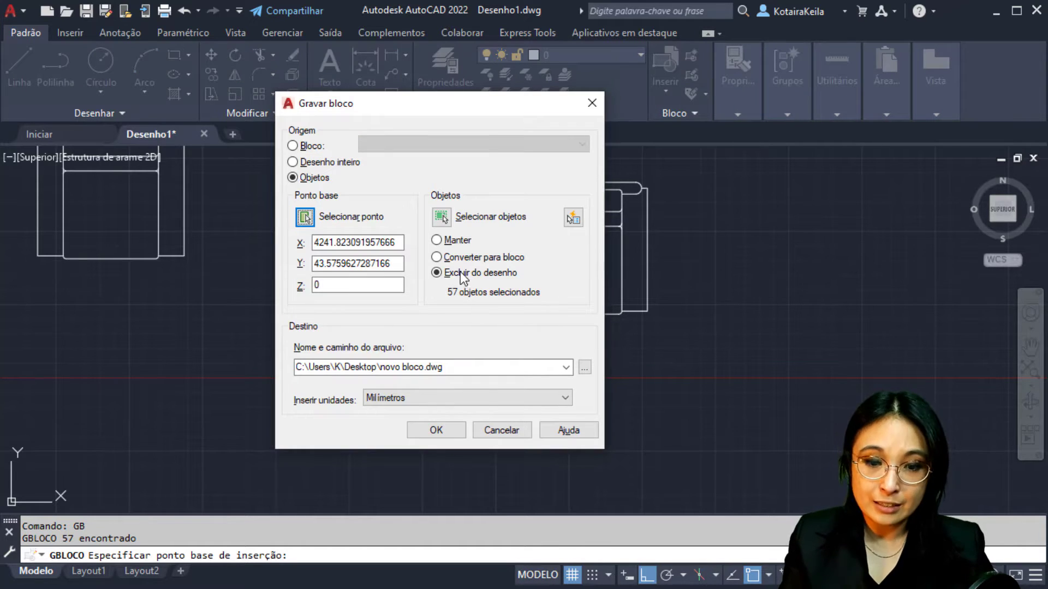
Step: Write the sofa to the desktop as SOFA 3L, with its source objects converted to a block
left_click(457, 256)
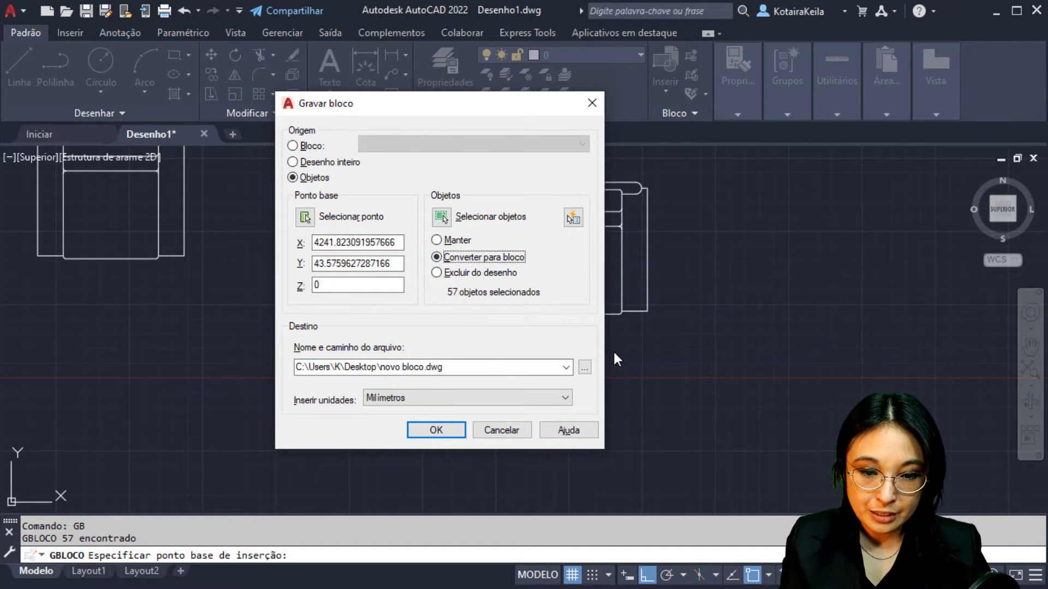
left_click(584, 368)
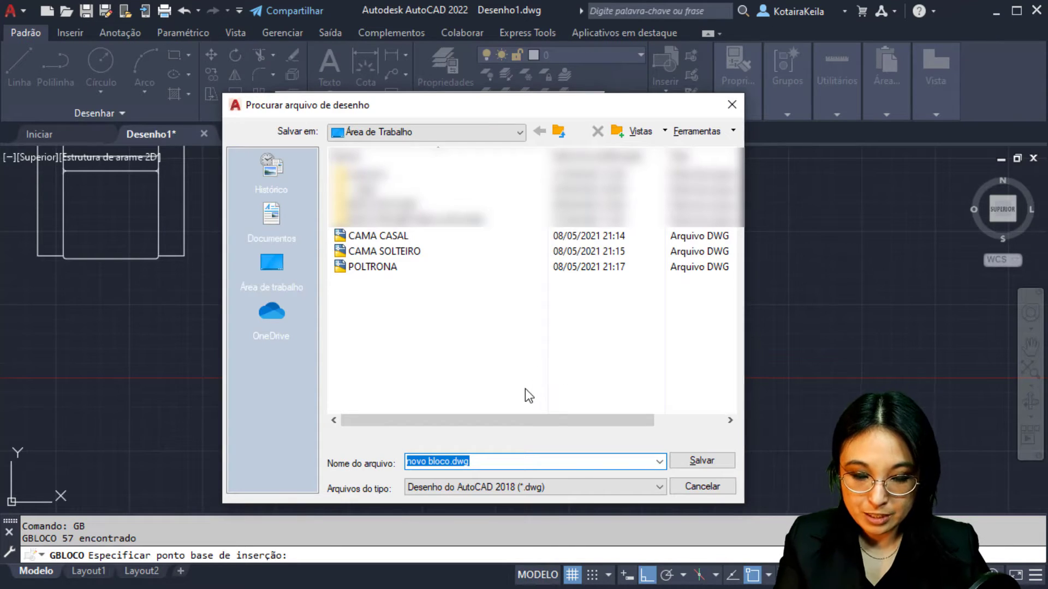
left_click(451, 462)
left_click_drag(480, 461, 329, 446)
type("SOFA 3L")
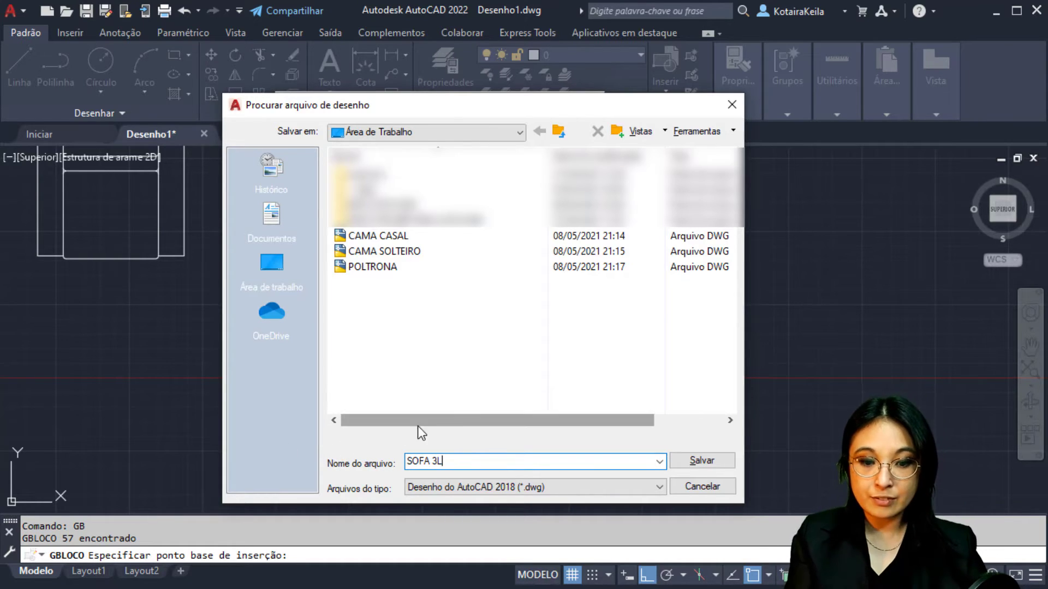
left_click(711, 465)
left_click(438, 428)
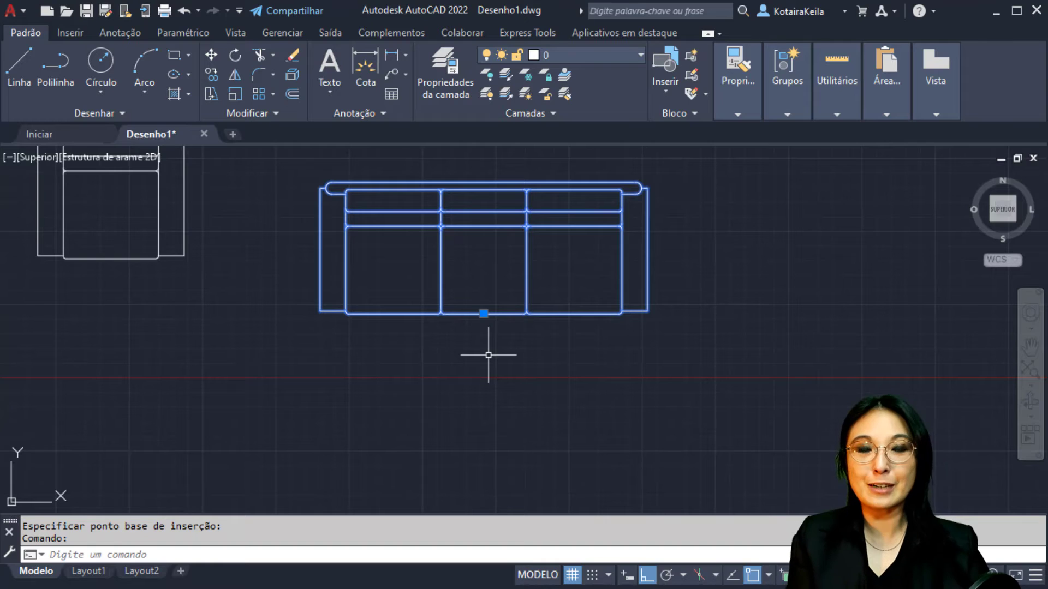
Step: Switch to Photos to view the exercise 10 sheet with the 80 x 190 cm table and six chairs, and return to AutoCAD
left_click(614, 588)
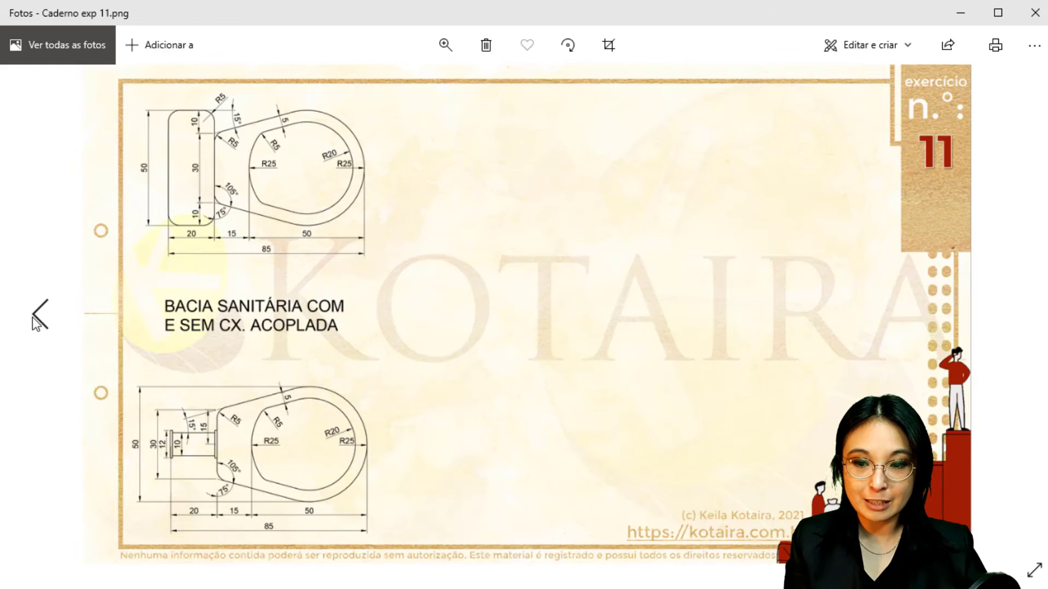
left_click(37, 315)
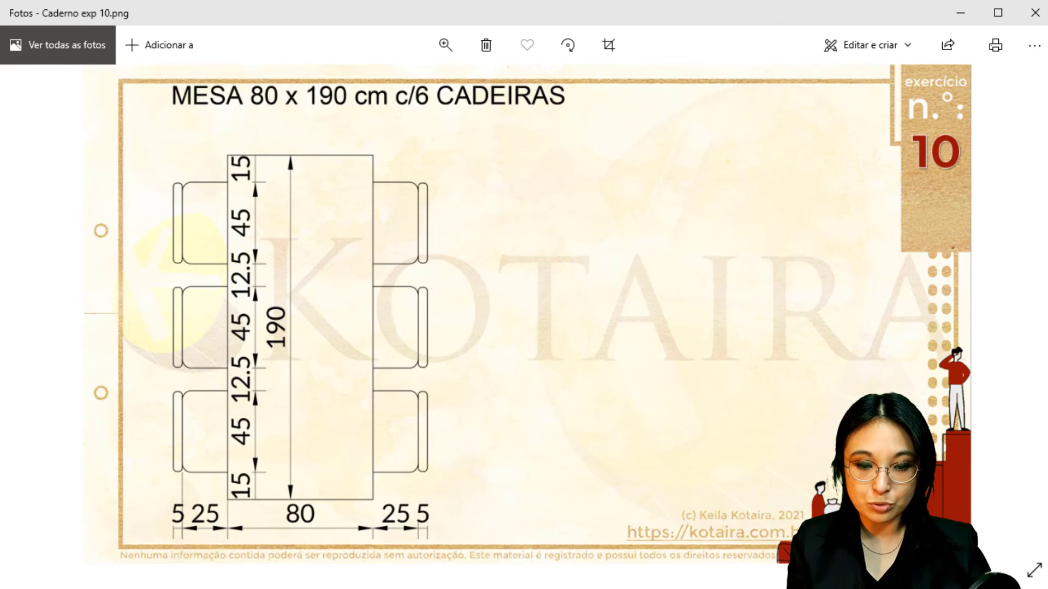
key("alt+Tab")
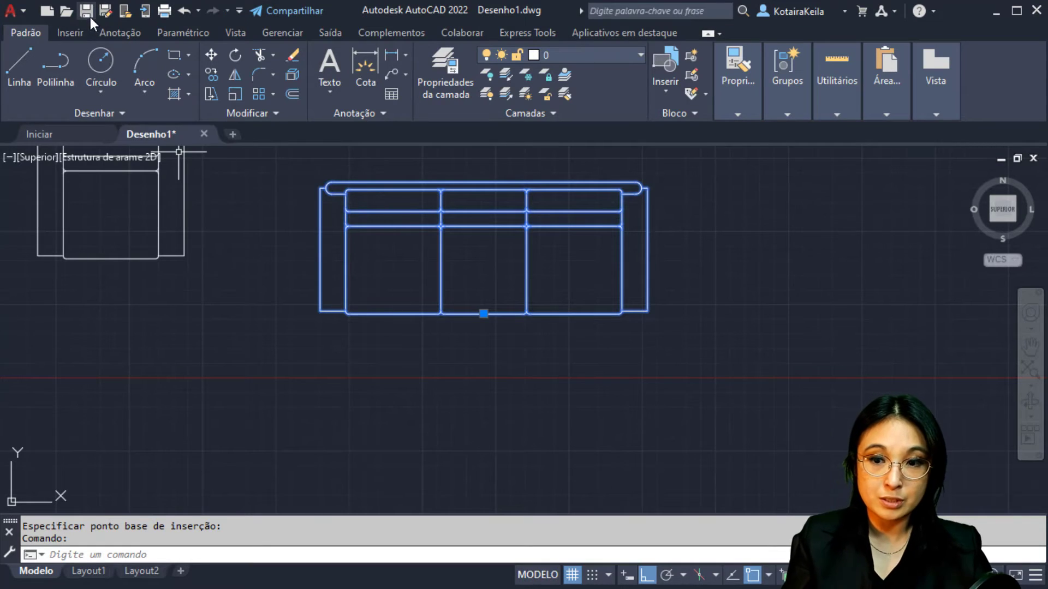